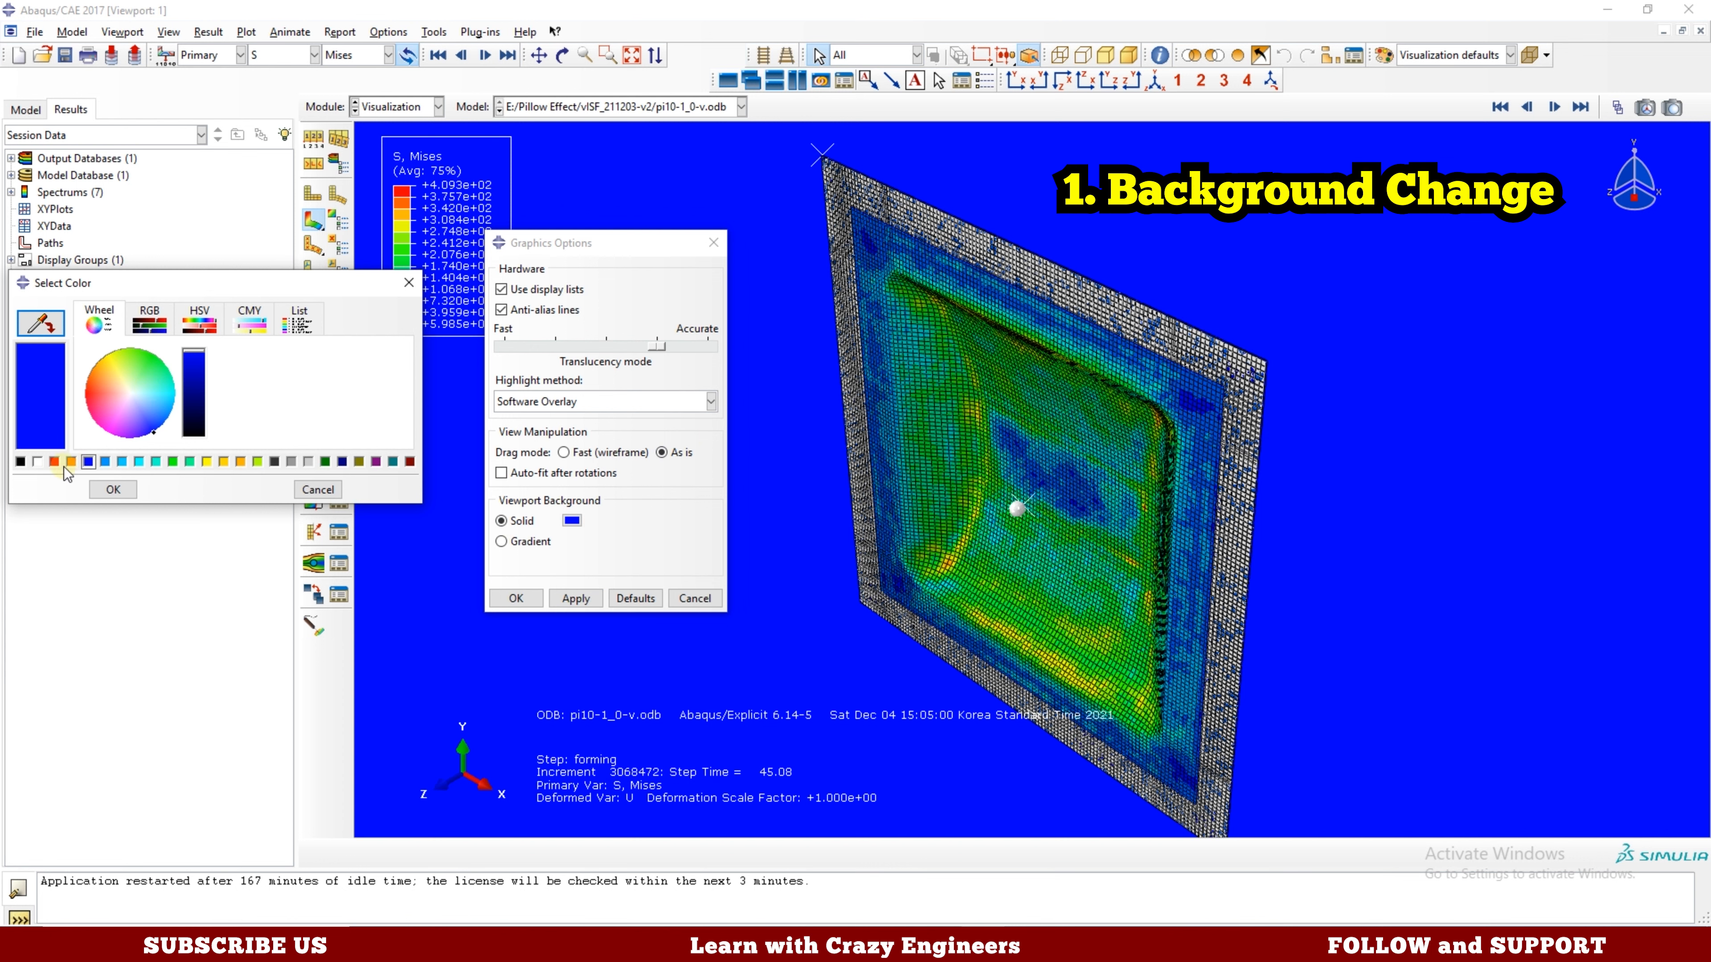
Apply a solid red viewport background, and replace it with a solid white one.
left_click(112, 489)
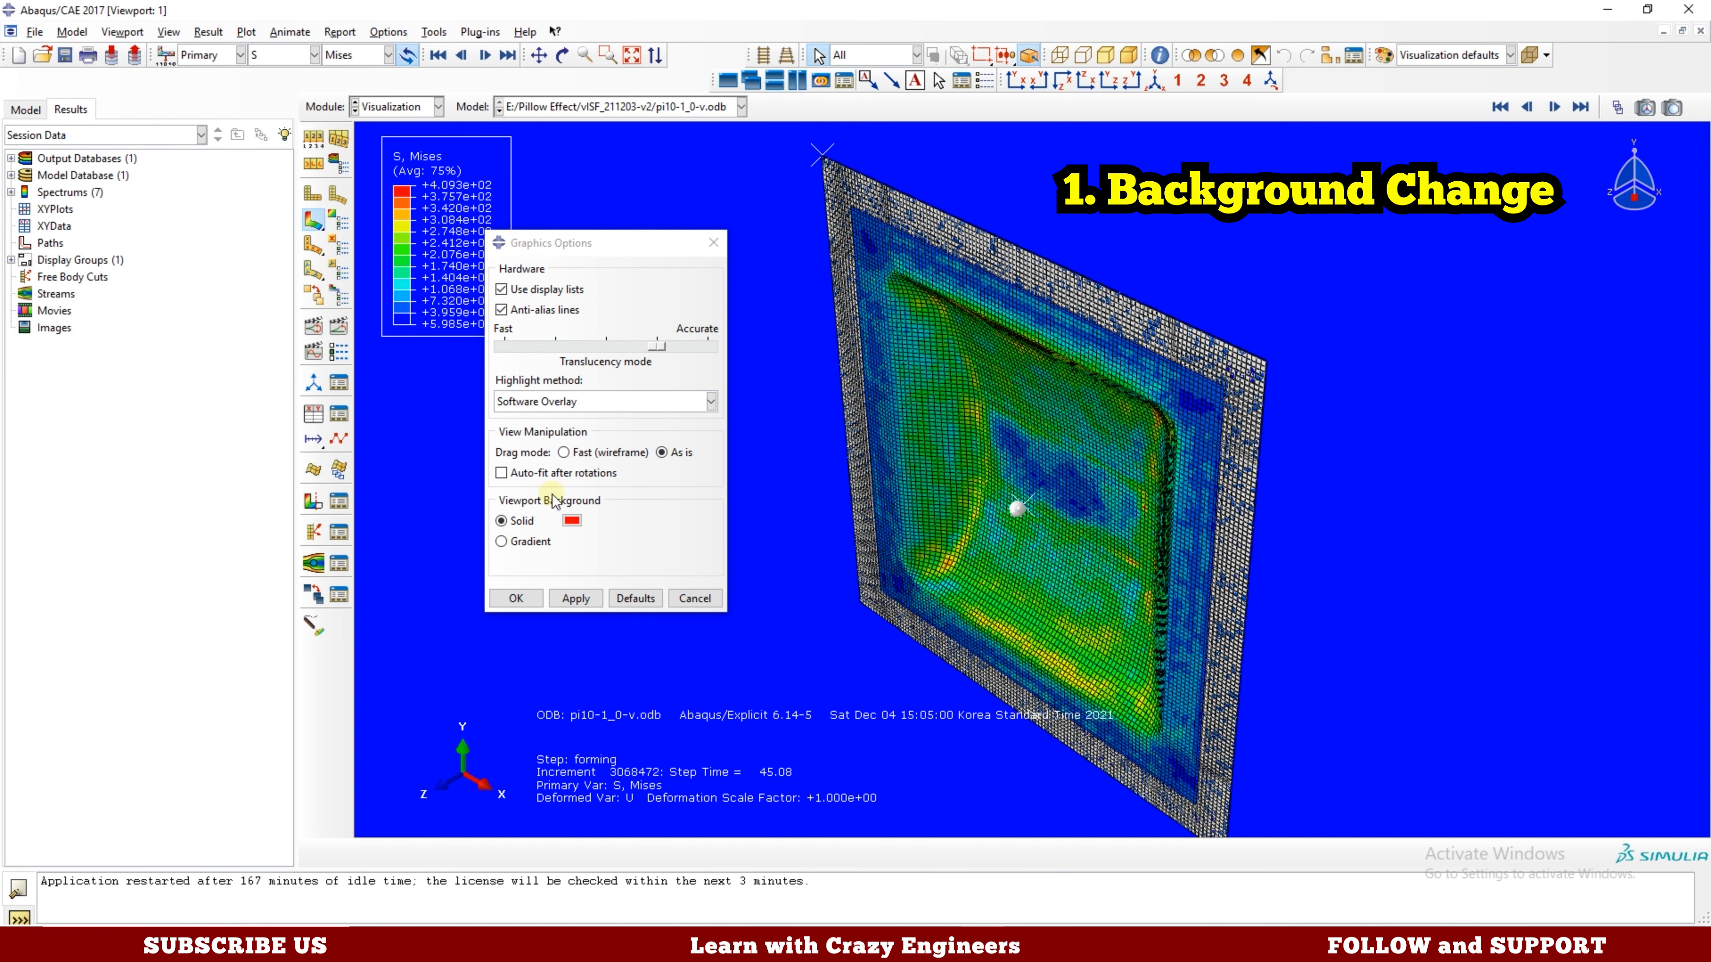
left_click(583, 602)
left_click(572, 520)
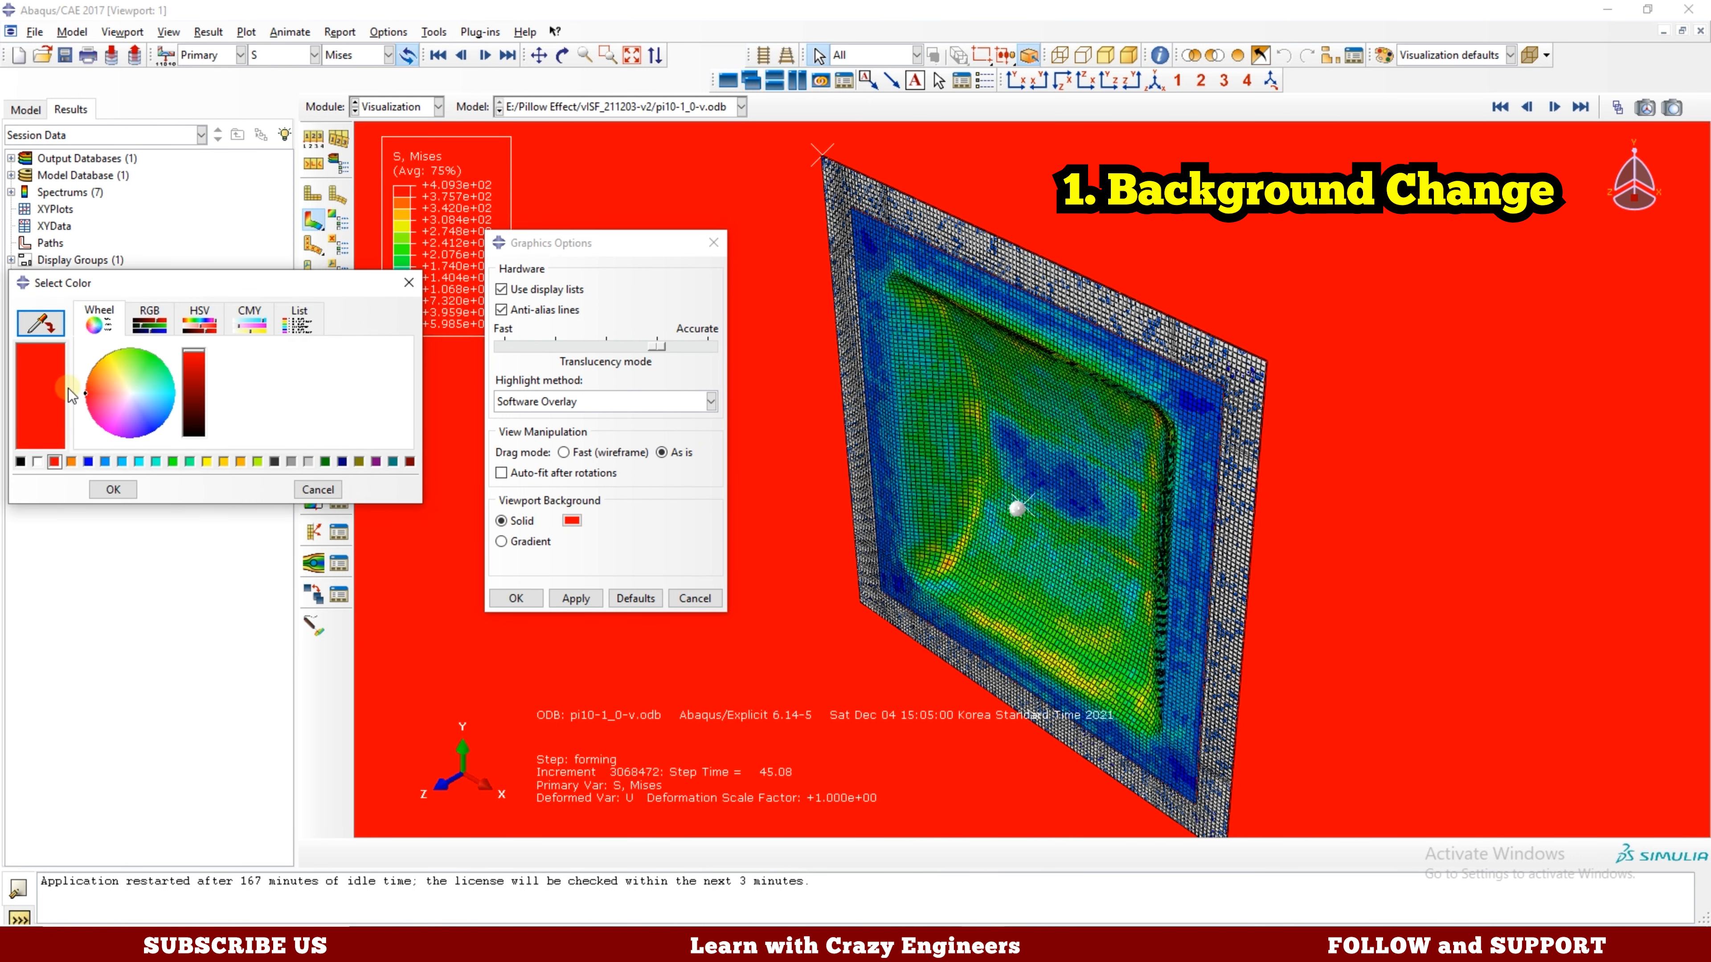
left_click(37, 461)
left_click(112, 489)
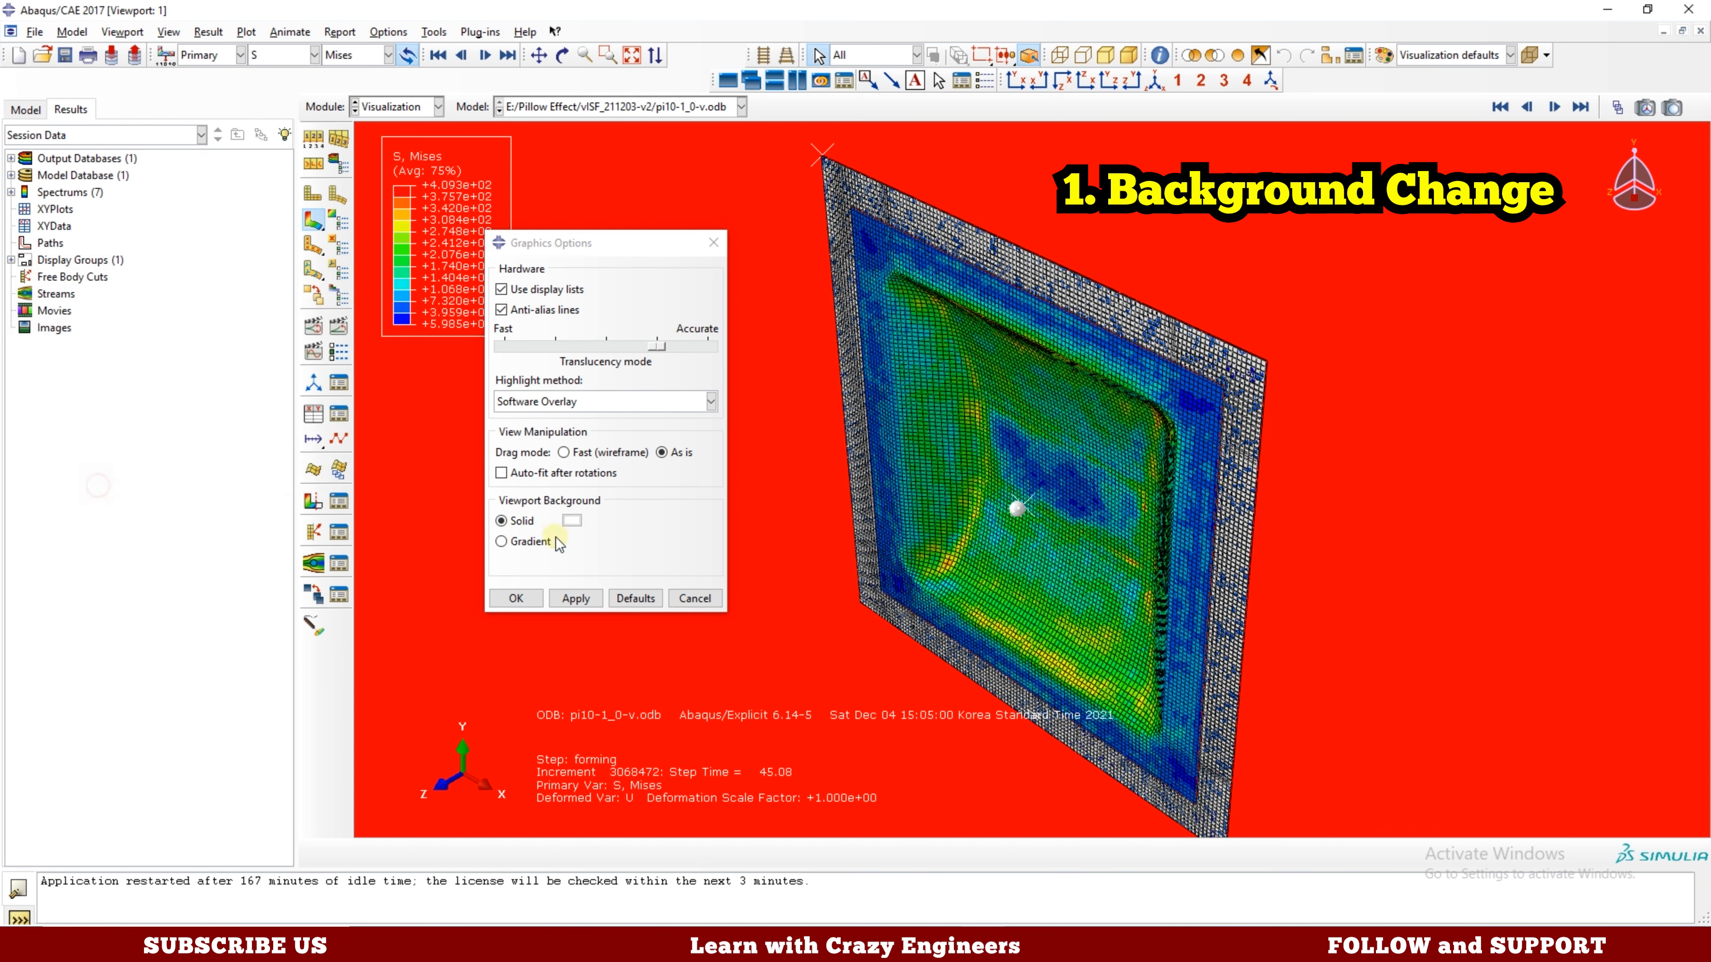
left_click(570, 599)
Change the solid viewport background colour to light gray and apply it.
left_click(571, 520)
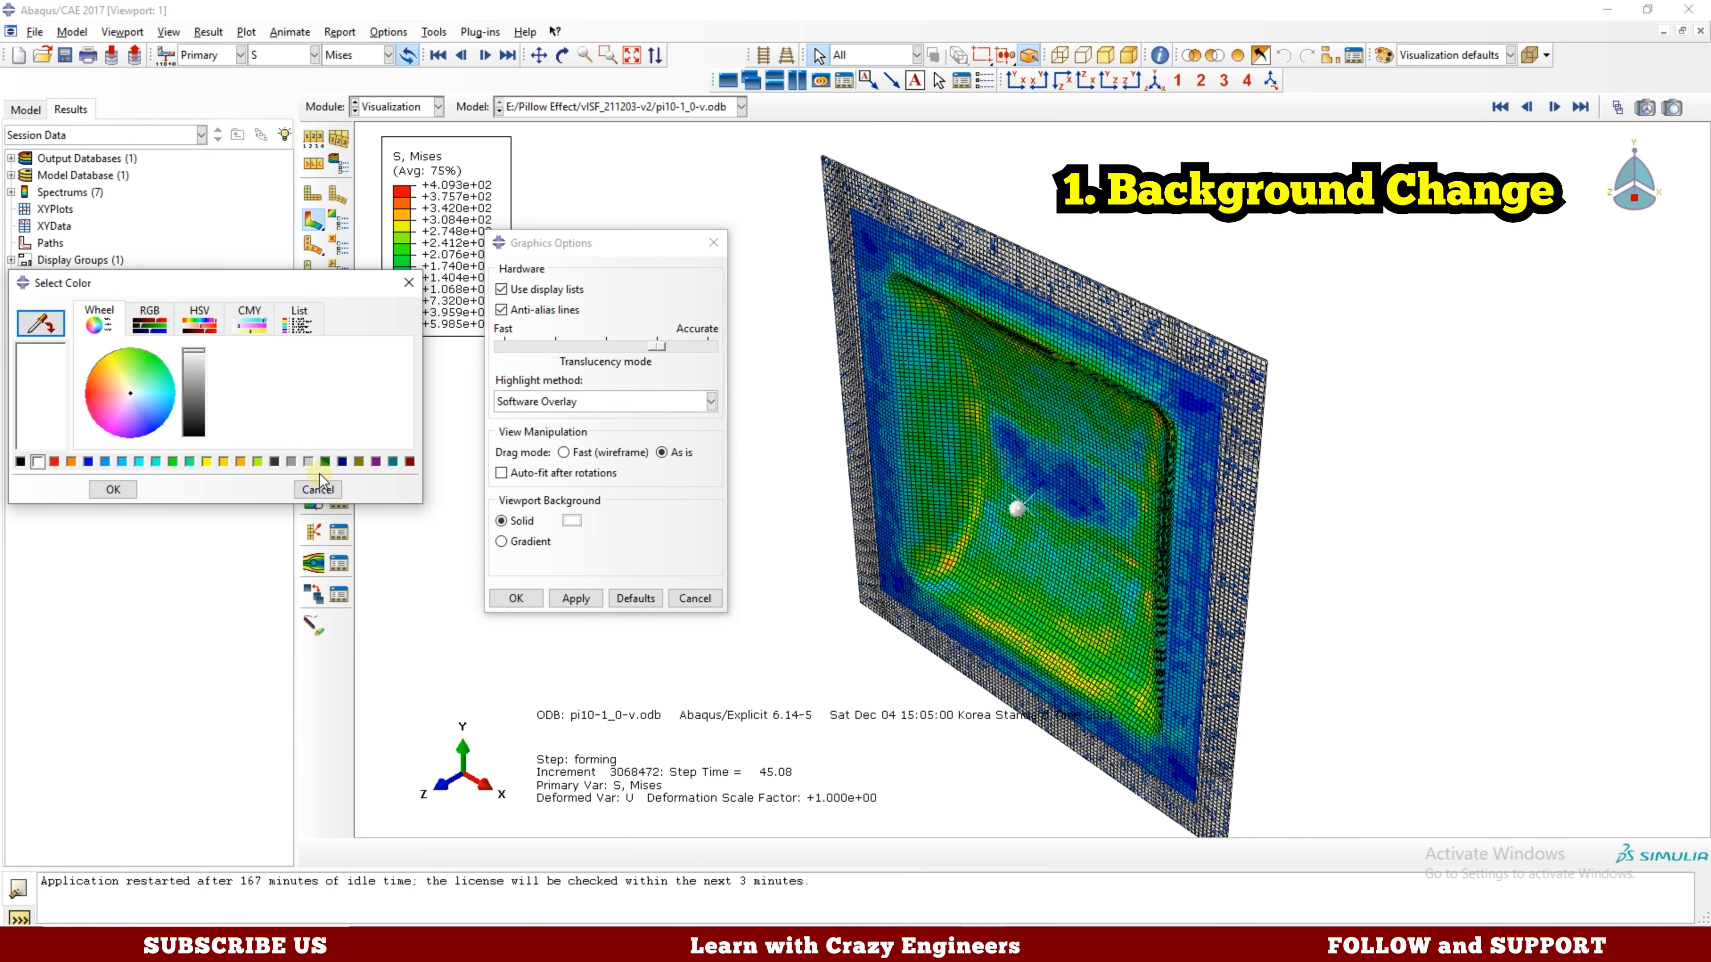
left_click(308, 461)
left_click(112, 489)
left_click(576, 598)
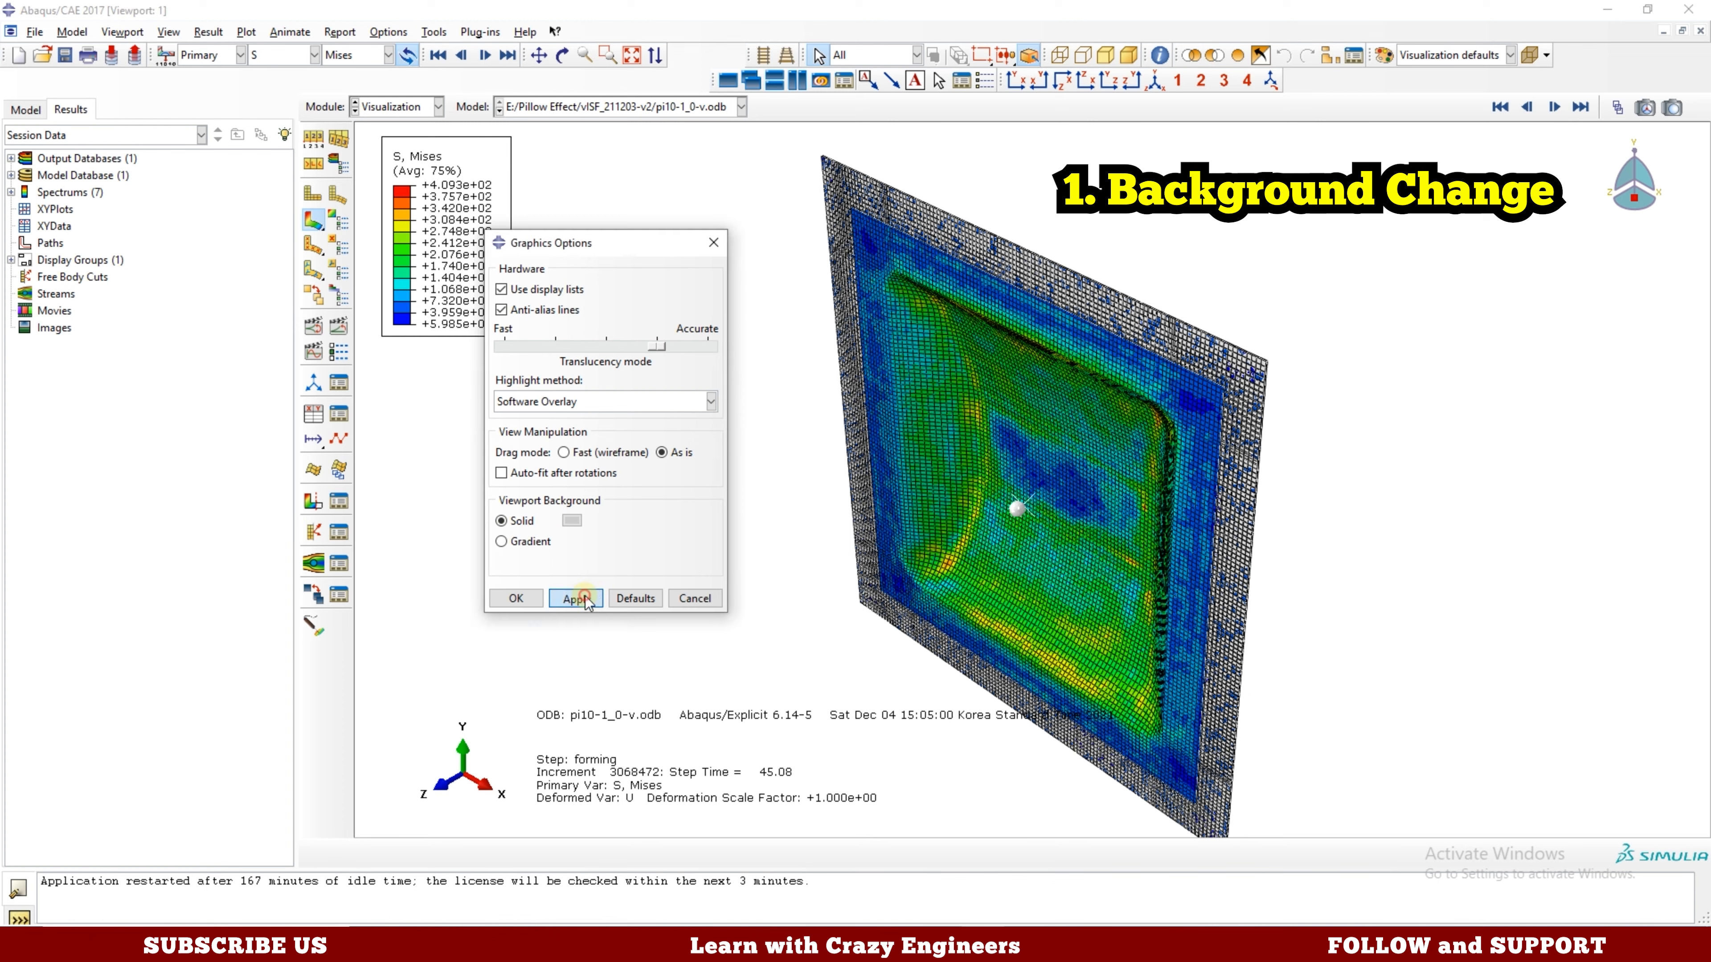
Switch the viewport background to a gradient with a green bottom colour and apply it.
left_click(516, 545)
left_click(574, 544)
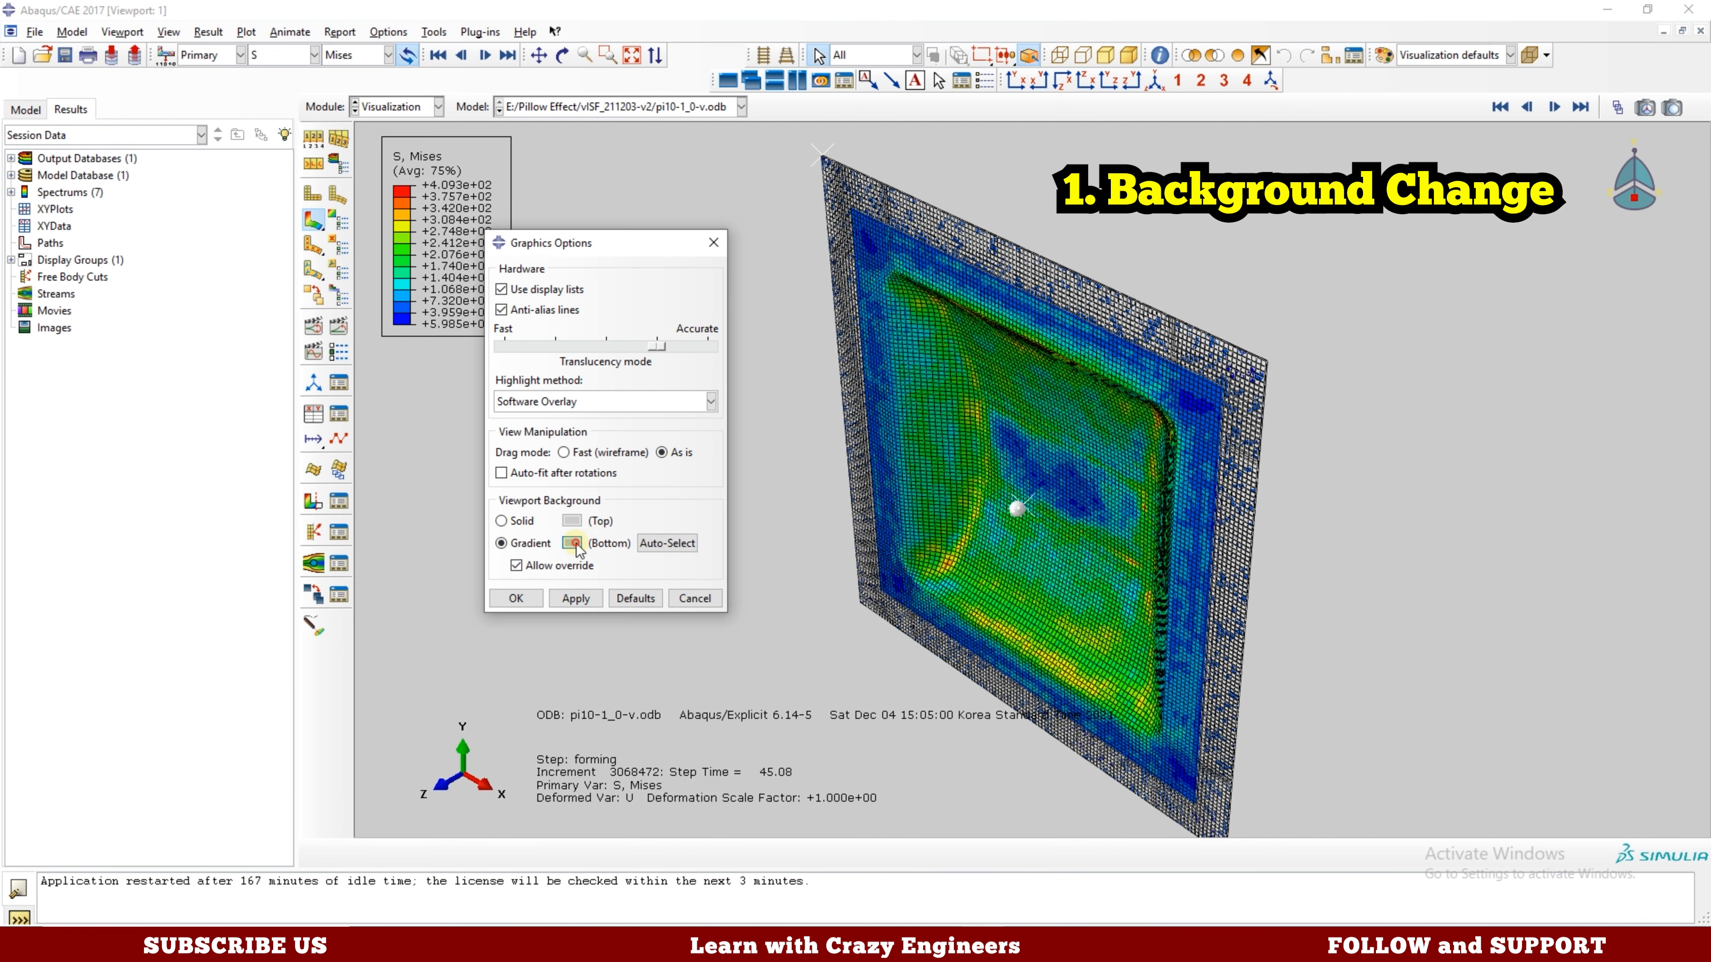
left_click(173, 462)
left_click(121, 488)
left_click(576, 598)
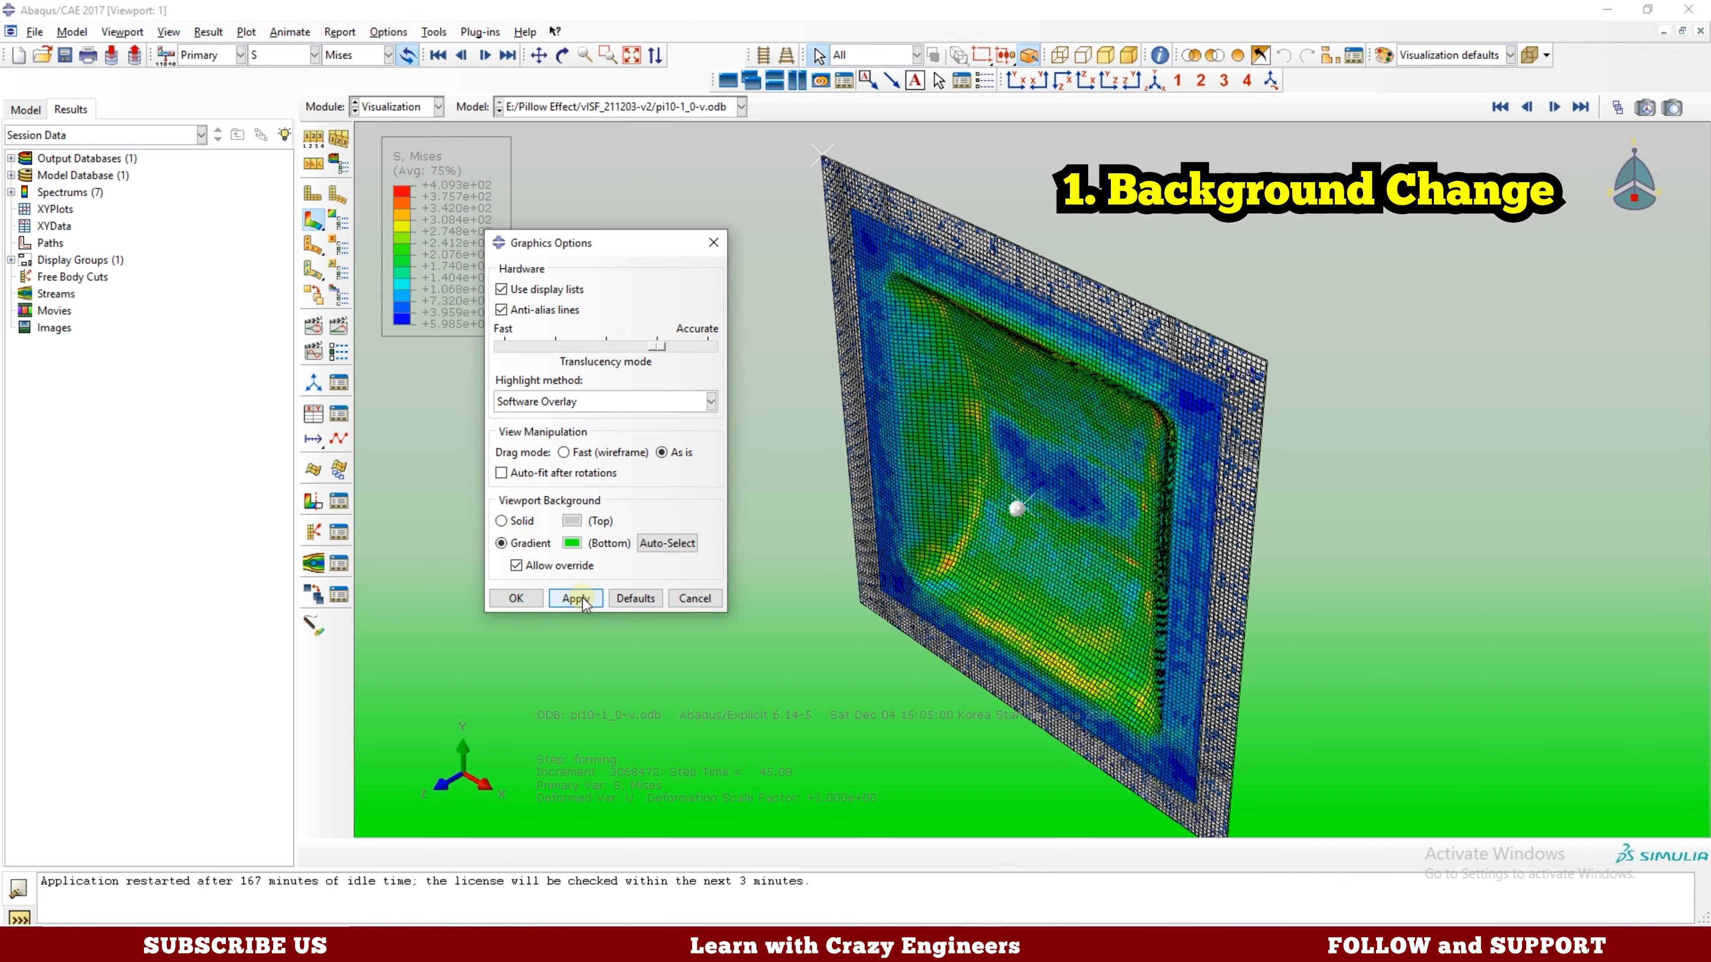
Return the viewport background to solid, set its colour to white and close the graphics options.
left_click(518, 523)
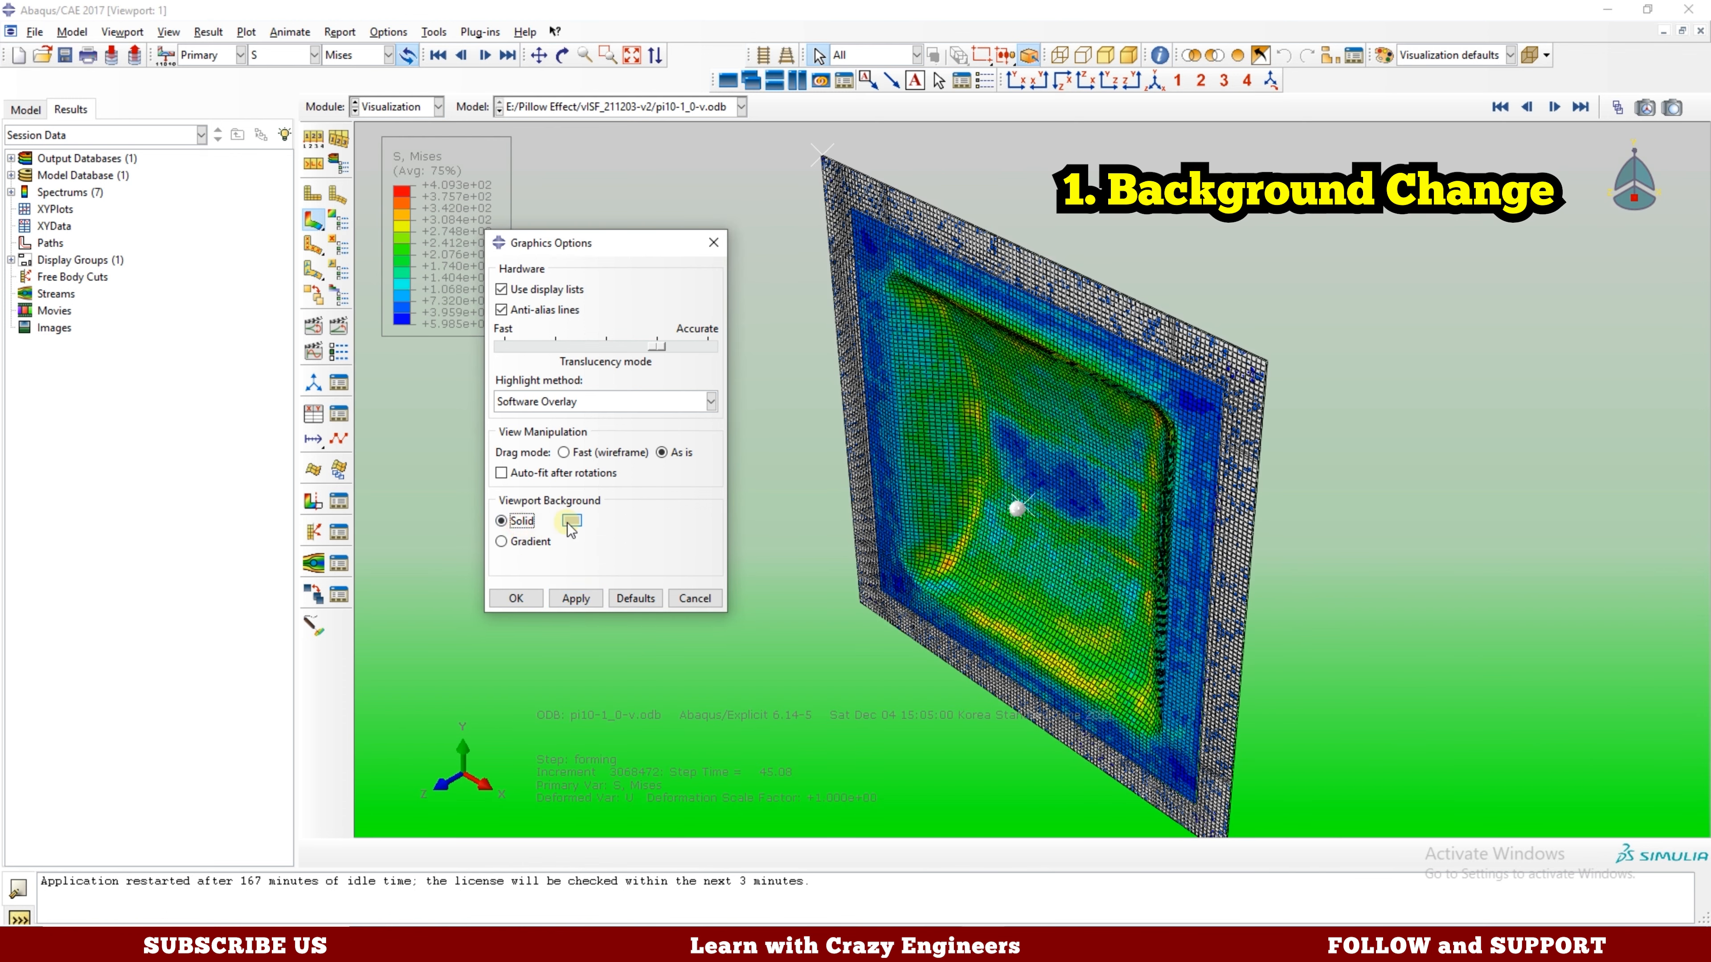
left_click(571, 520)
left_click(38, 462)
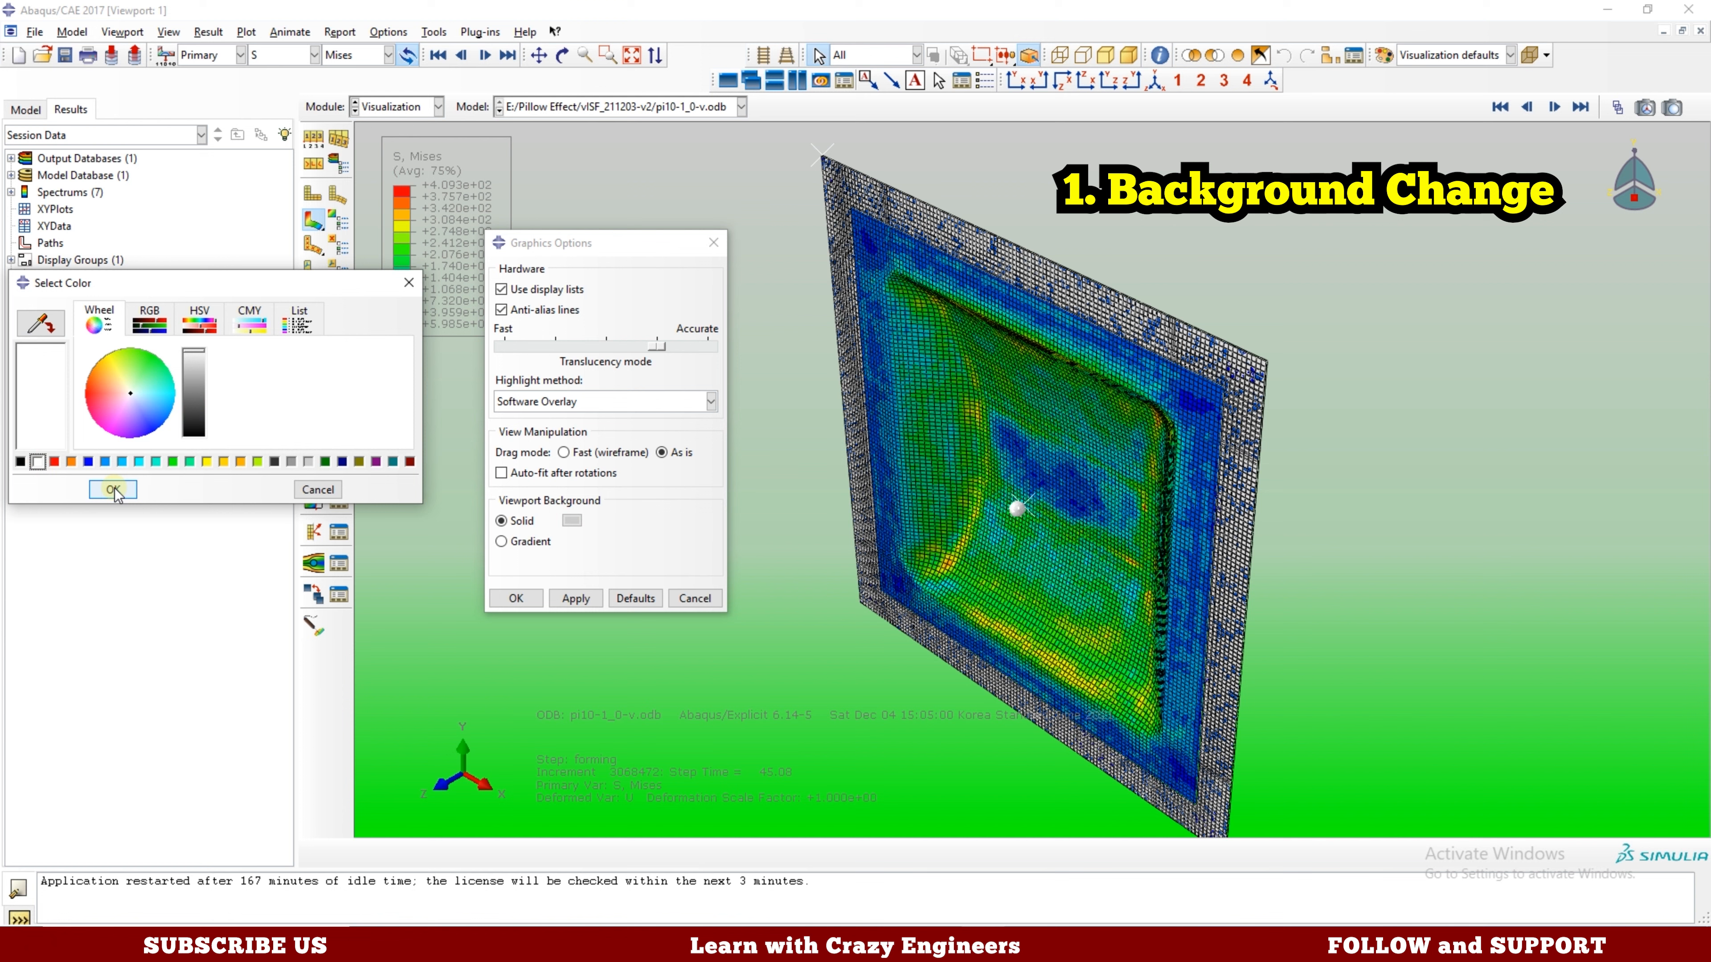
left_click(114, 489)
left_click(572, 598)
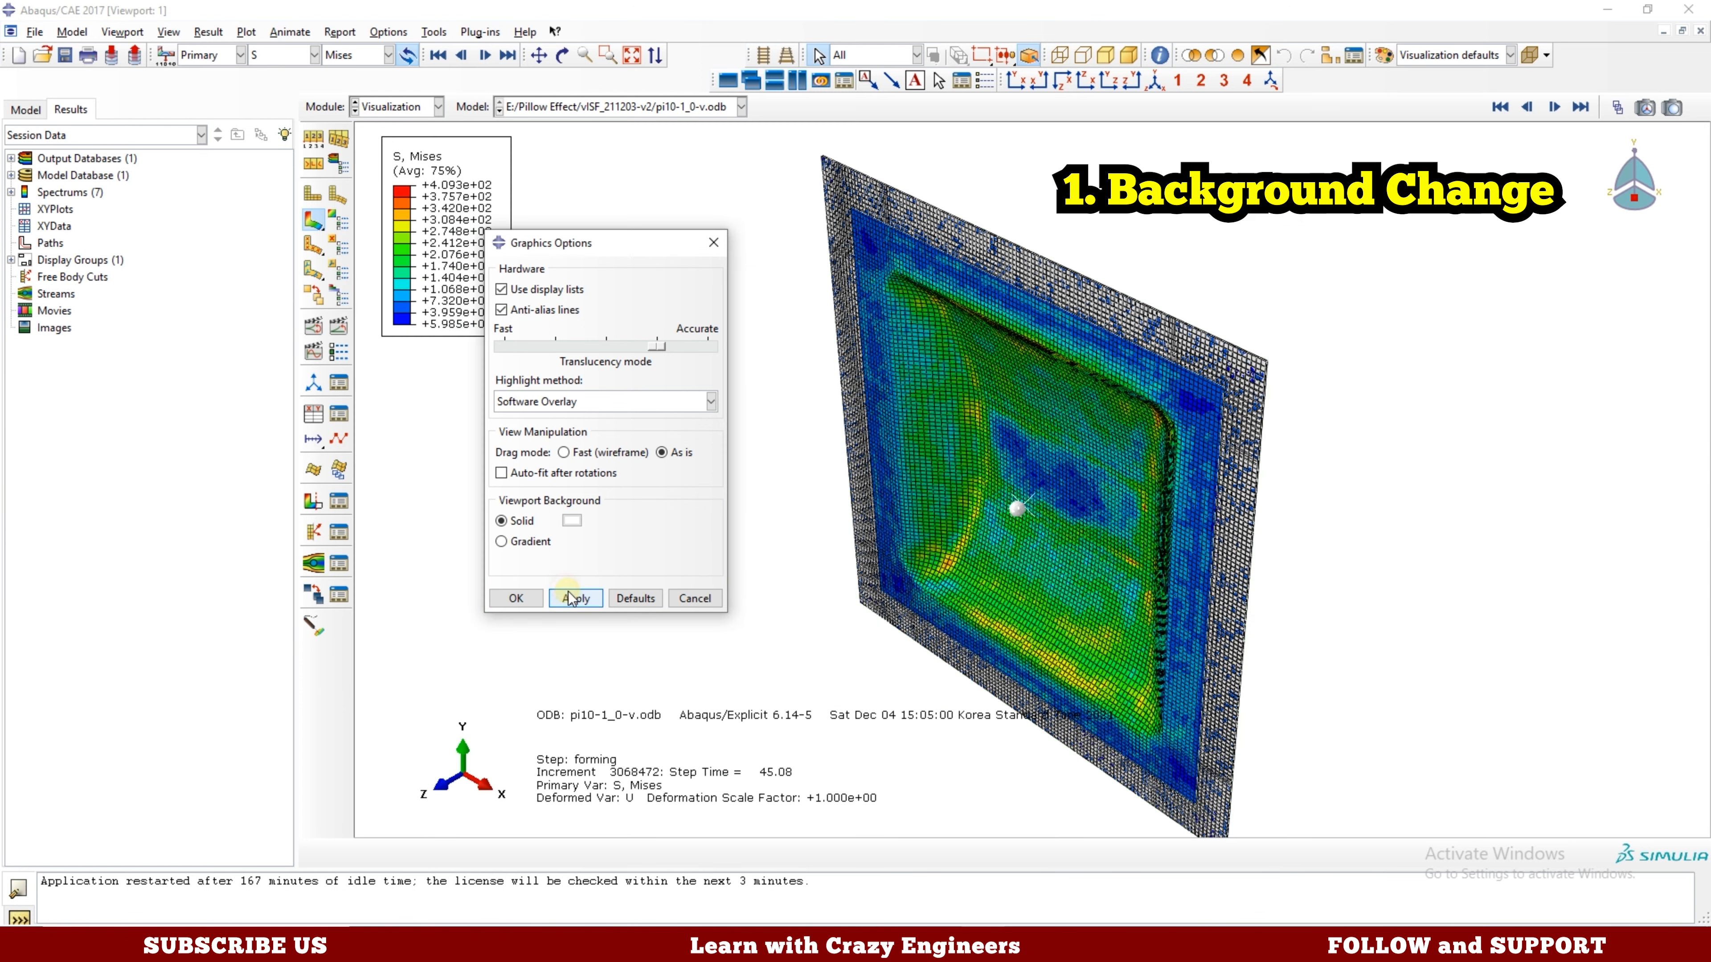
left_click(528, 593)
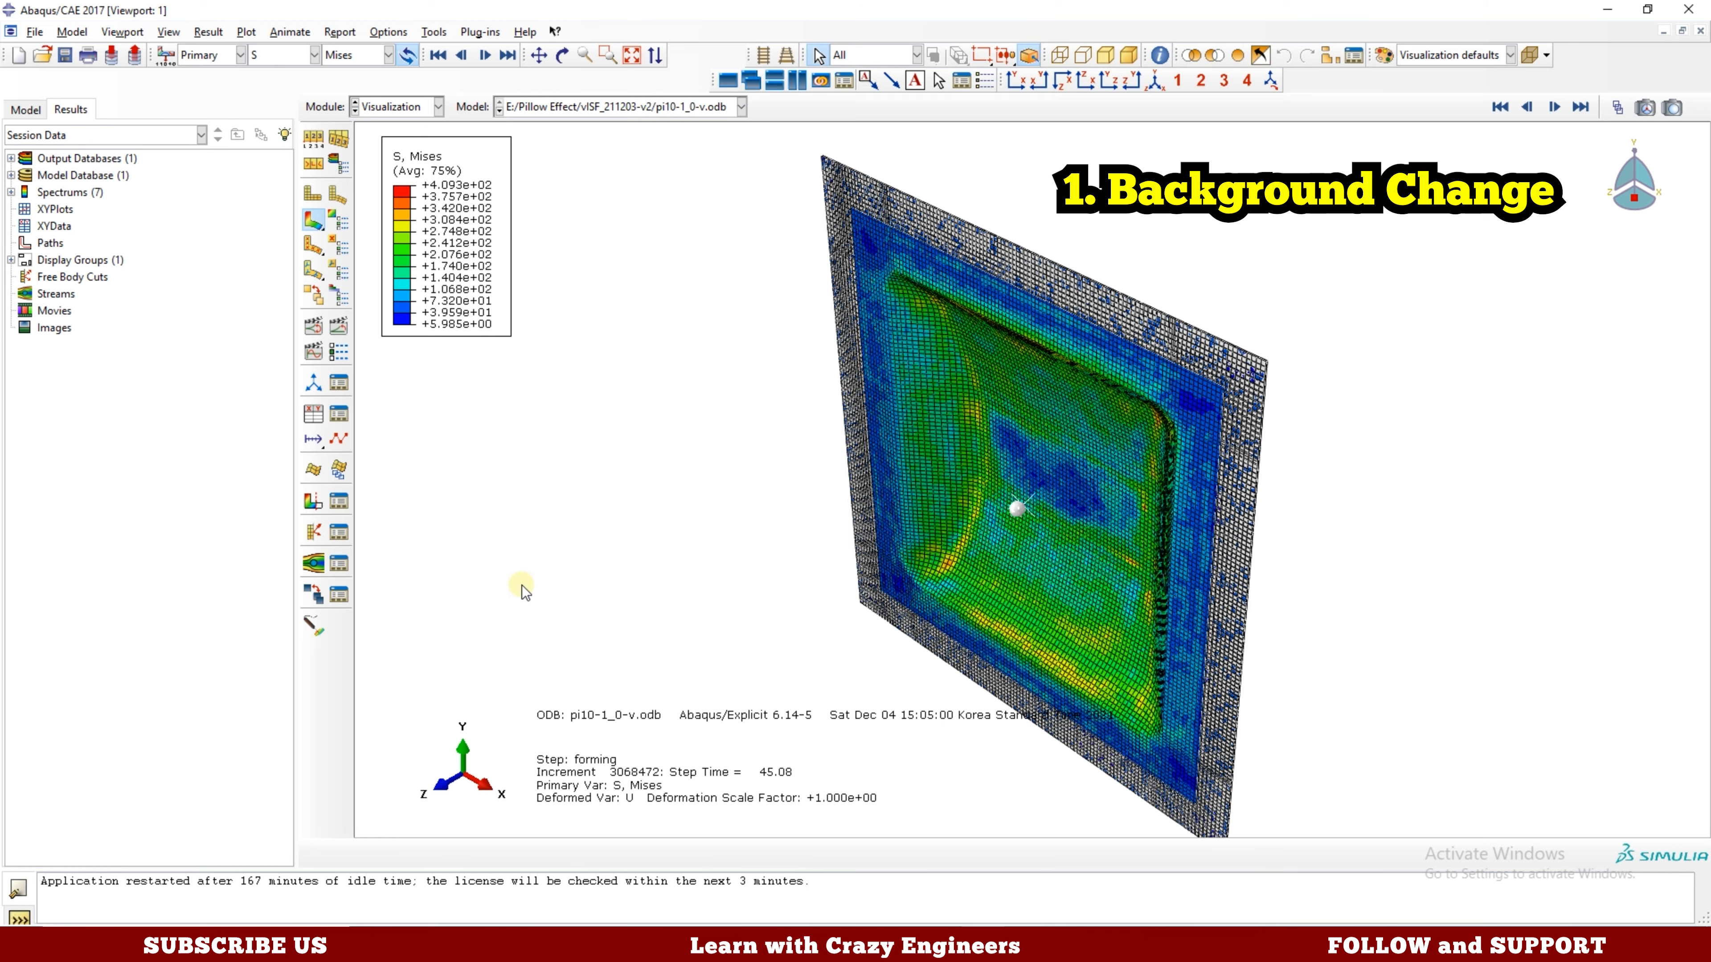
Remove the BINDER-1 part instance from the displayed model using a display group.
left_click(562, 55)
left_click_drag(1065, 391, 1201, 346)
left_click_drag(941, 574, 865, 628)
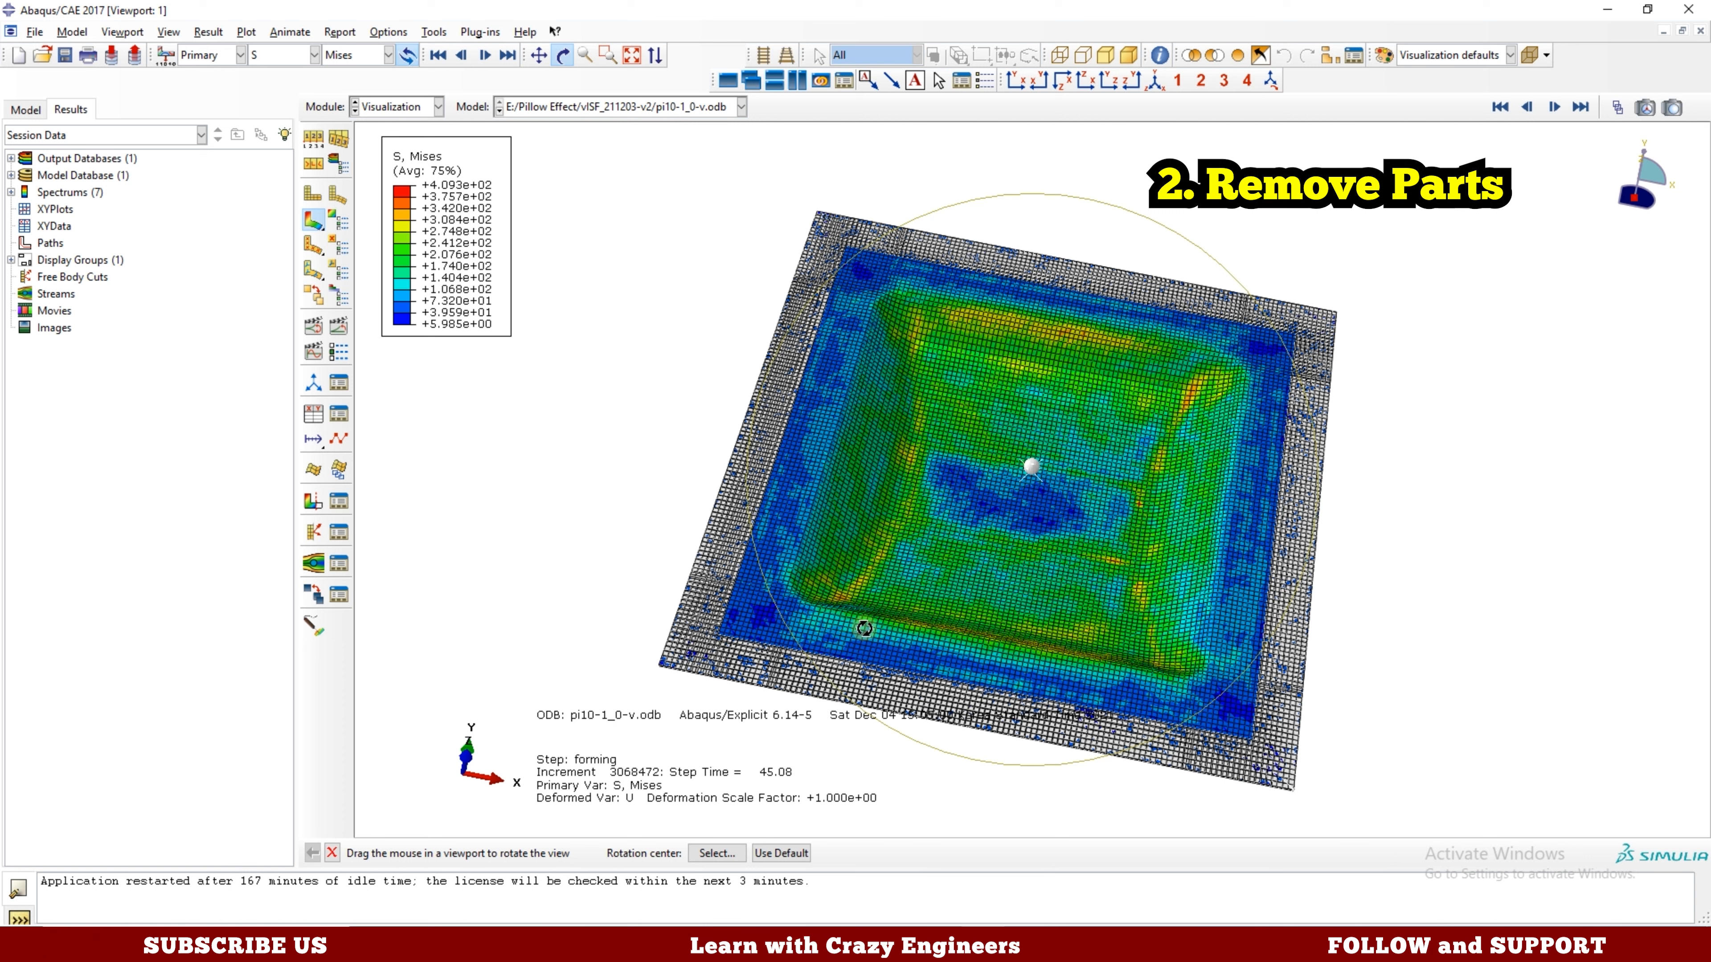
left_click(1336, 63)
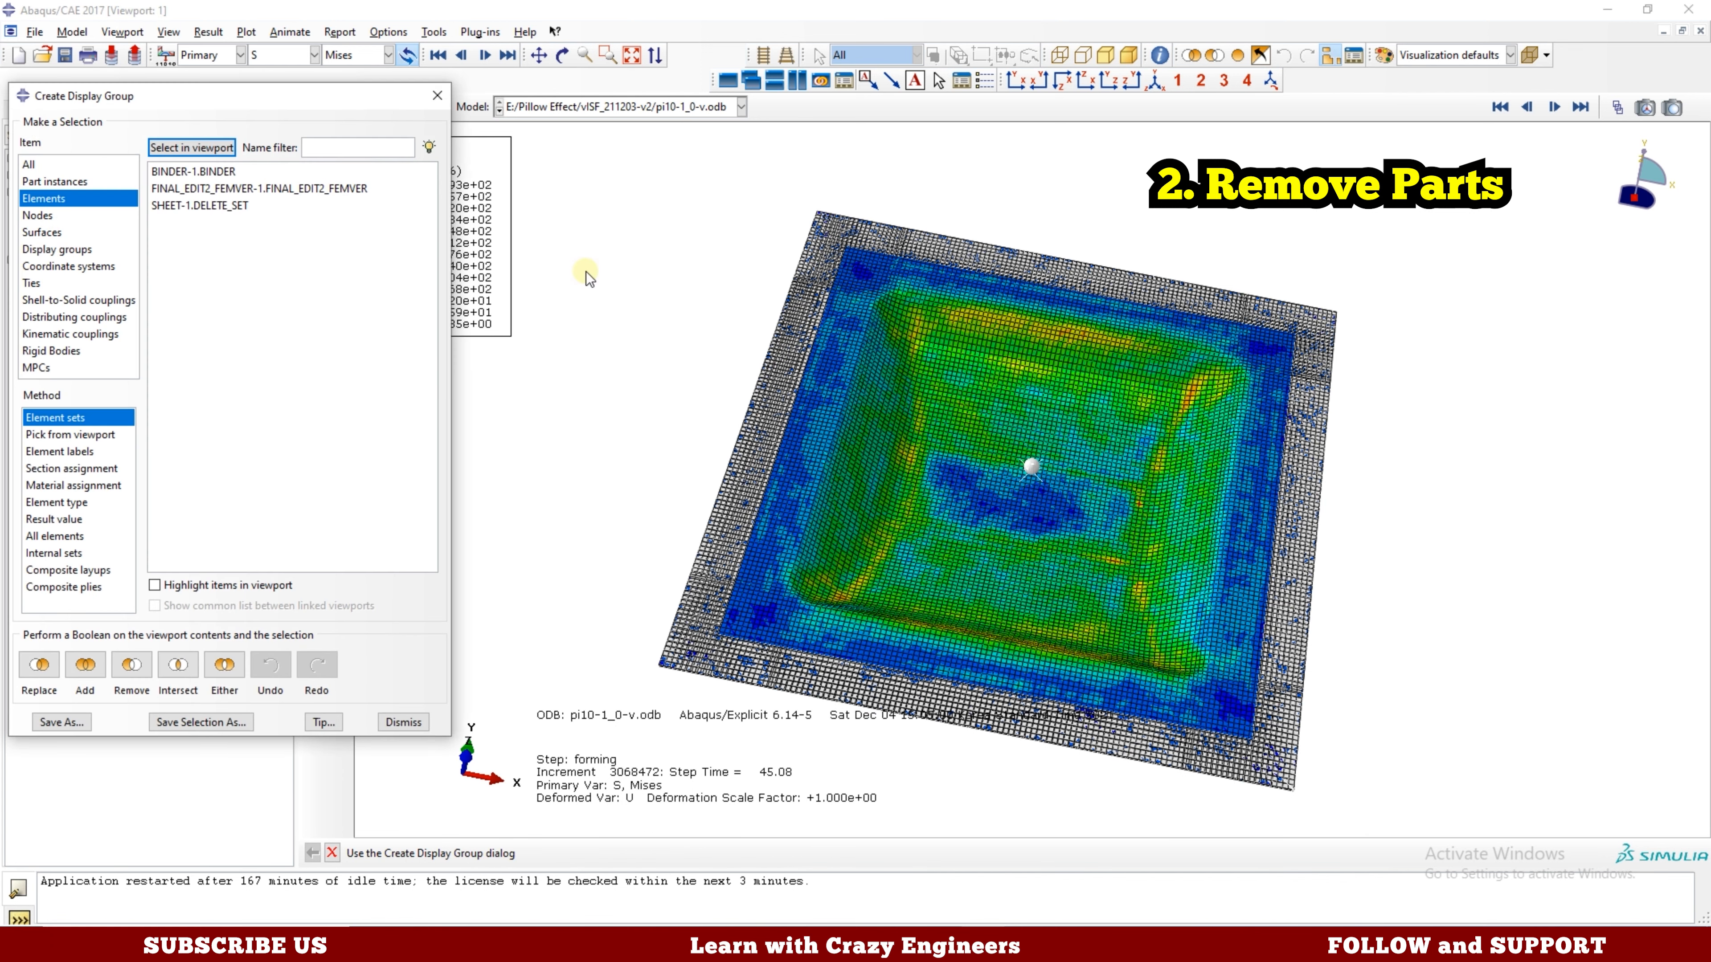
left_click_drag(282, 94, 425, 129)
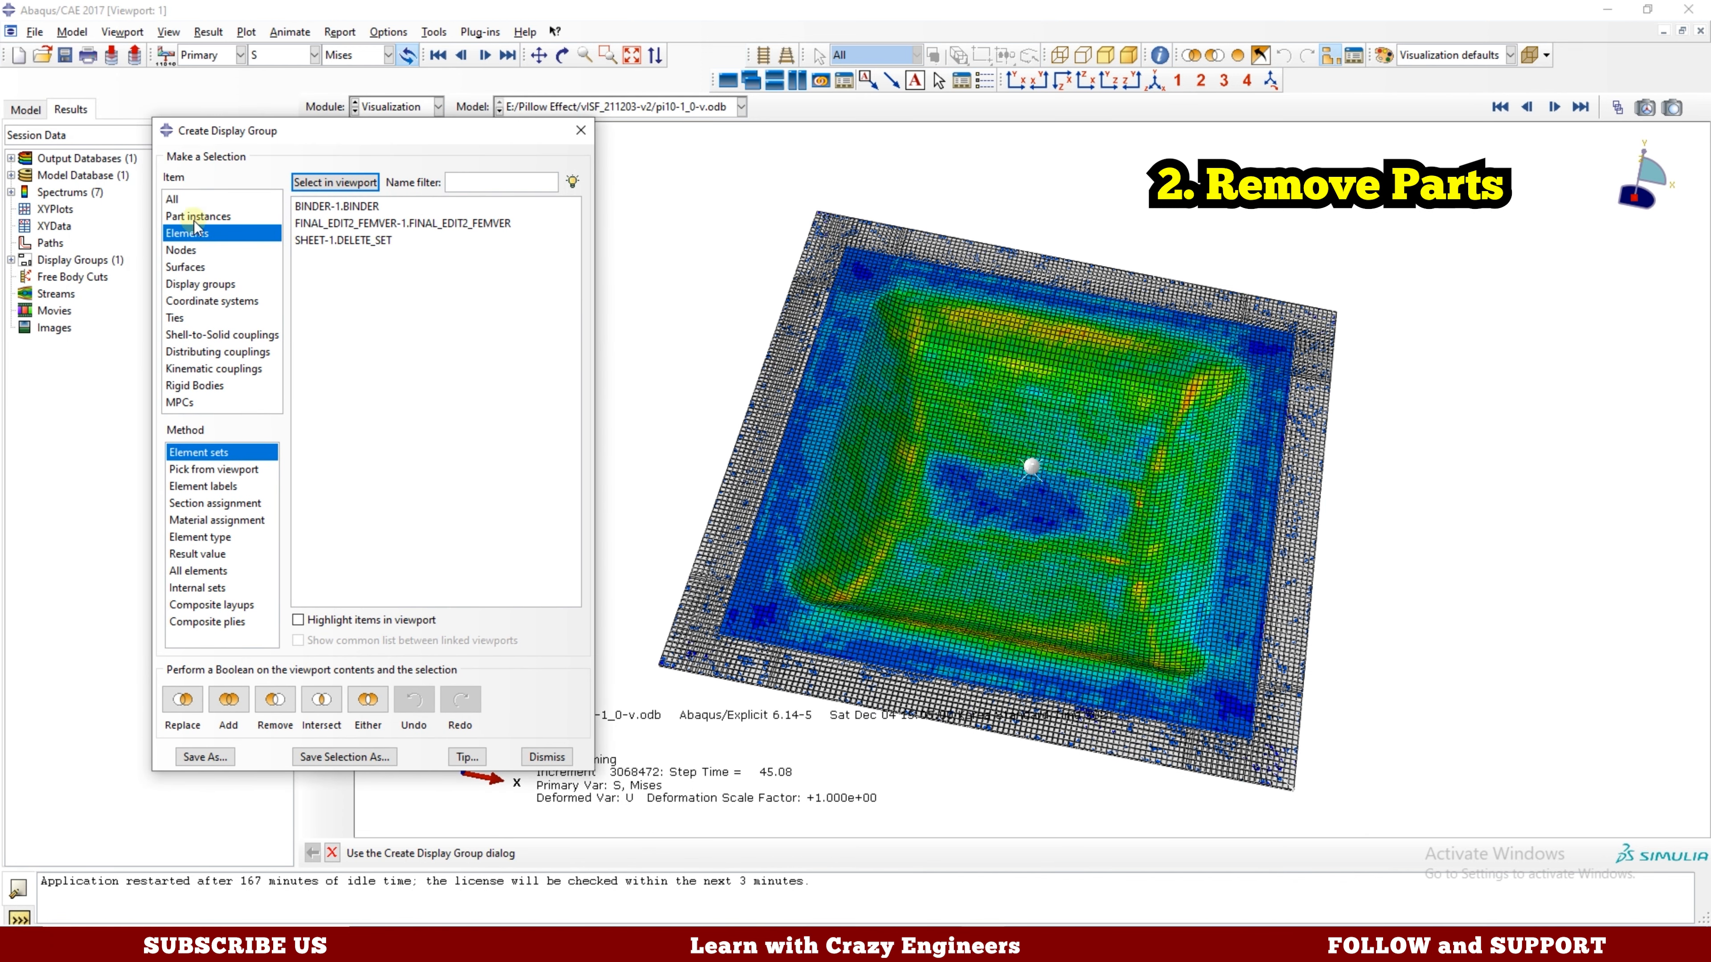
left_click(209, 217)
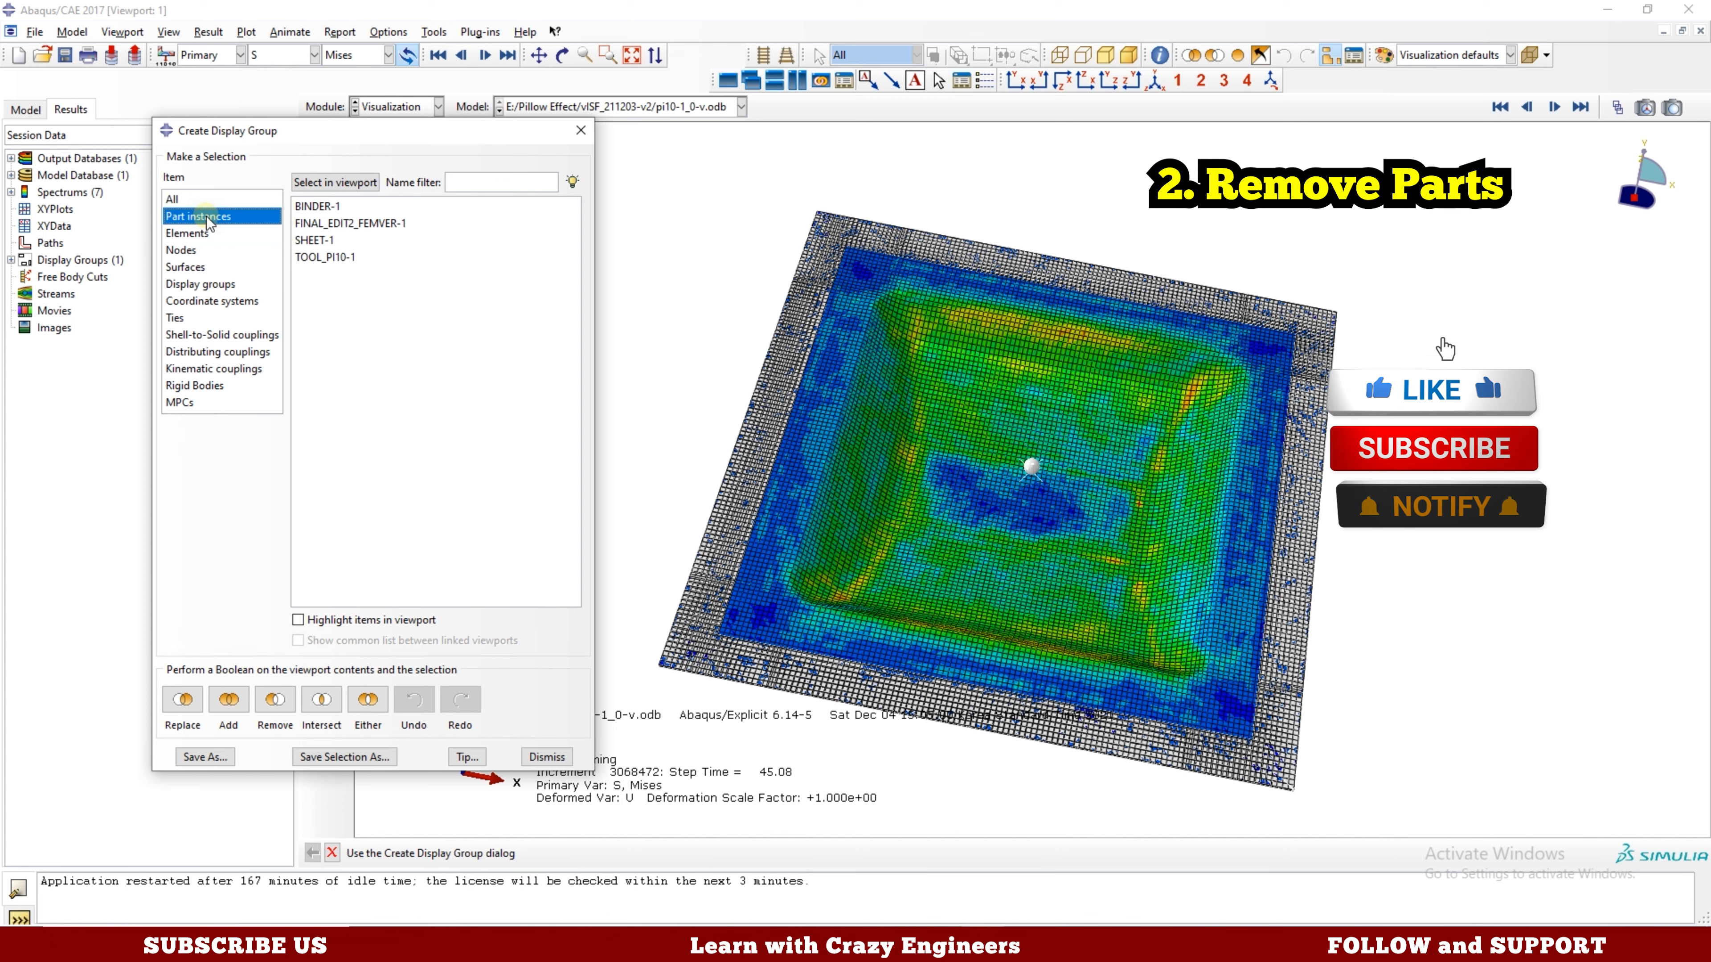
left_click(320, 206)
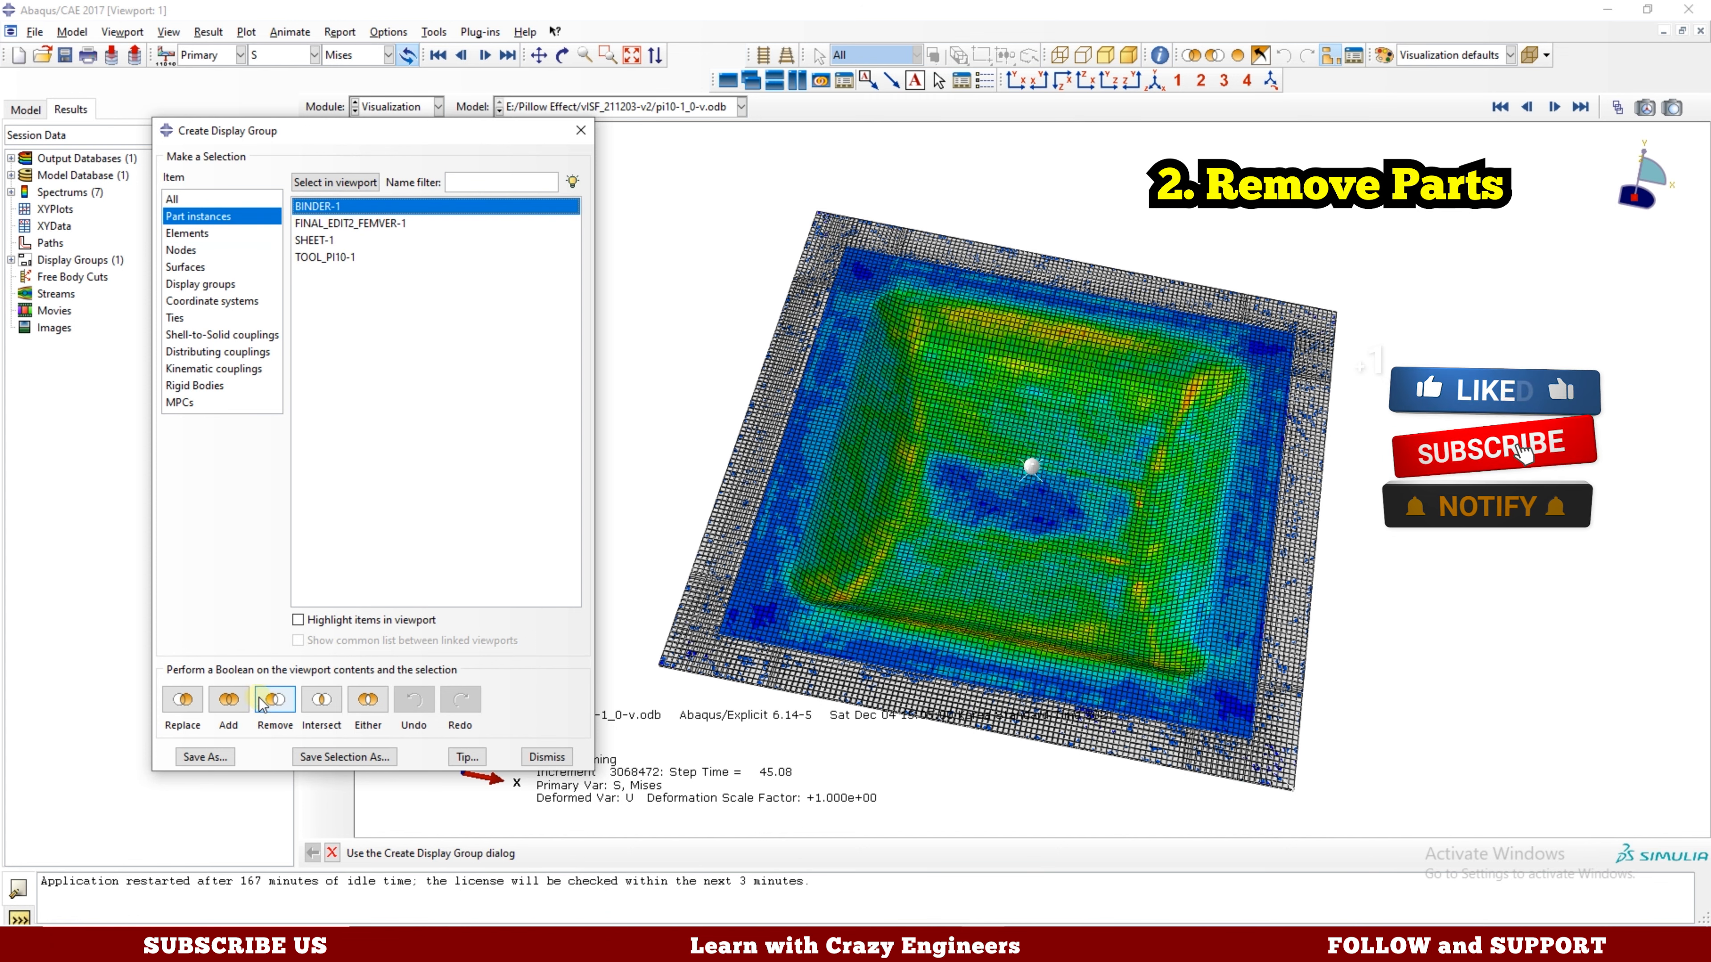
left_click(272, 701)
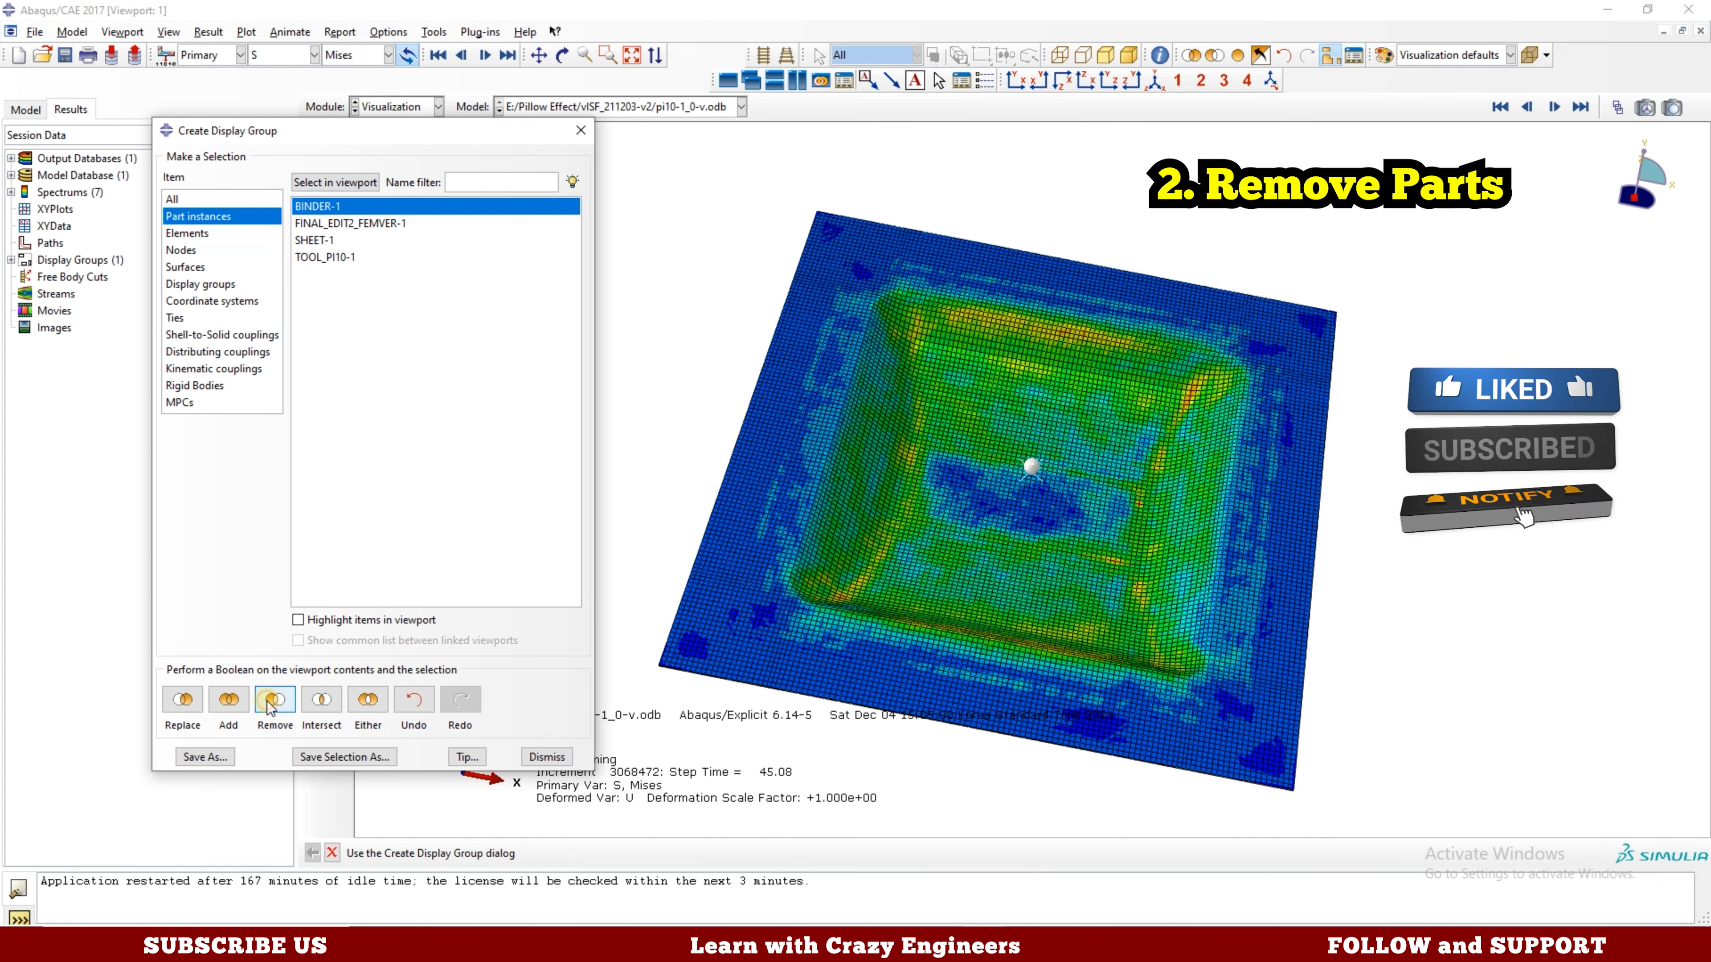
Remove the FINAL_EDIT2_FEMVER-1 part instance from the displayed model.
left_click(345, 224)
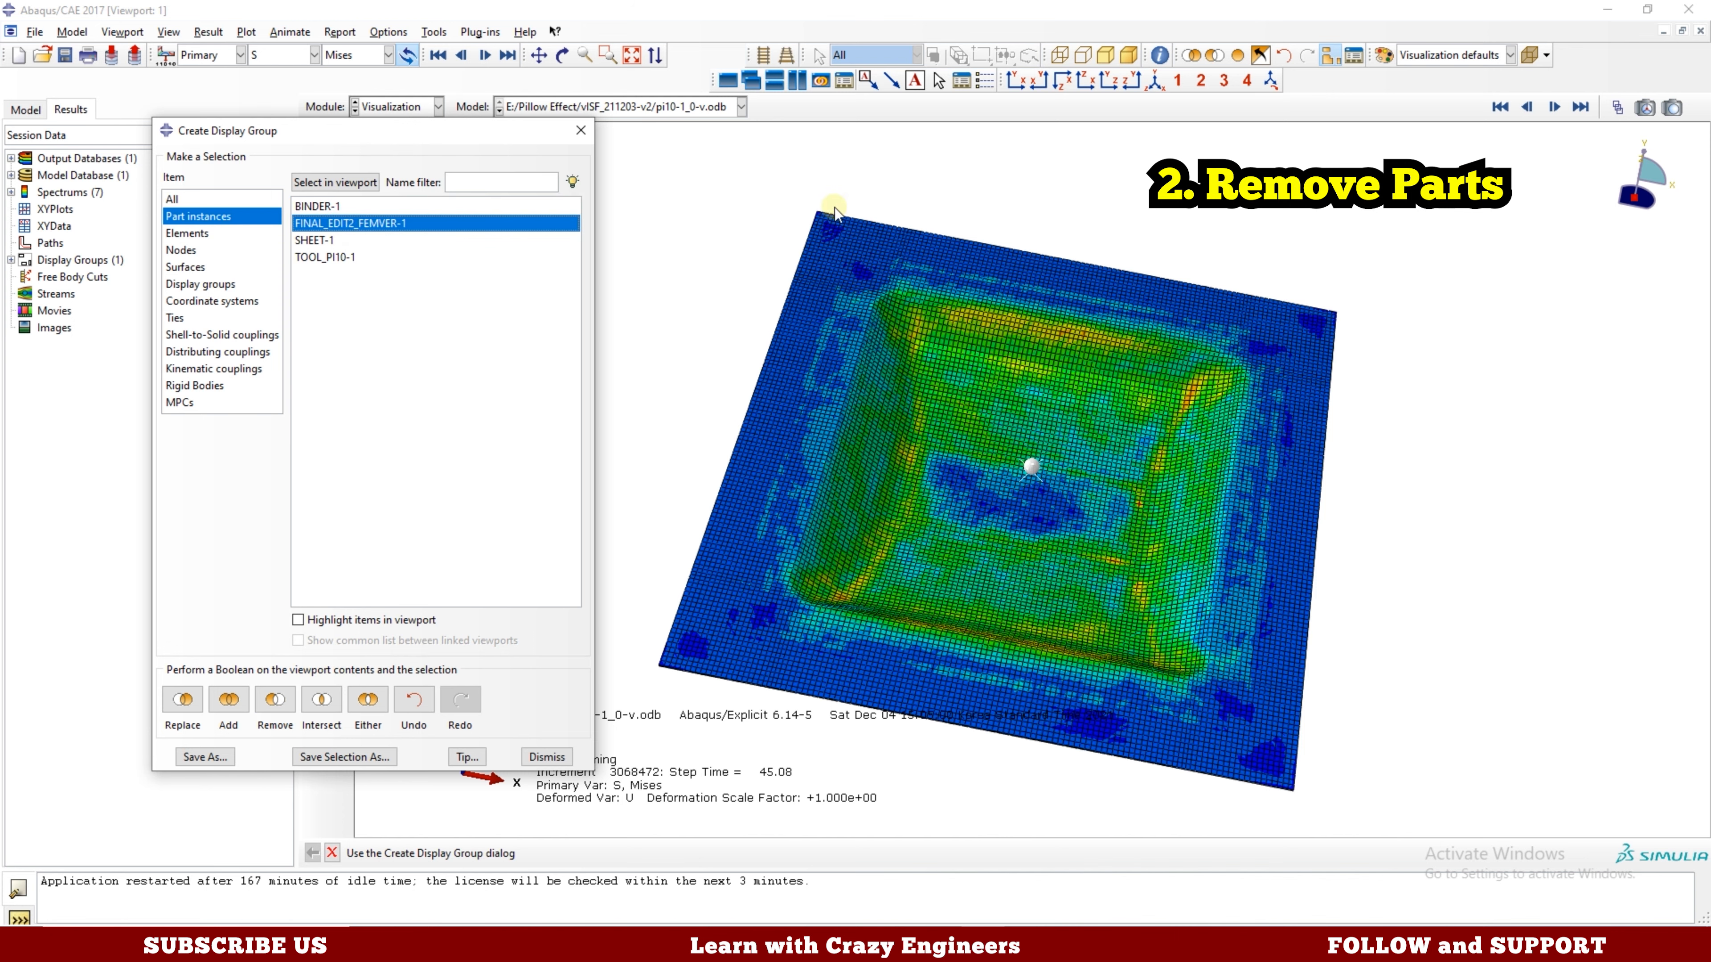
left_click(562, 55)
left_click_drag(1031, 451, 1057, 372)
left_click(1330, 57)
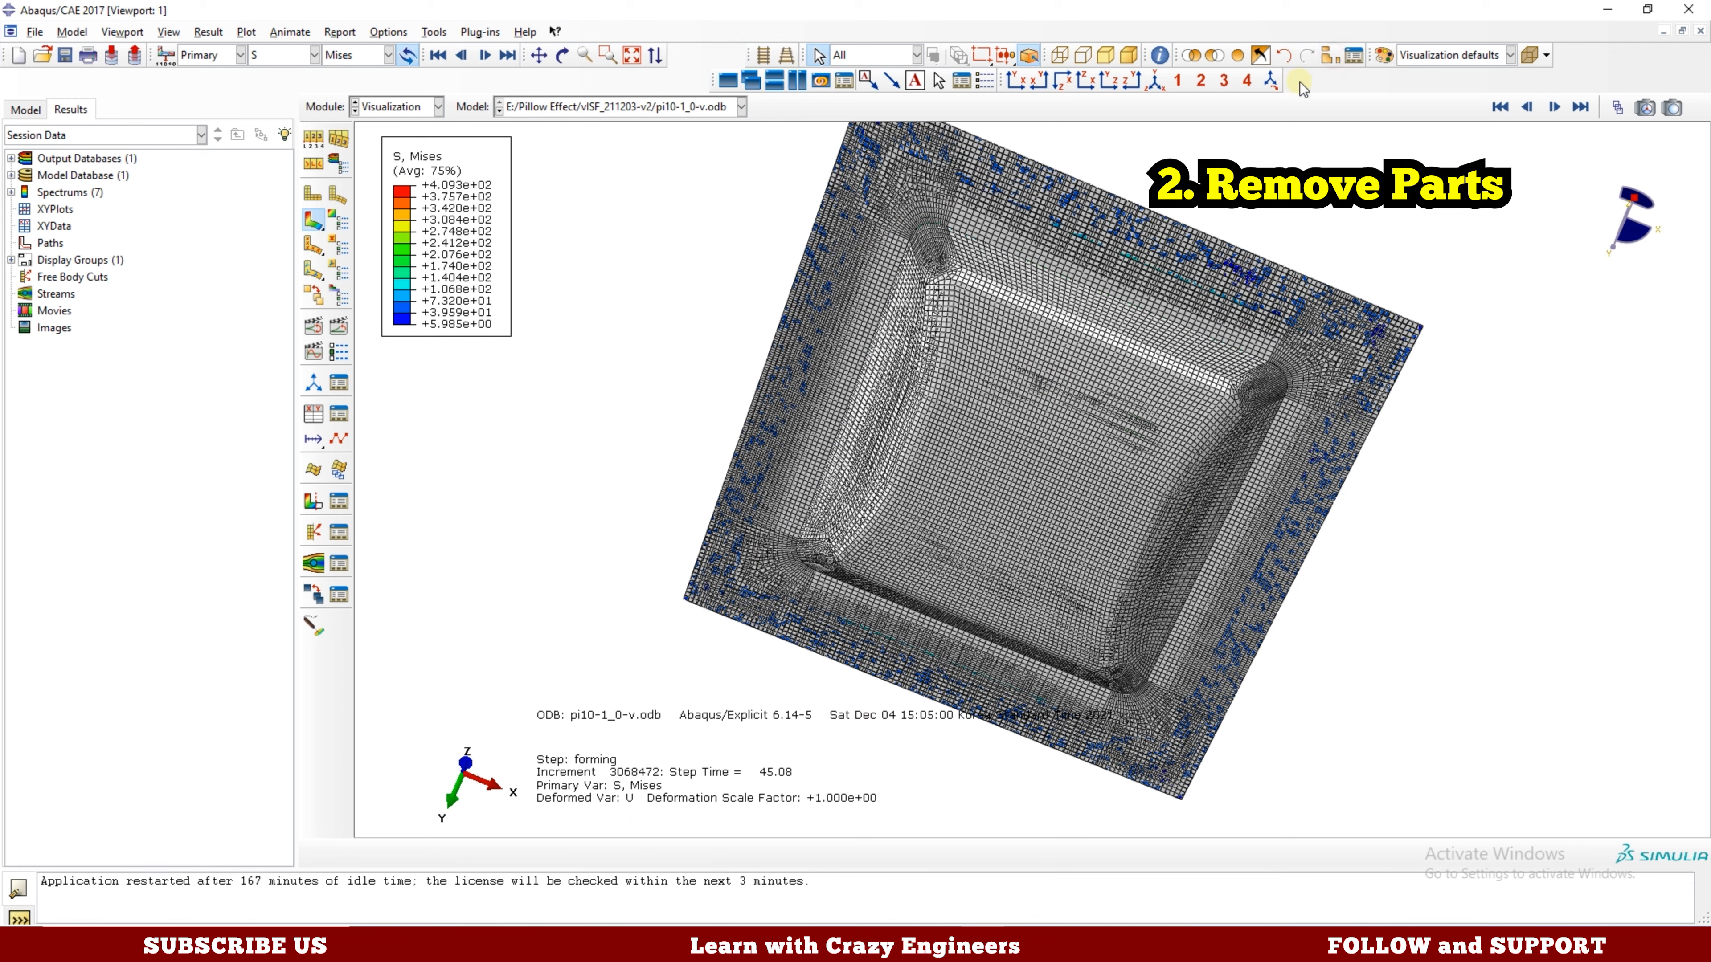
left_click(339, 224)
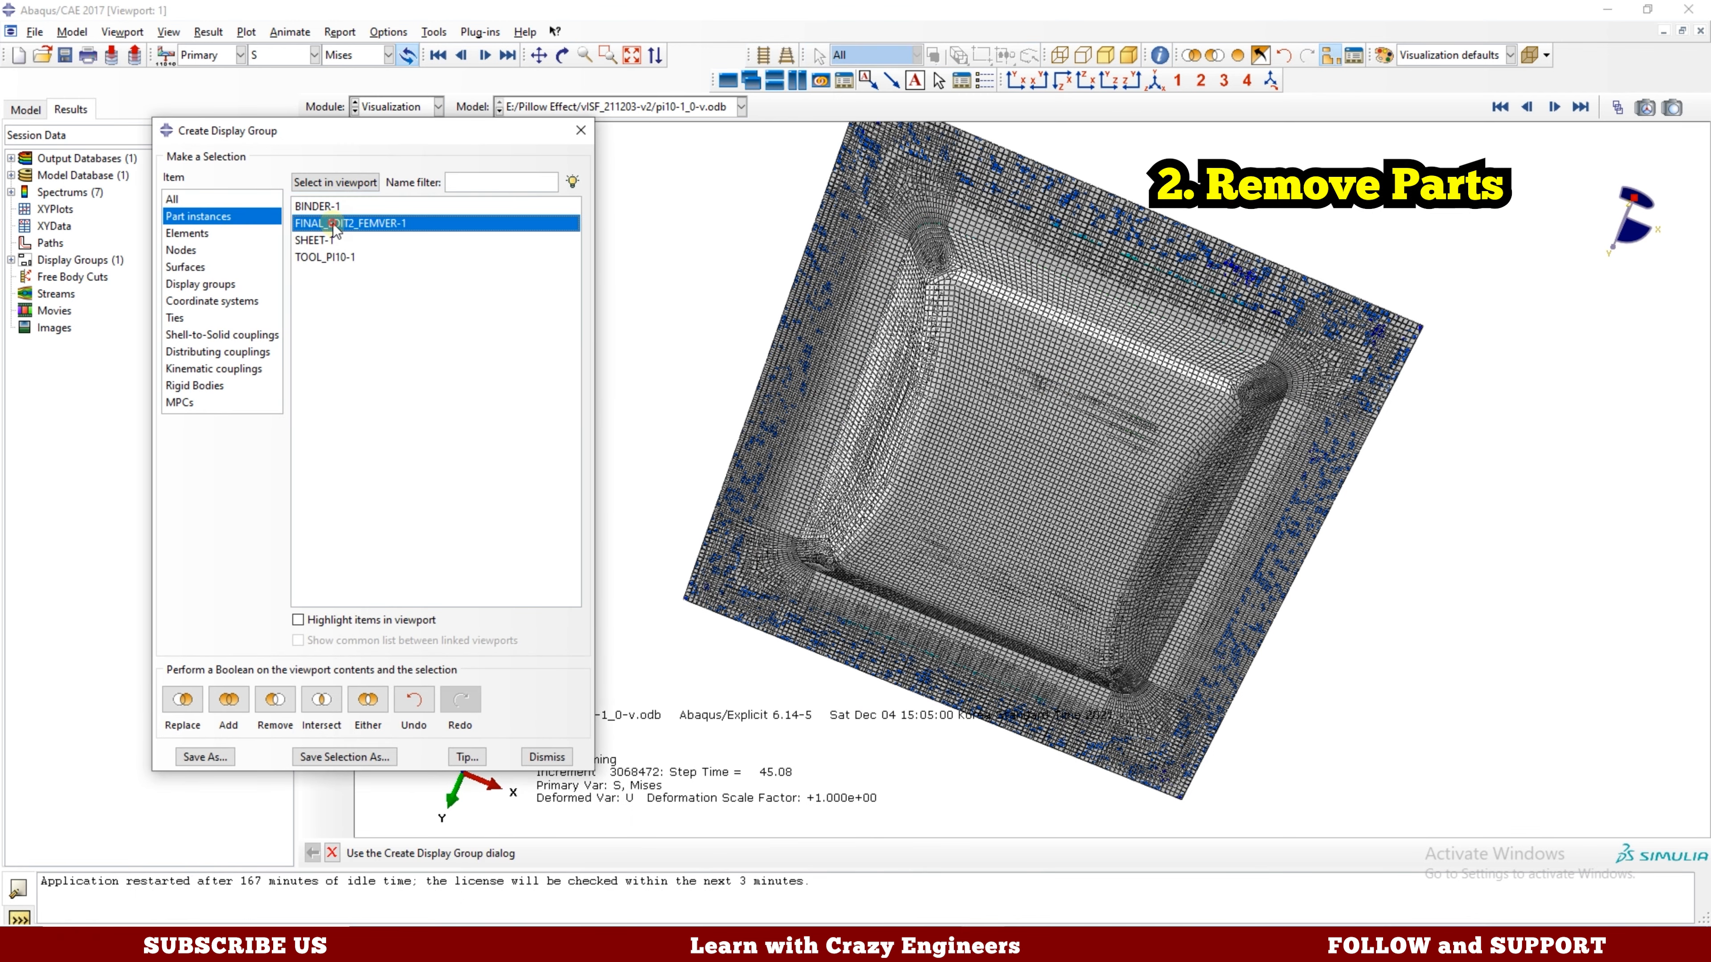
left_click(276, 701)
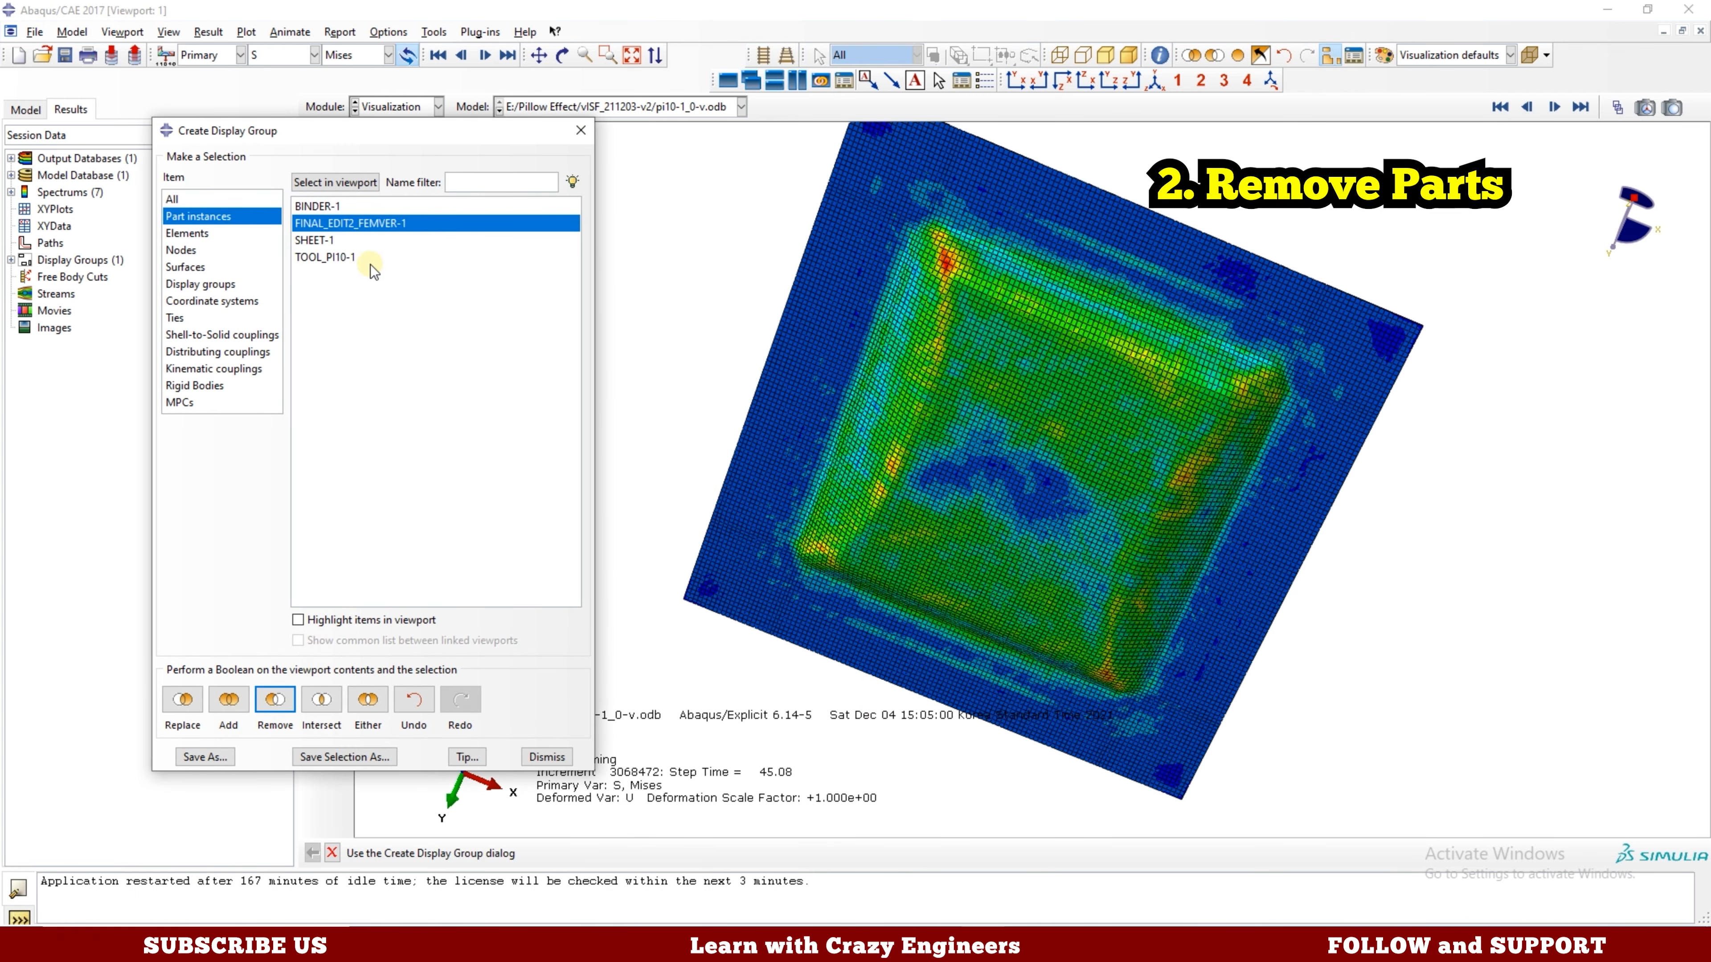
Undo and redo the removal of FINAL_EDIT2_FEMVER-1 from the display twice, leaving it removed.
left_click(1284, 56)
left_click_drag(1130, 391, 982, 558)
left_click(1242, 206)
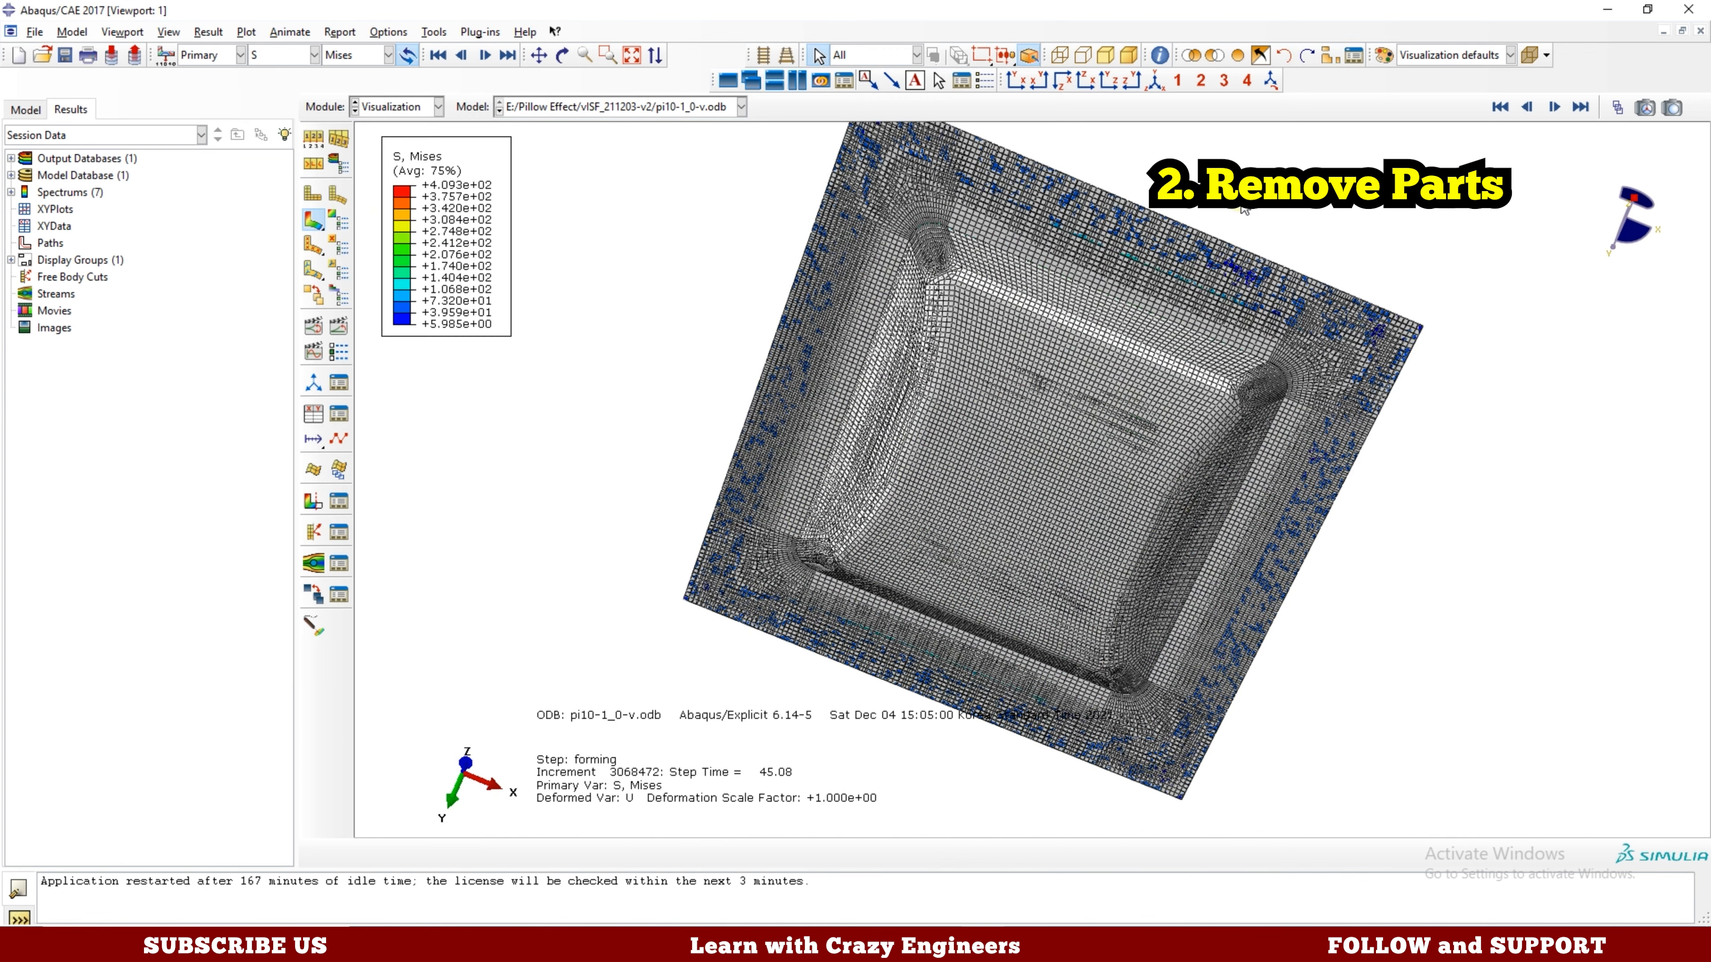
left_click(1306, 57)
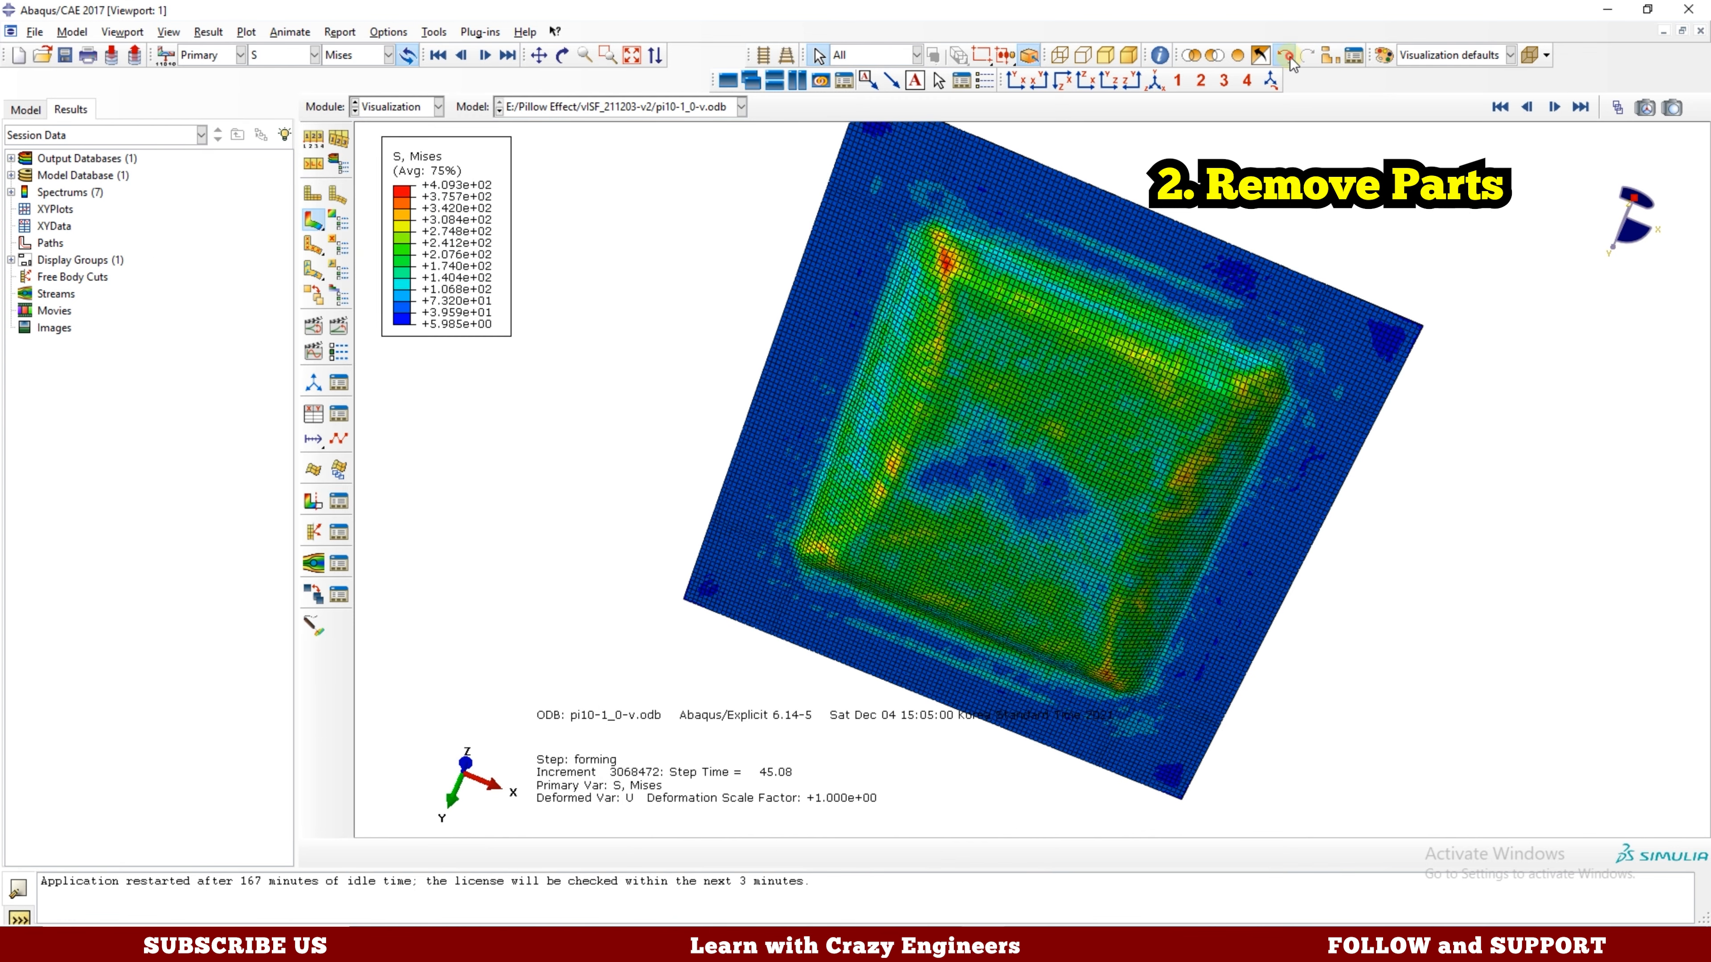
left_click(1286, 56)
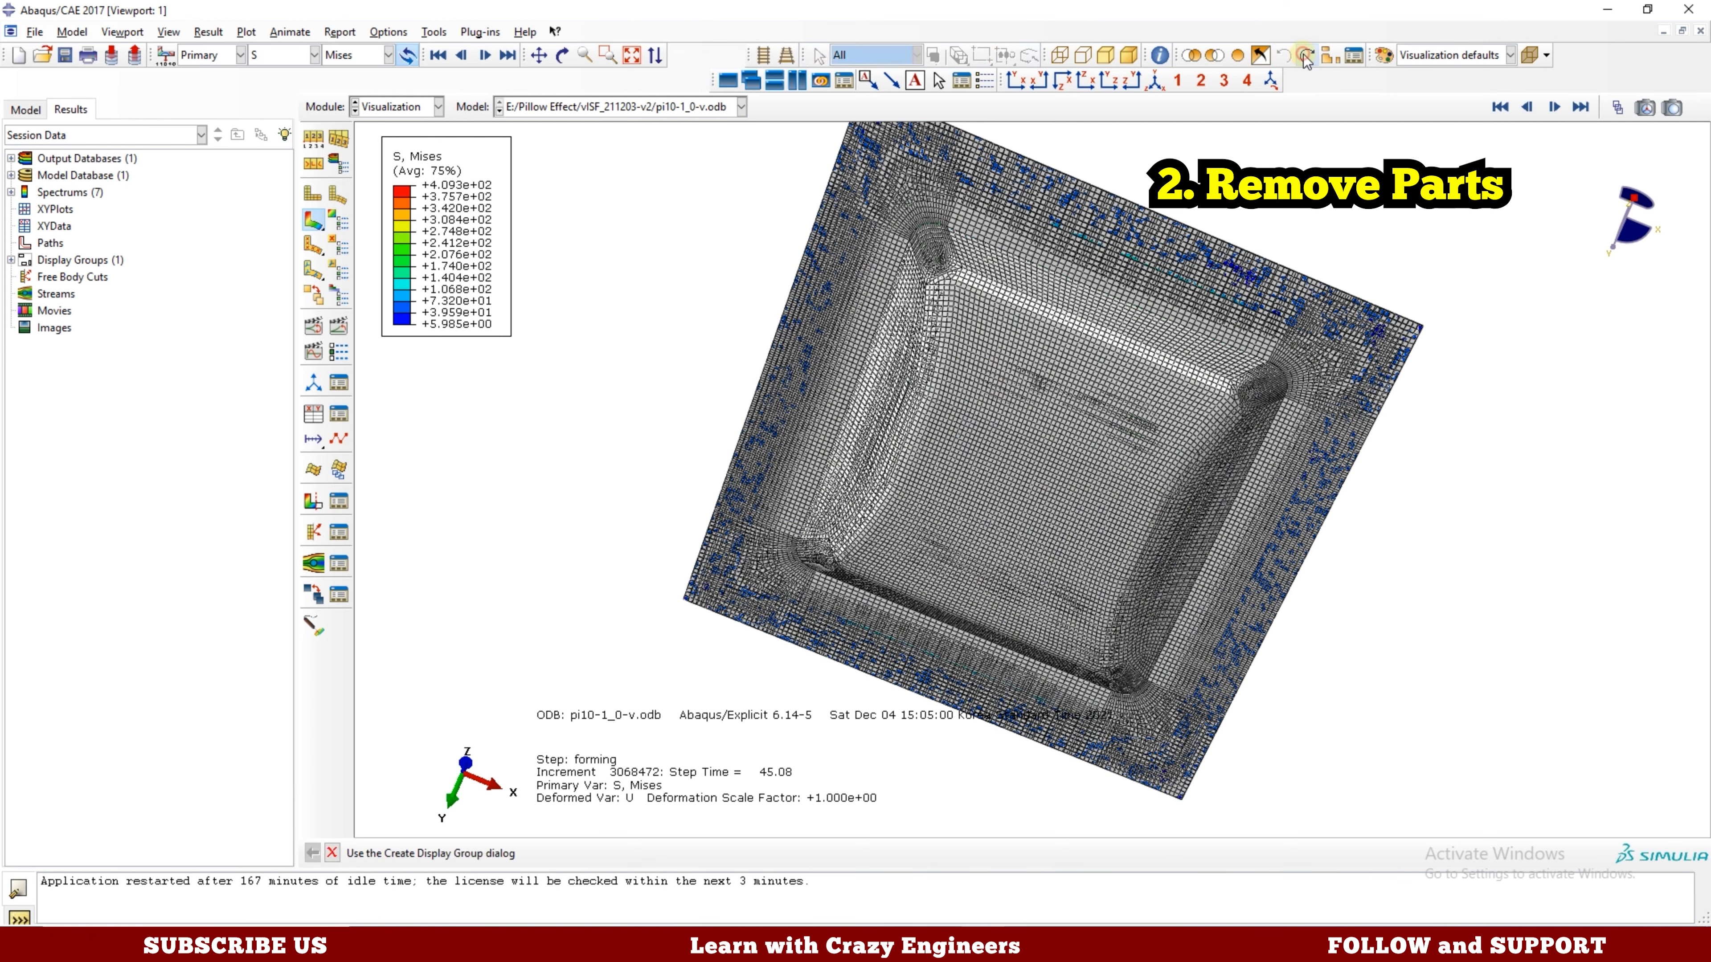
left_click(1306, 57)
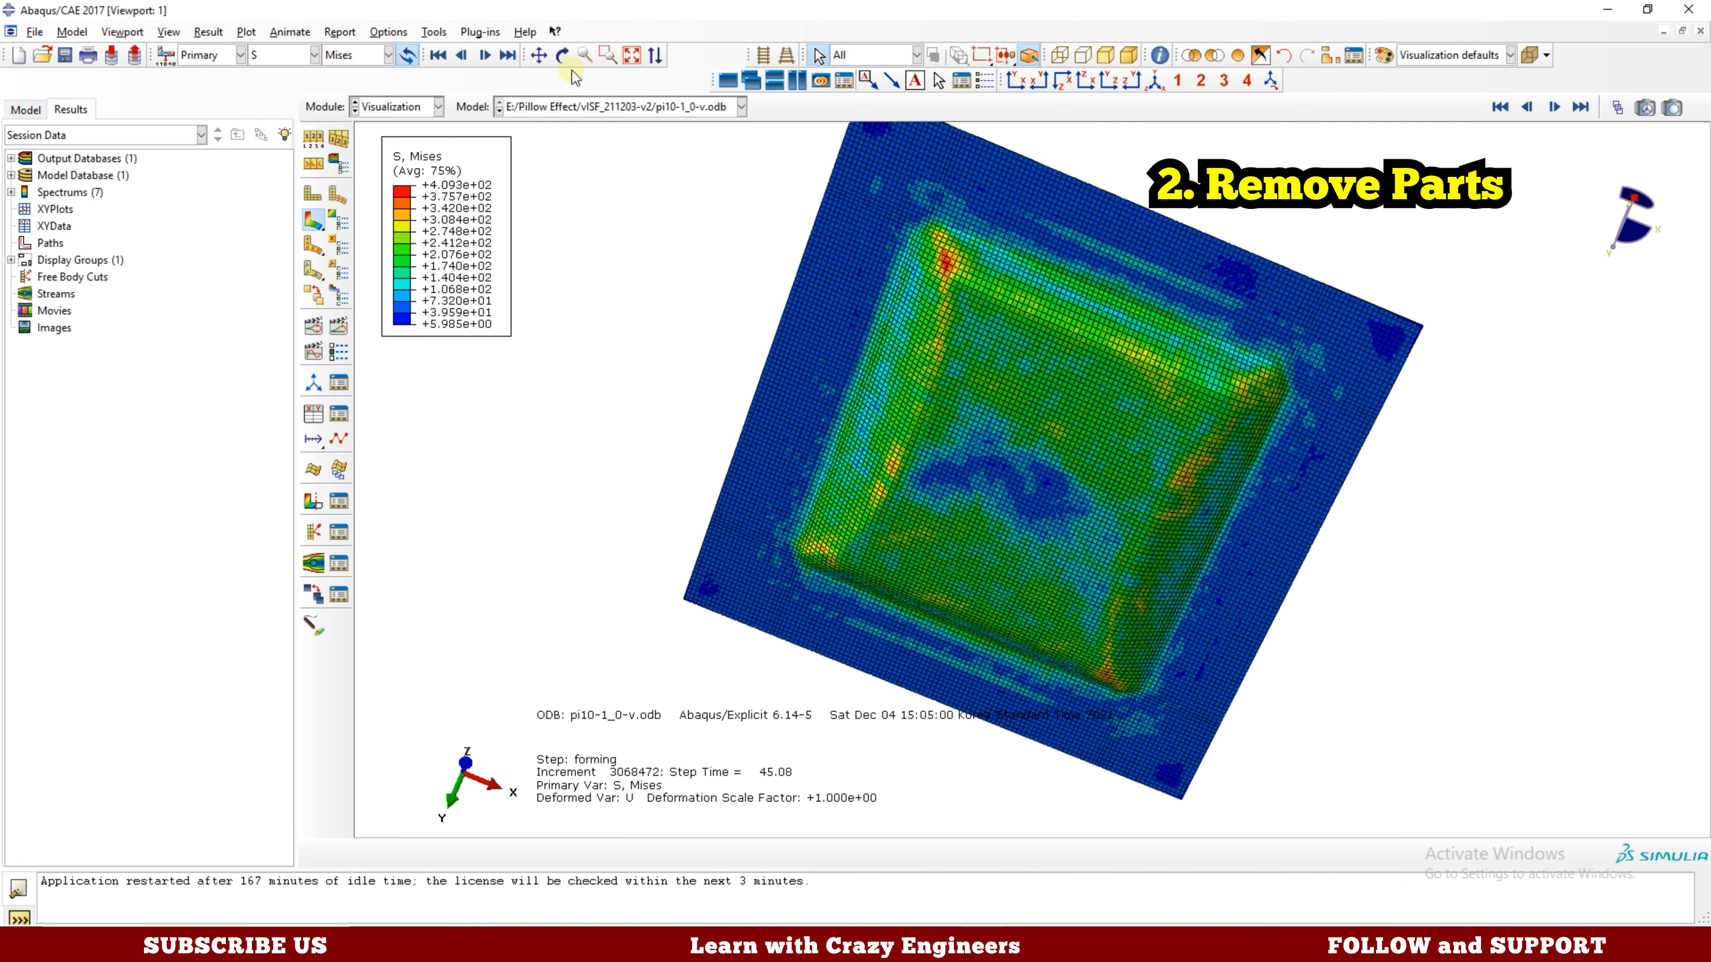
Remove the TOOL_PI10-1 part instance from the display and dismiss the display group dialog.
left_click(563, 55)
left_click_drag(808, 472, 906, 602)
middle_click(1029, 506)
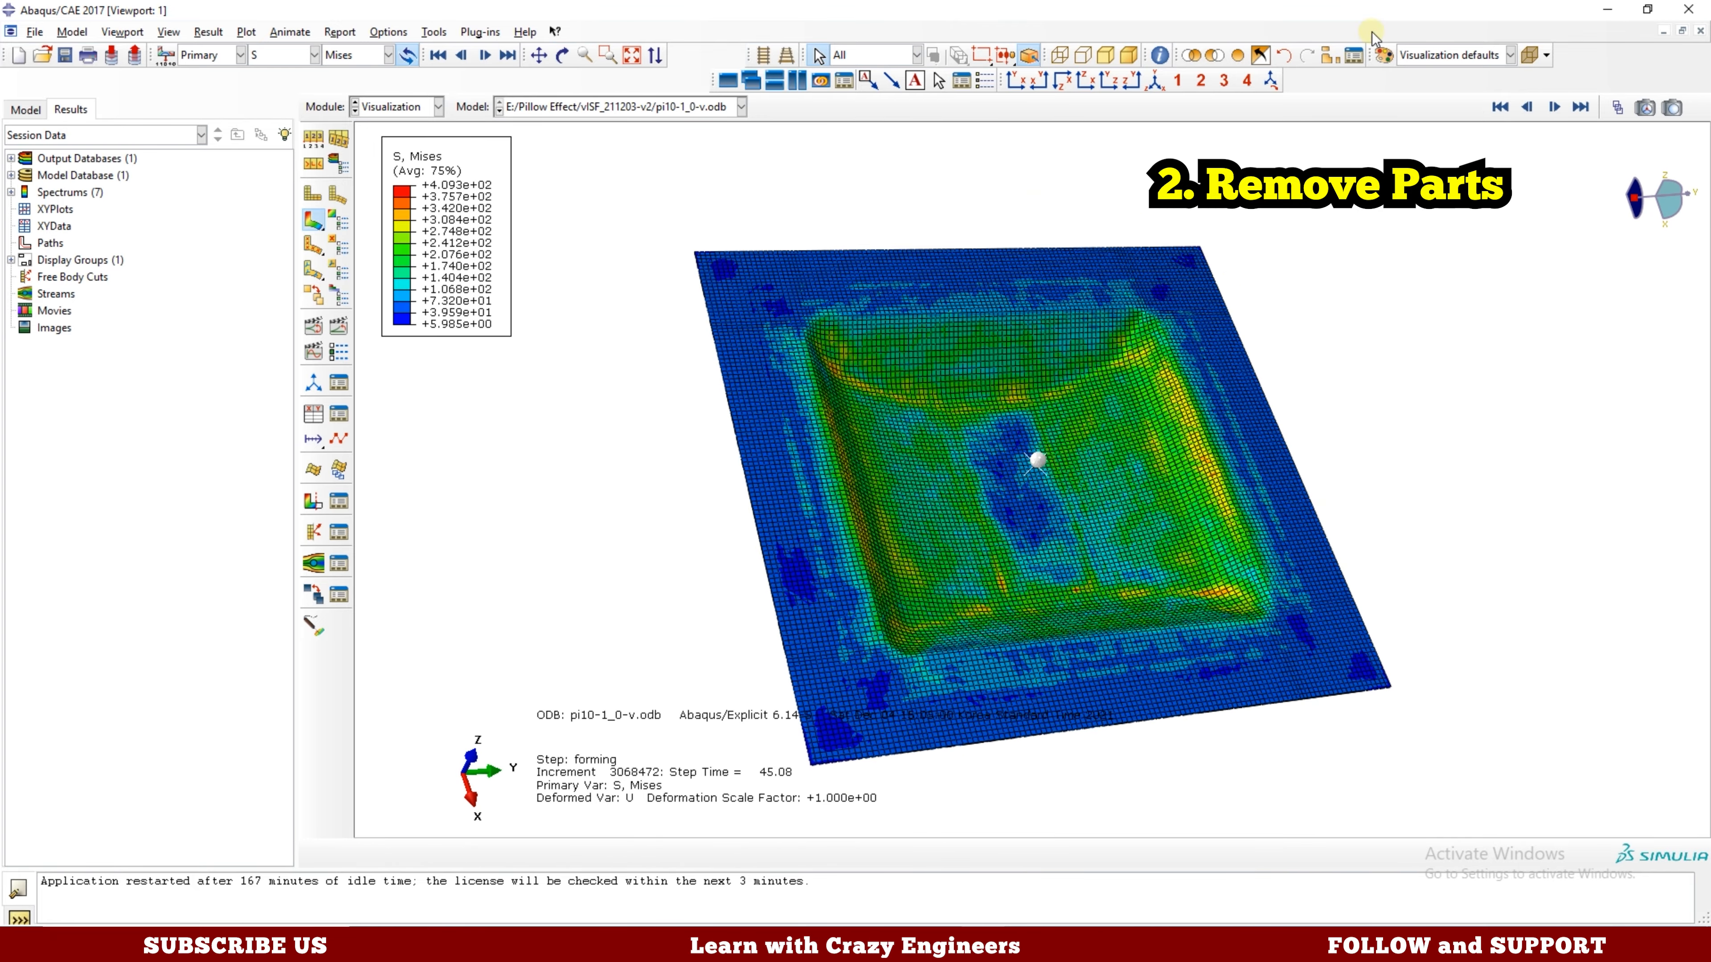
left_click(1327, 57)
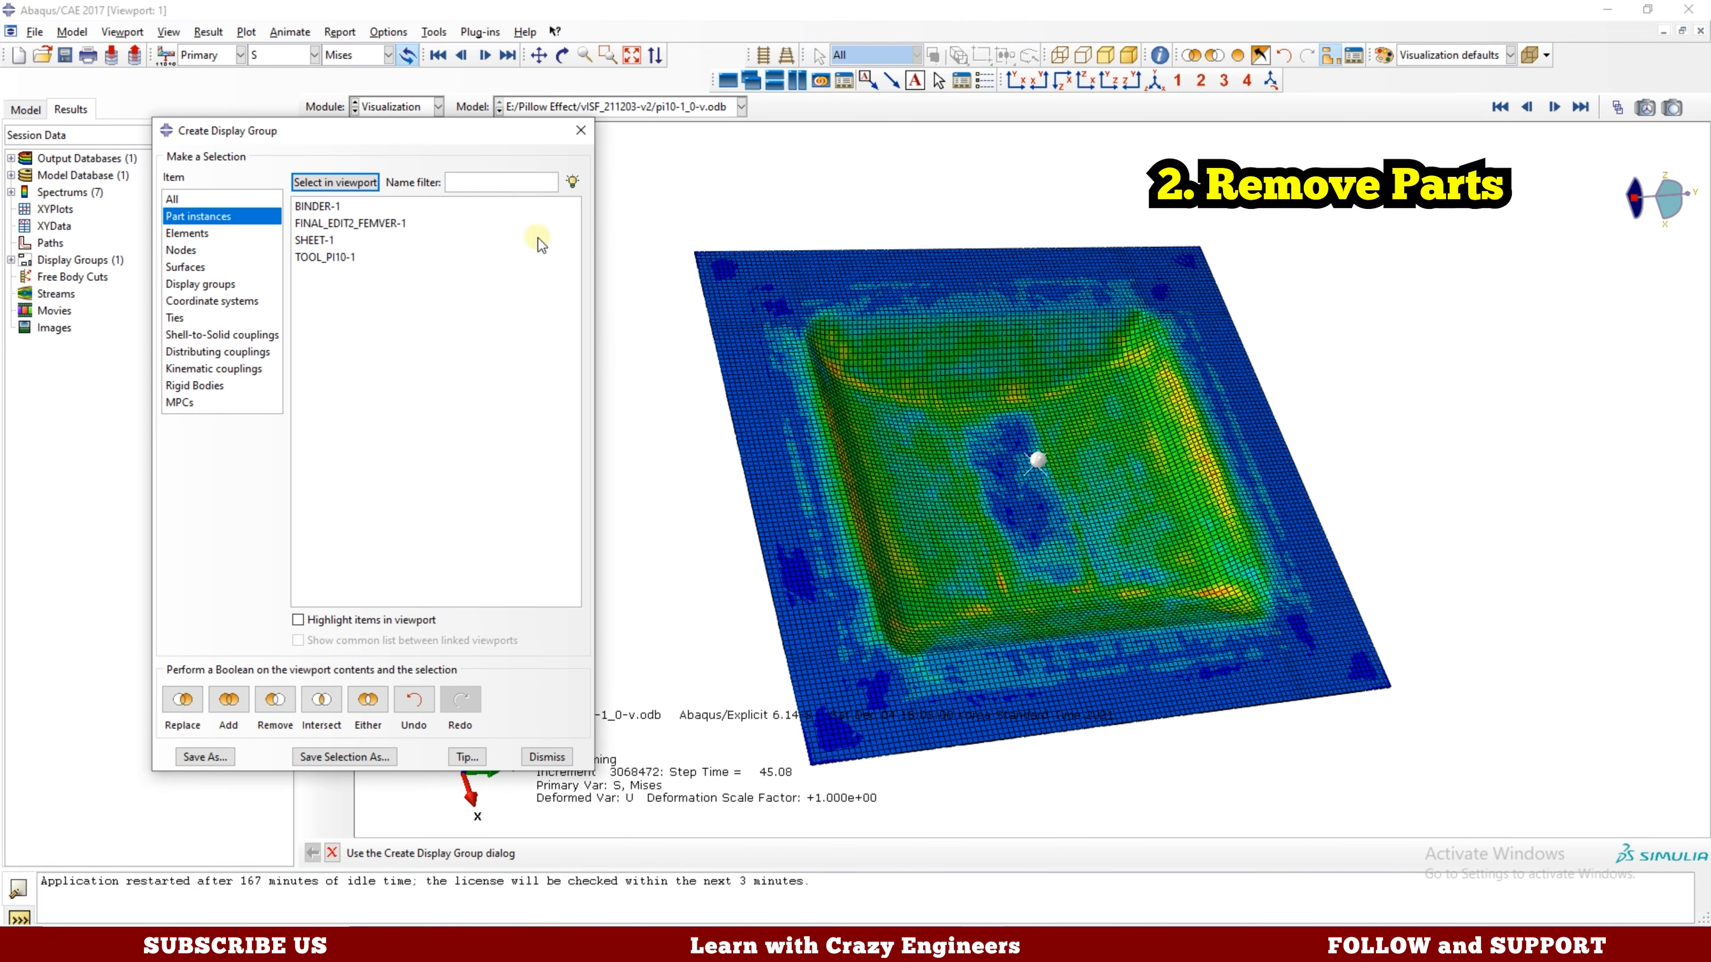
left_click(320, 258)
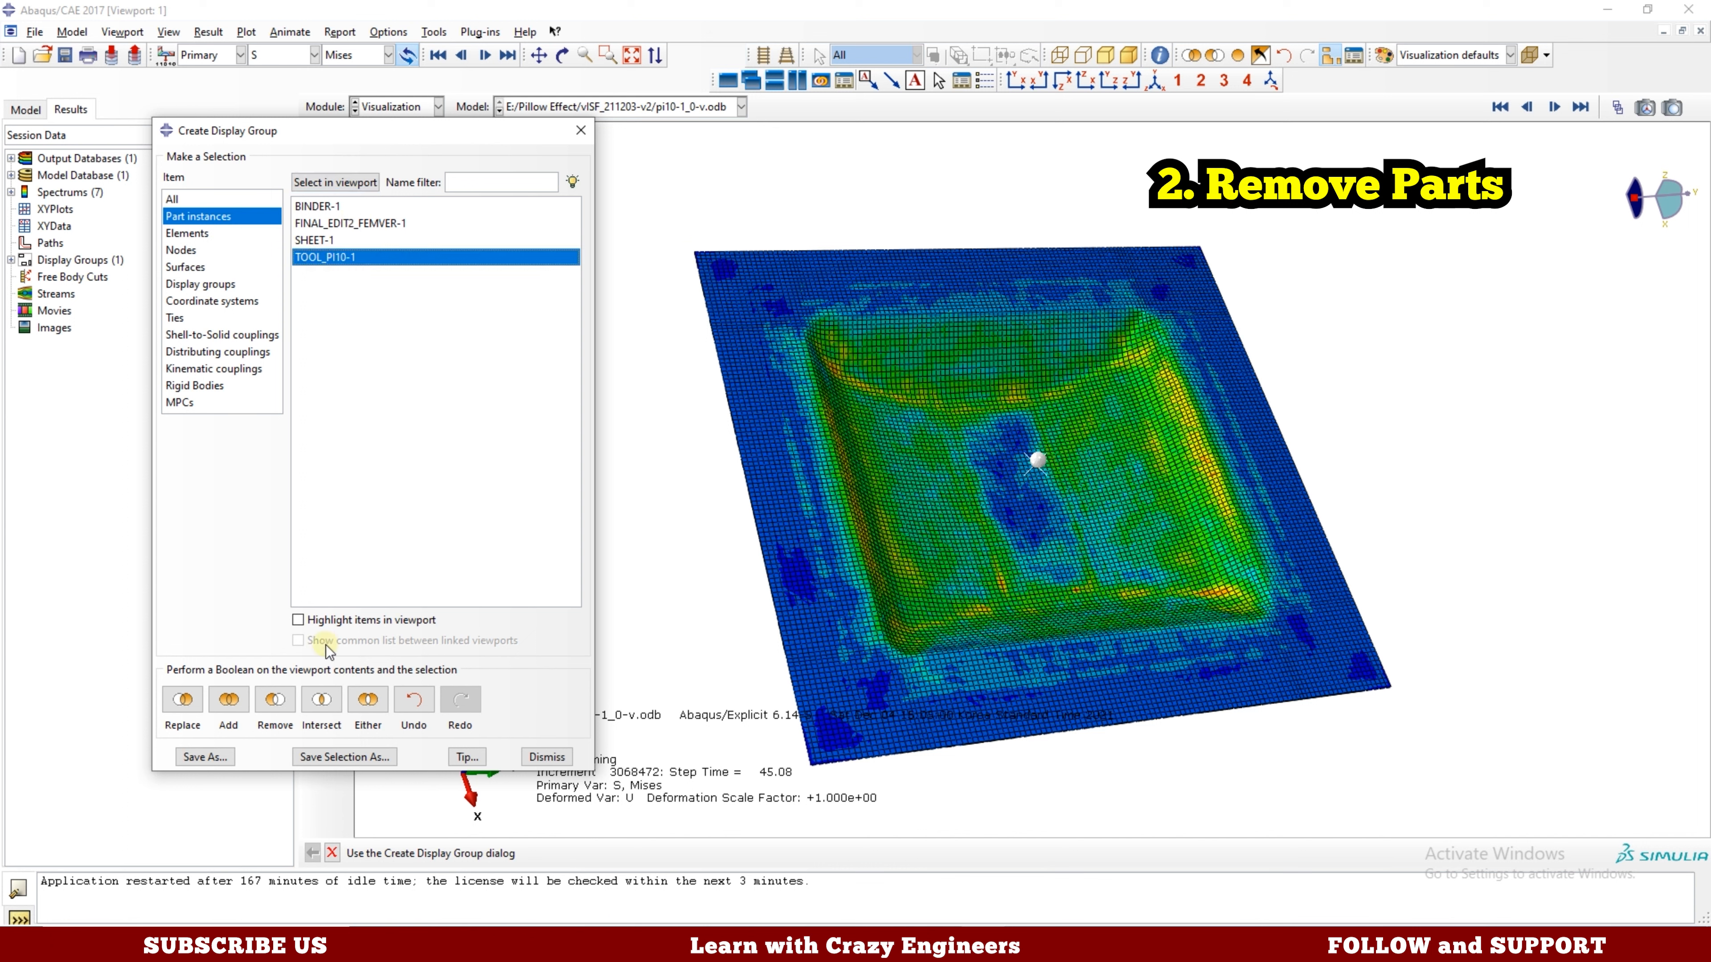
left_click(275, 701)
left_click(546, 757)
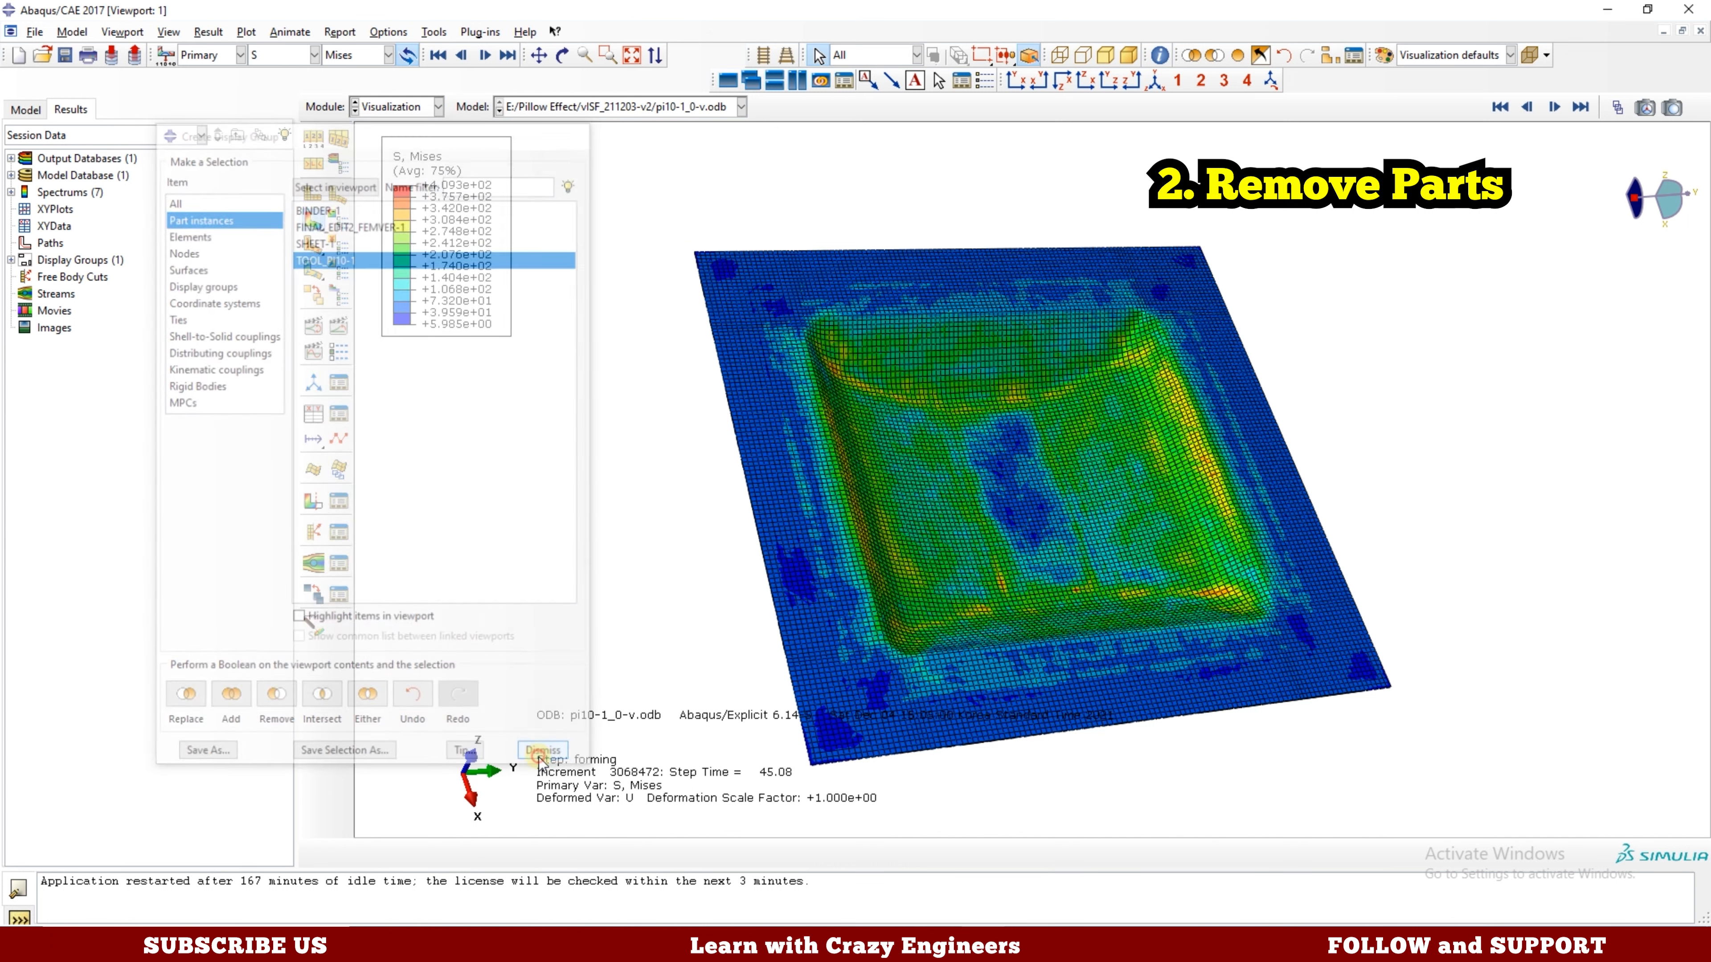
Hide the mesh lines on the sheet by setting the common plot options' visible edges to Feature edges.
left_click(562, 58)
left_click_drag(911, 310, 1020, 259)
left_click_drag(1074, 500, 1111, 478)
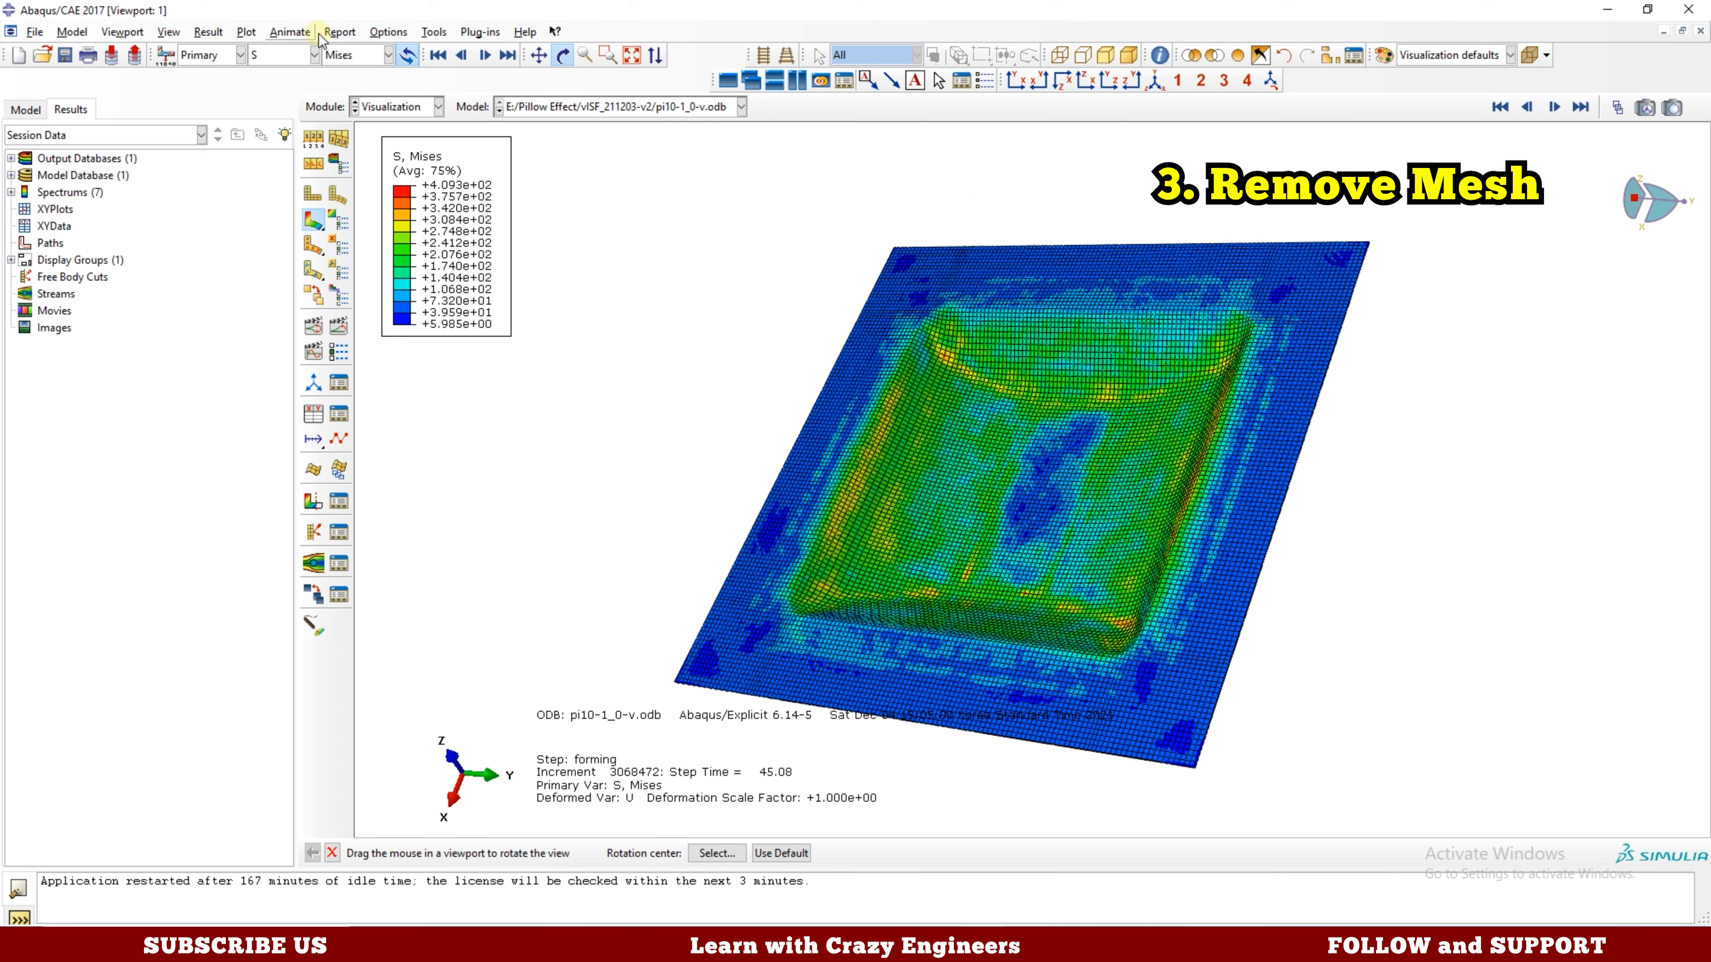
left_click(384, 32)
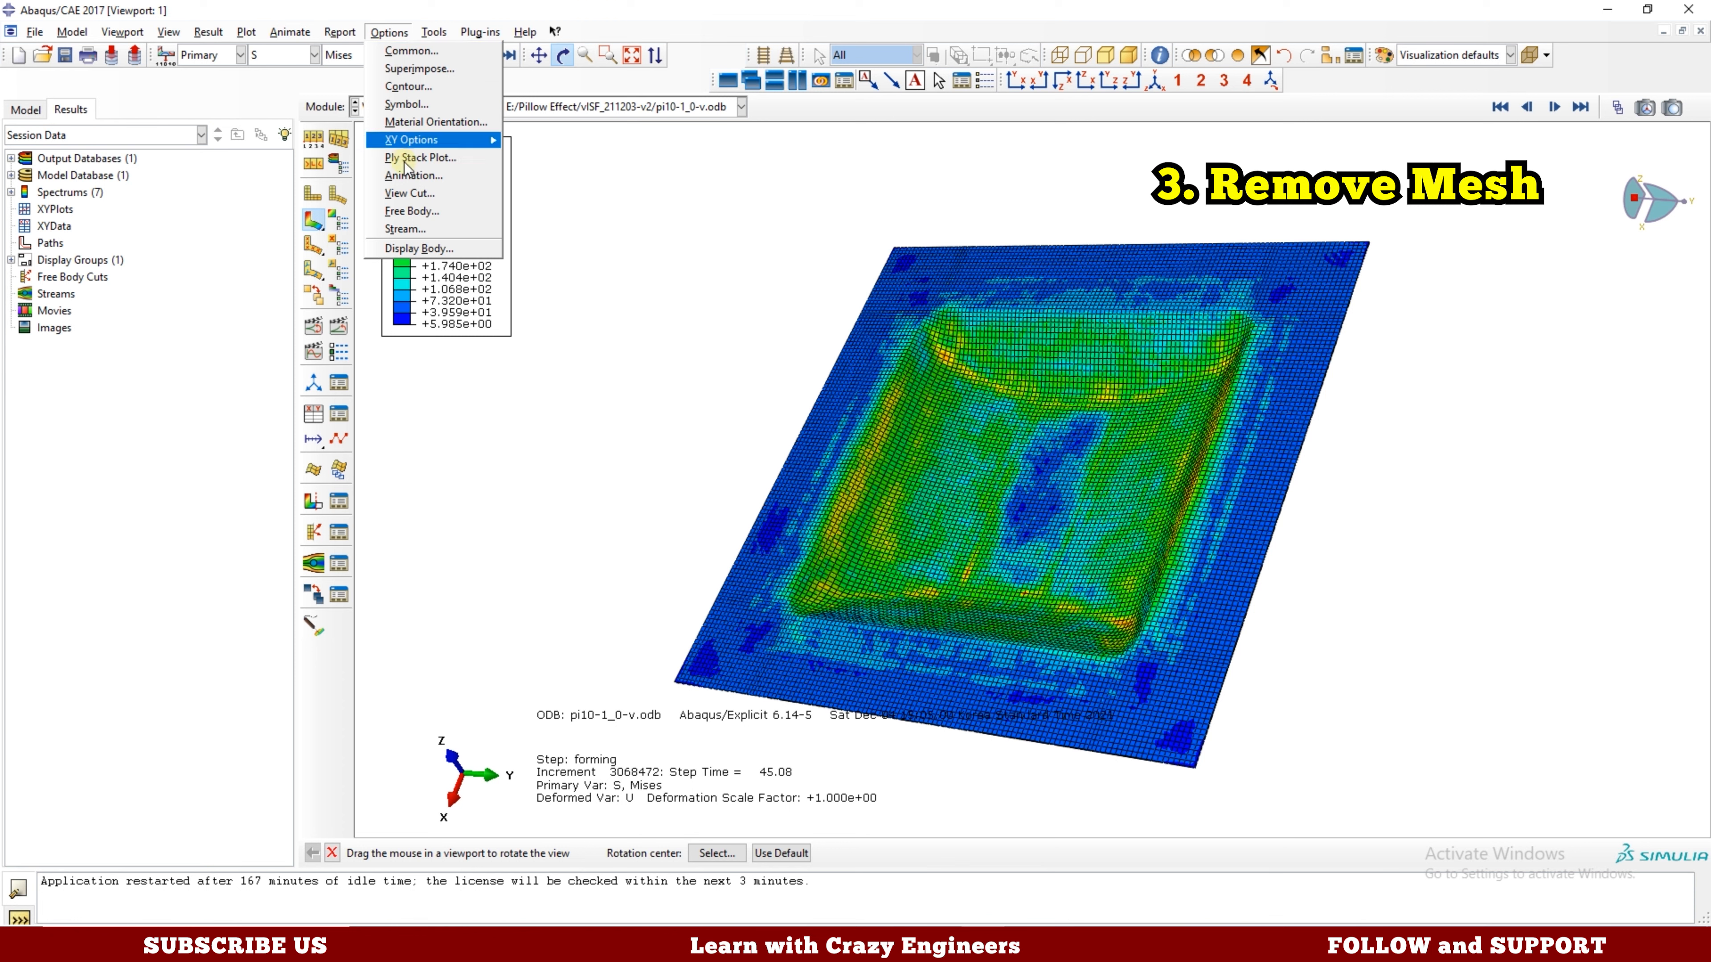
left_click(422, 54)
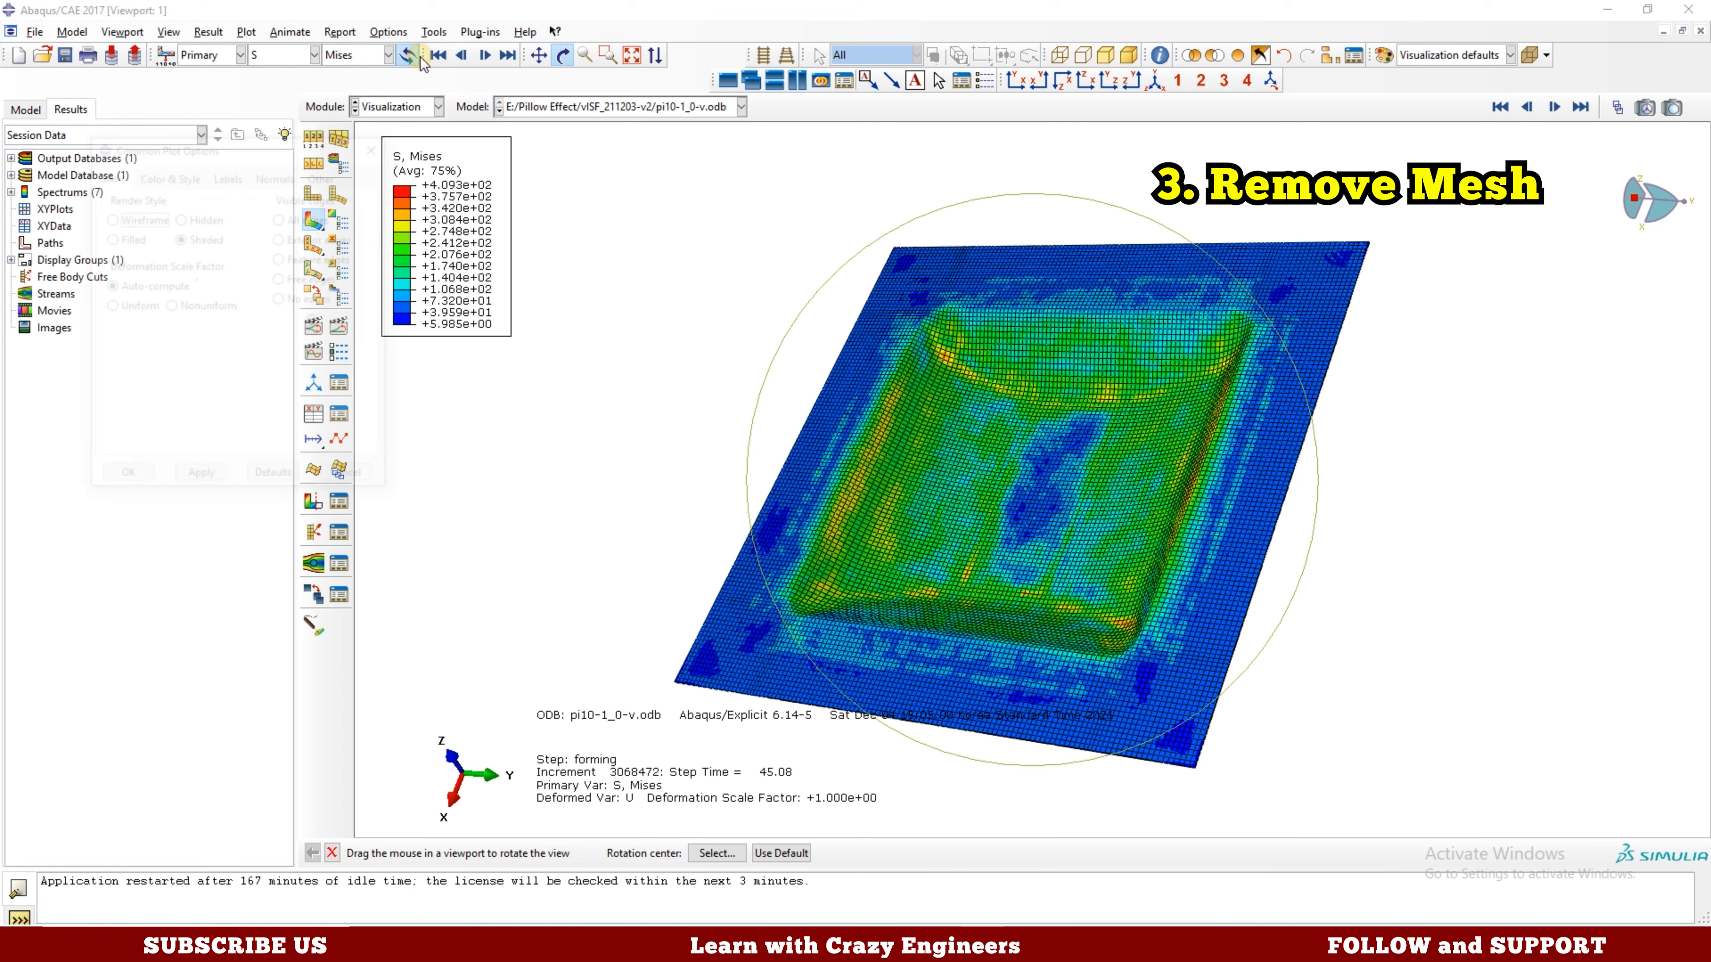
left_click_drag(281, 145, 321, 182)
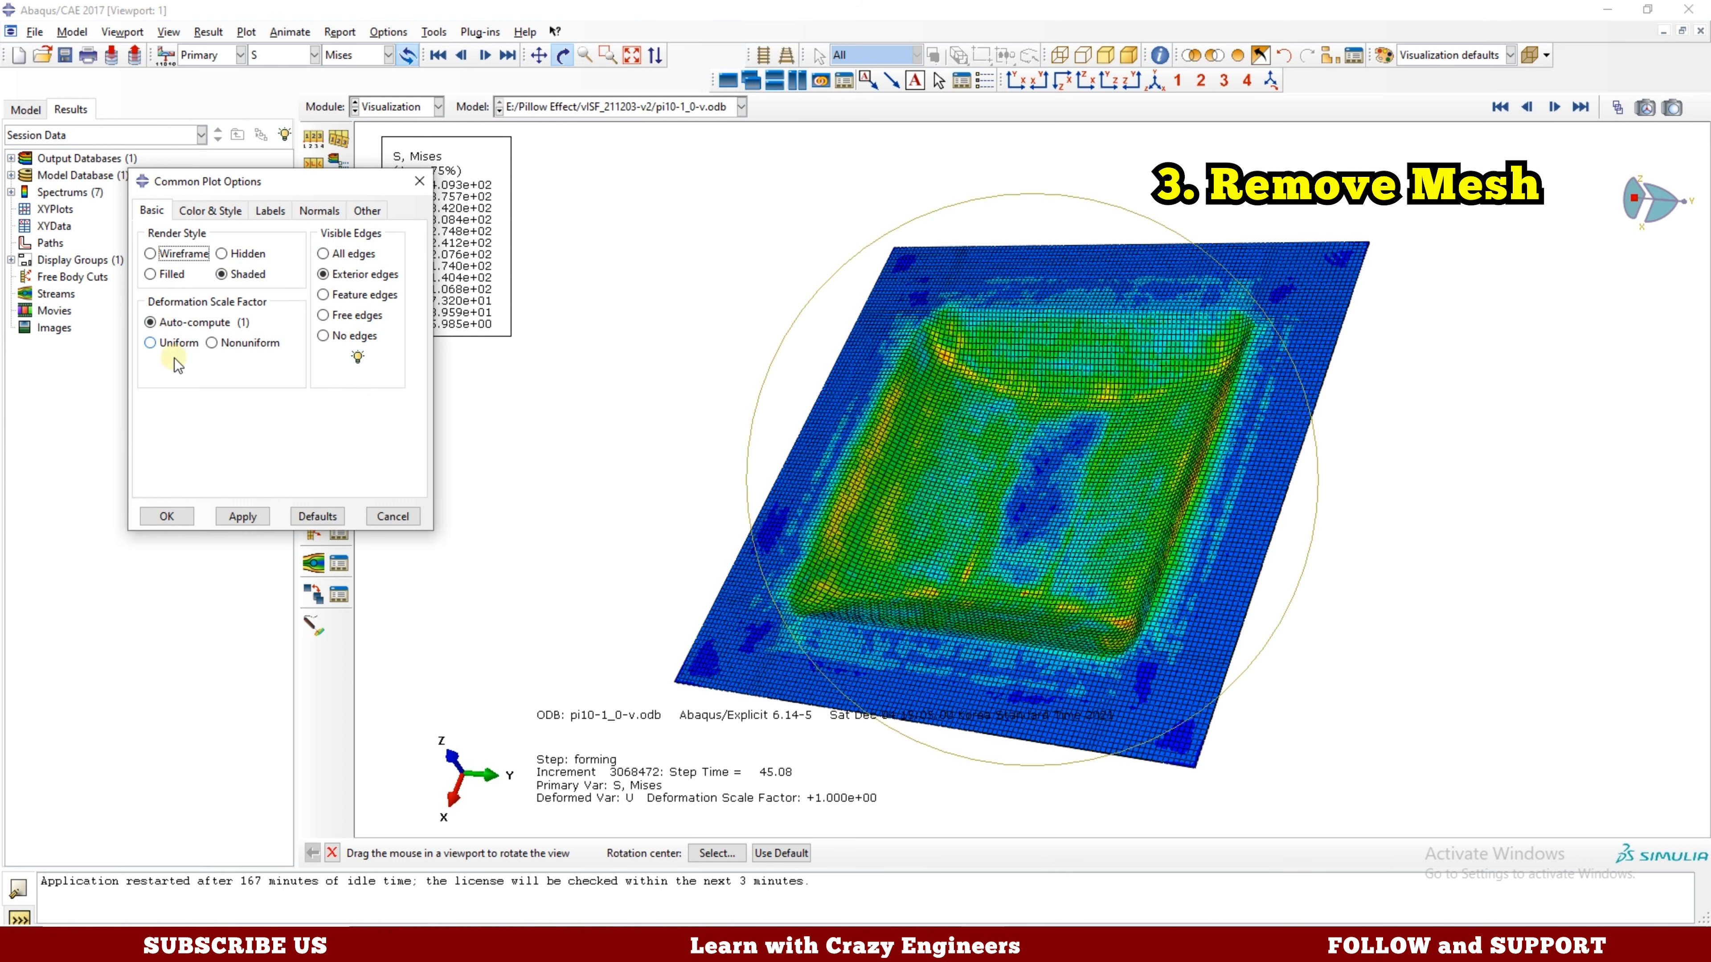
left_click(323, 294)
left_click(241, 516)
Try the Free edges and No edges settings for the visible edges, applying each to the contour plot.
left_click_drag(1032, 459, 1096, 512)
left_click_drag(975, 512, 979, 463)
left_click(345, 318)
left_click(243, 516)
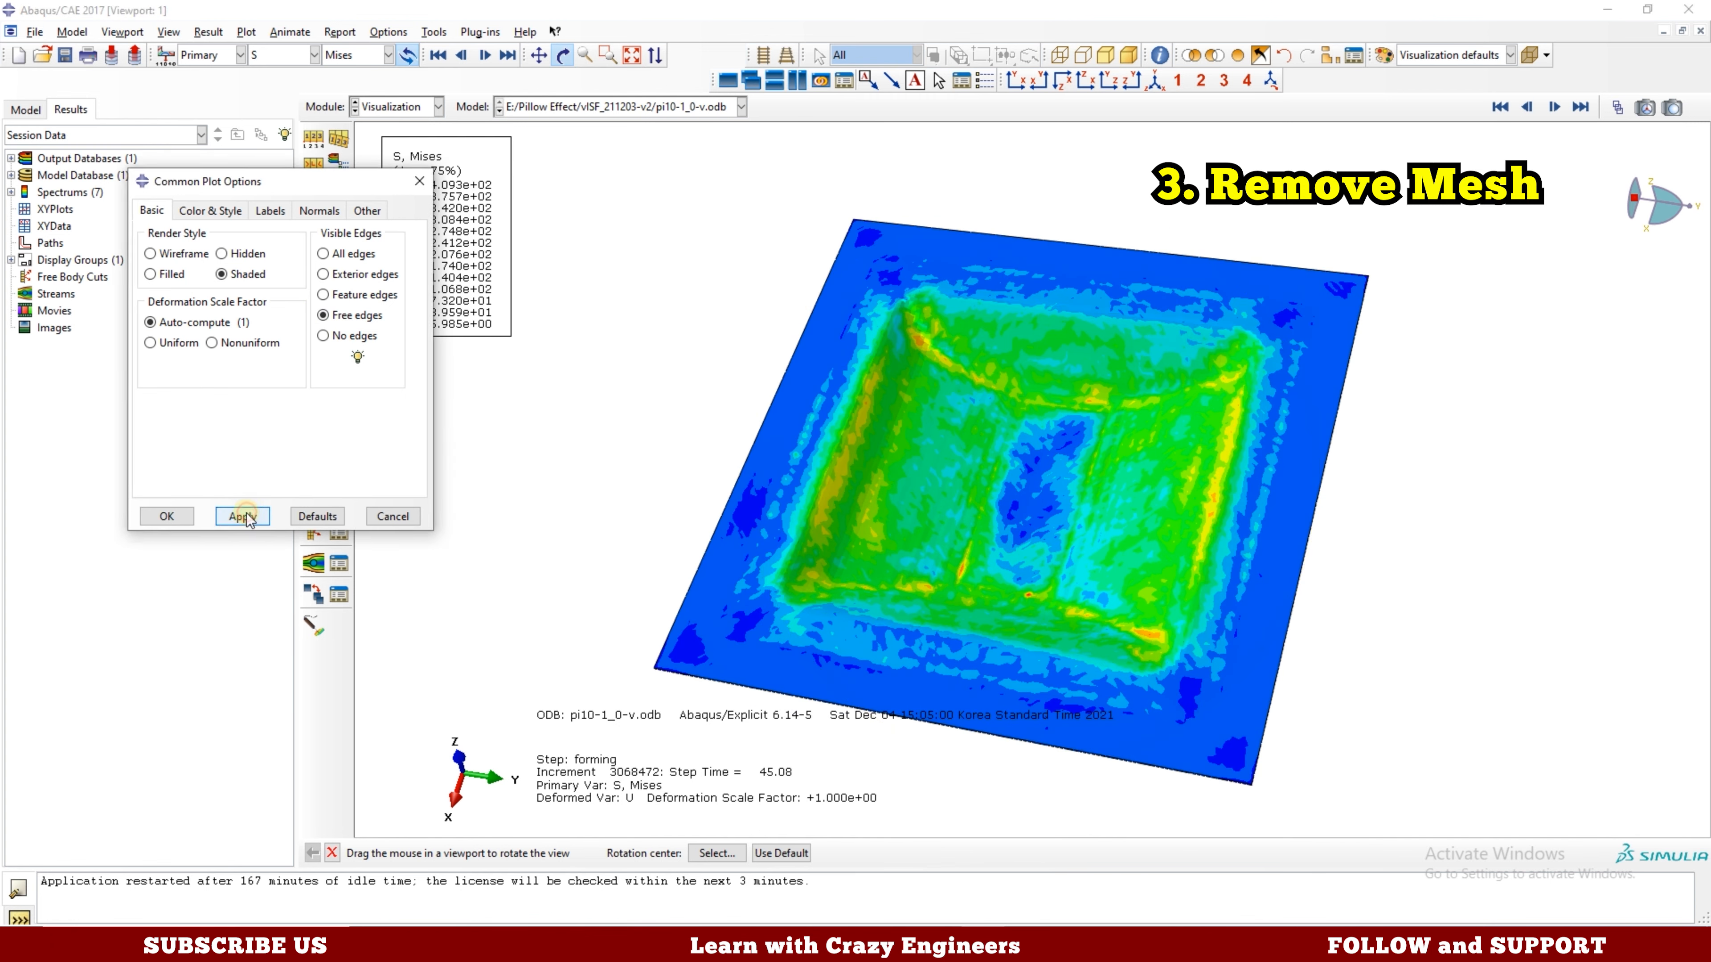
left_click(322, 336)
left_click(242, 516)
Apply Free edges and Exterior edges again for comparison, and finish with the visible edges set to Feature edges.
left_click(343, 317)
left_click(239, 515)
left_click(324, 274)
left_click(243, 517)
left_click(330, 296)
left_click(242, 514)
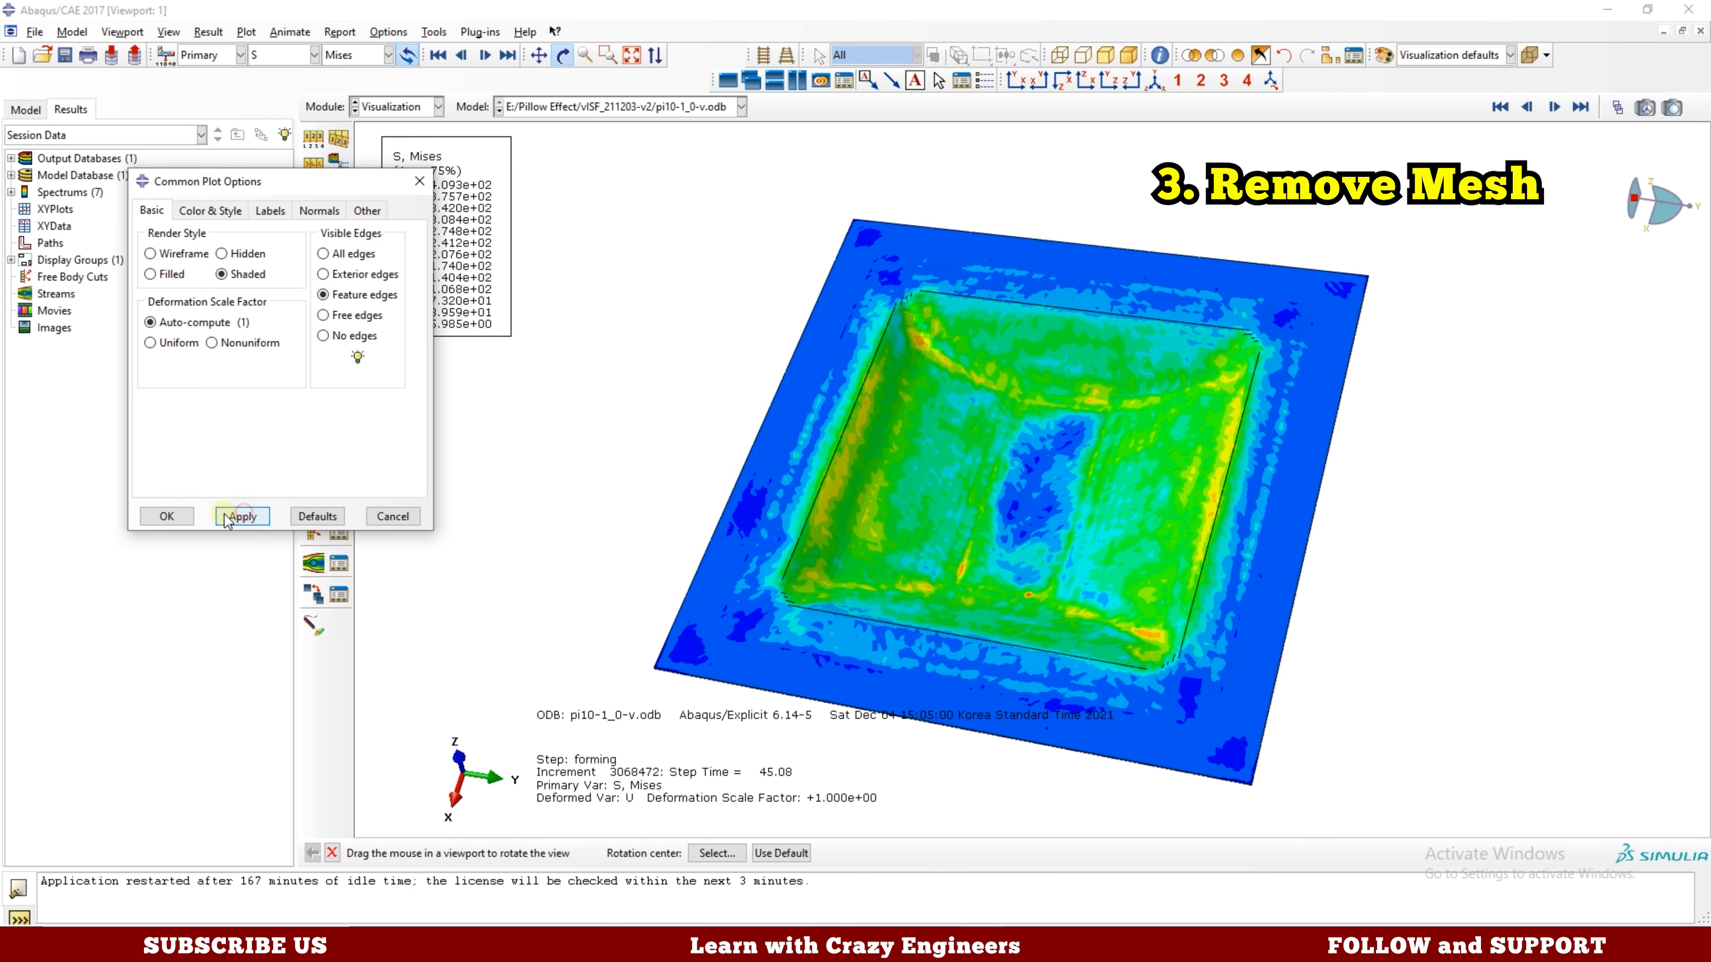
Confirm the common plot options and apply Continuous contour intervals to the Mises stress plot.
left_click(169, 516)
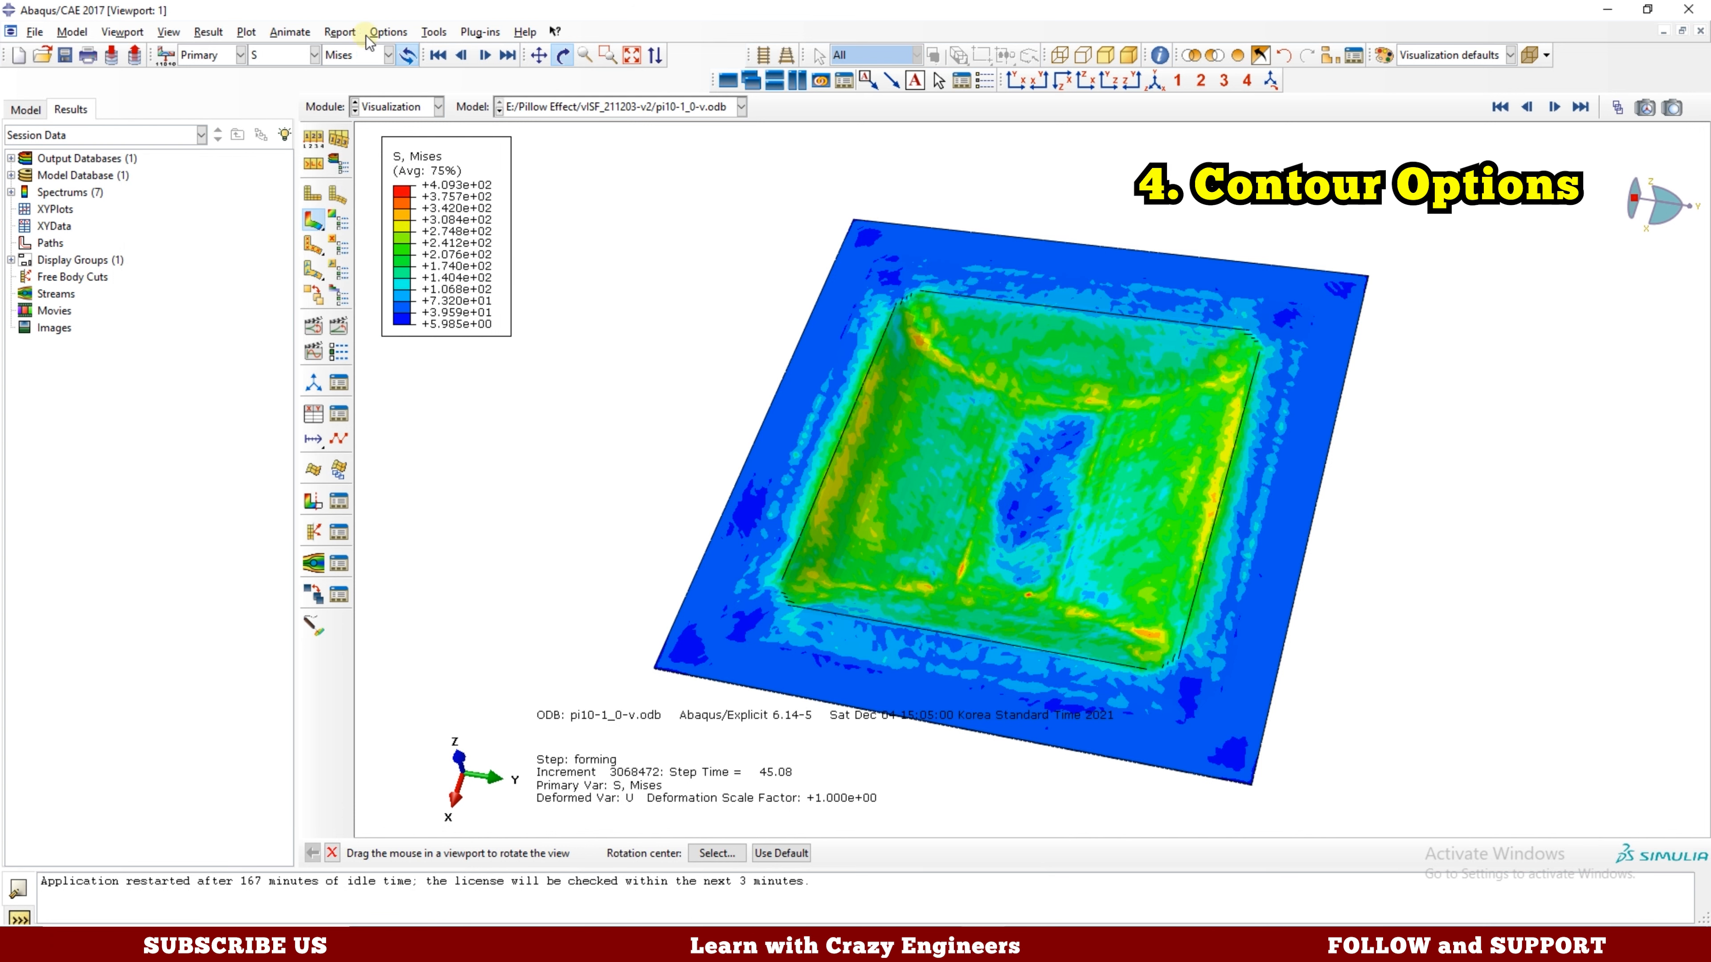
left_click(404, 34)
left_click(404, 82)
left_click_drag(226, 174, 361, 179)
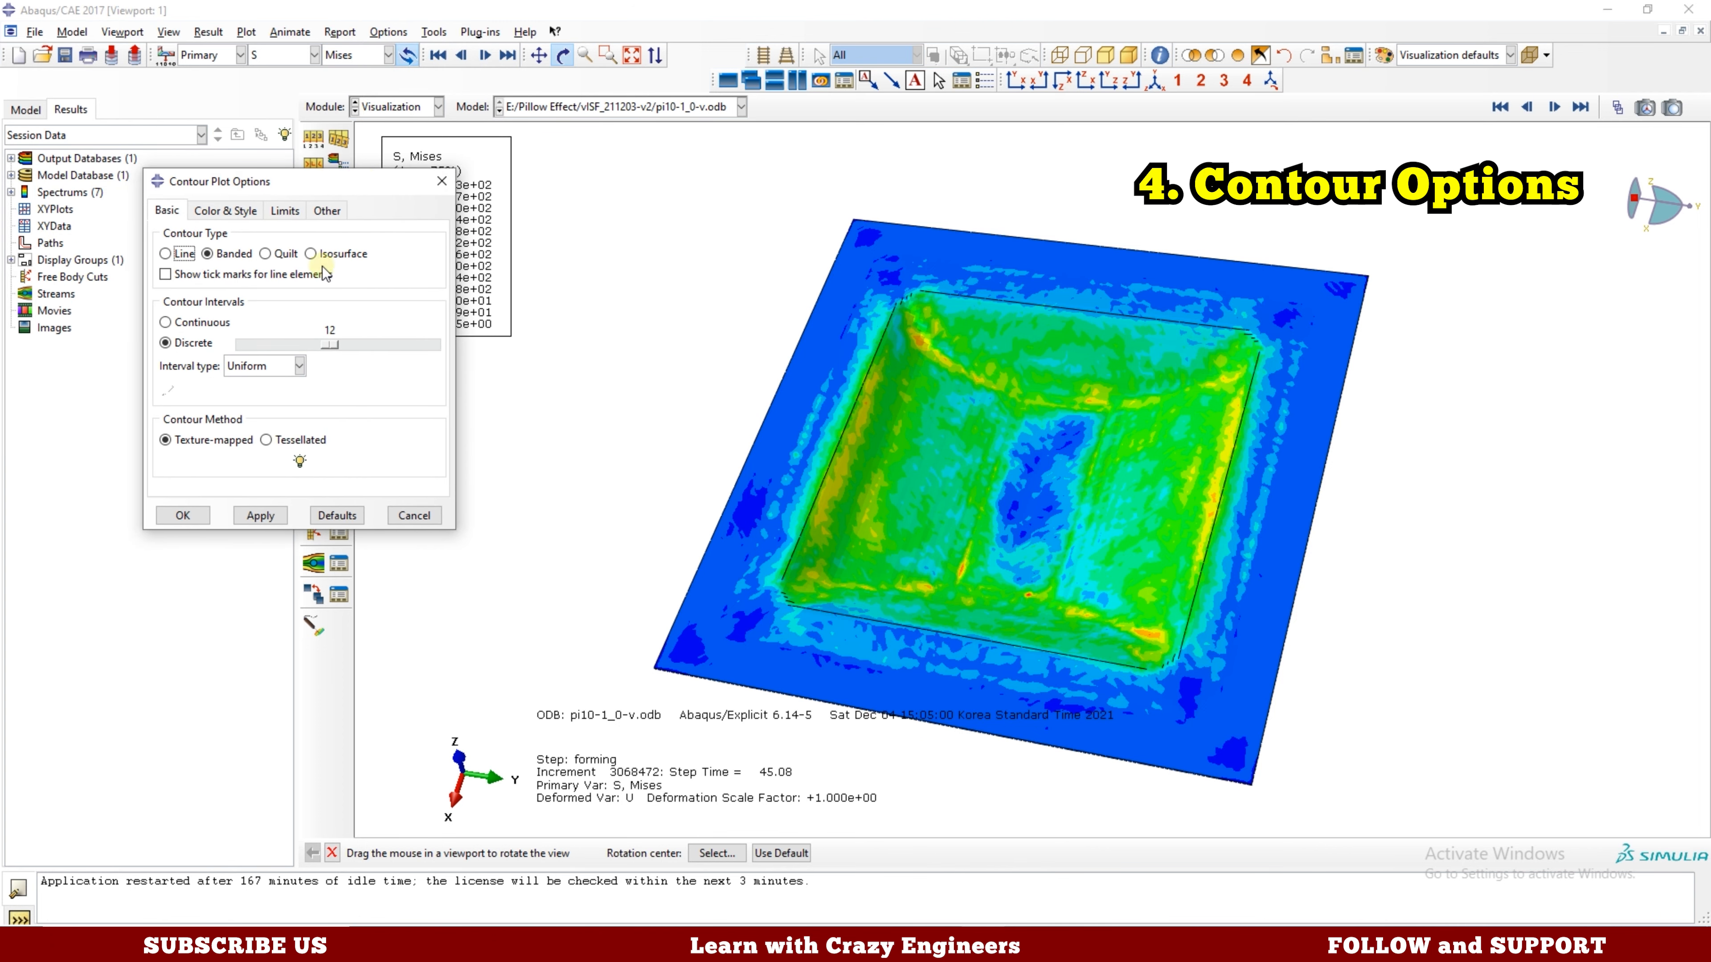
left_click(200, 324)
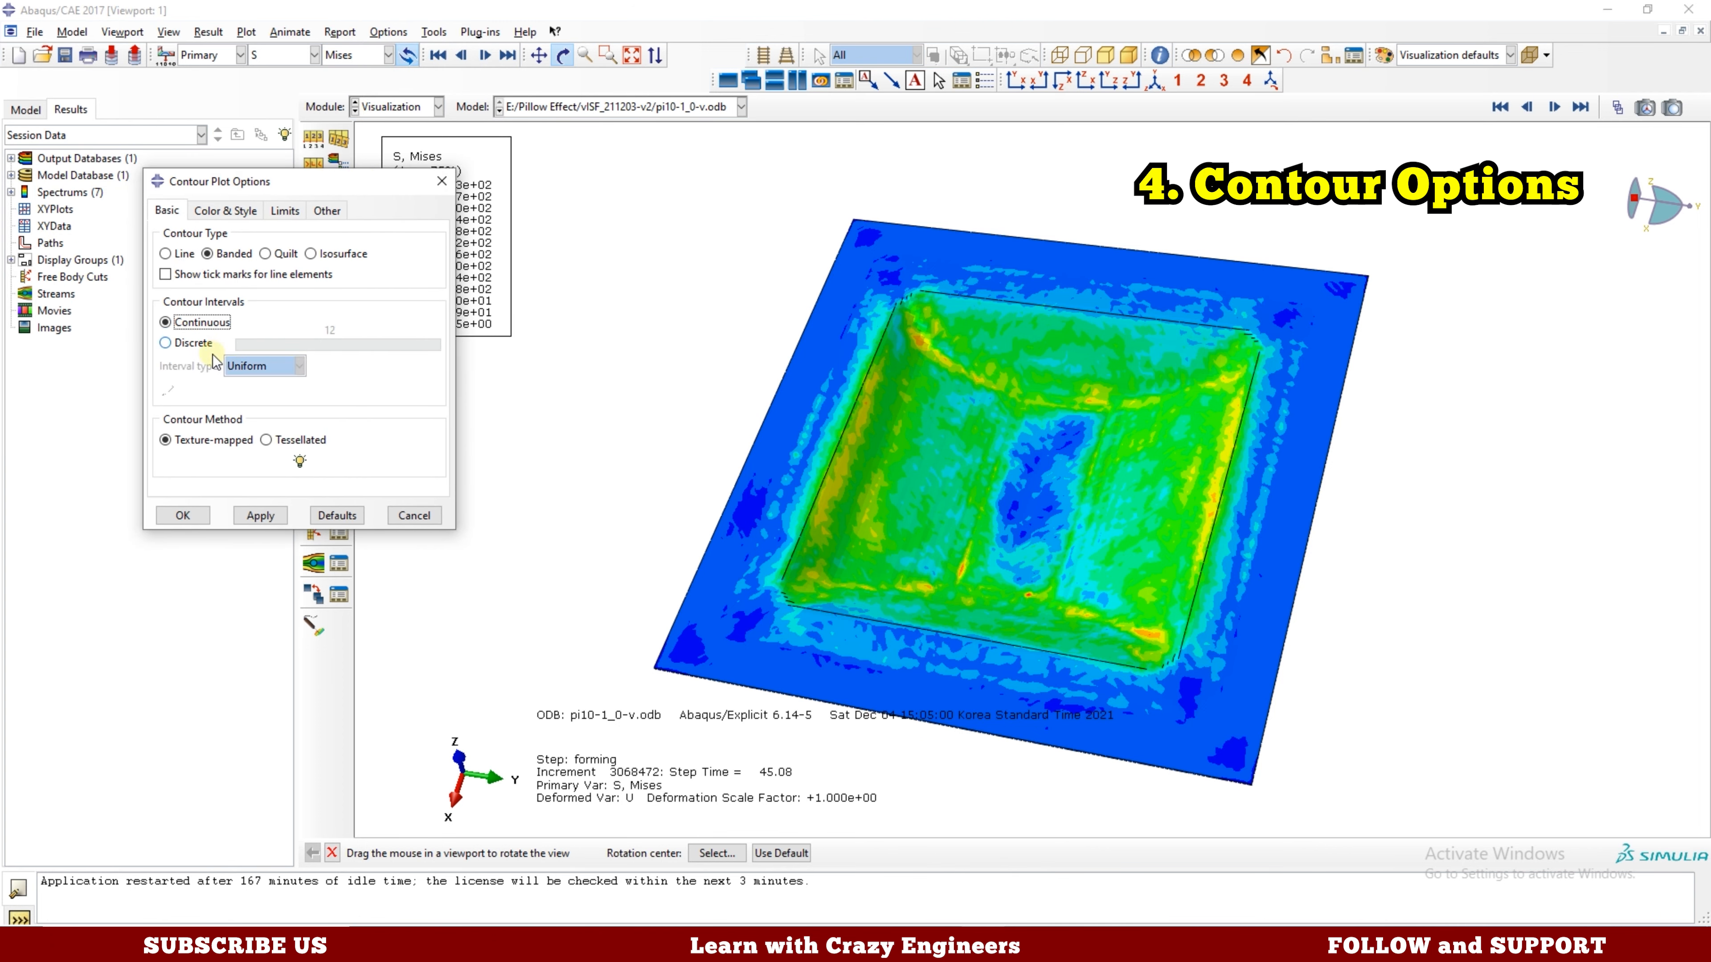
left_click(261, 518)
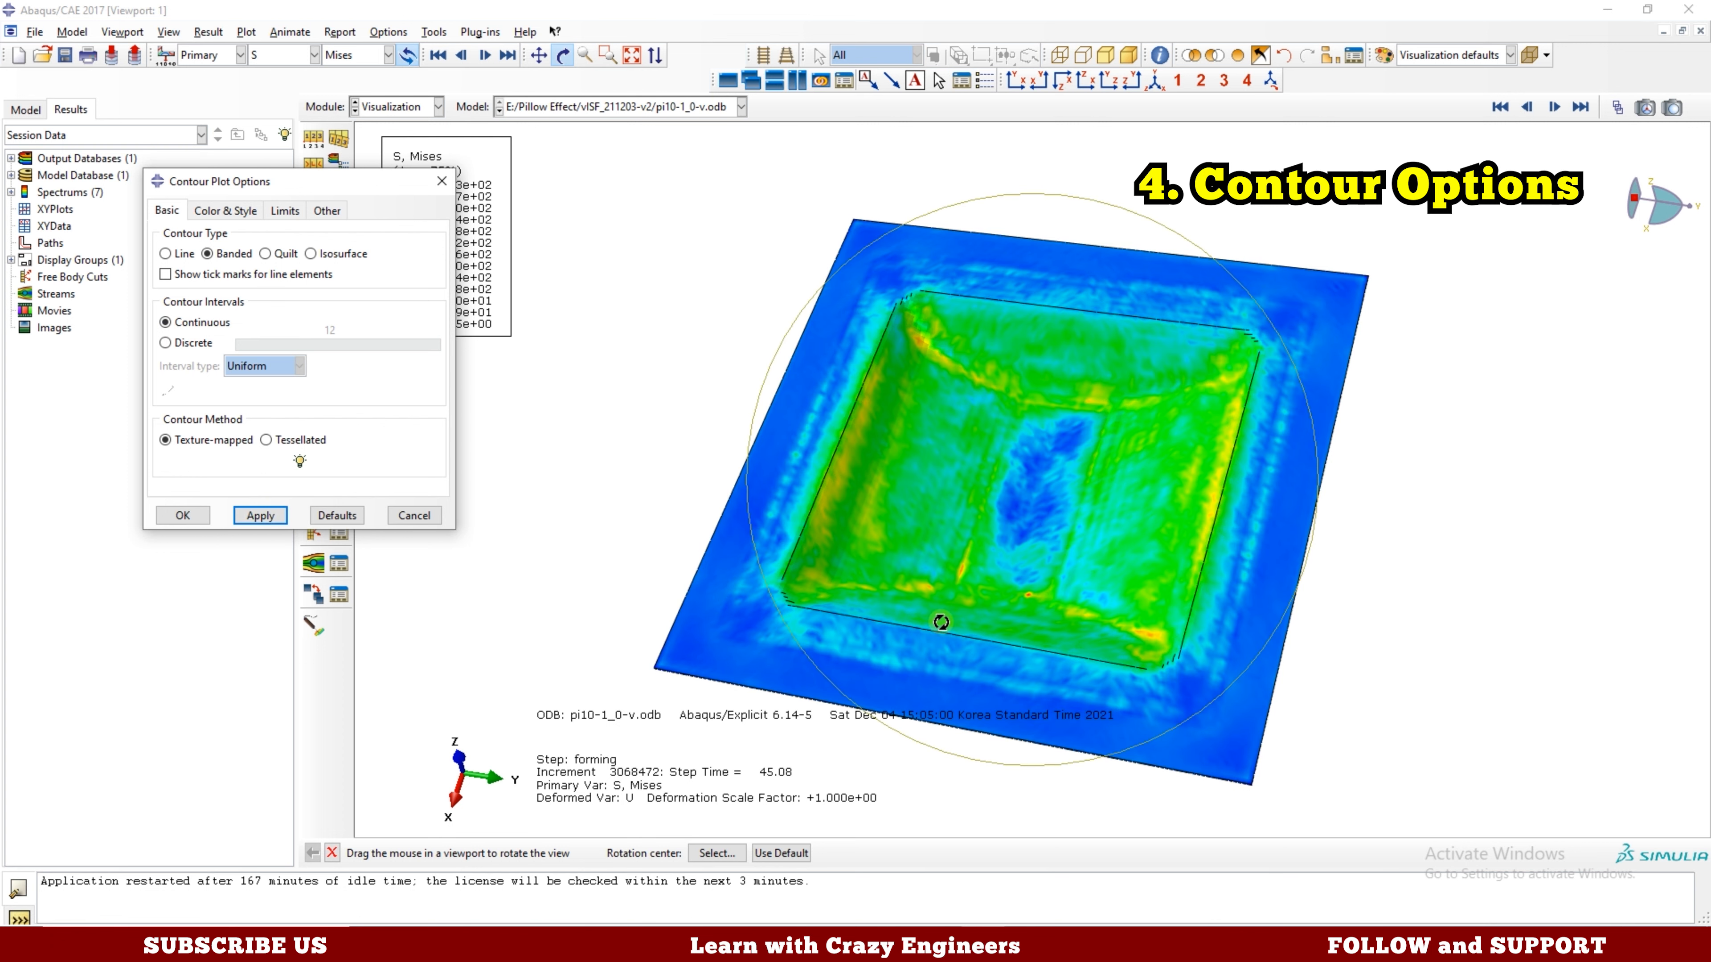
Change the primary field output variable to displacement U.
left_click(355, 55)
left_click(296, 56)
left_click(296, 56)
scroll(278, 237, "down", 3)
scroll(278, 253, "down", 3)
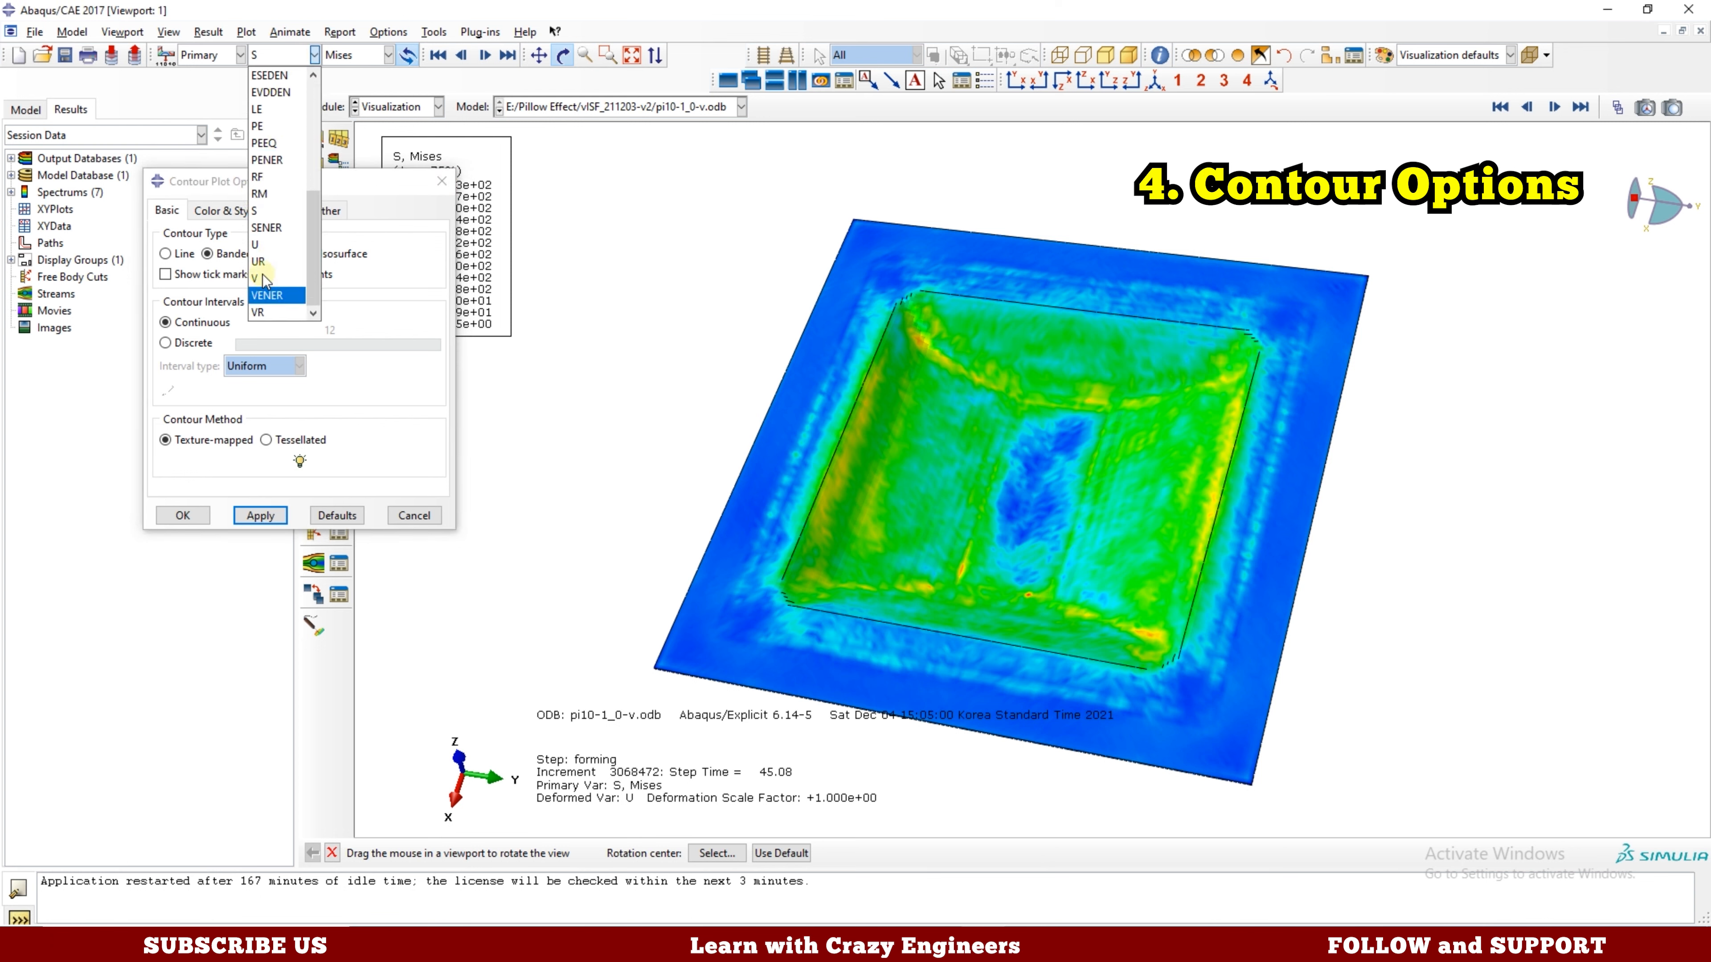
left_click(272, 249)
Plot the displacement components U1, U2 and U3 in turn, finishing with Magnitude.
left_click(347, 60)
left_click(333, 92)
left_click(348, 59)
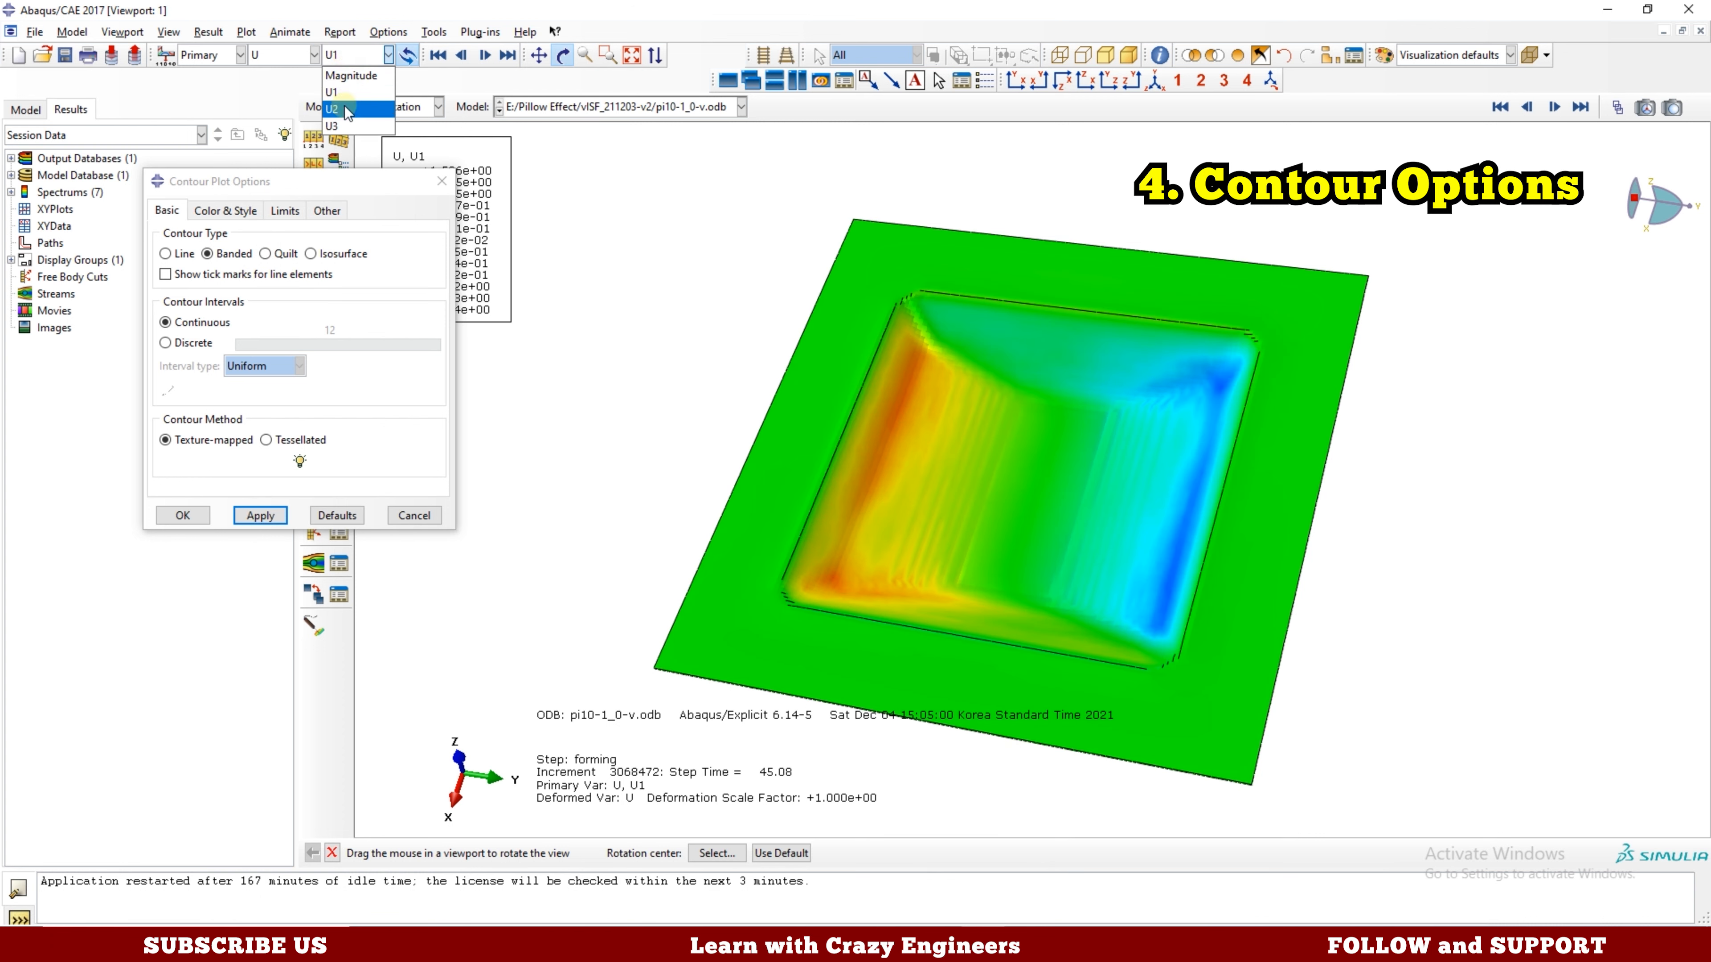
left_click(347, 110)
left_click(347, 59)
left_click(340, 126)
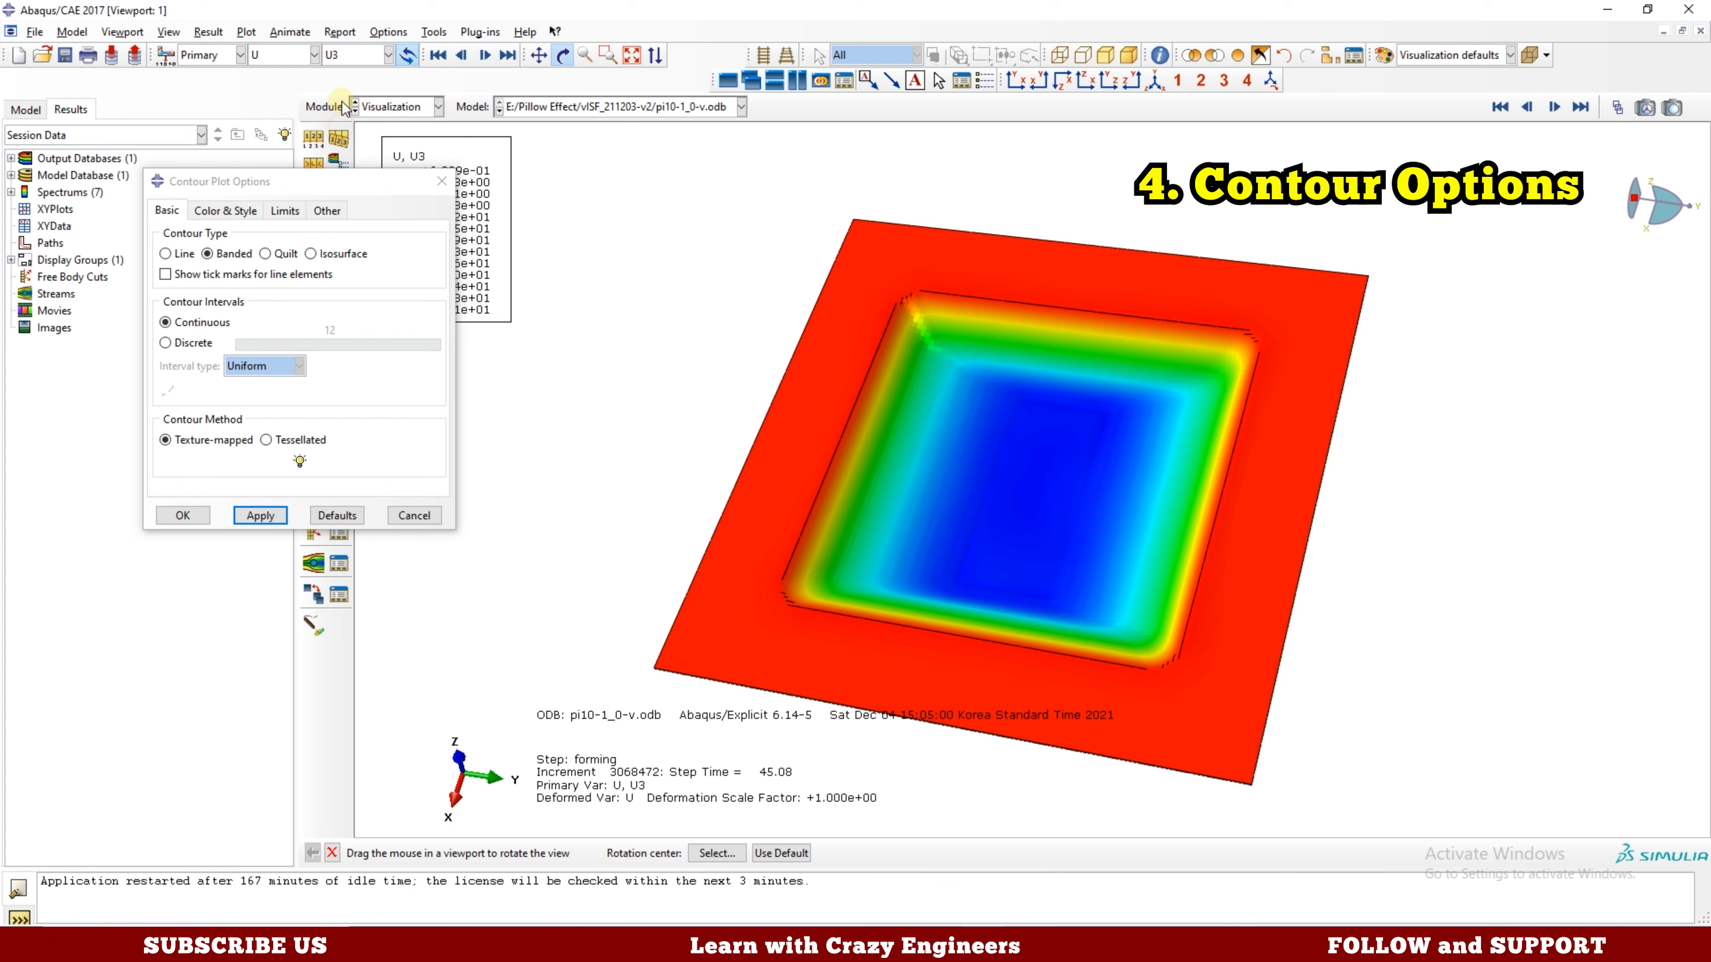
left_click(341, 61)
left_click(340, 76)
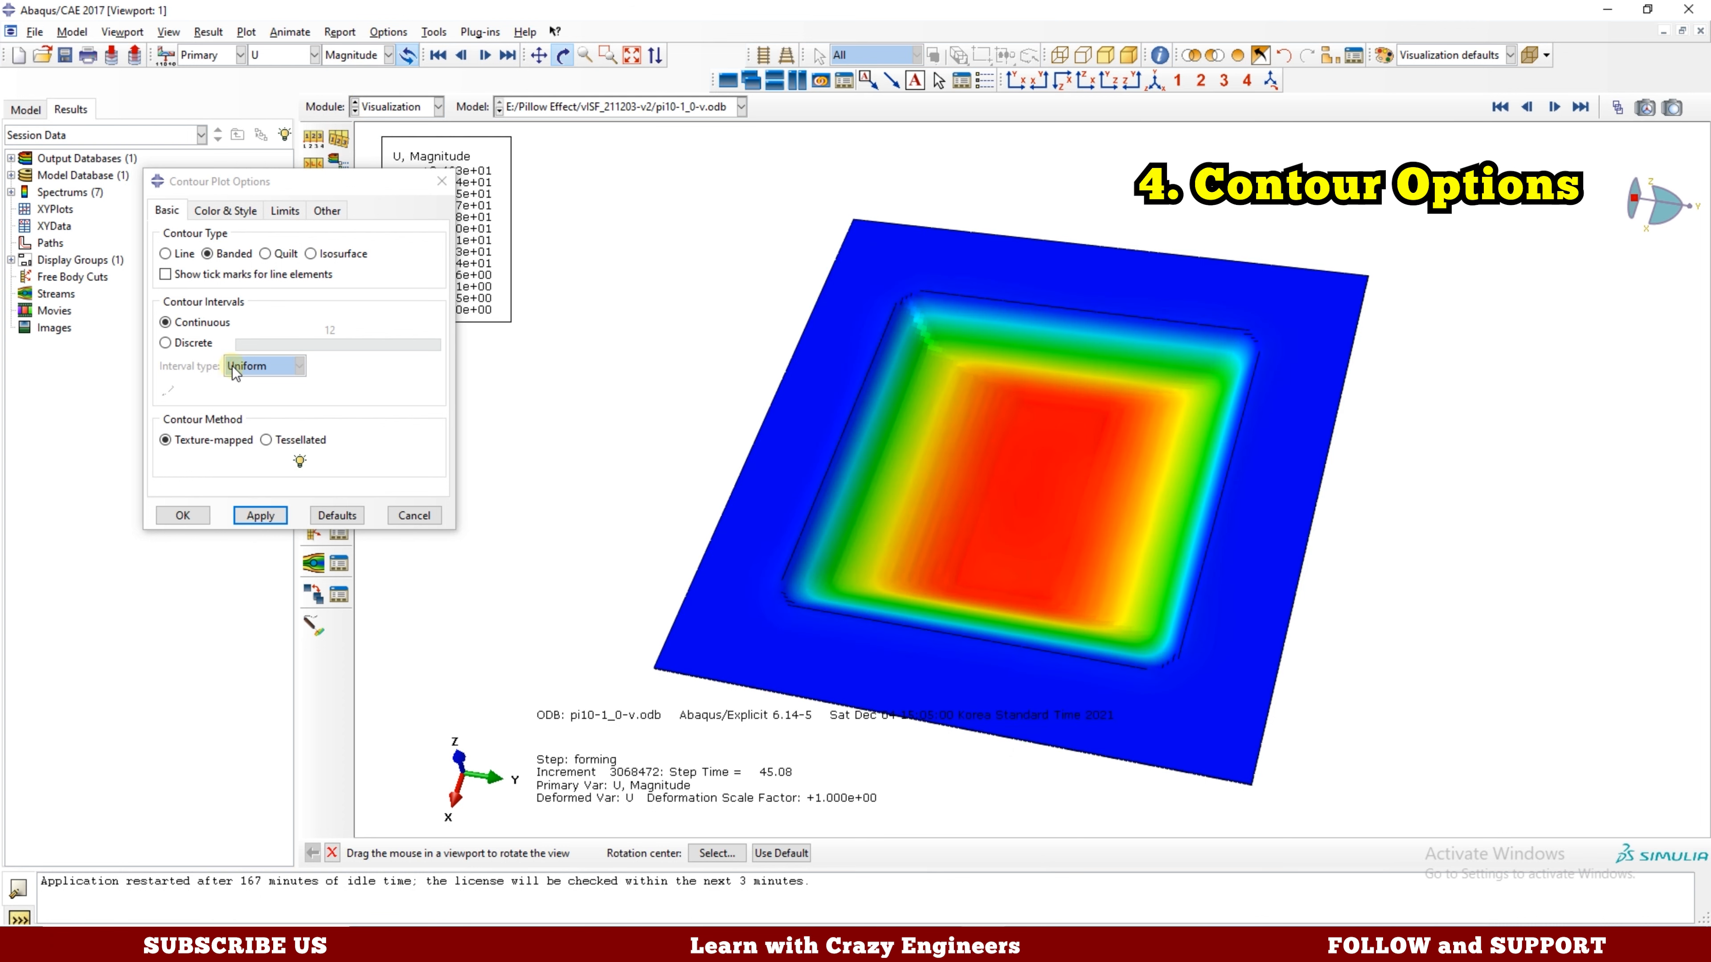
Switch the contour intervals to Discrete, raise the number of intervals to 24 and apply it to the plot.
left_click(193, 342)
left_click(262, 515)
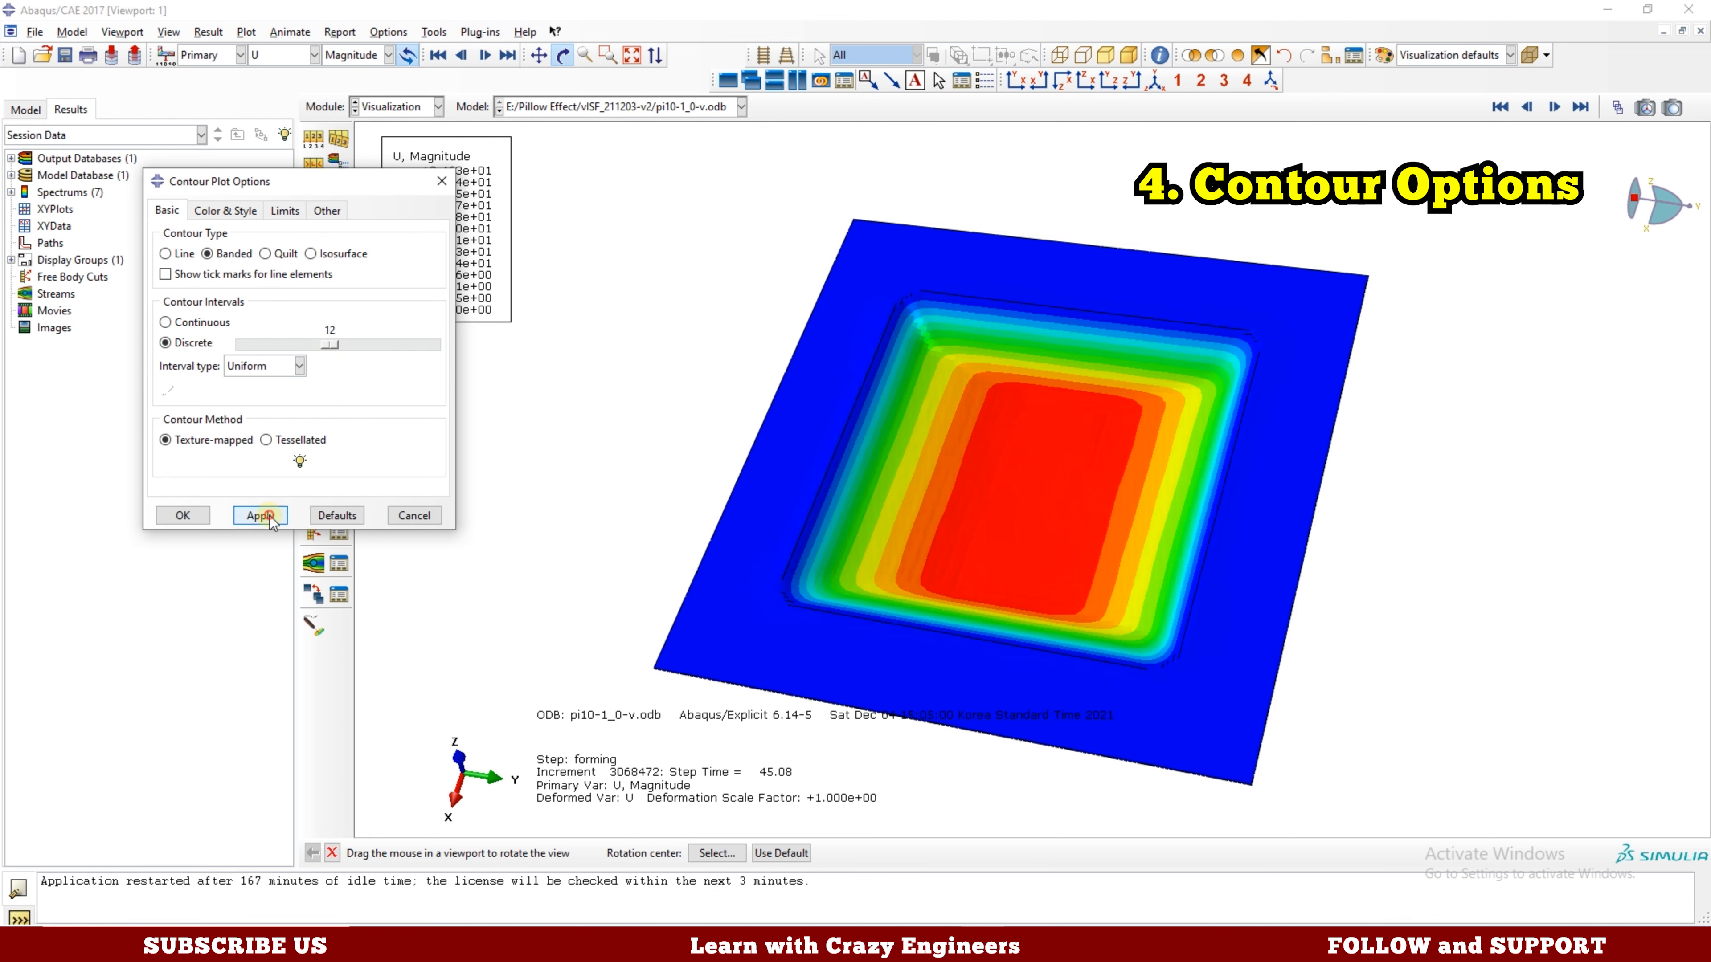
left_click_drag(332, 346, 410, 346)
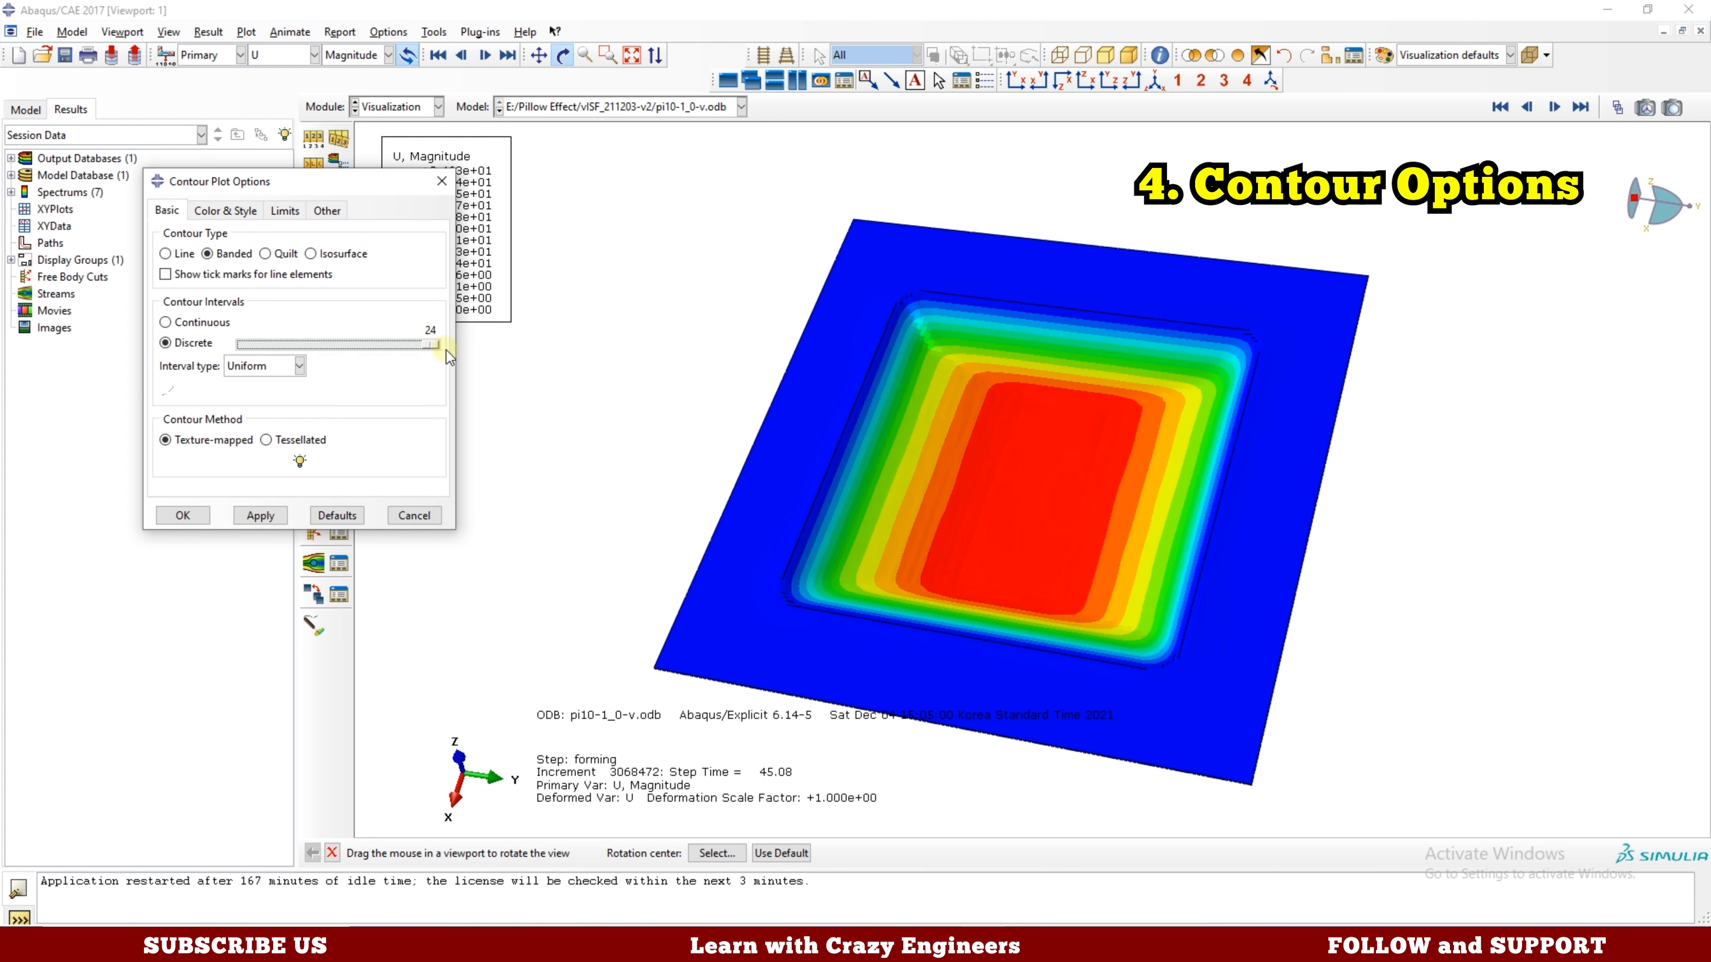
left_click(267, 513)
Try the Log interval type and the Tessellated contour method, and restore Uniform intervals and the Texture-mapped method.
left_click(269, 371)
left_click(243, 395)
left_click(260, 515)
left_click(281, 367)
left_click(270, 380)
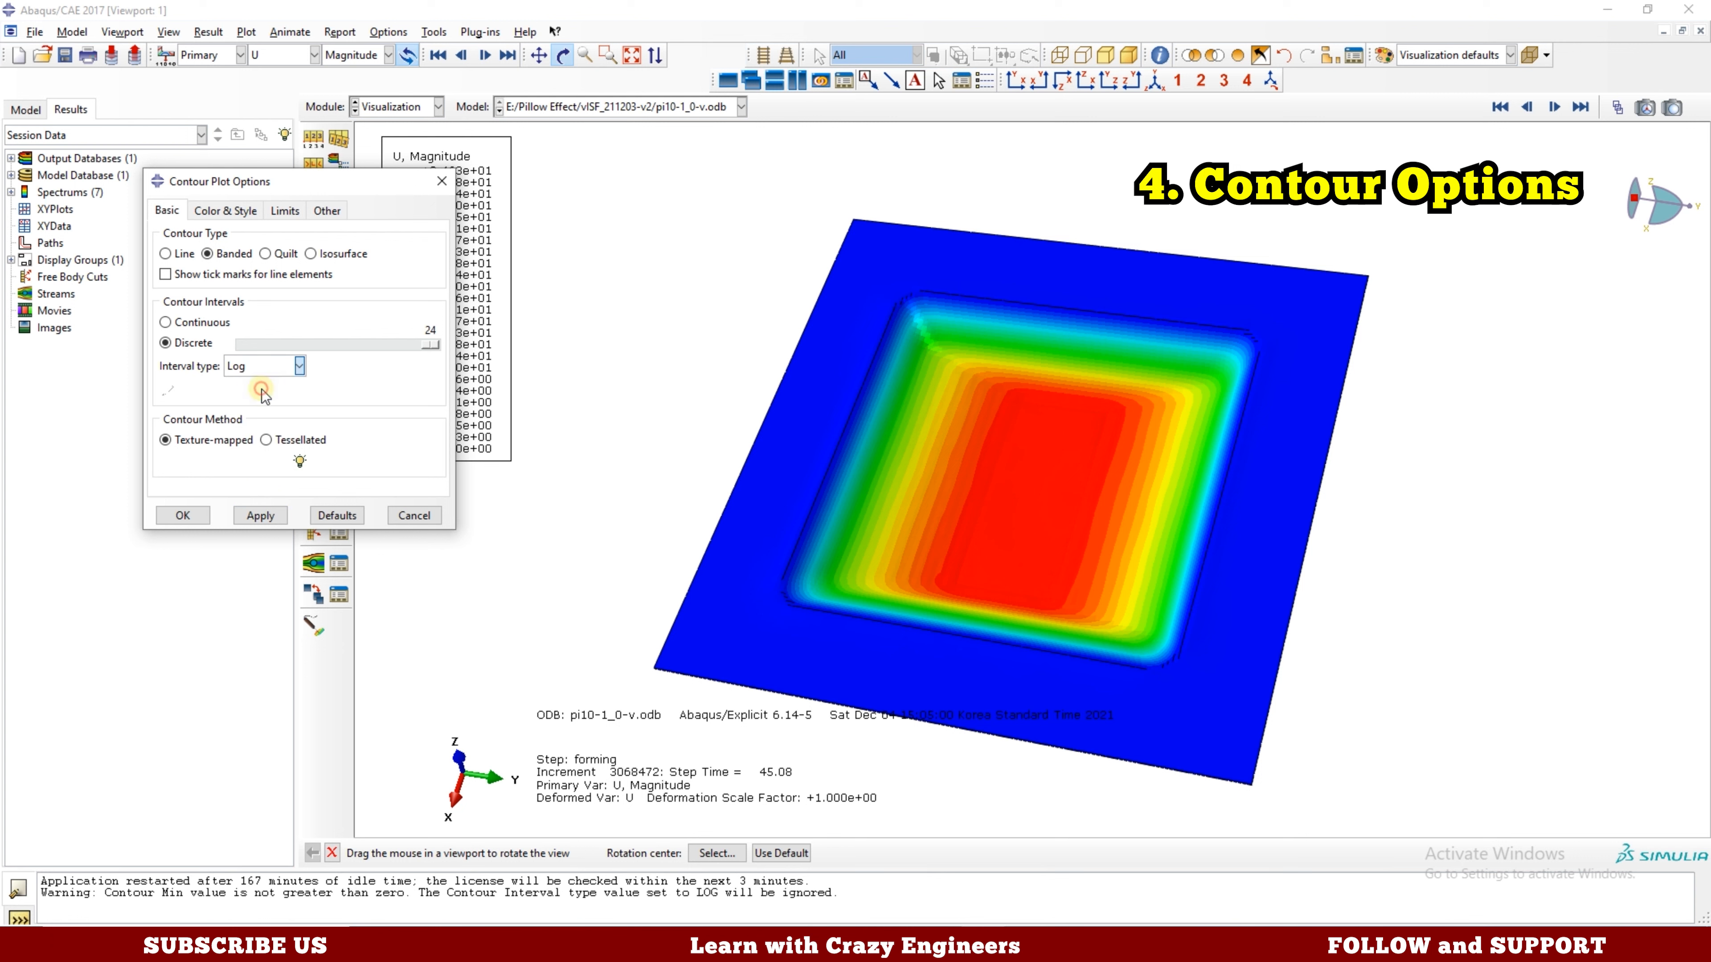
left_click(254, 516)
left_click(259, 517)
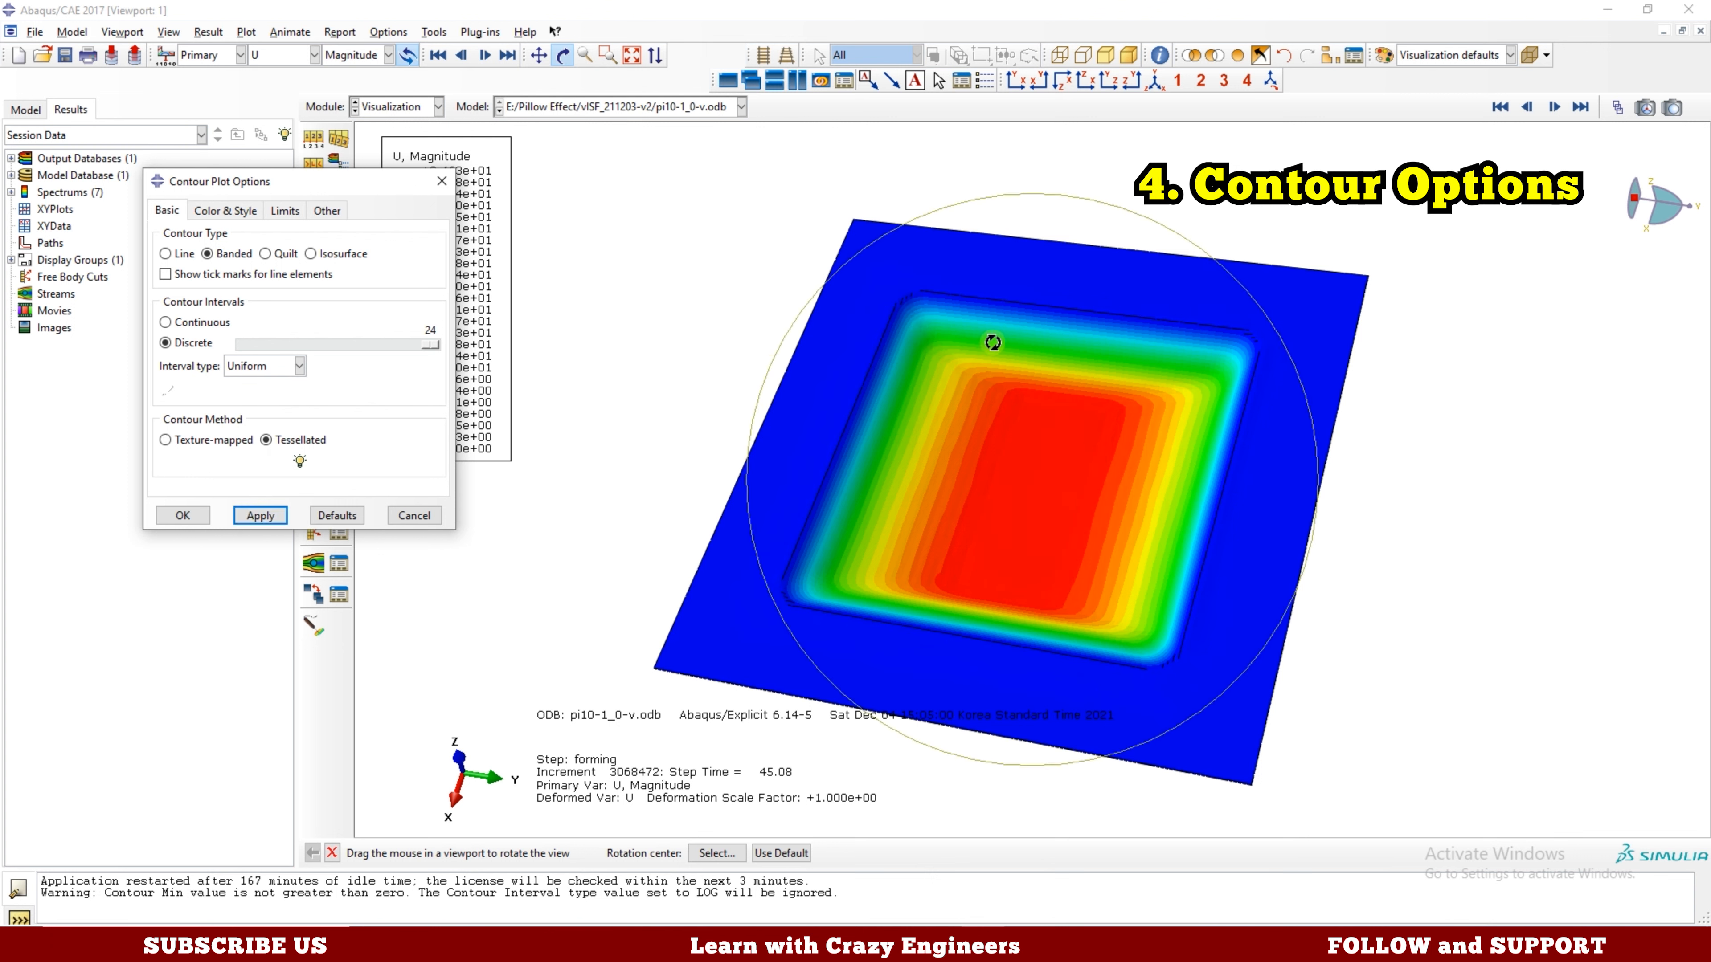
left_click(255, 515)
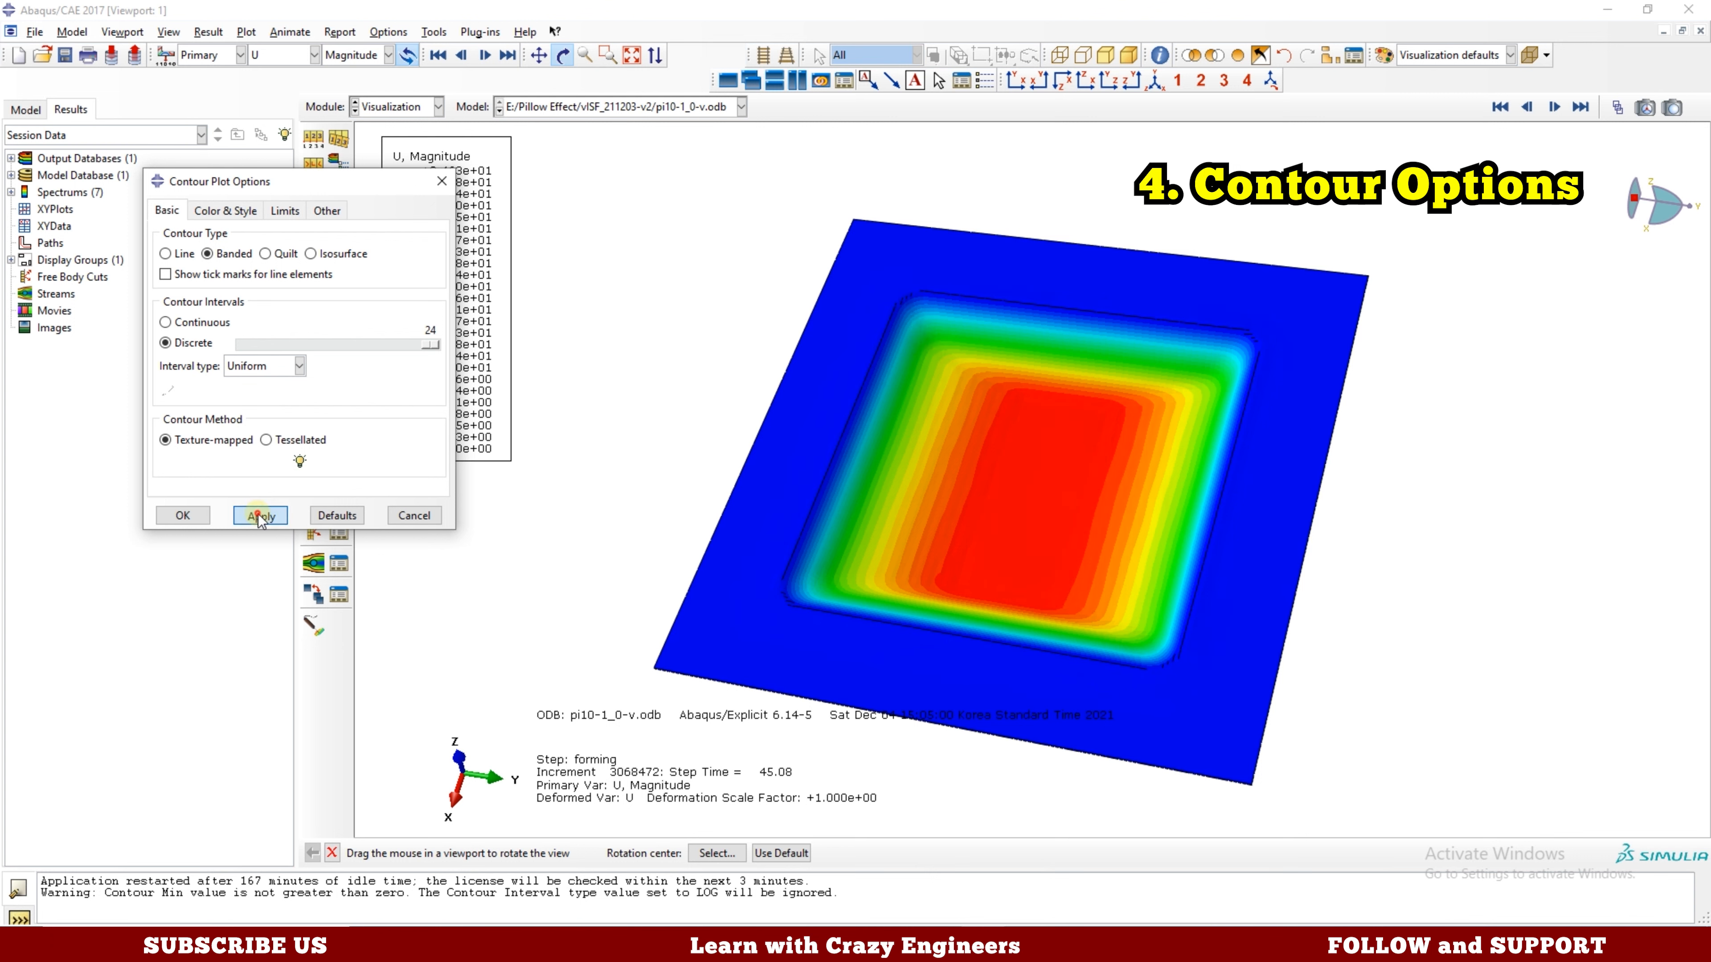
Apply Continuous contour intervals to the displacement magnitude plot for comparison.
left_click(166, 322)
left_click(251, 515)
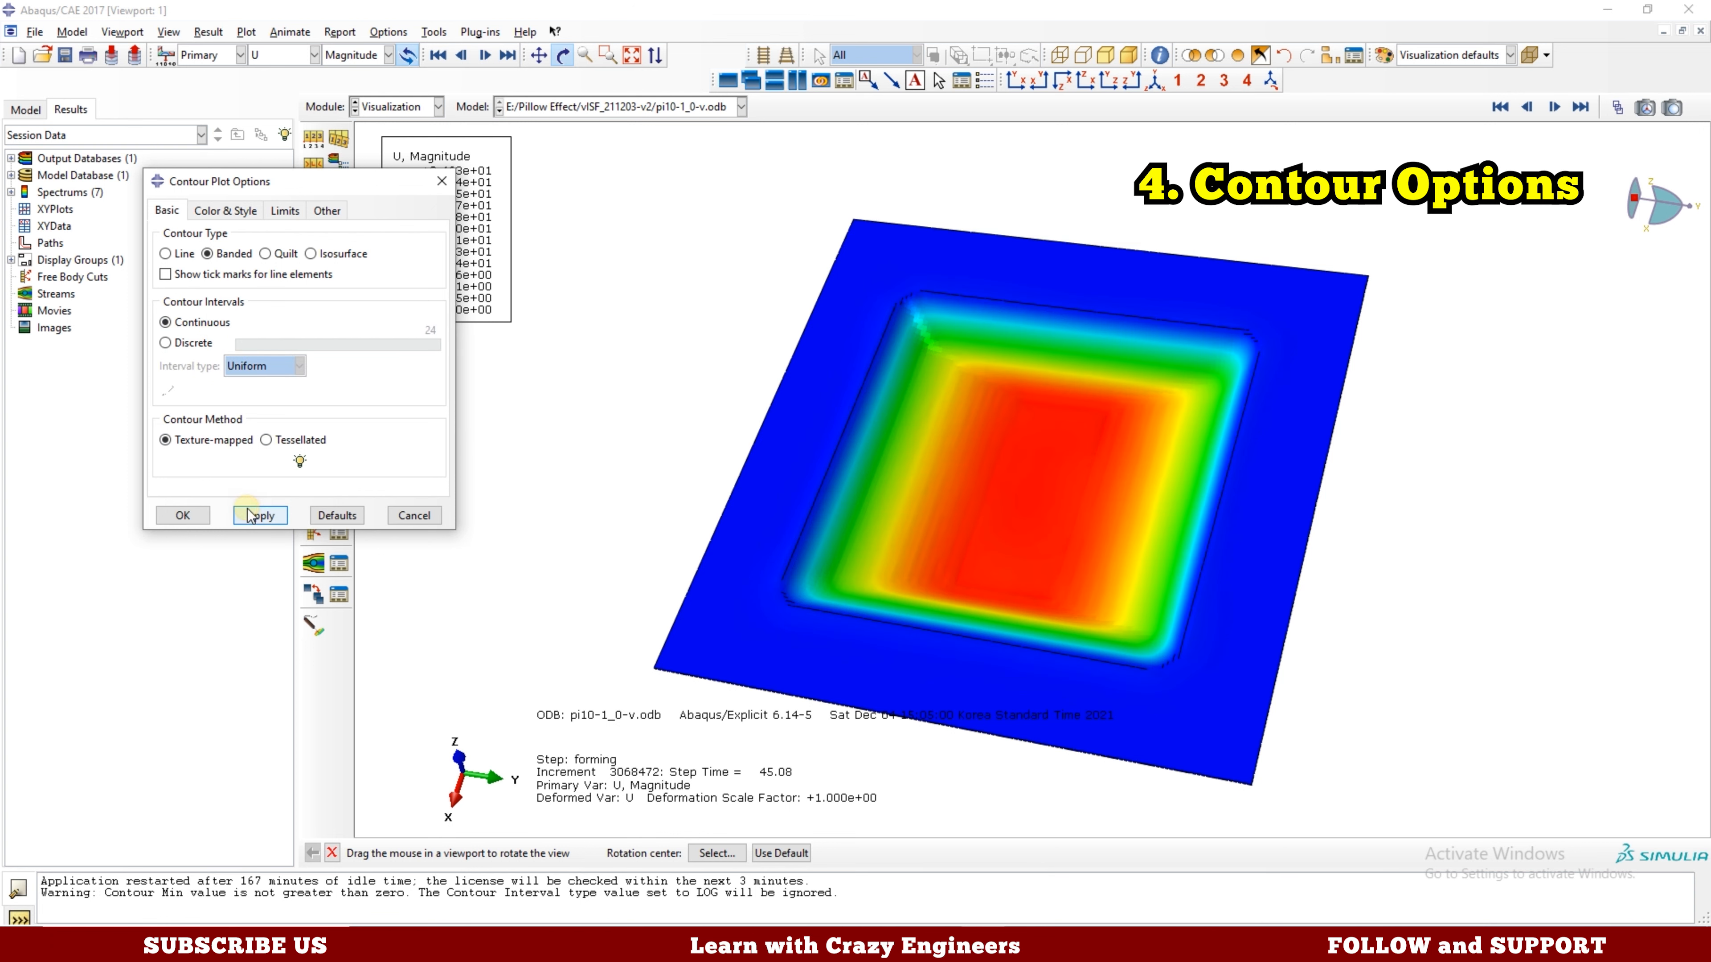
left_click(199, 517)
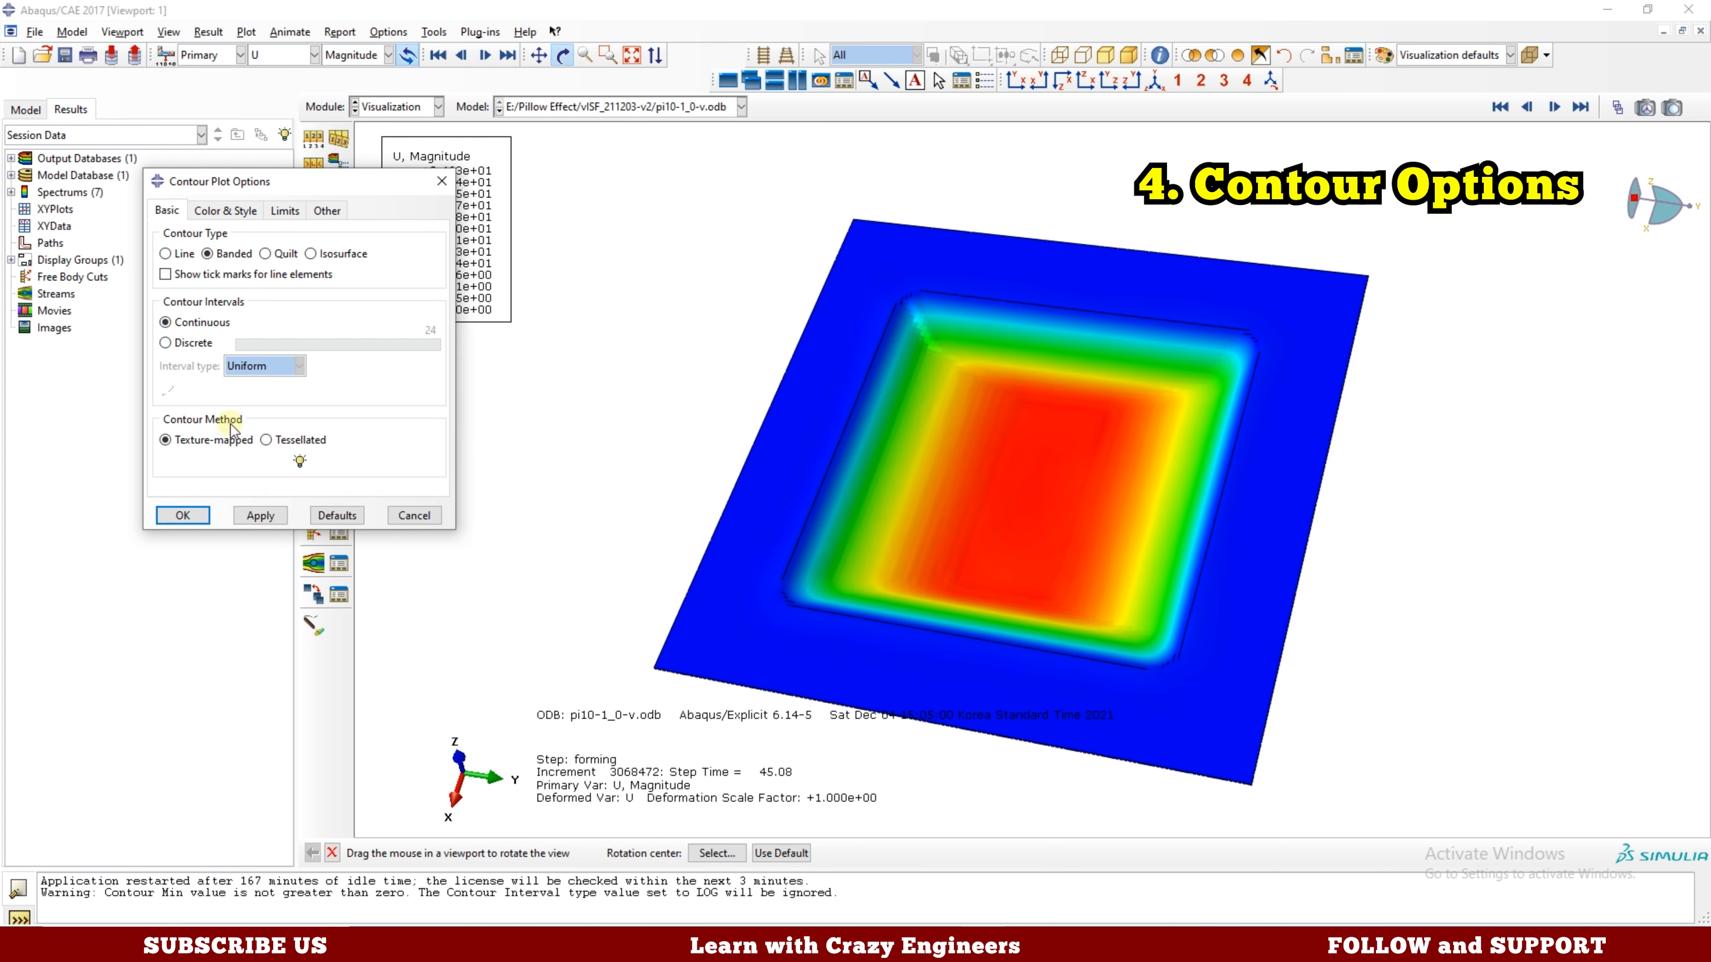
Try the Line, Quilt and Isosurface contour types on the displacement plot, and restore the Banded type.
left_click(166, 253)
left_click(260, 516)
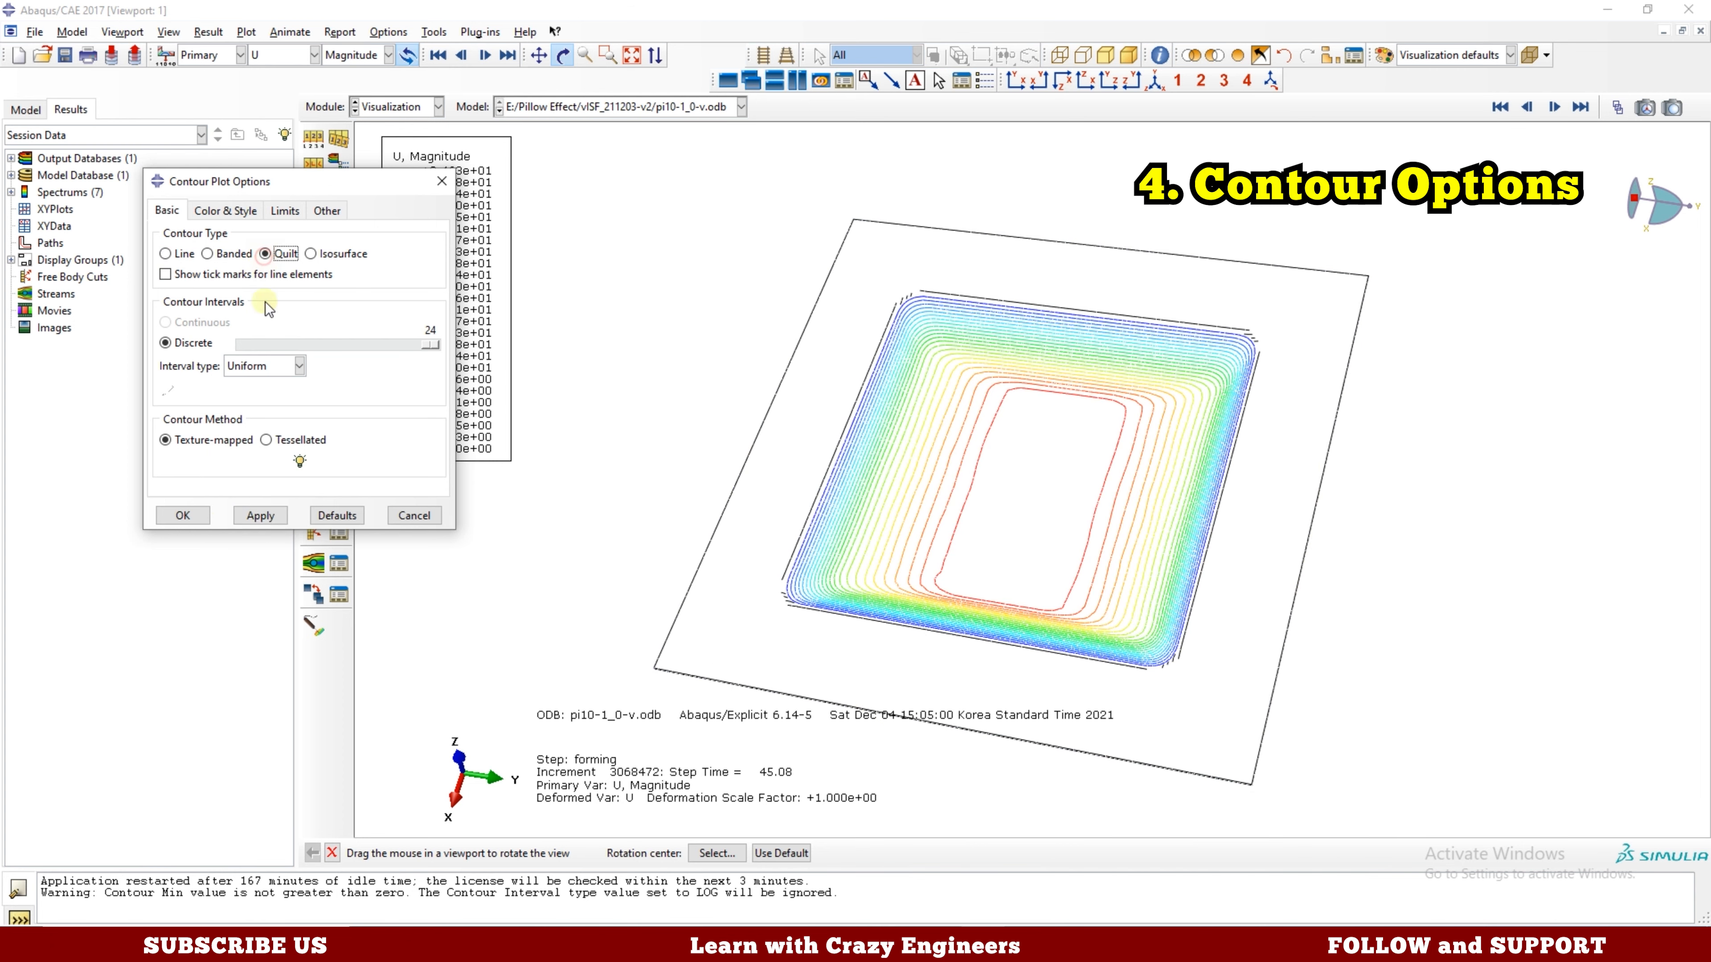
left_click(260, 516)
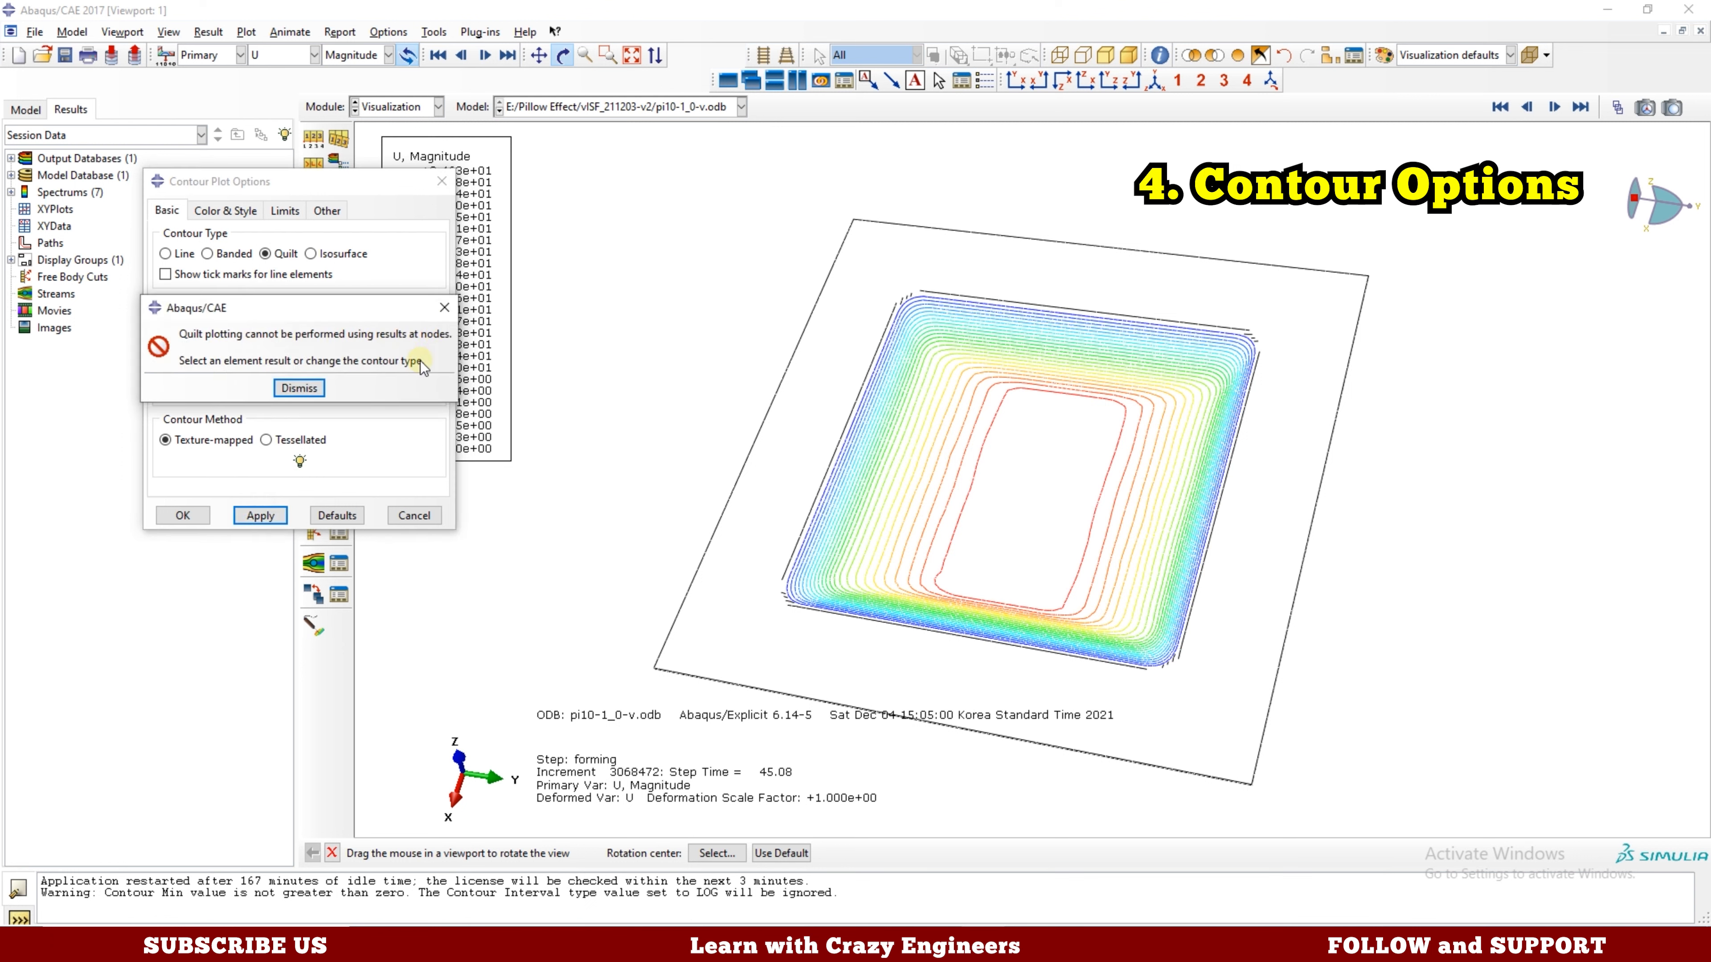
left_click(298, 388)
left_click(311, 254)
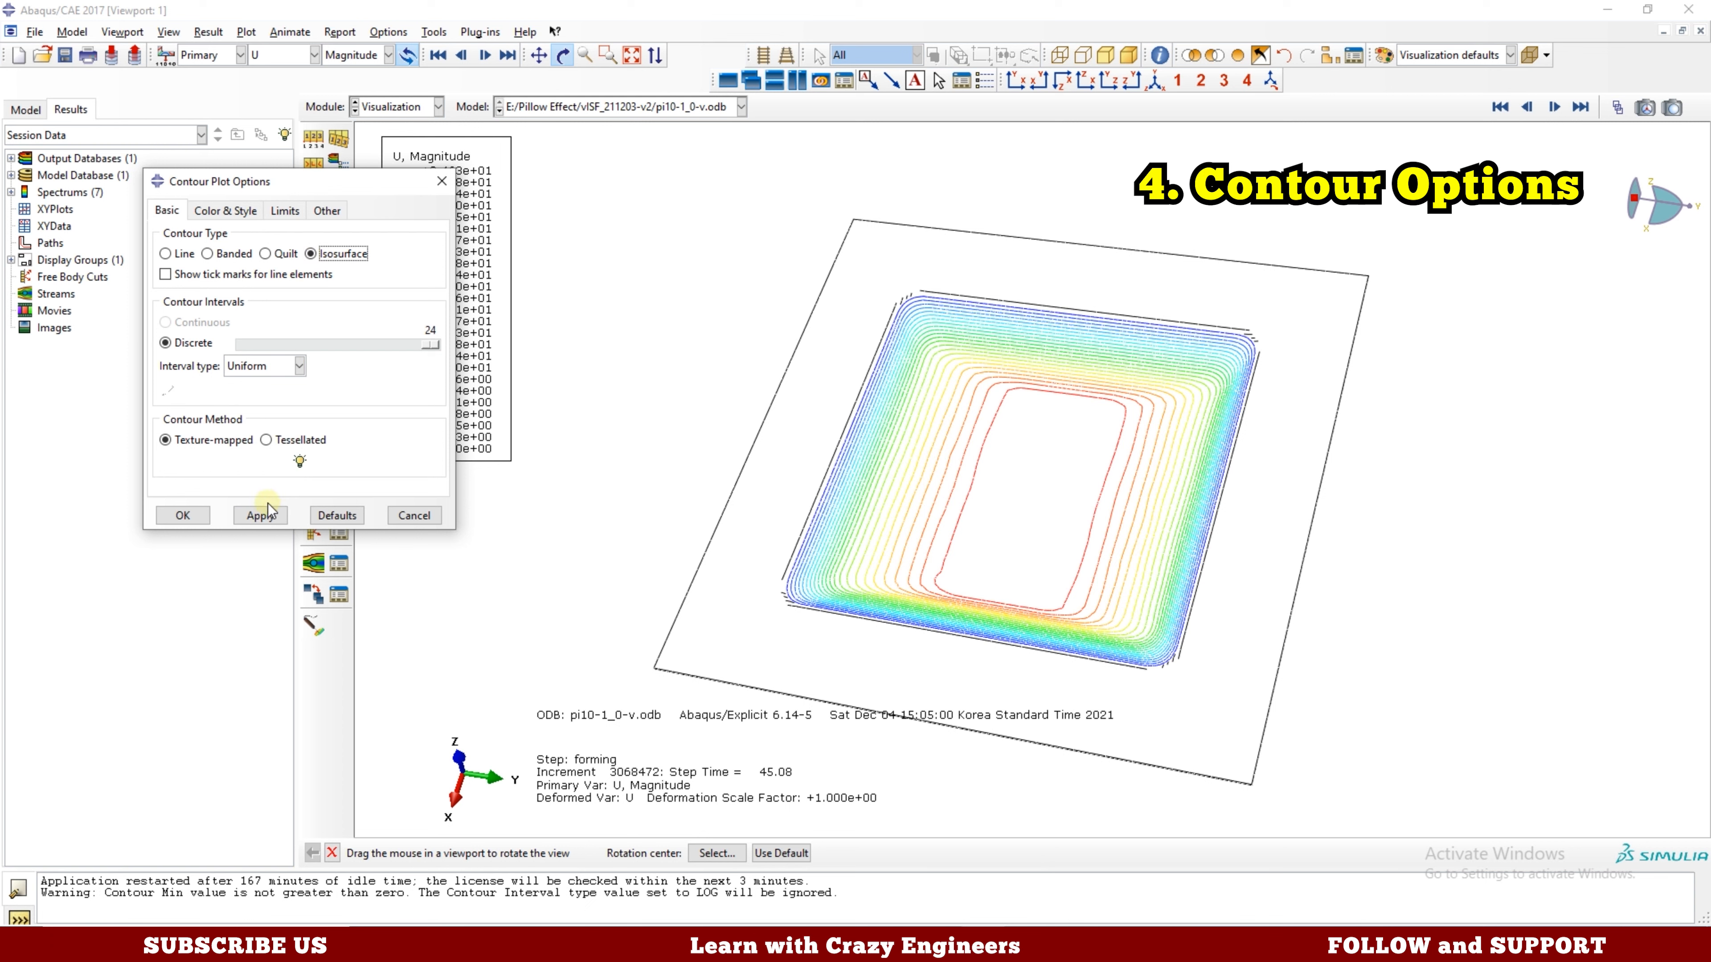
left_click(261, 514)
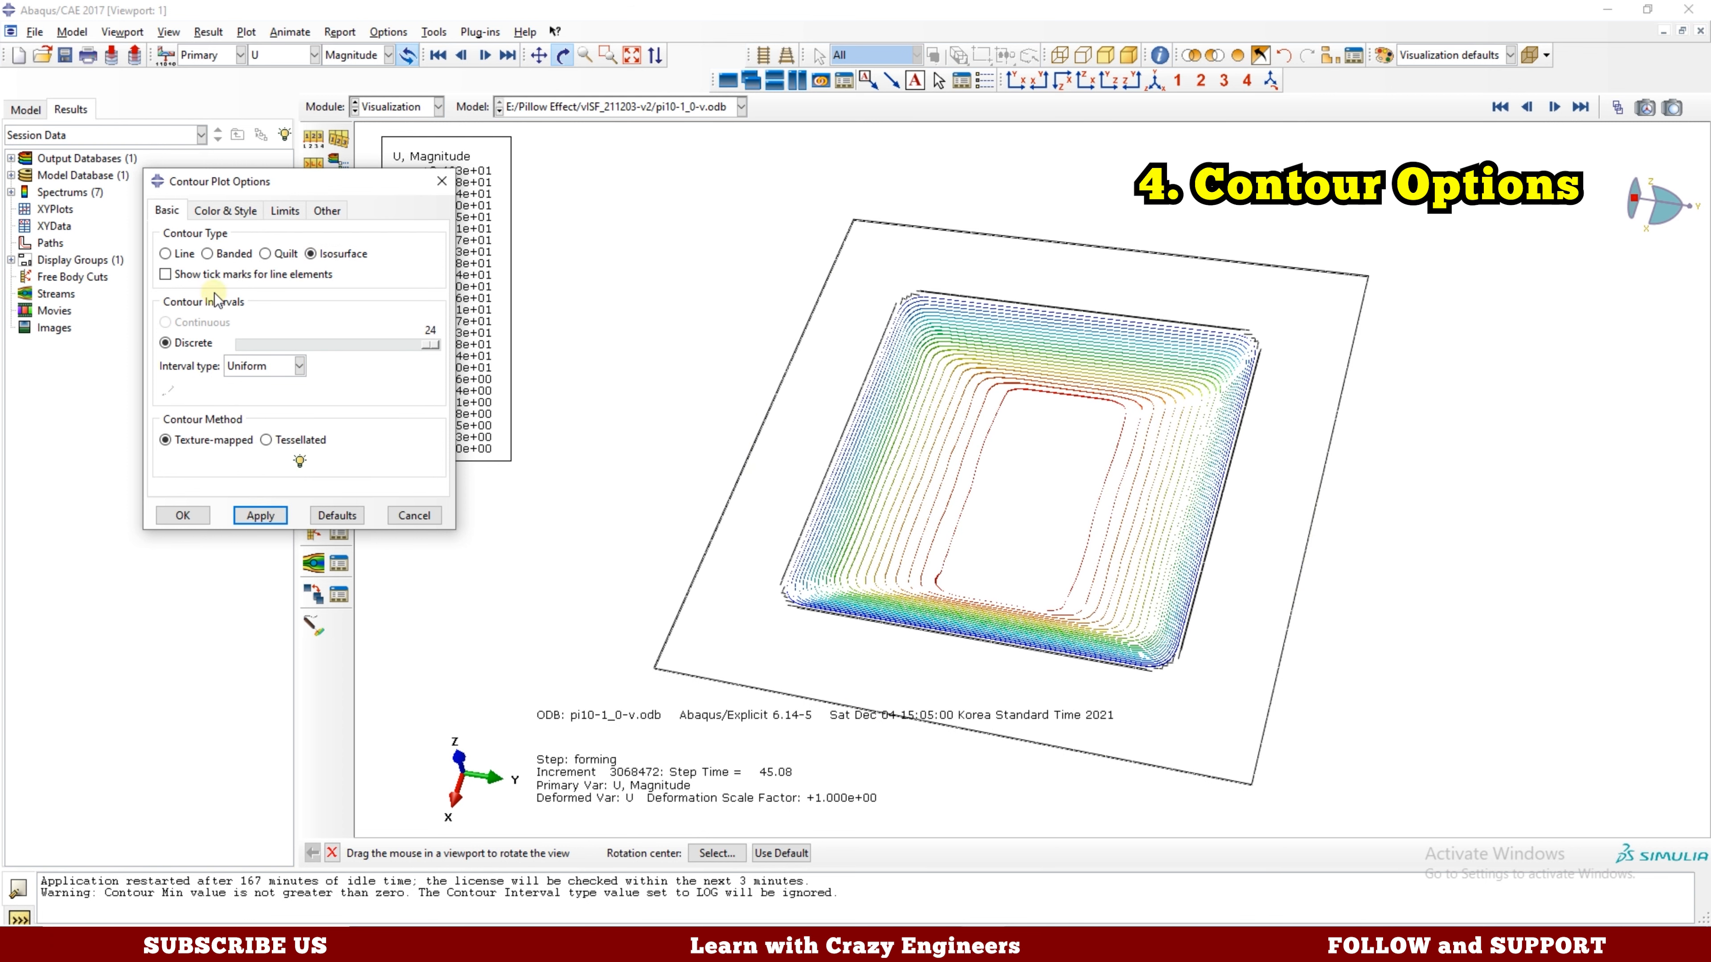
left_click(208, 253)
left_click(260, 515)
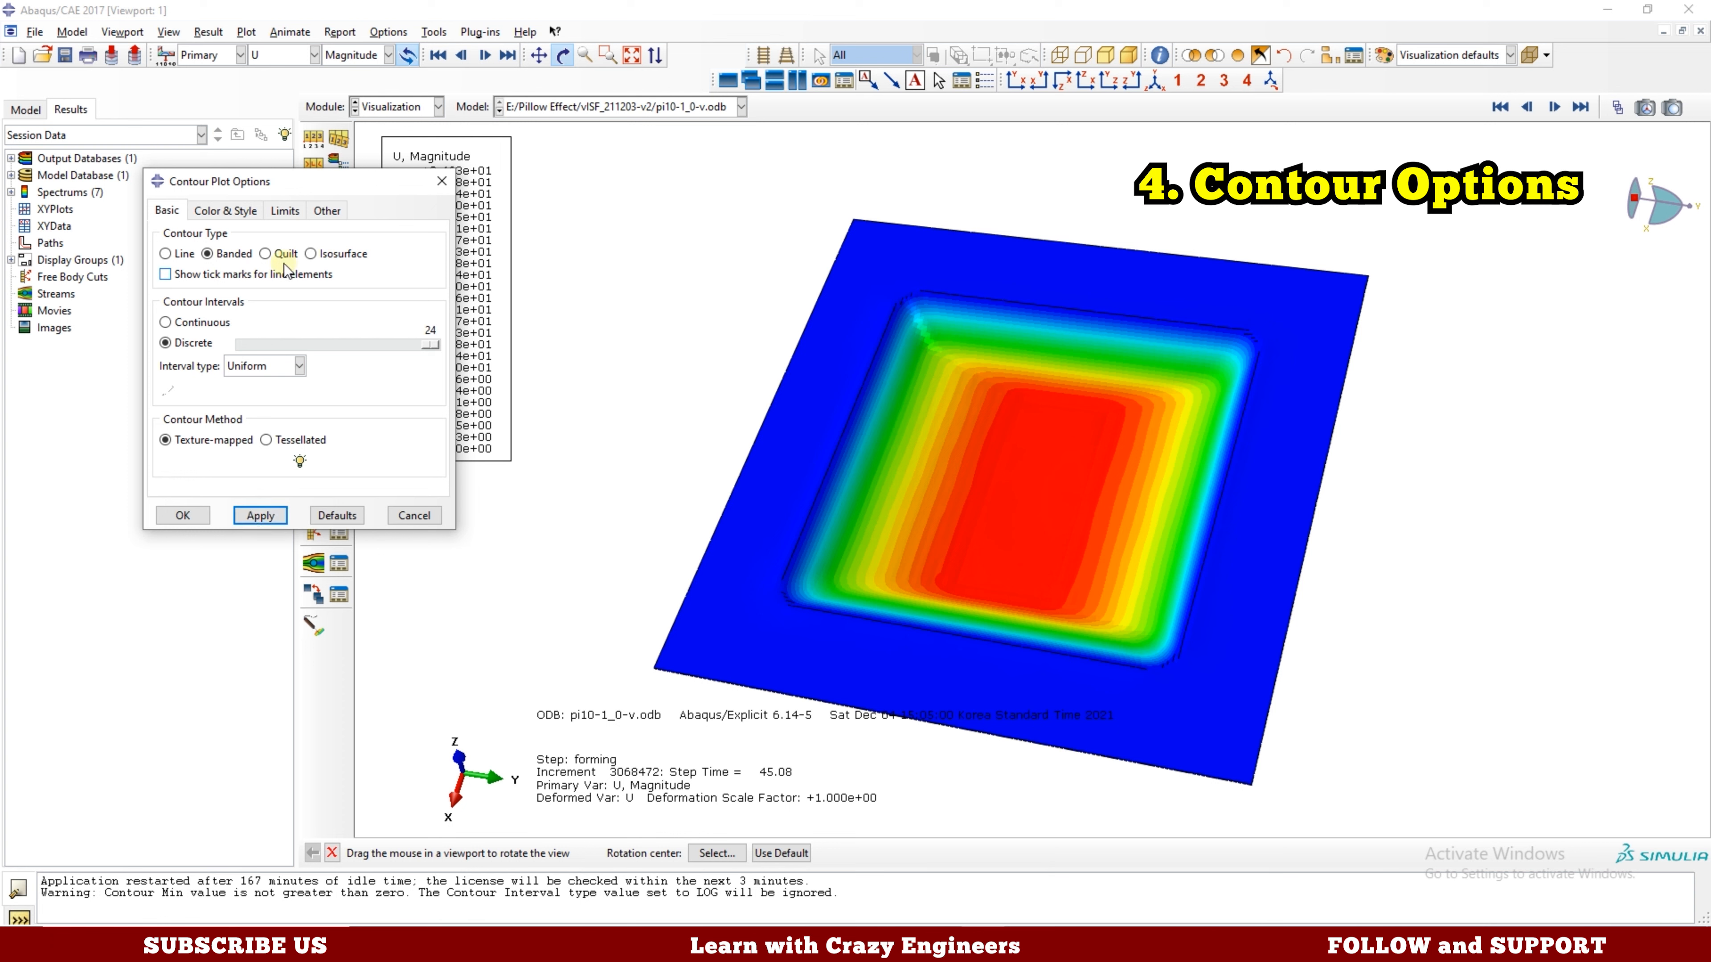
Specify a maximum contour limit of 35 and apply it, keeping the options dialog clear of the legend.
left_click(239, 210)
left_click(284, 213)
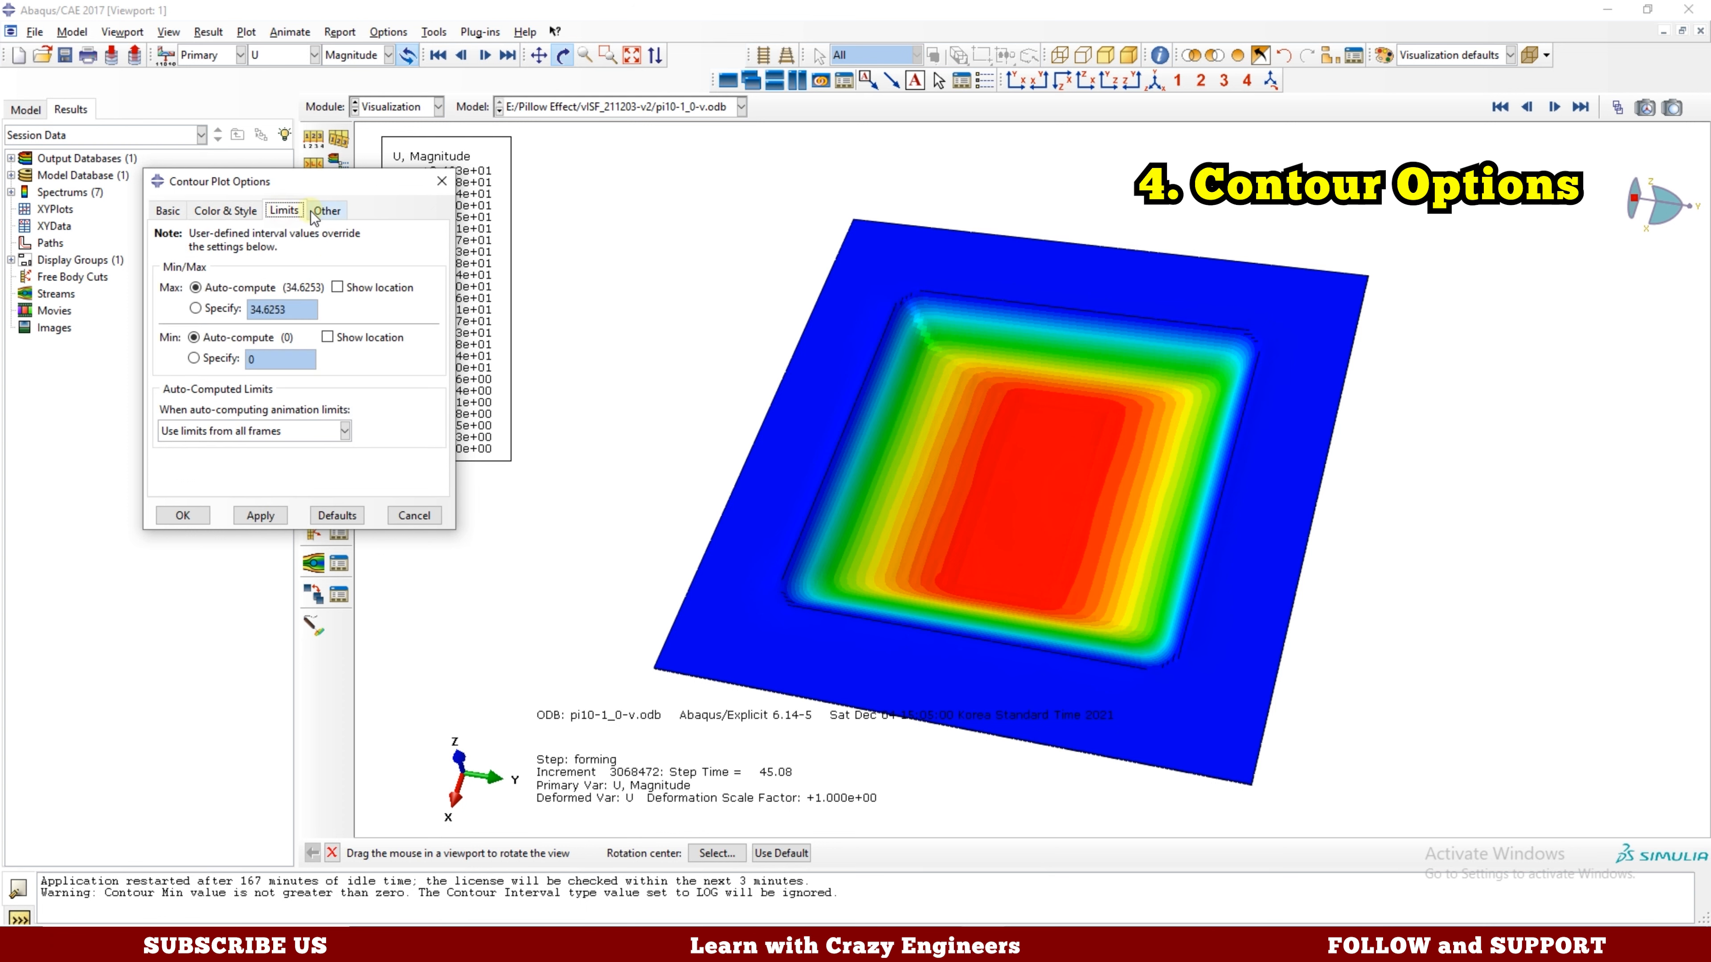
left_click_drag(412, 181, 336, 347)
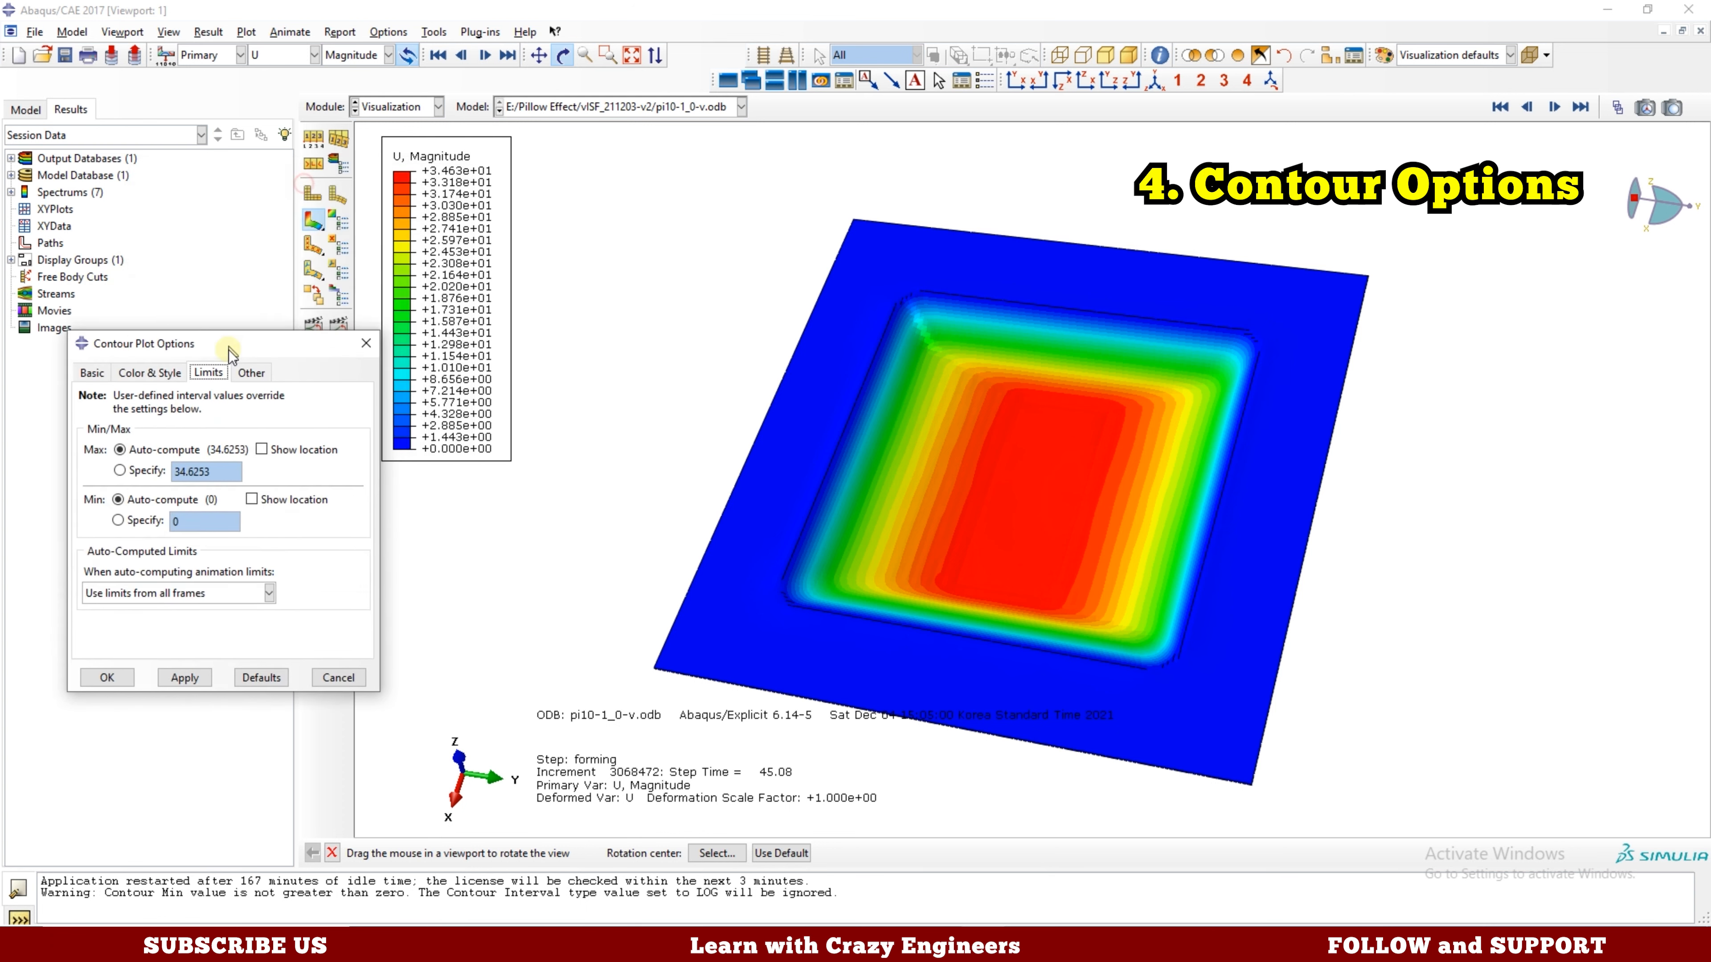
left_click(187, 475)
left_click_drag(222, 475, 186, 475)
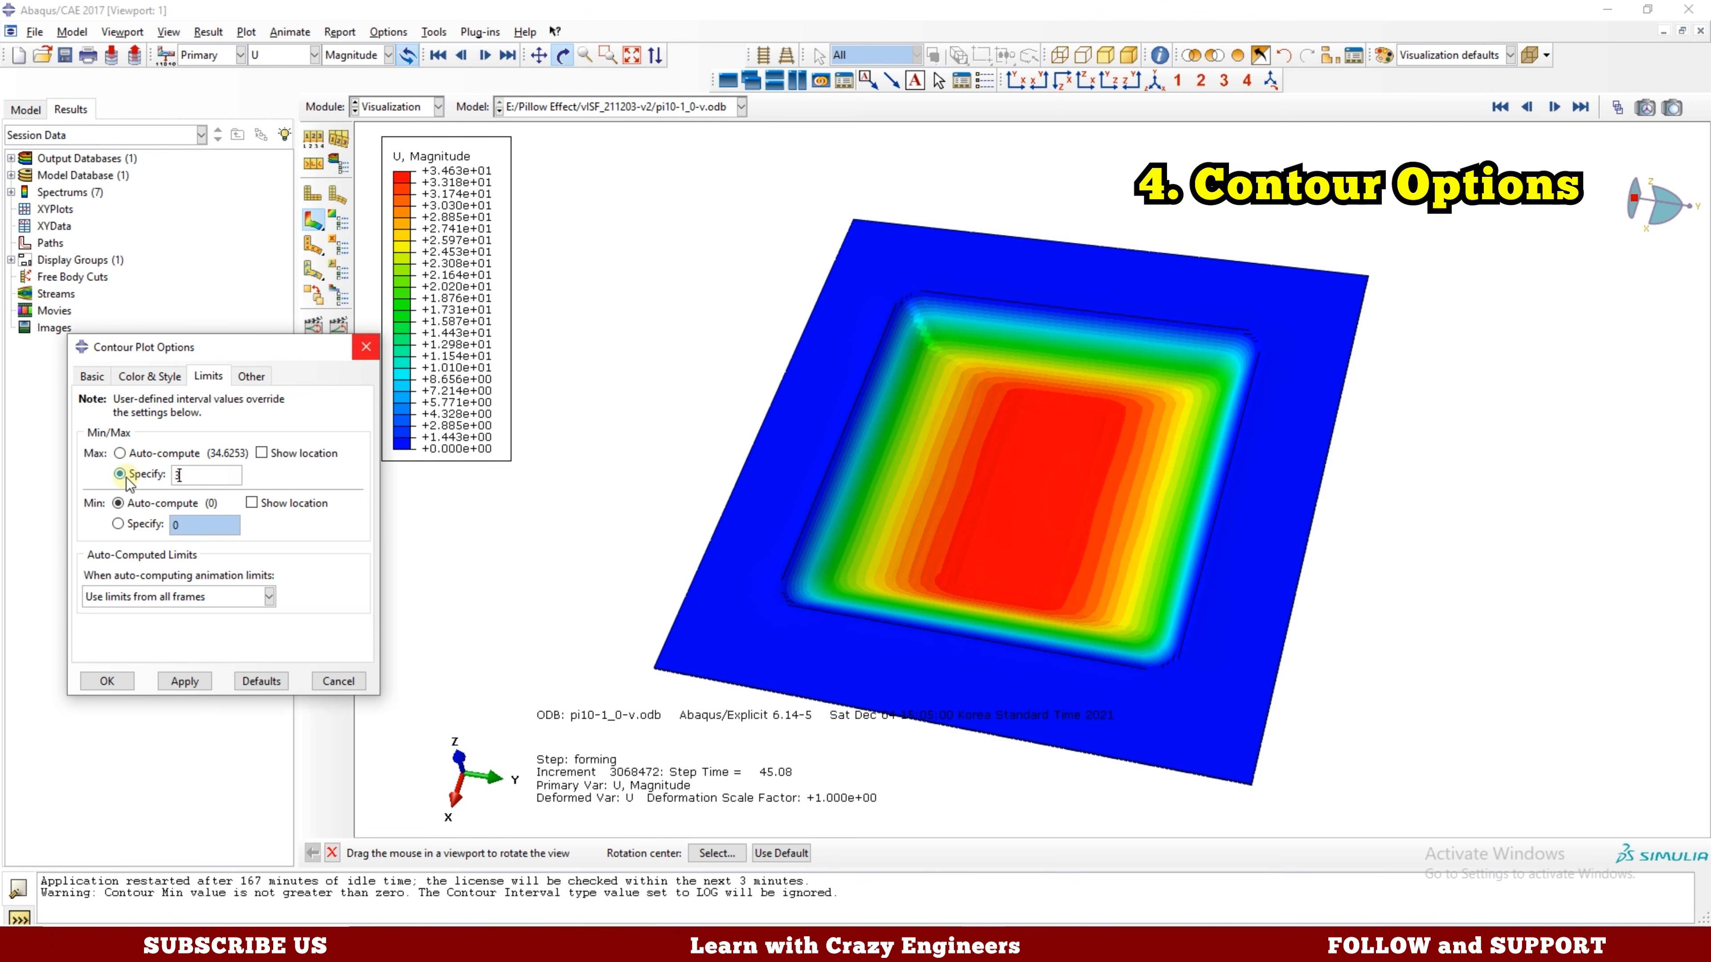
left_click(186, 682)
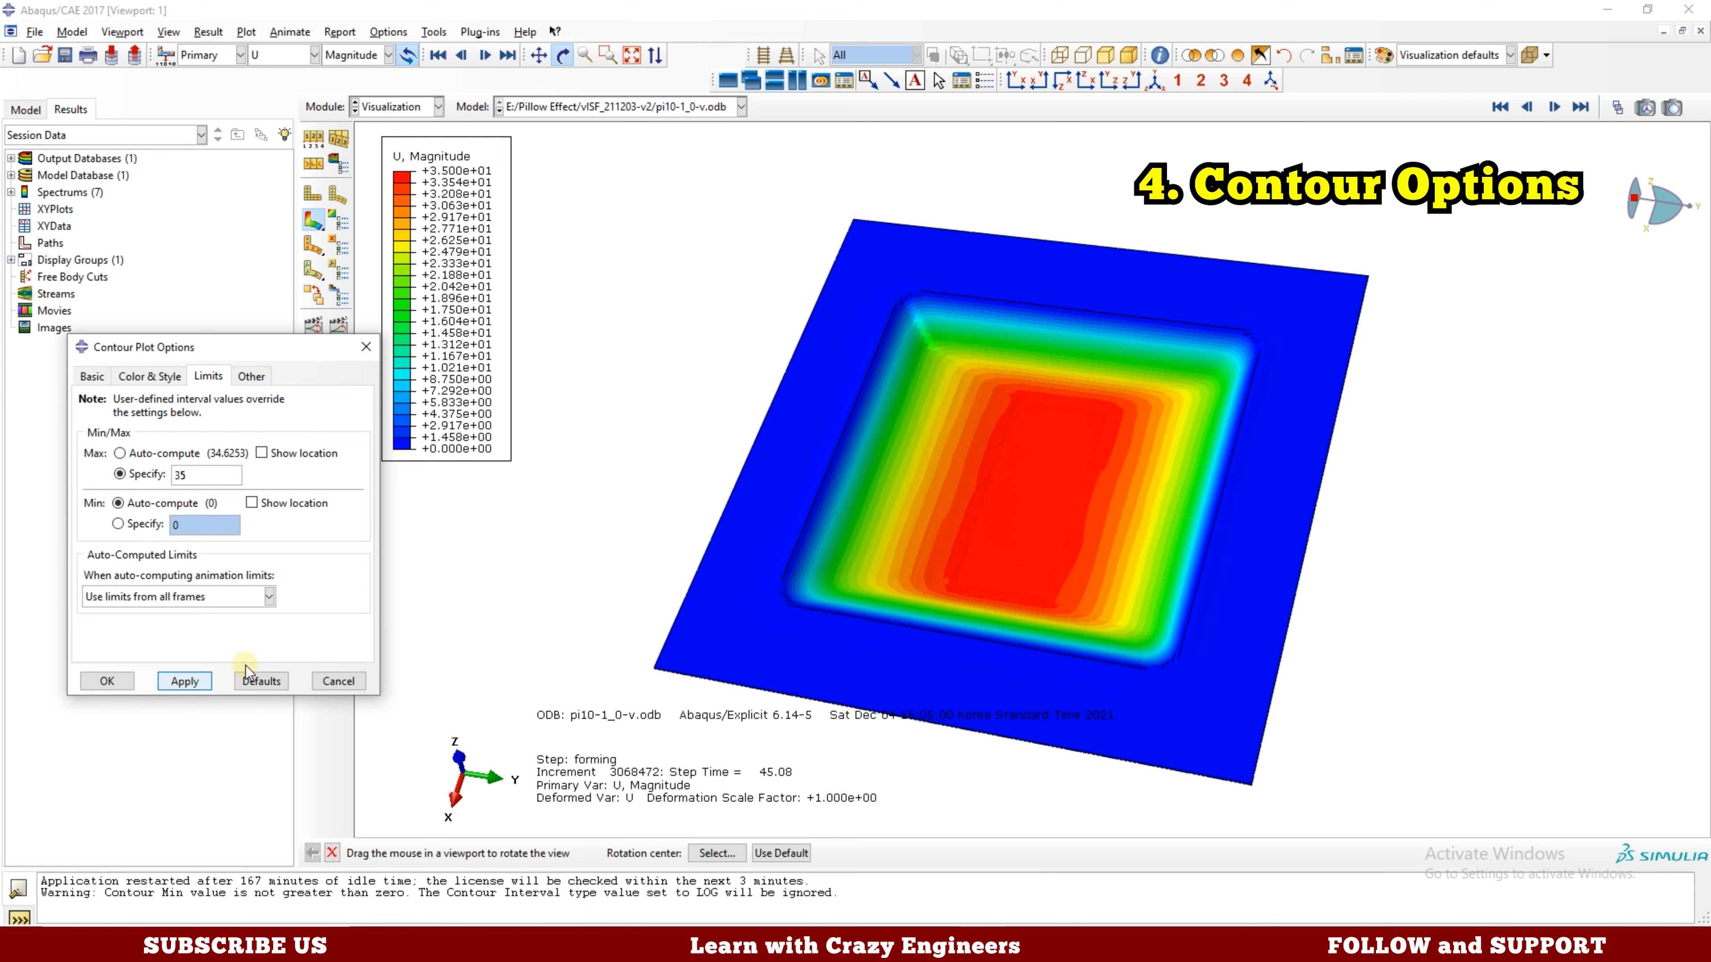
Try maximum contour limits of 30 and 25, applying each to the displacement plot.
left_click(159, 475)
type("30")
left_click(183, 681)
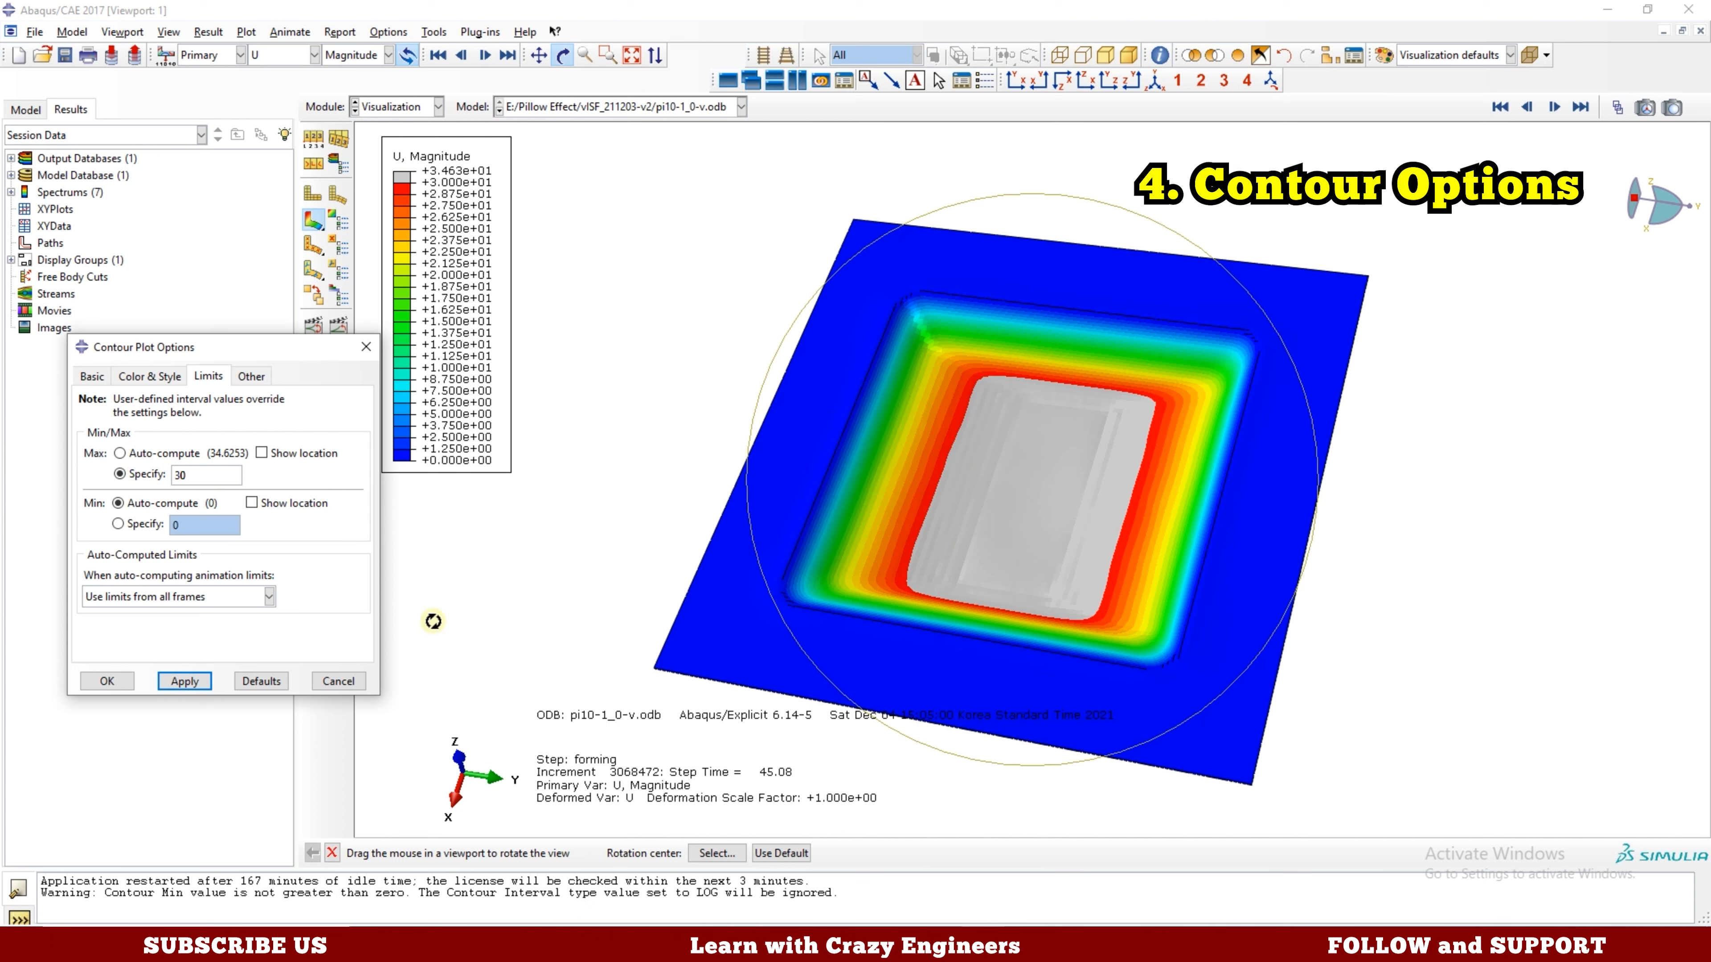
double_click(200, 476)
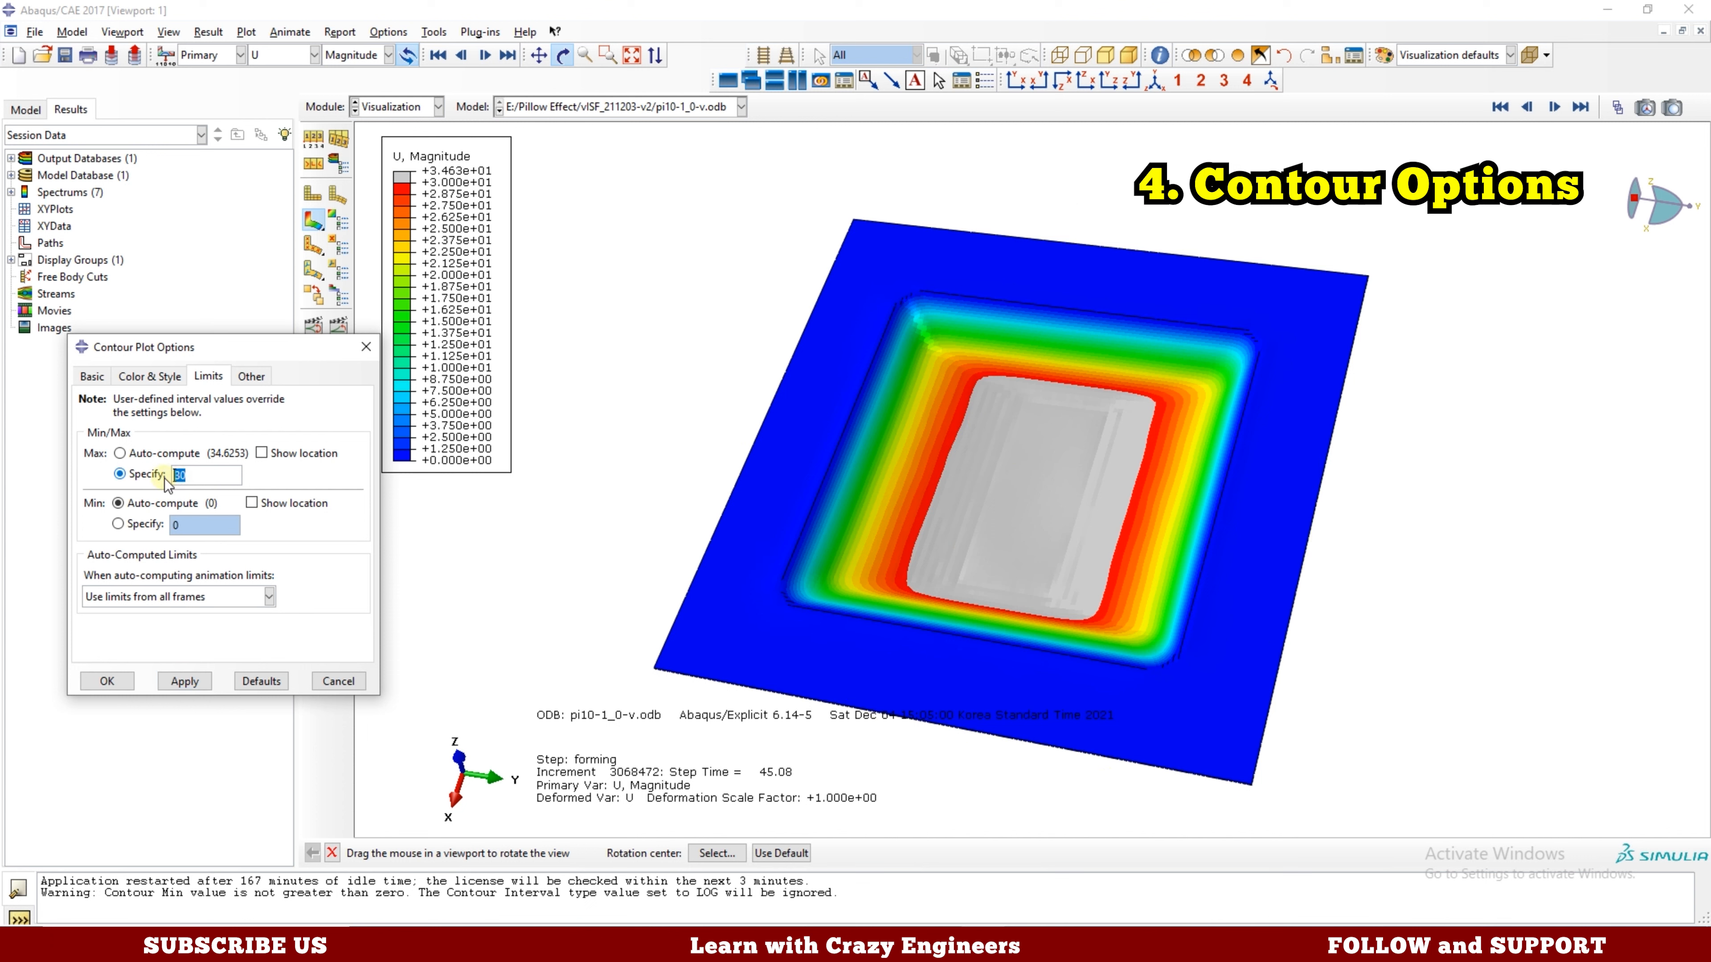
type("25")
left_click(185, 681)
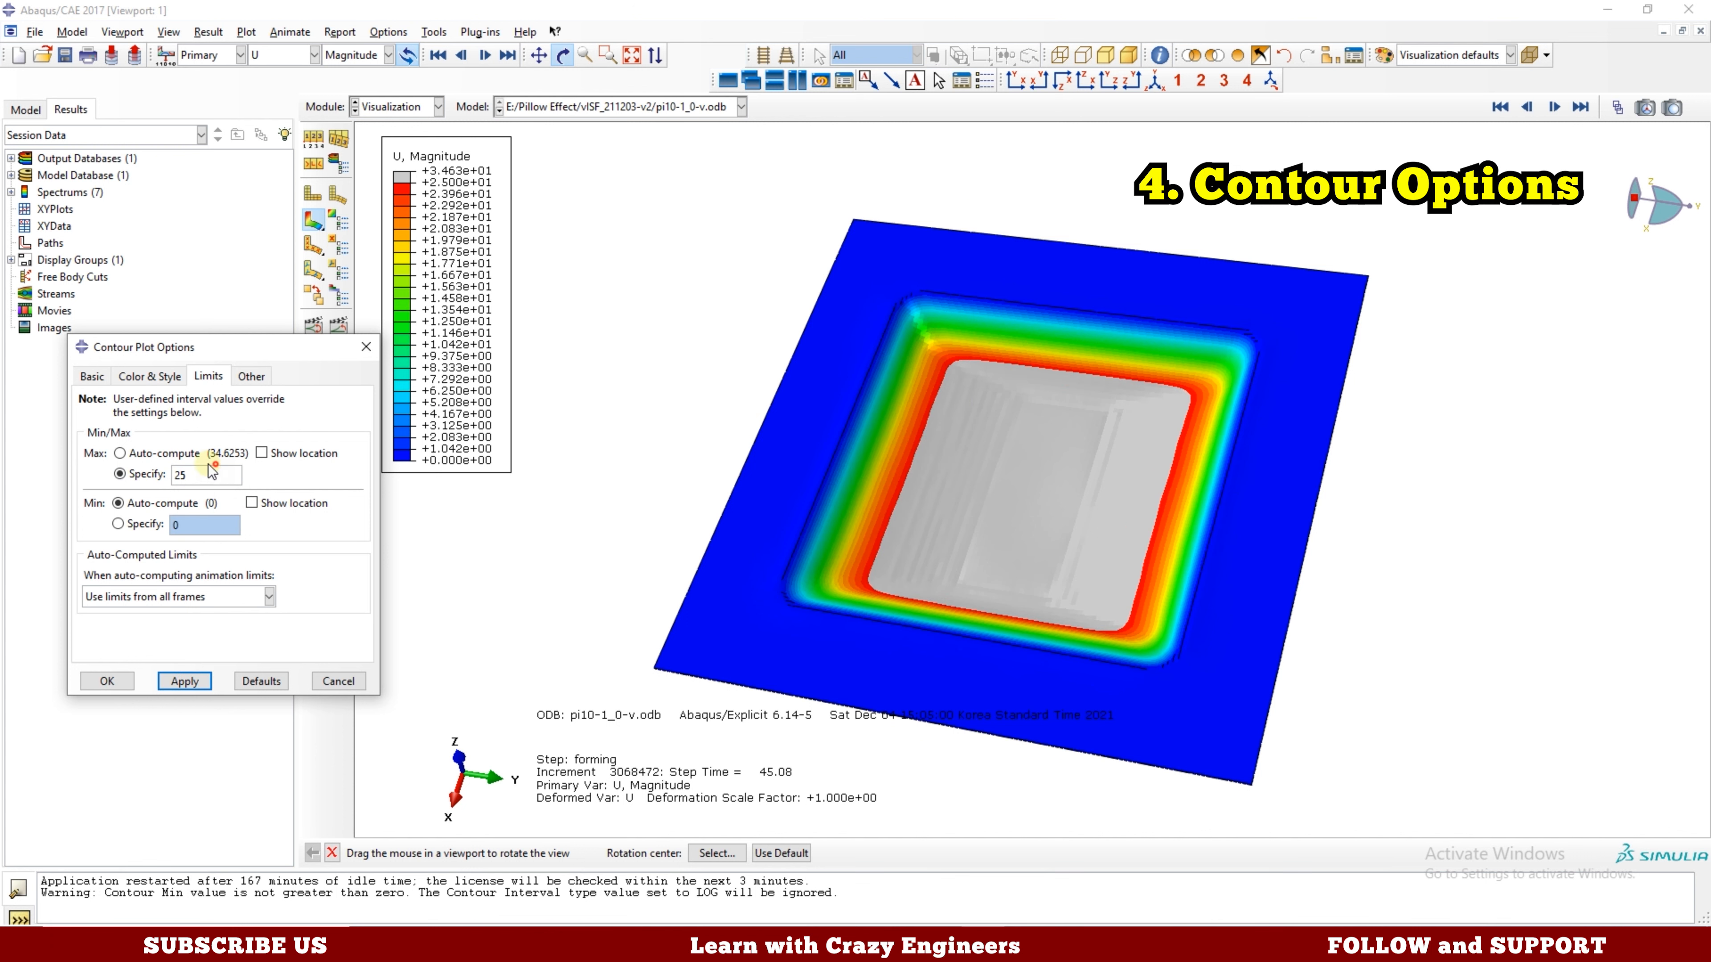
Apply a minimum contour limit of 10, and reset the maximum limit to 35.
left_click(118, 525)
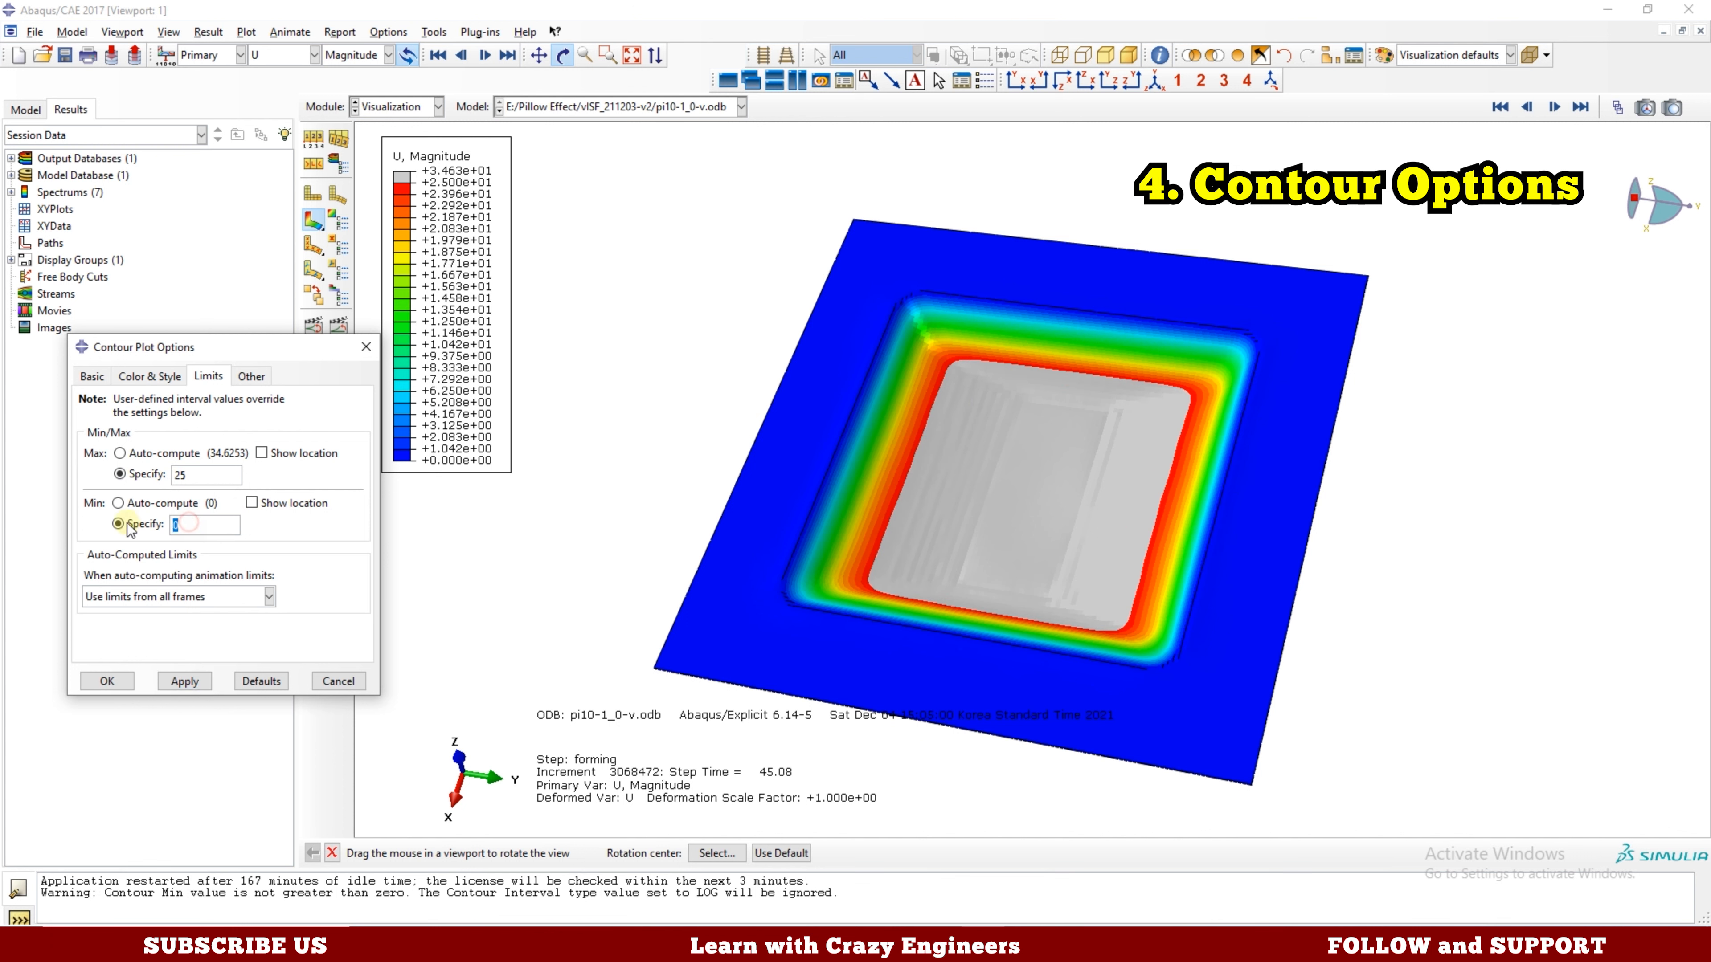
left_click(184, 681)
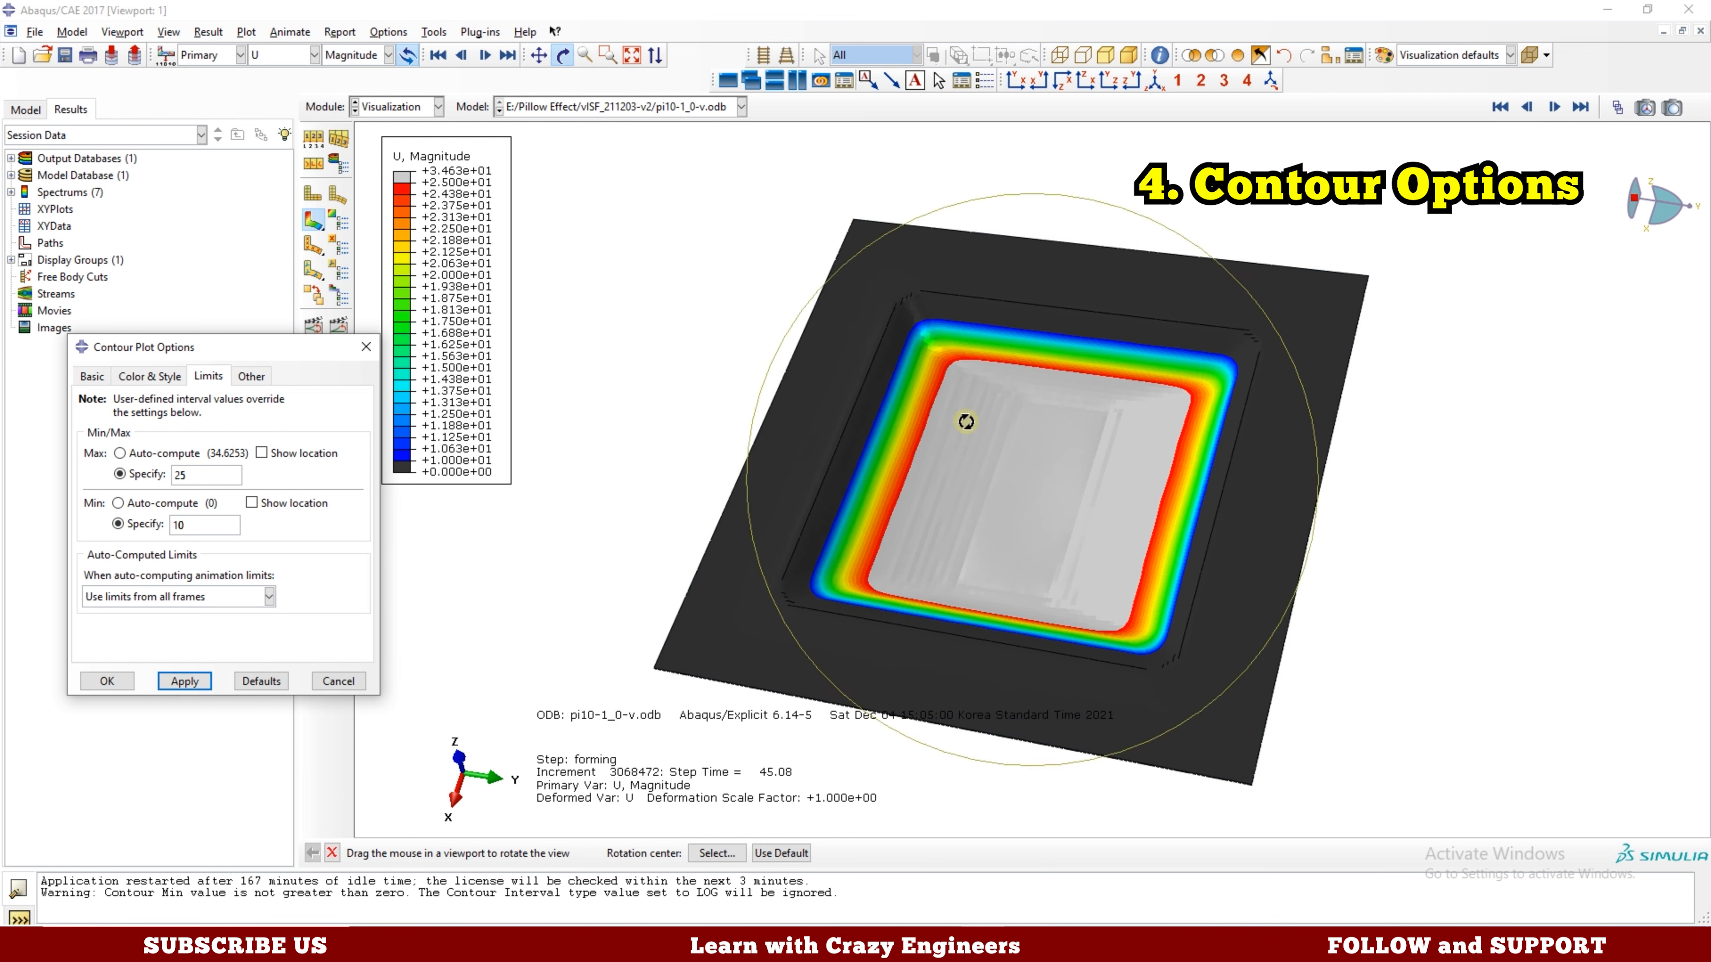
double_click(195, 478)
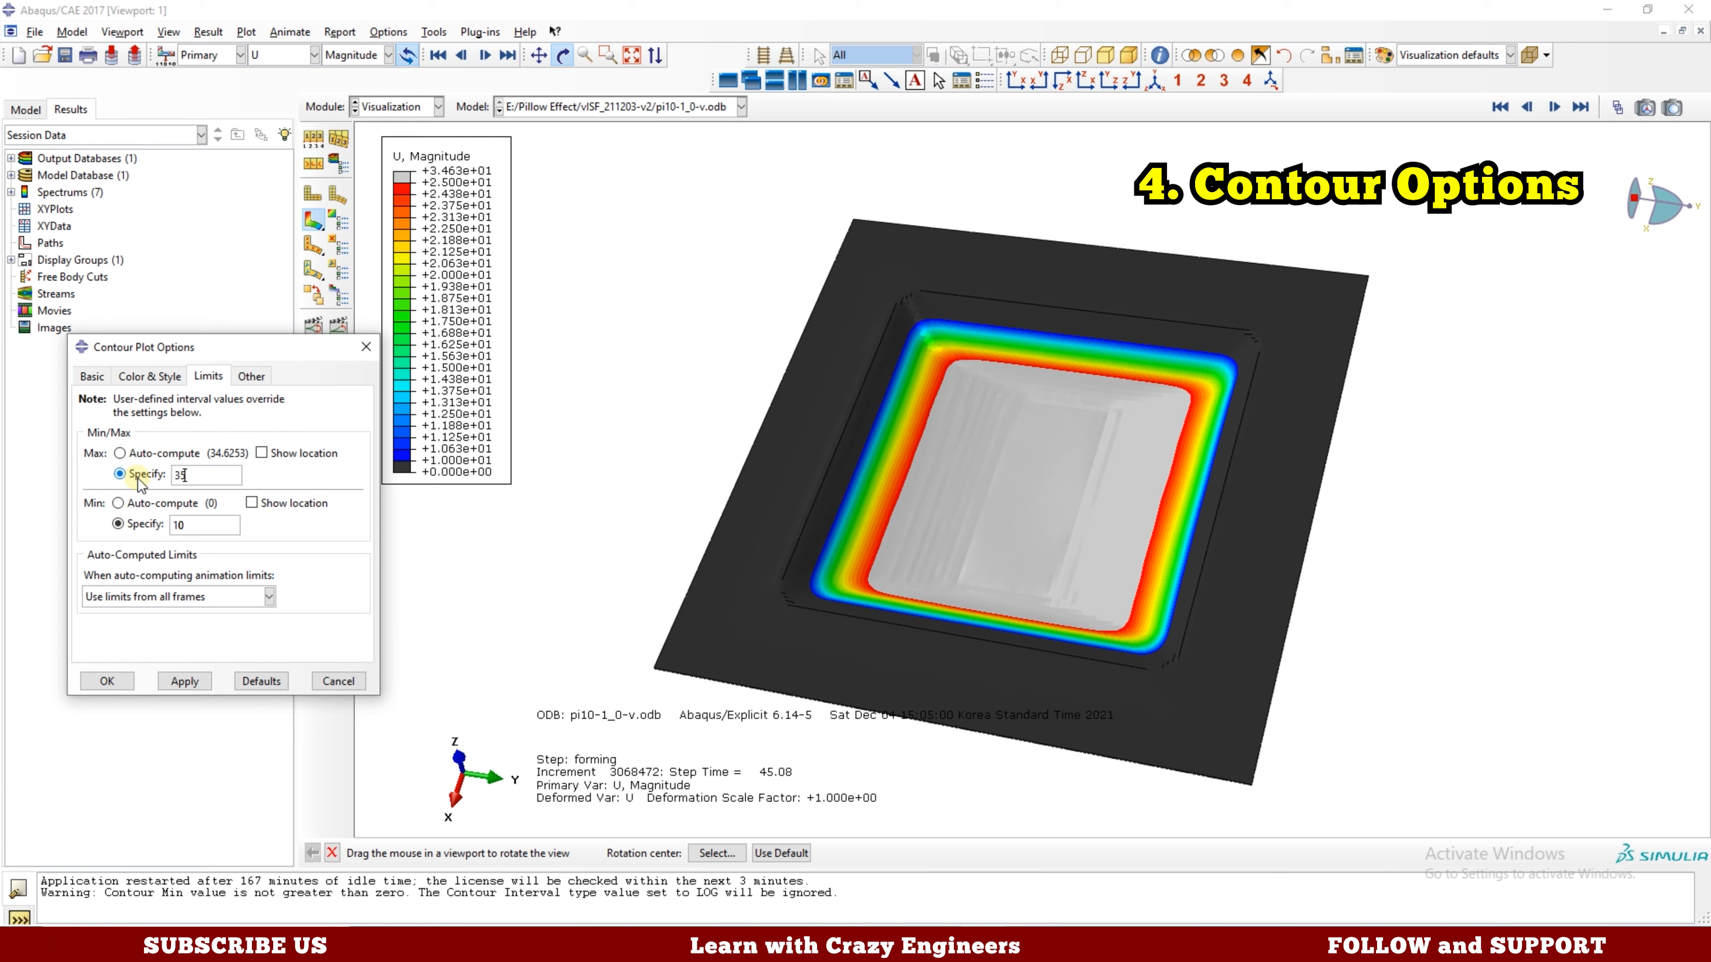
left_click(184, 681)
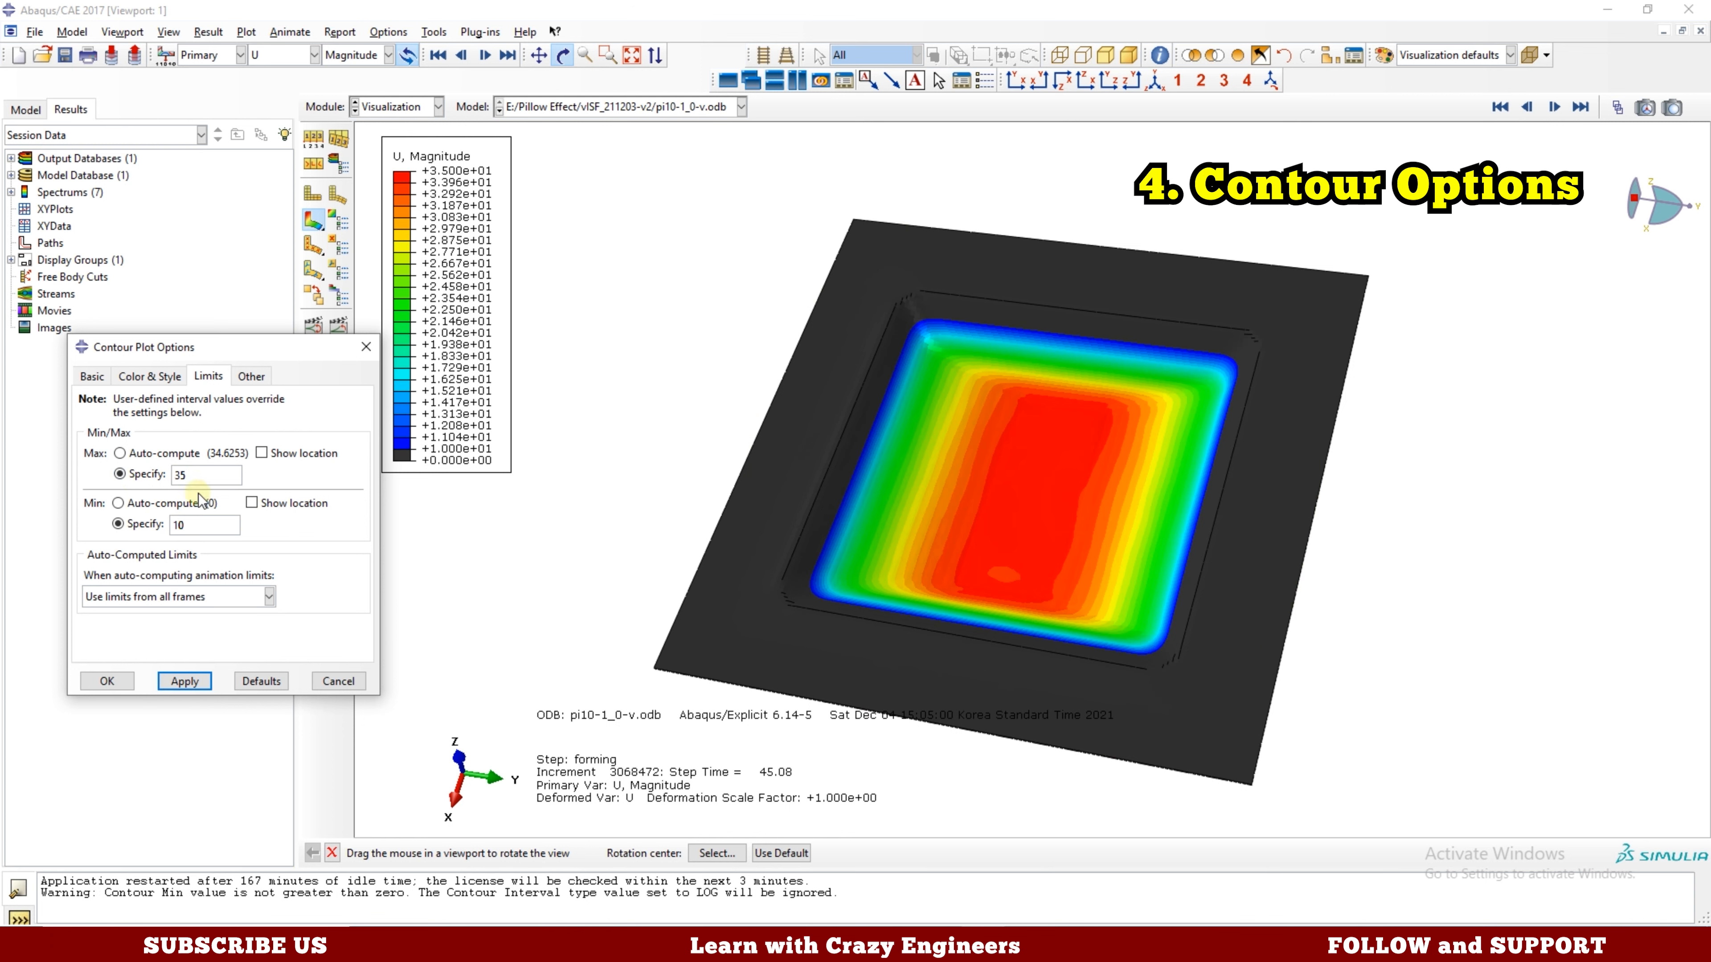
Return the minimum contour limit to Auto-compute and confirm the contour plot options.
left_click(186, 504)
left_click(184, 681)
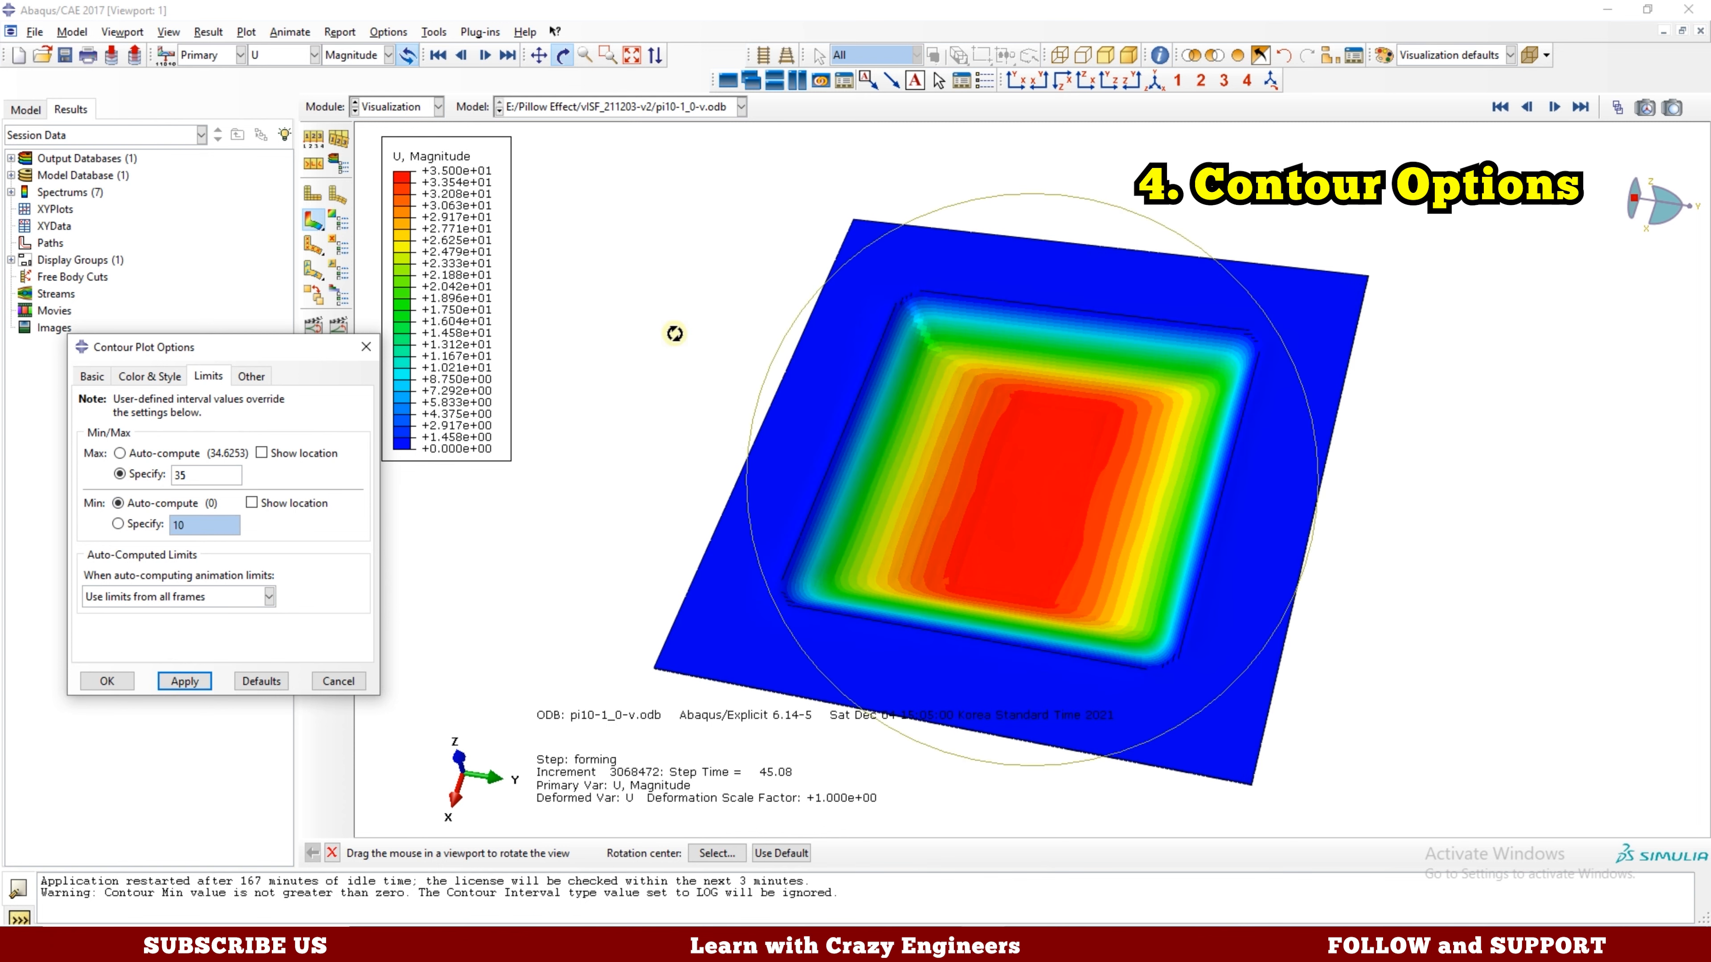
left_click(107, 681)
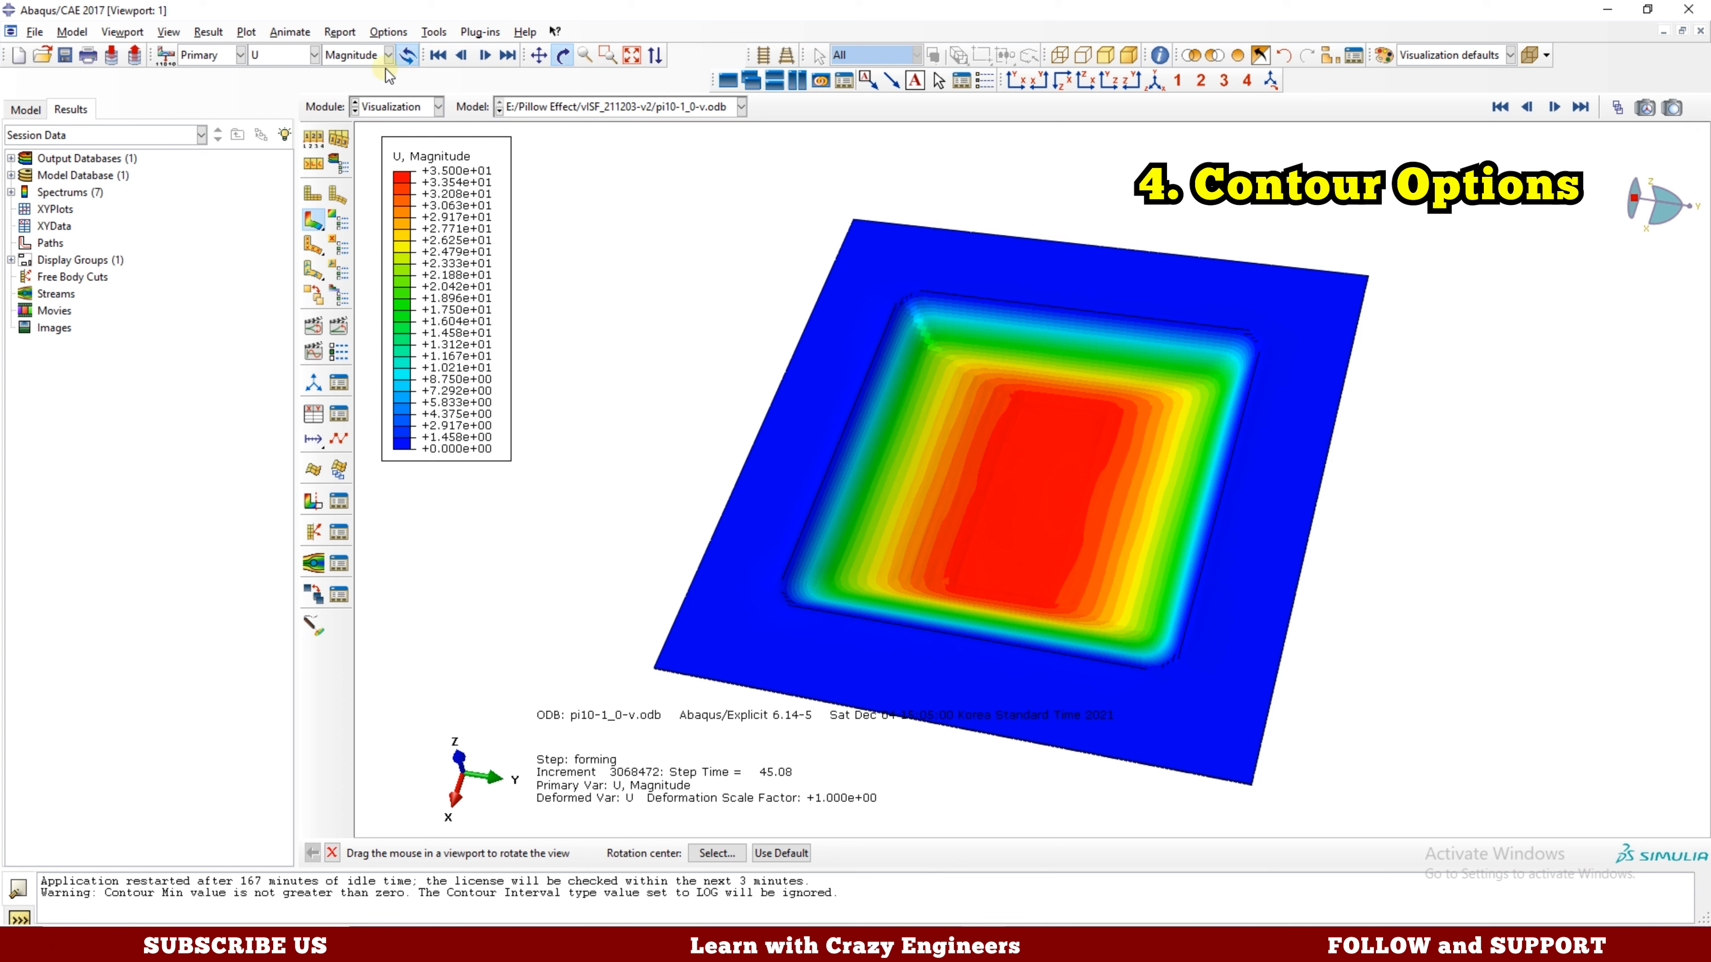
Set the contour method to Tessellated in the contour plot options and confirm.
left_click(388, 34)
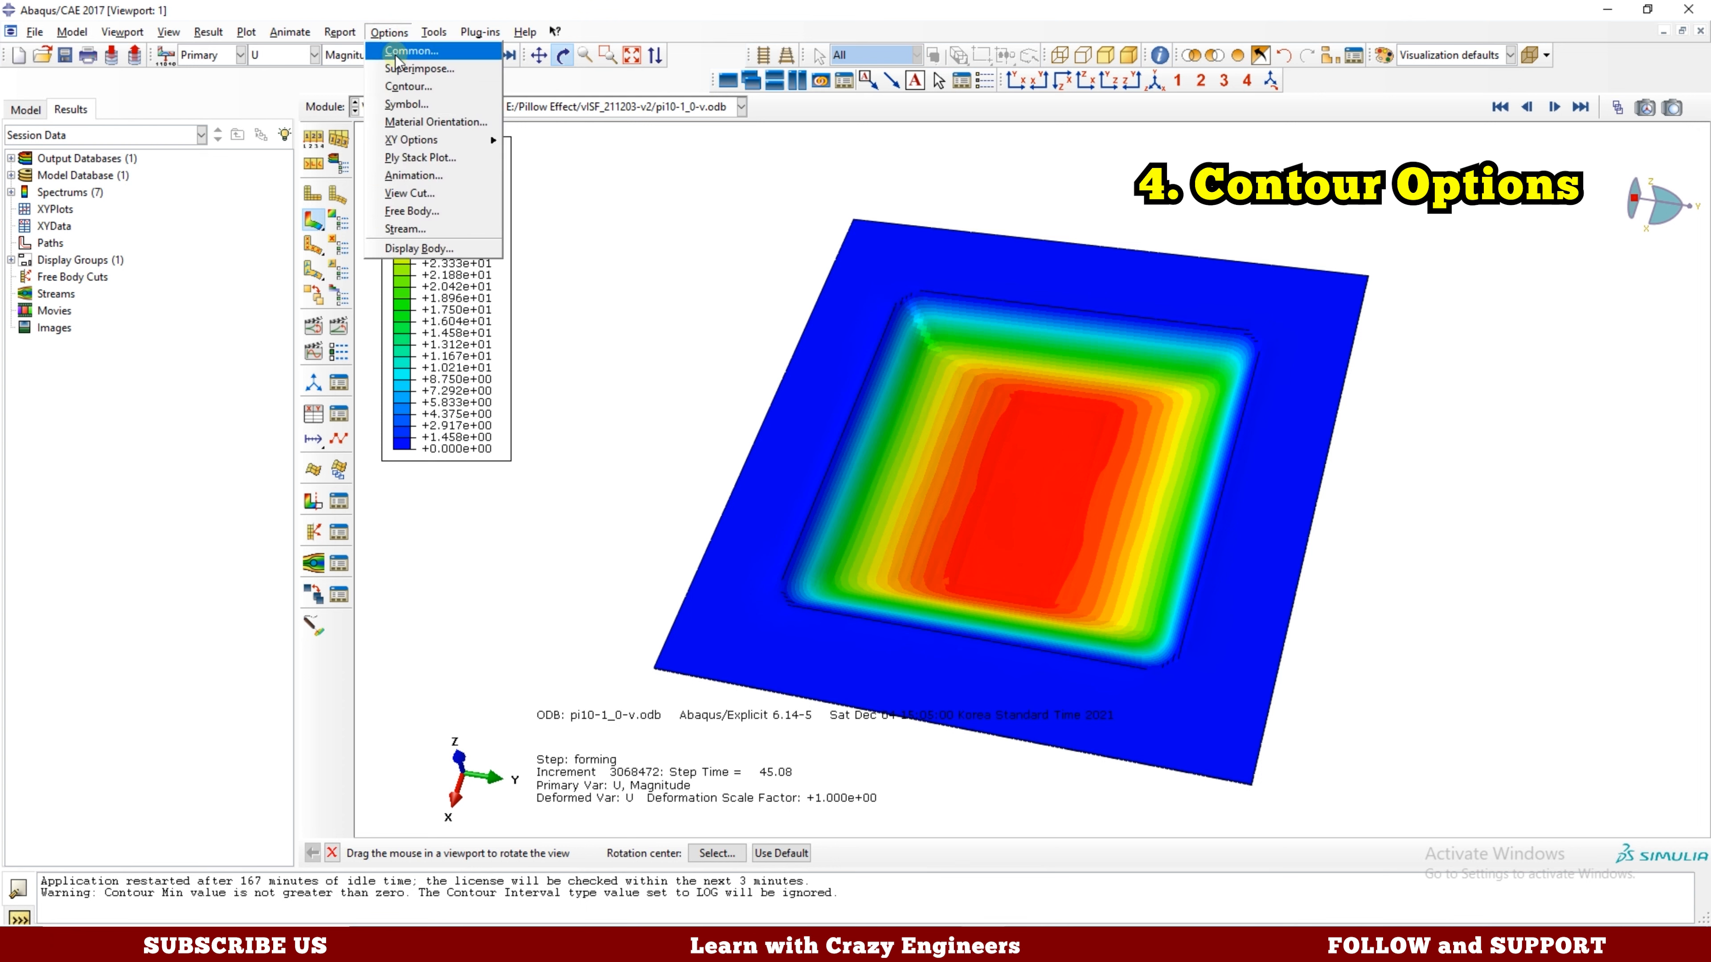
left_click(404, 88)
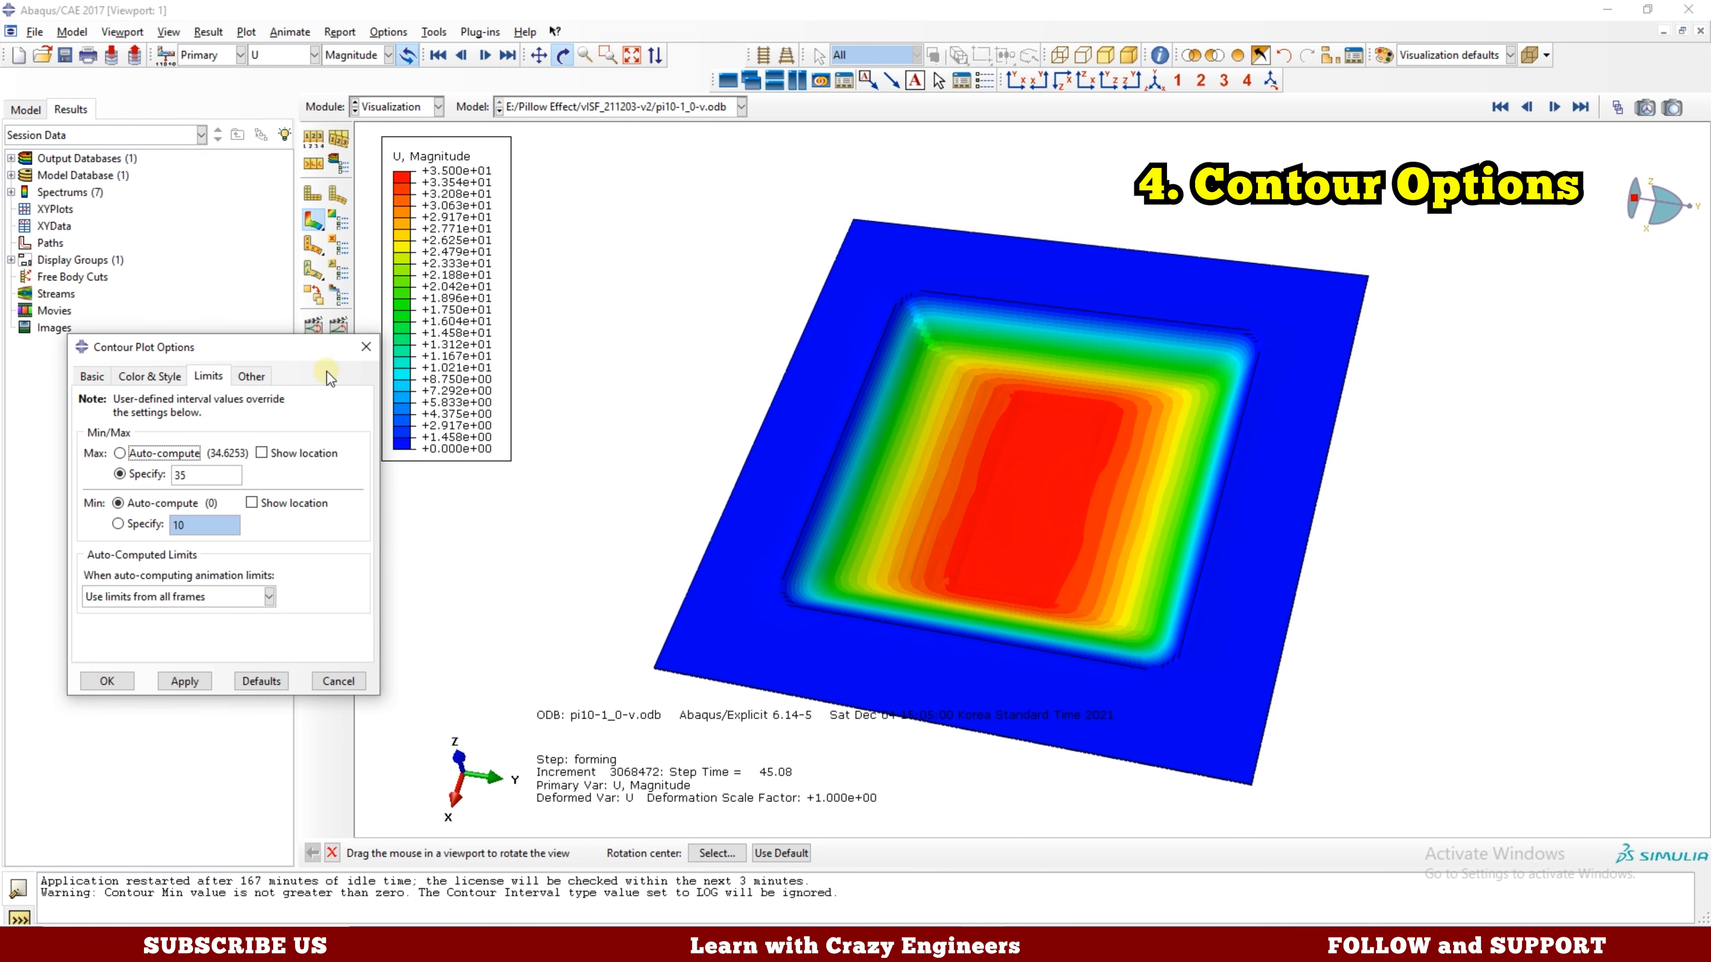
left_click(91, 378)
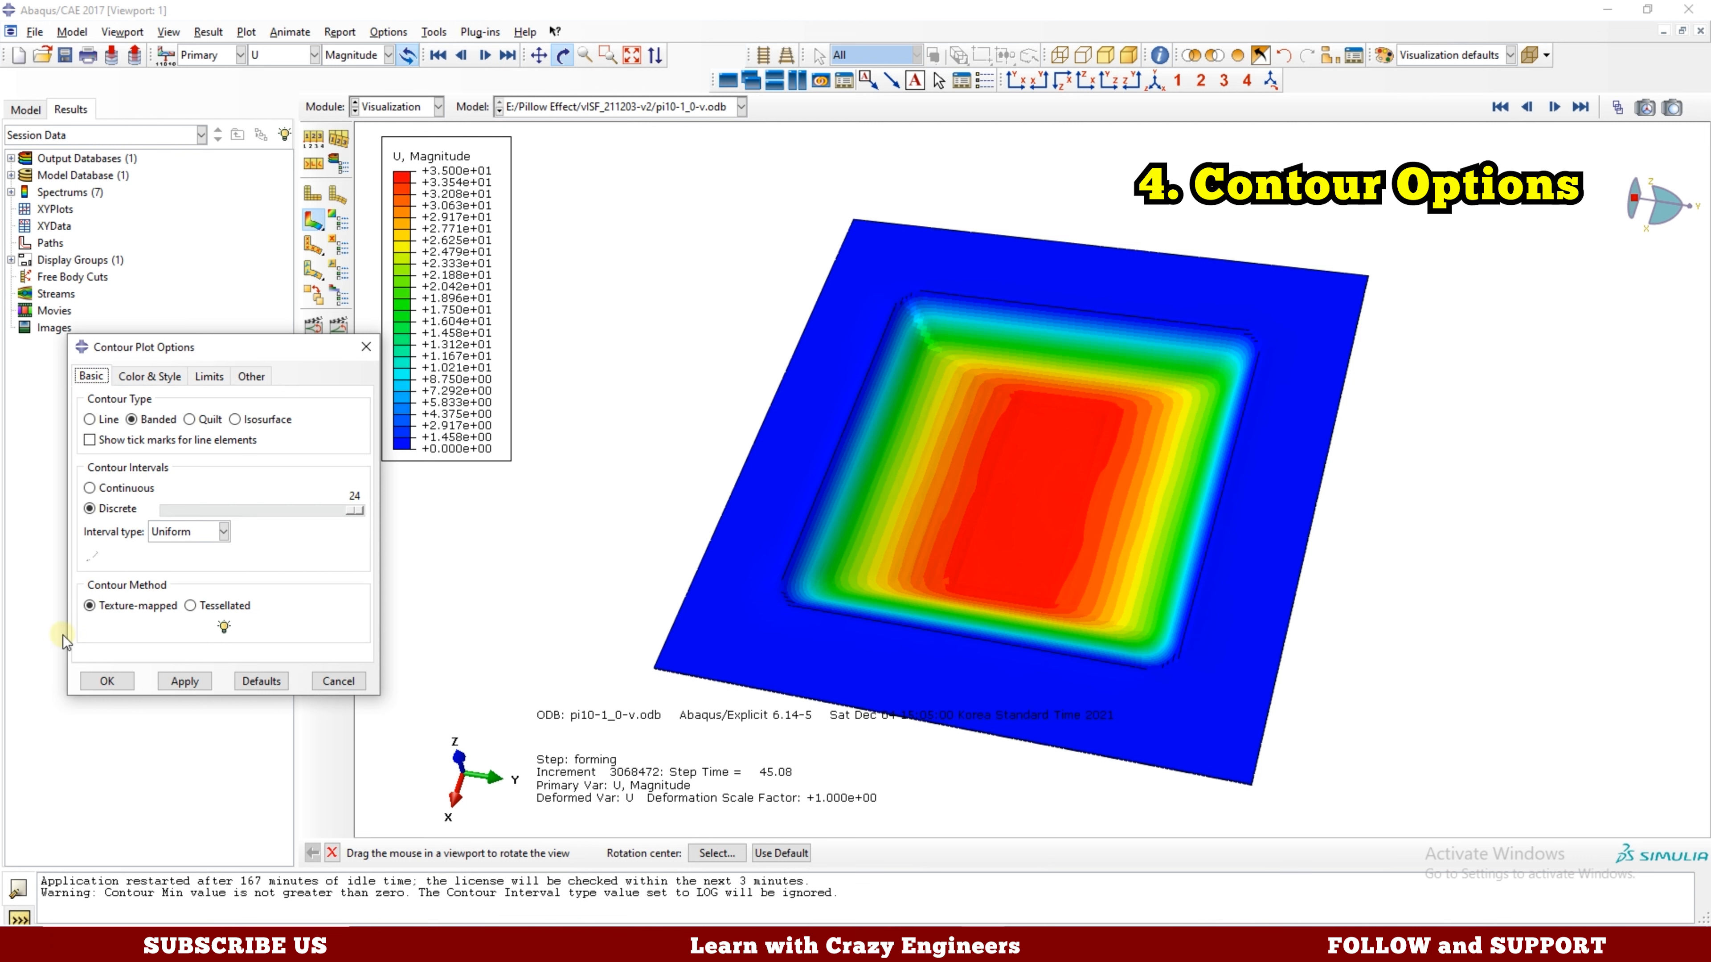
left_click(190, 606)
left_click(125, 686)
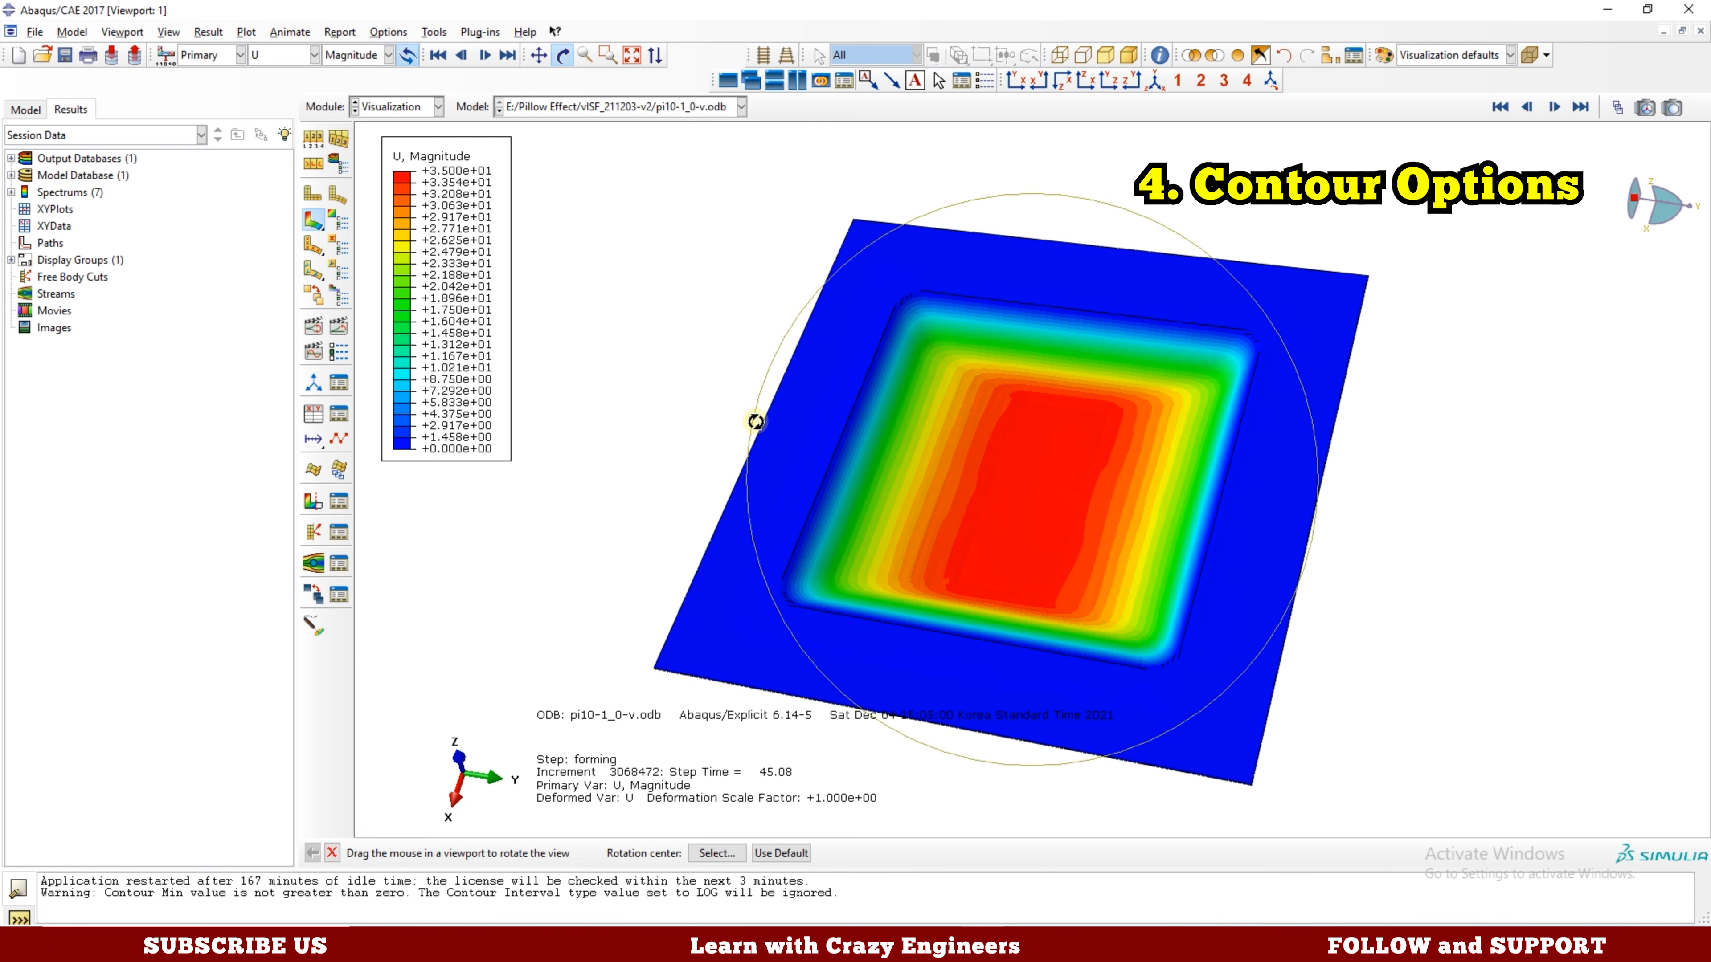
Change the common plot options so that the mesh element edges are shown on the sheet.
left_click(389, 32)
left_click(404, 54)
left_click_drag(309, 181, 312, 151)
left_click(327, 244)
left_click(194, 484)
Orient the sheet to the XY plane view and remove all elements in its positive-X half from the display.
left_click_drag(1105, 519, 1064, 512)
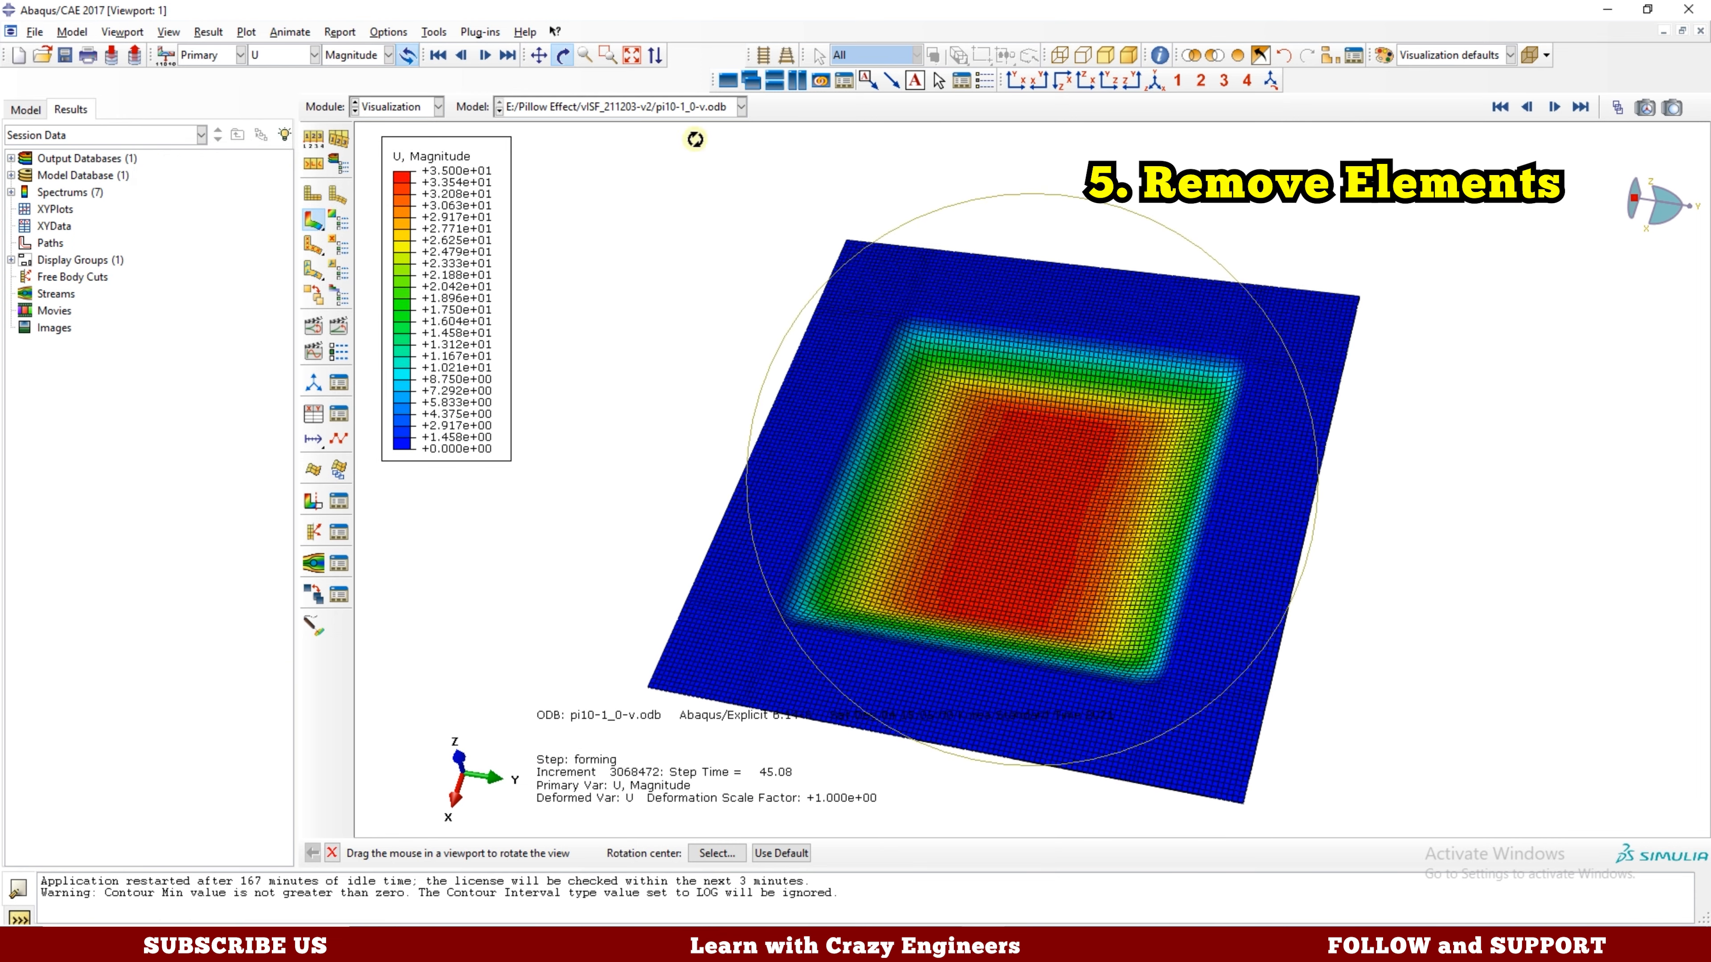
left_click(1018, 81)
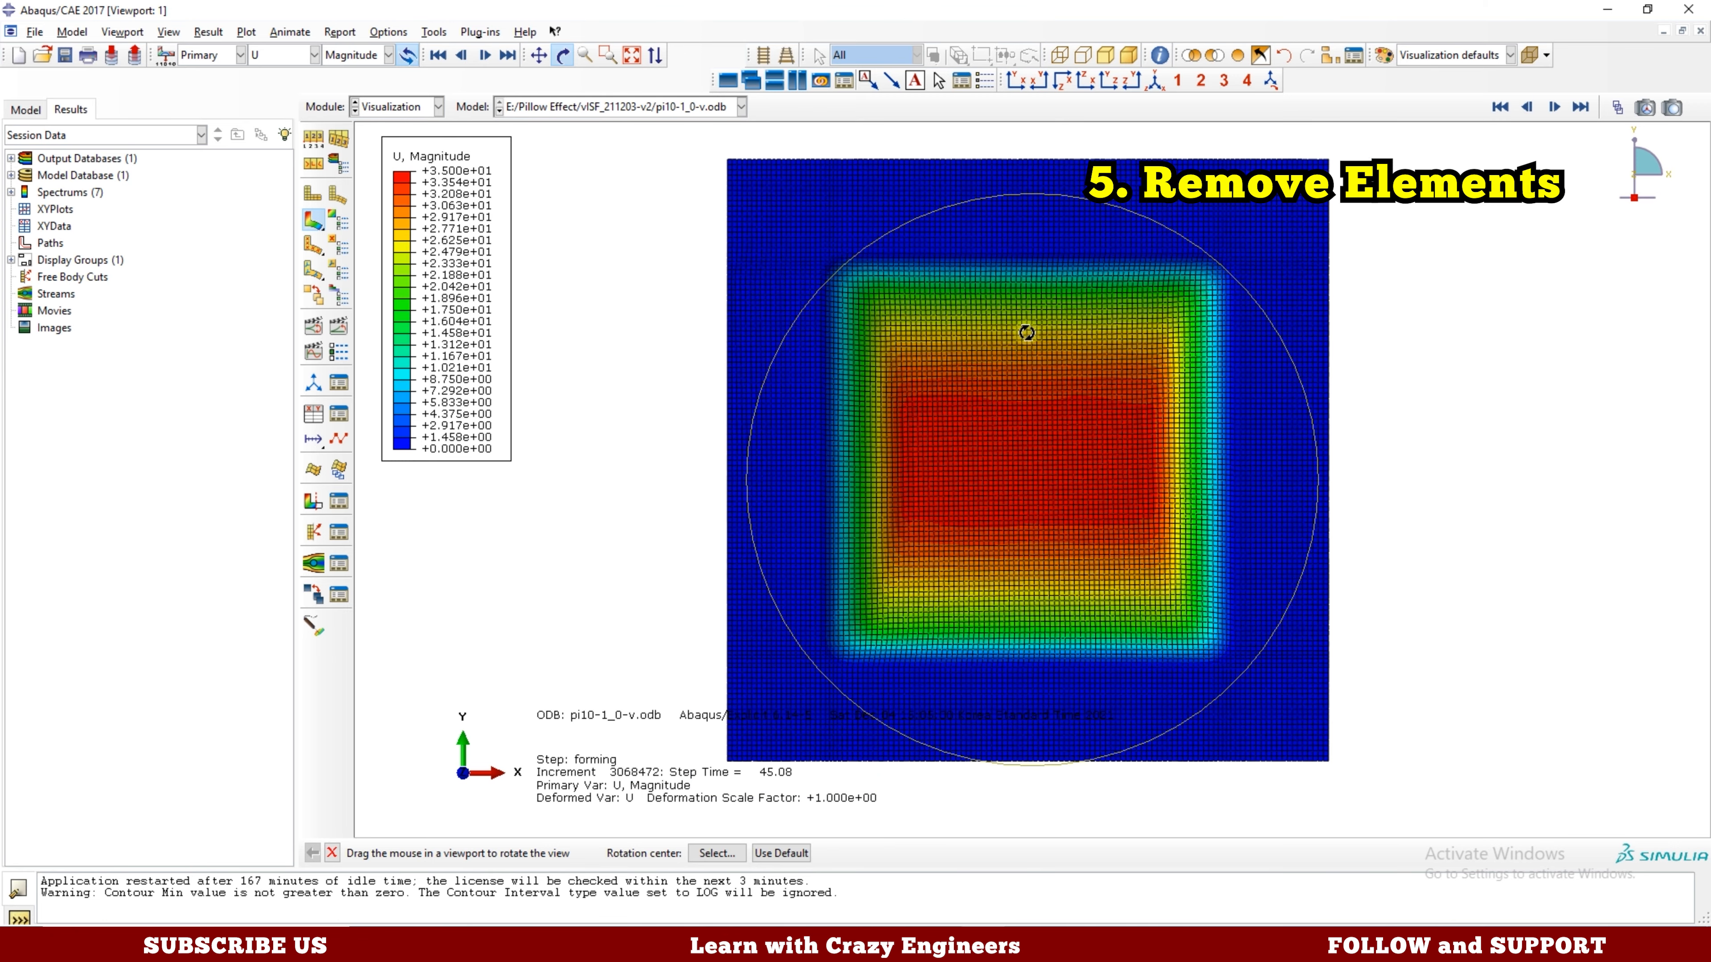
left_click(1214, 57)
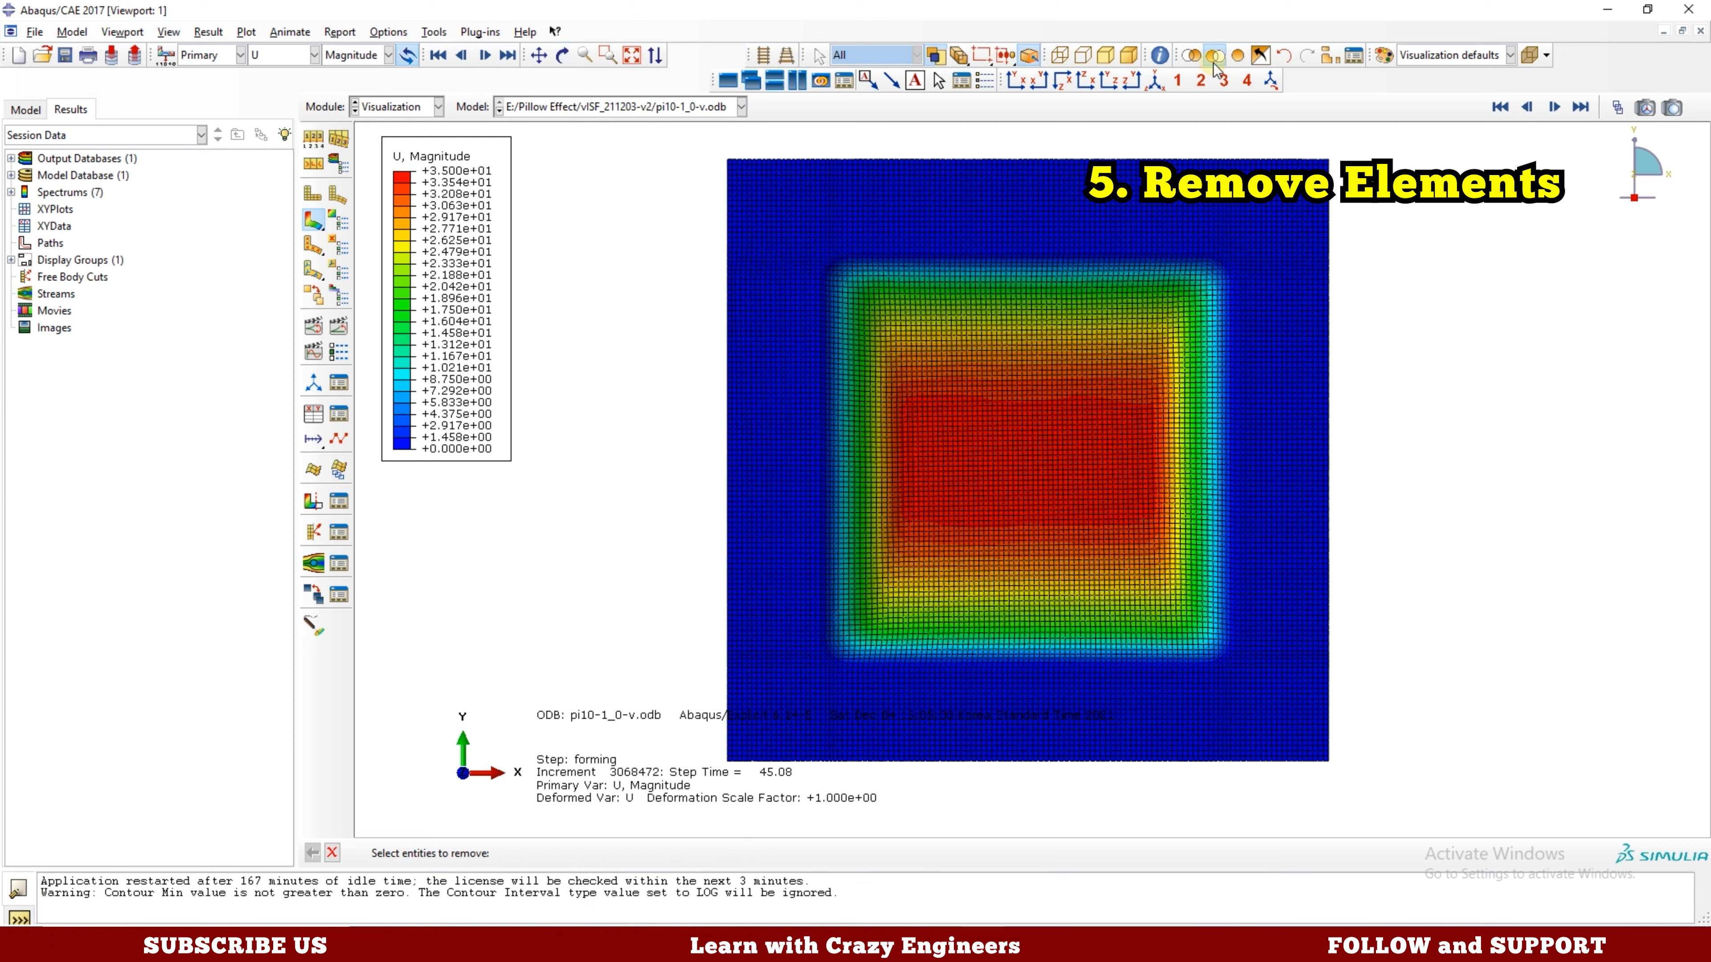
left_click_drag(1050, 138, 1424, 792)
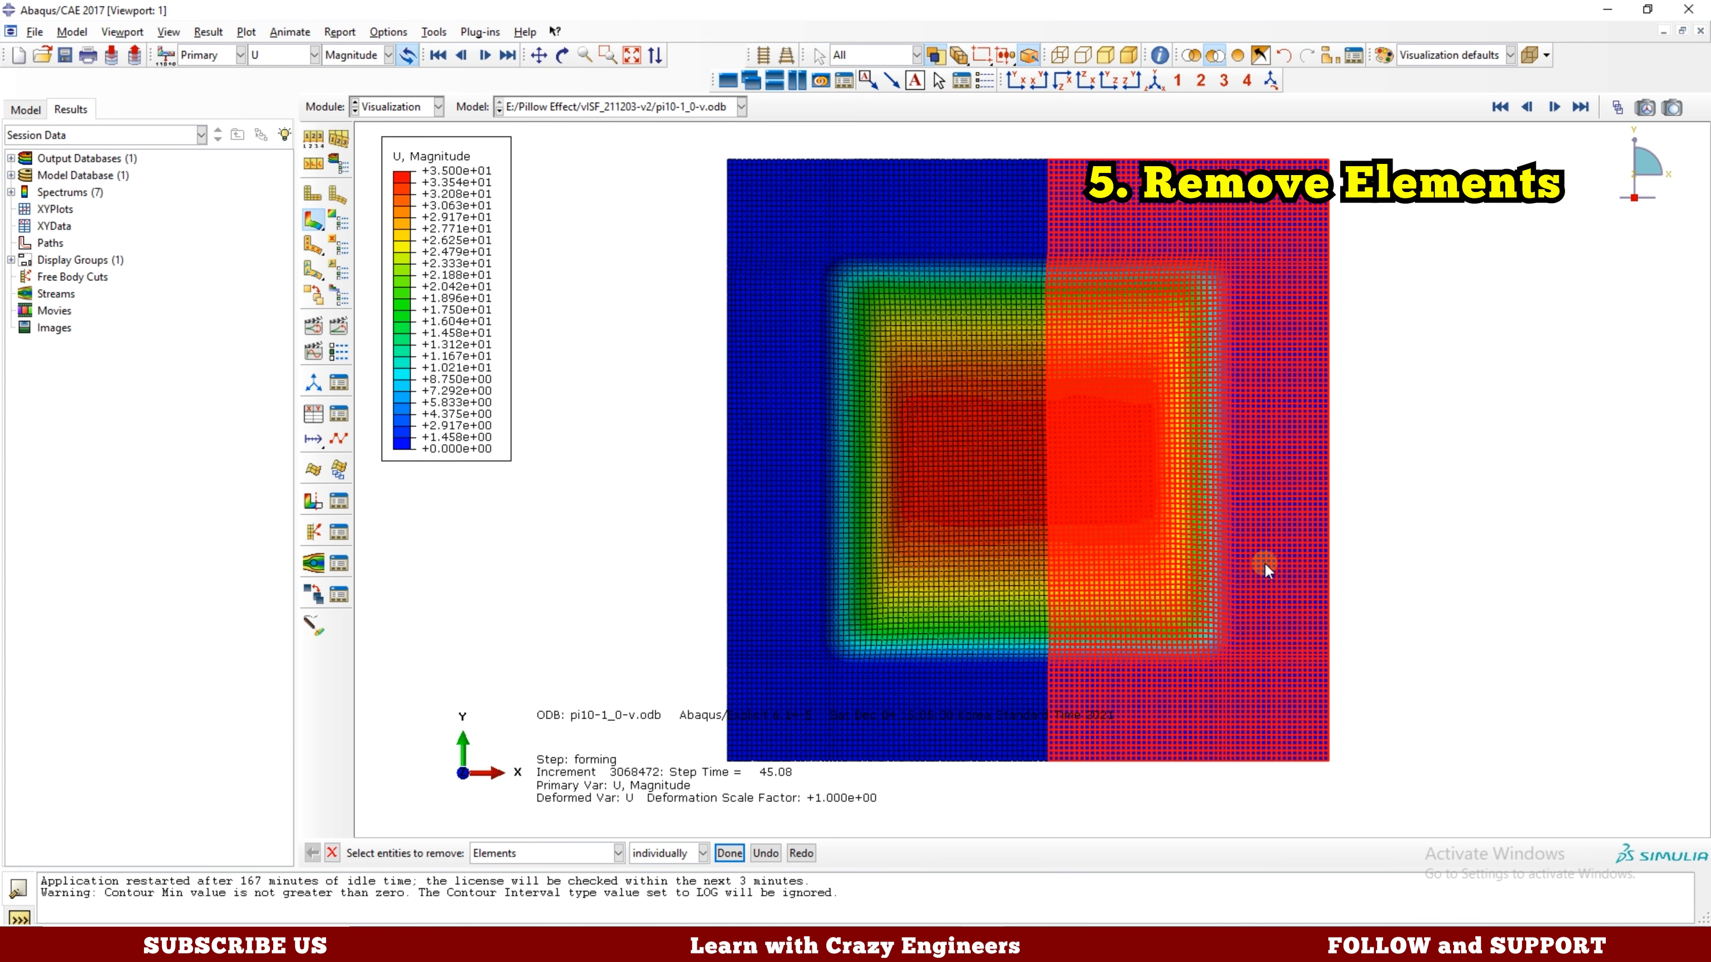
left_click(729, 853)
Remove the lower, upper and outer elements of the remaining half, keeping only a narrow strip beside the centre cut.
left_click_drag(674, 539, 1239, 802)
left_click(734, 852)
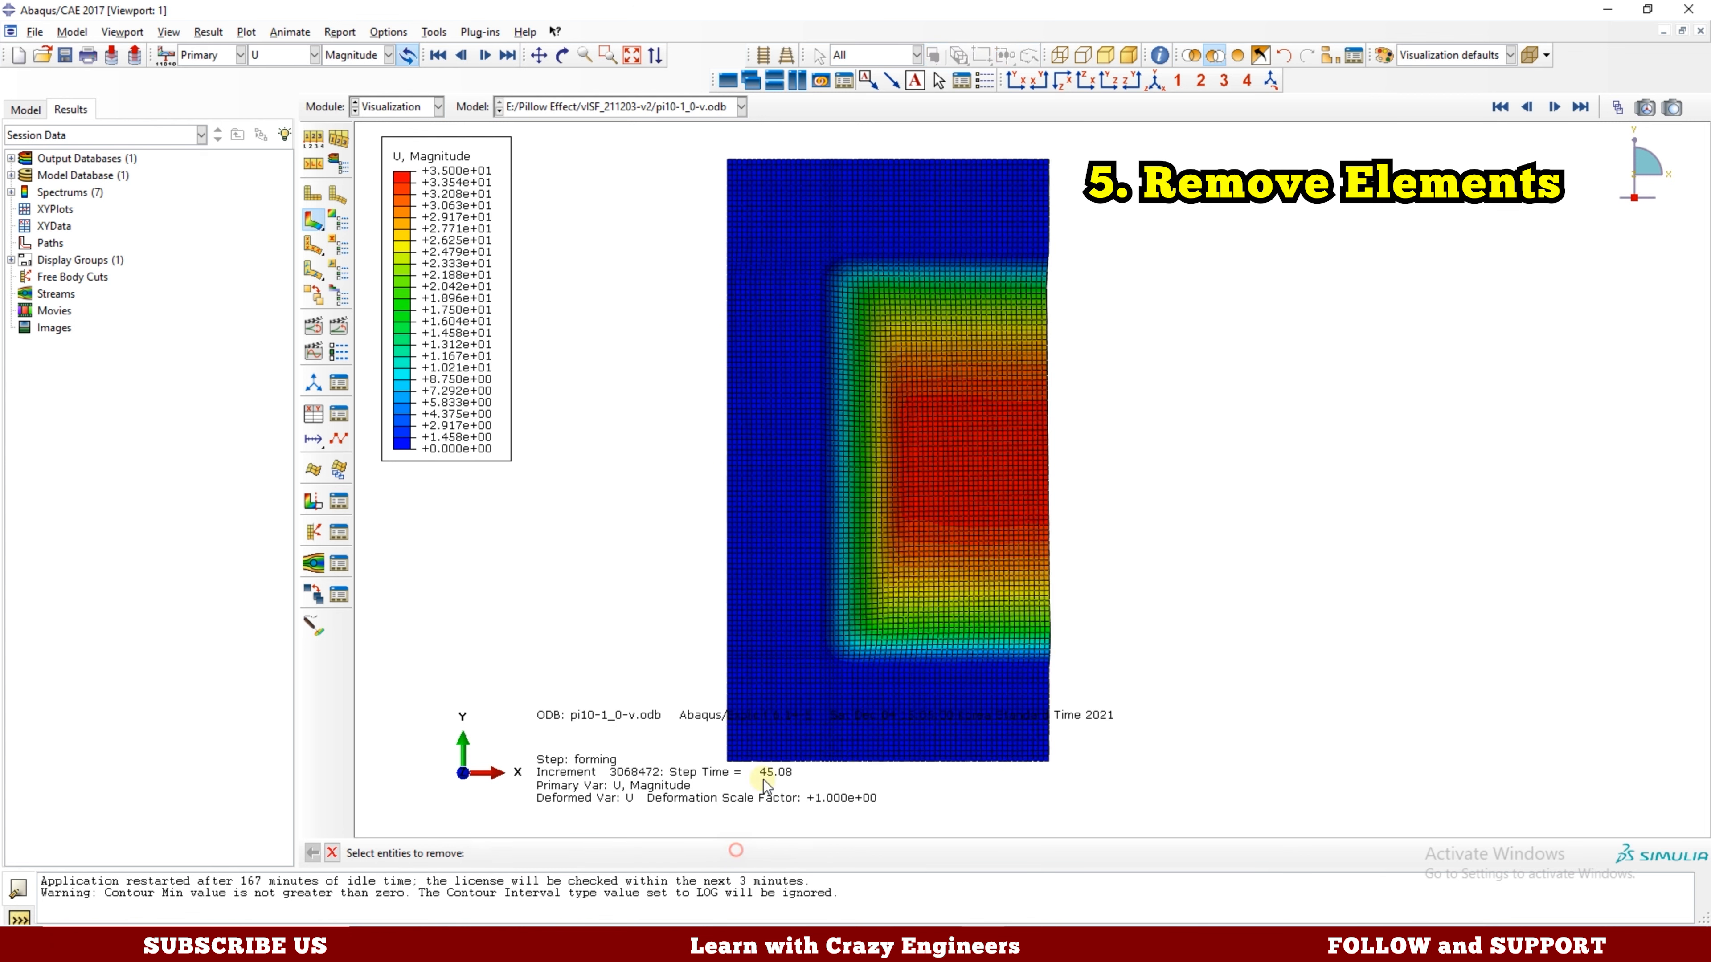
left_click_drag(712, 151, 1213, 378)
left_click(729, 853)
left_click_drag(706, 261, 1028, 644)
left_click(730, 853)
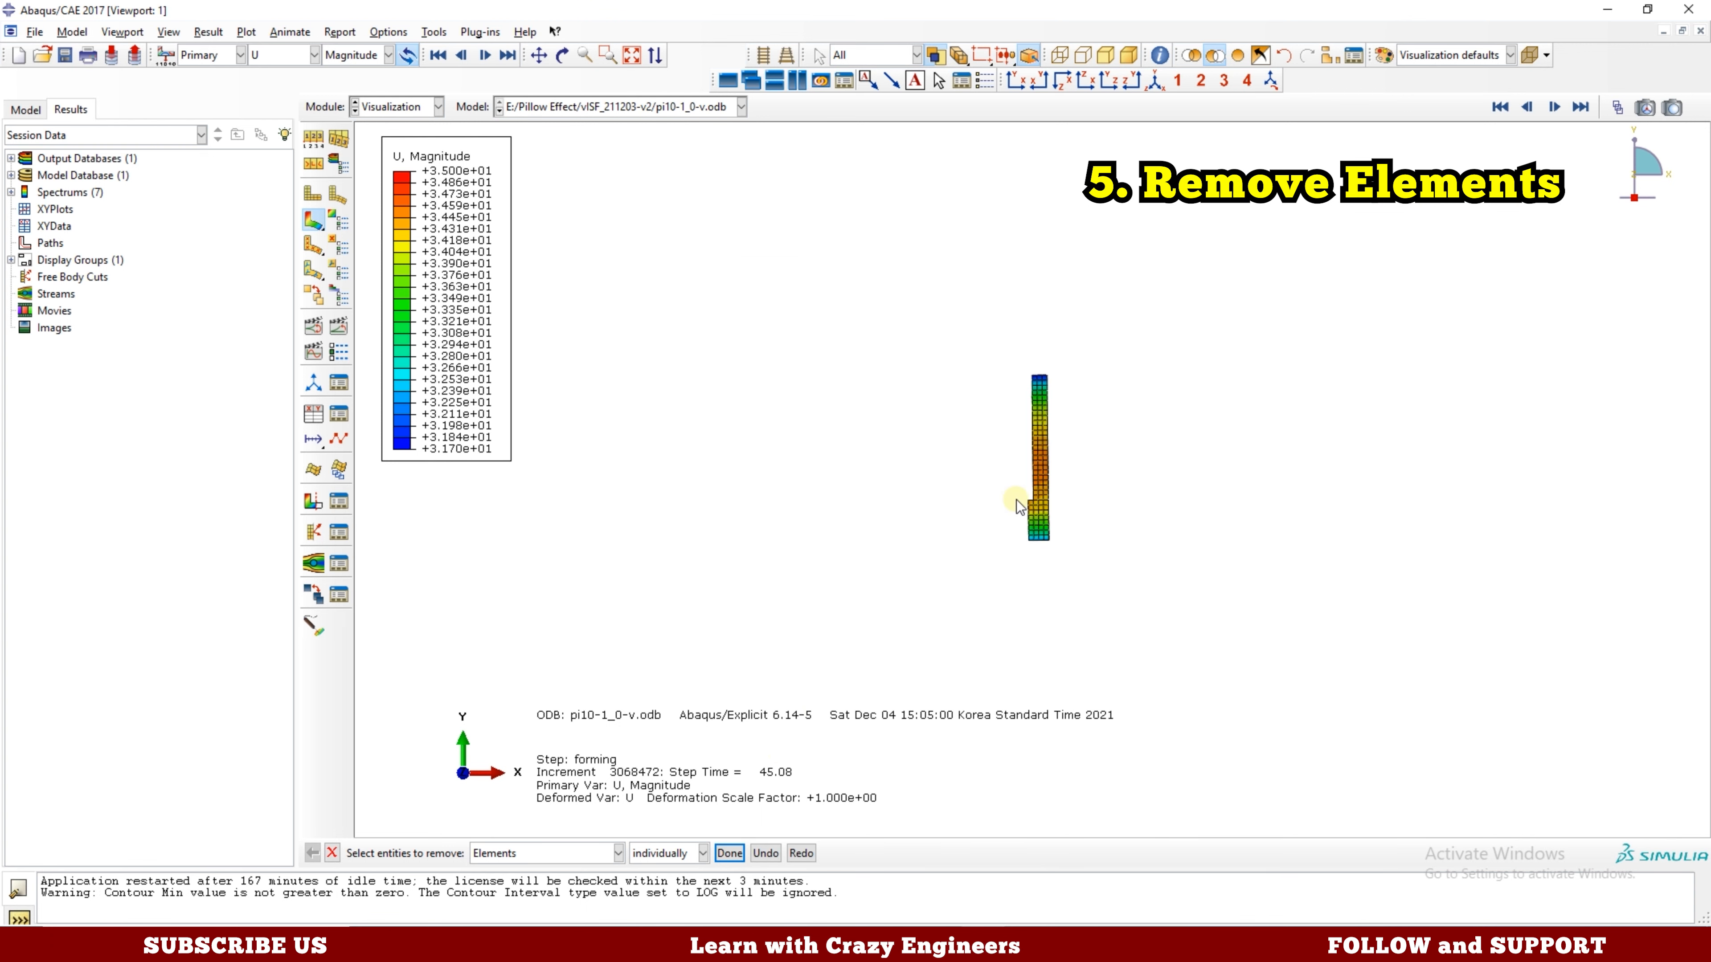
Remove the strip's remaining upper elements to keep a small block three elements wide, and view it in 3D.
left_click_drag(1032, 568, 1032, 570)
left_click(729, 853)
left_click_drag(966, 351, 1095, 519)
left_click(729, 853)
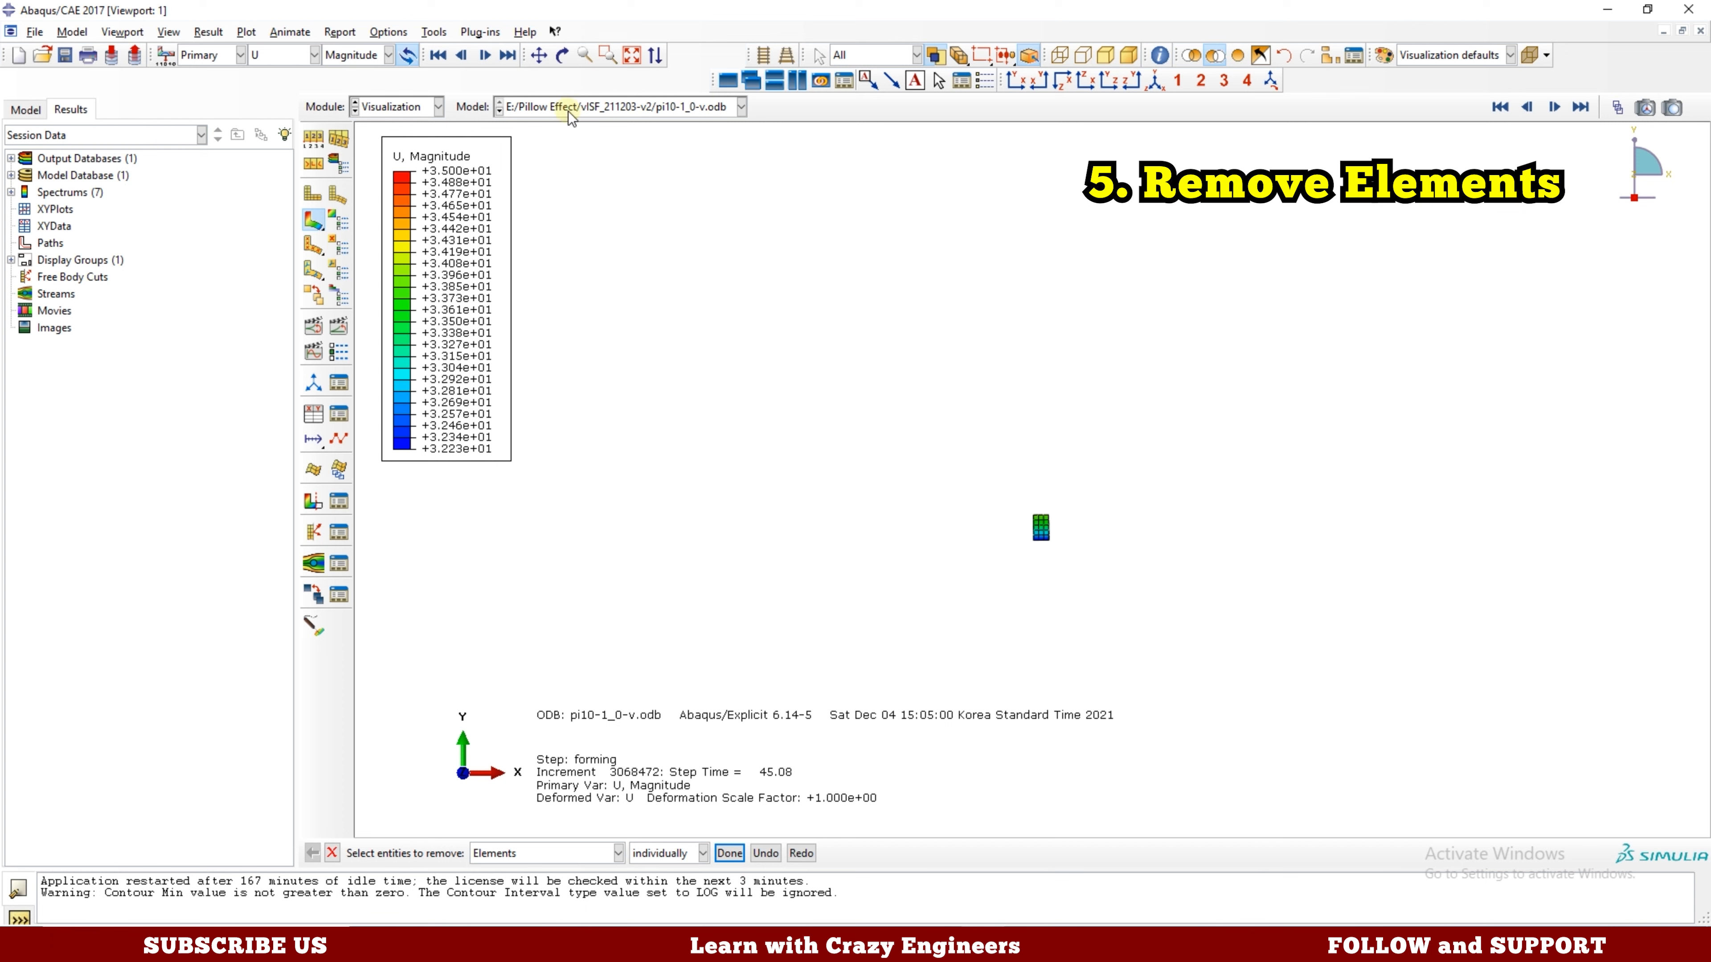
left_click(632, 56)
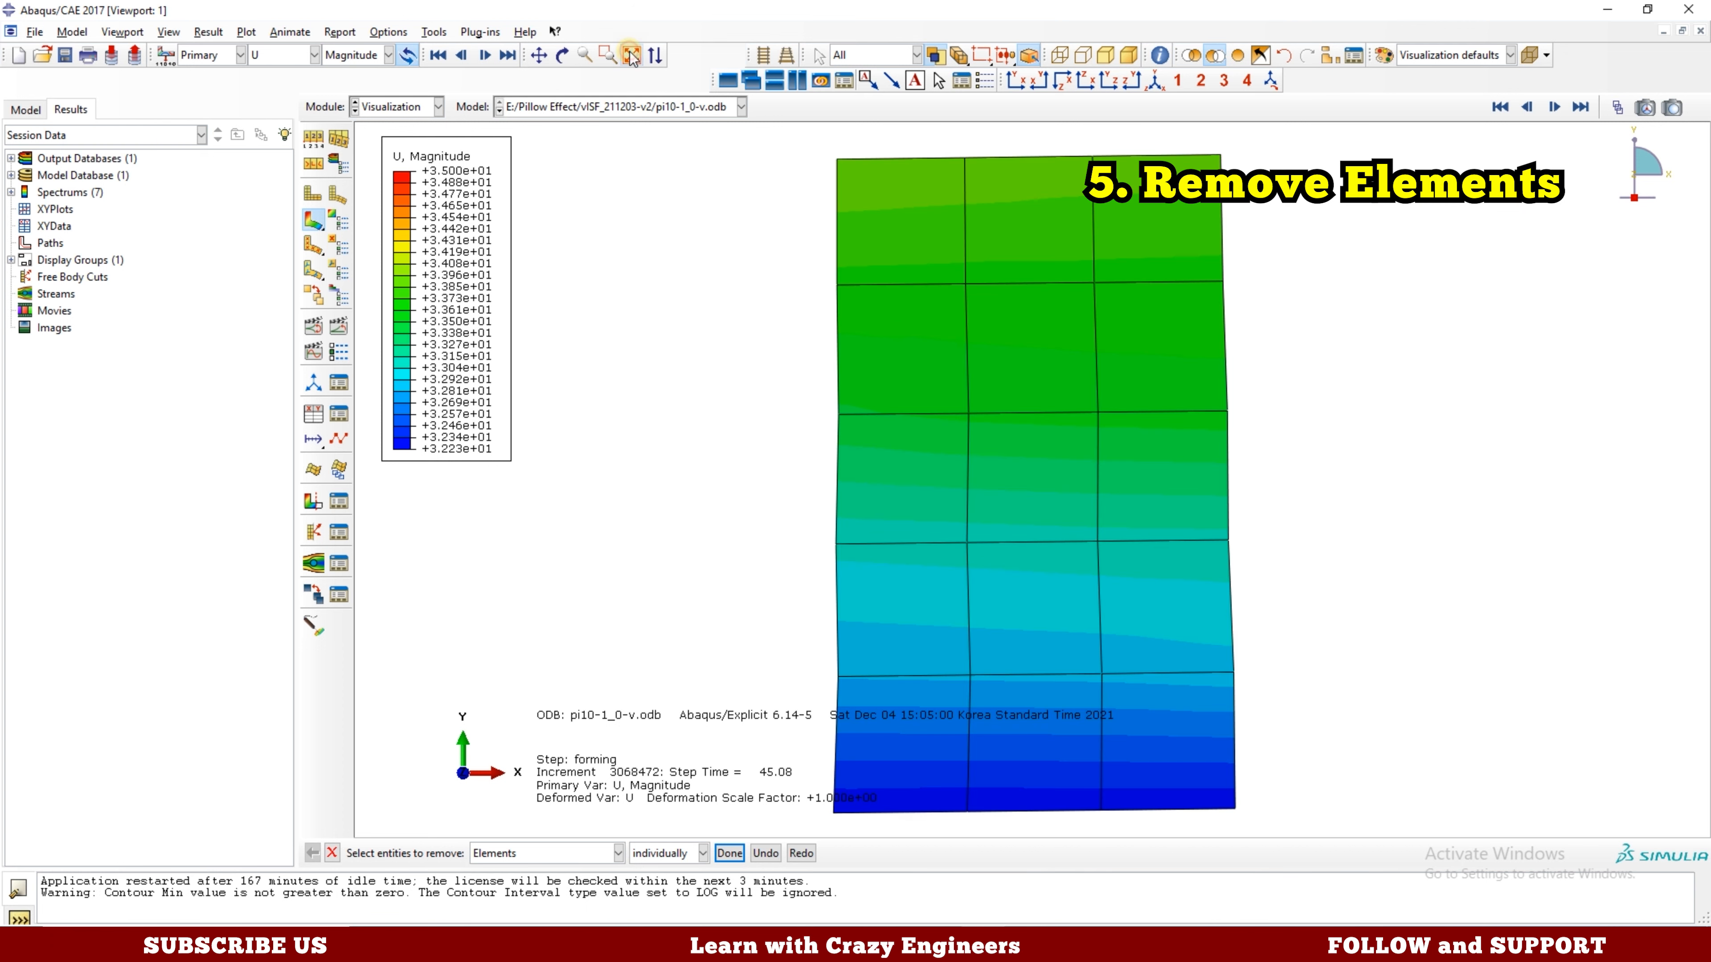
left_click(563, 56)
left_click_drag(943, 378, 1073, 526)
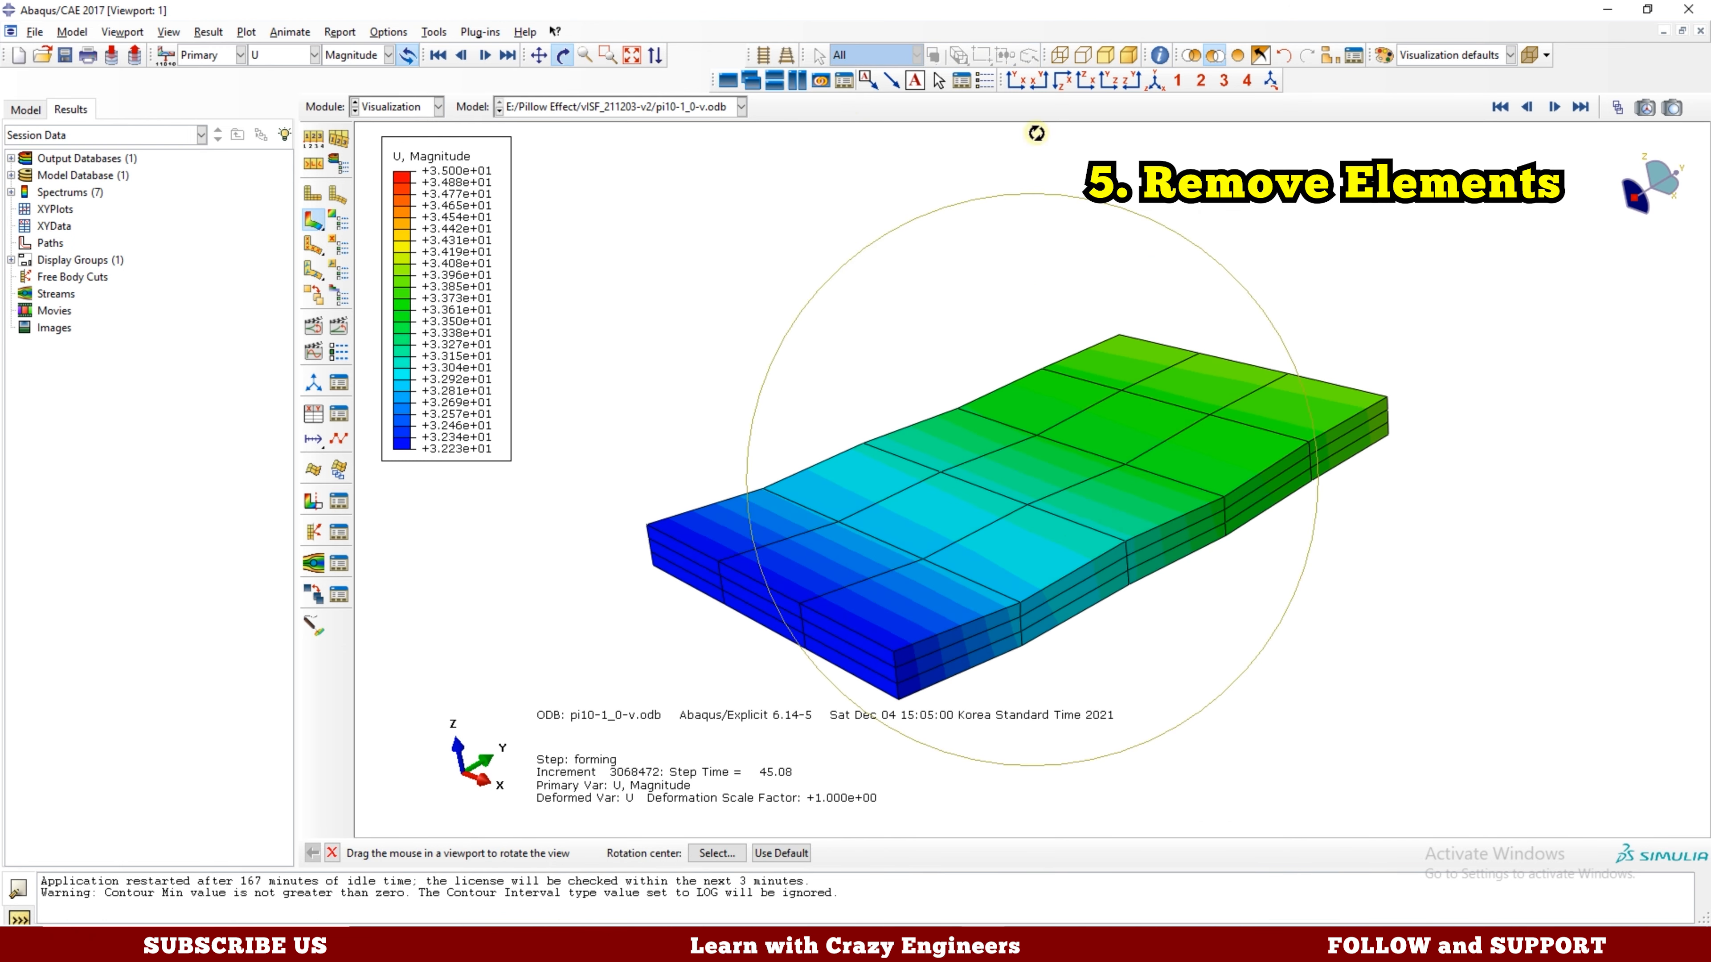
In the XY view, remove all block elements except the stack at the lower, positive-X corner, and view it in 3D.
left_click(1013, 83)
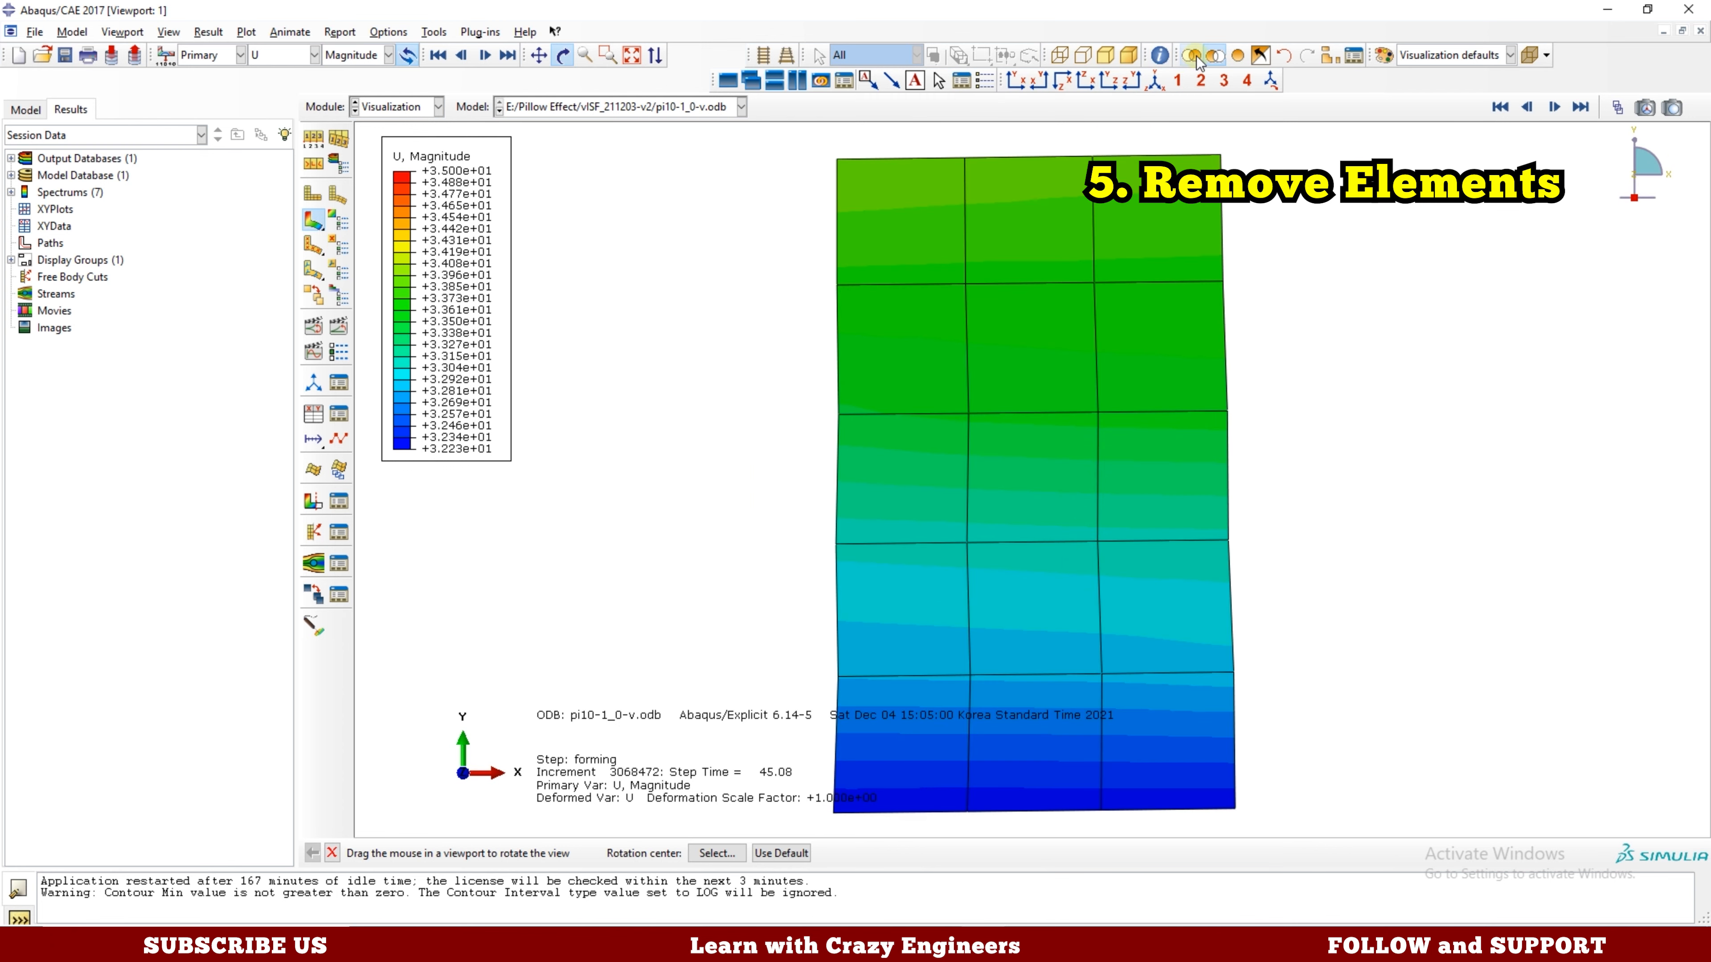
left_click(1215, 58)
left_click_drag(793, 140, 1314, 667)
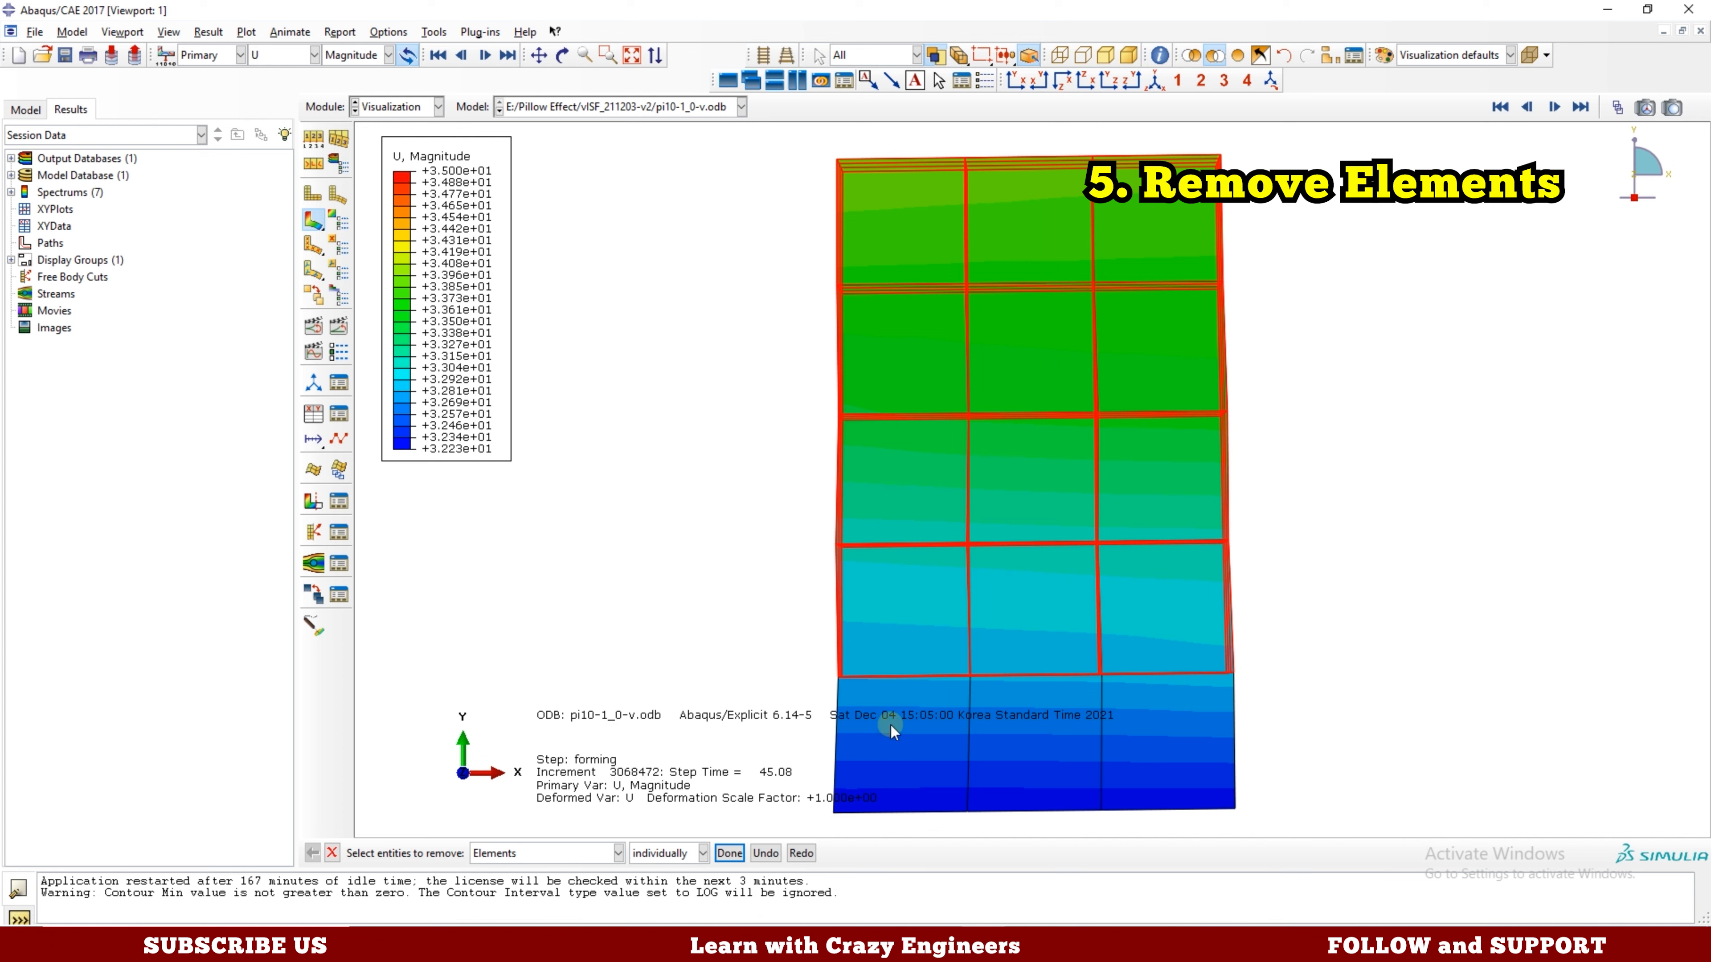
left_click(730, 853)
left_click_drag(780, 611, 925, 844)
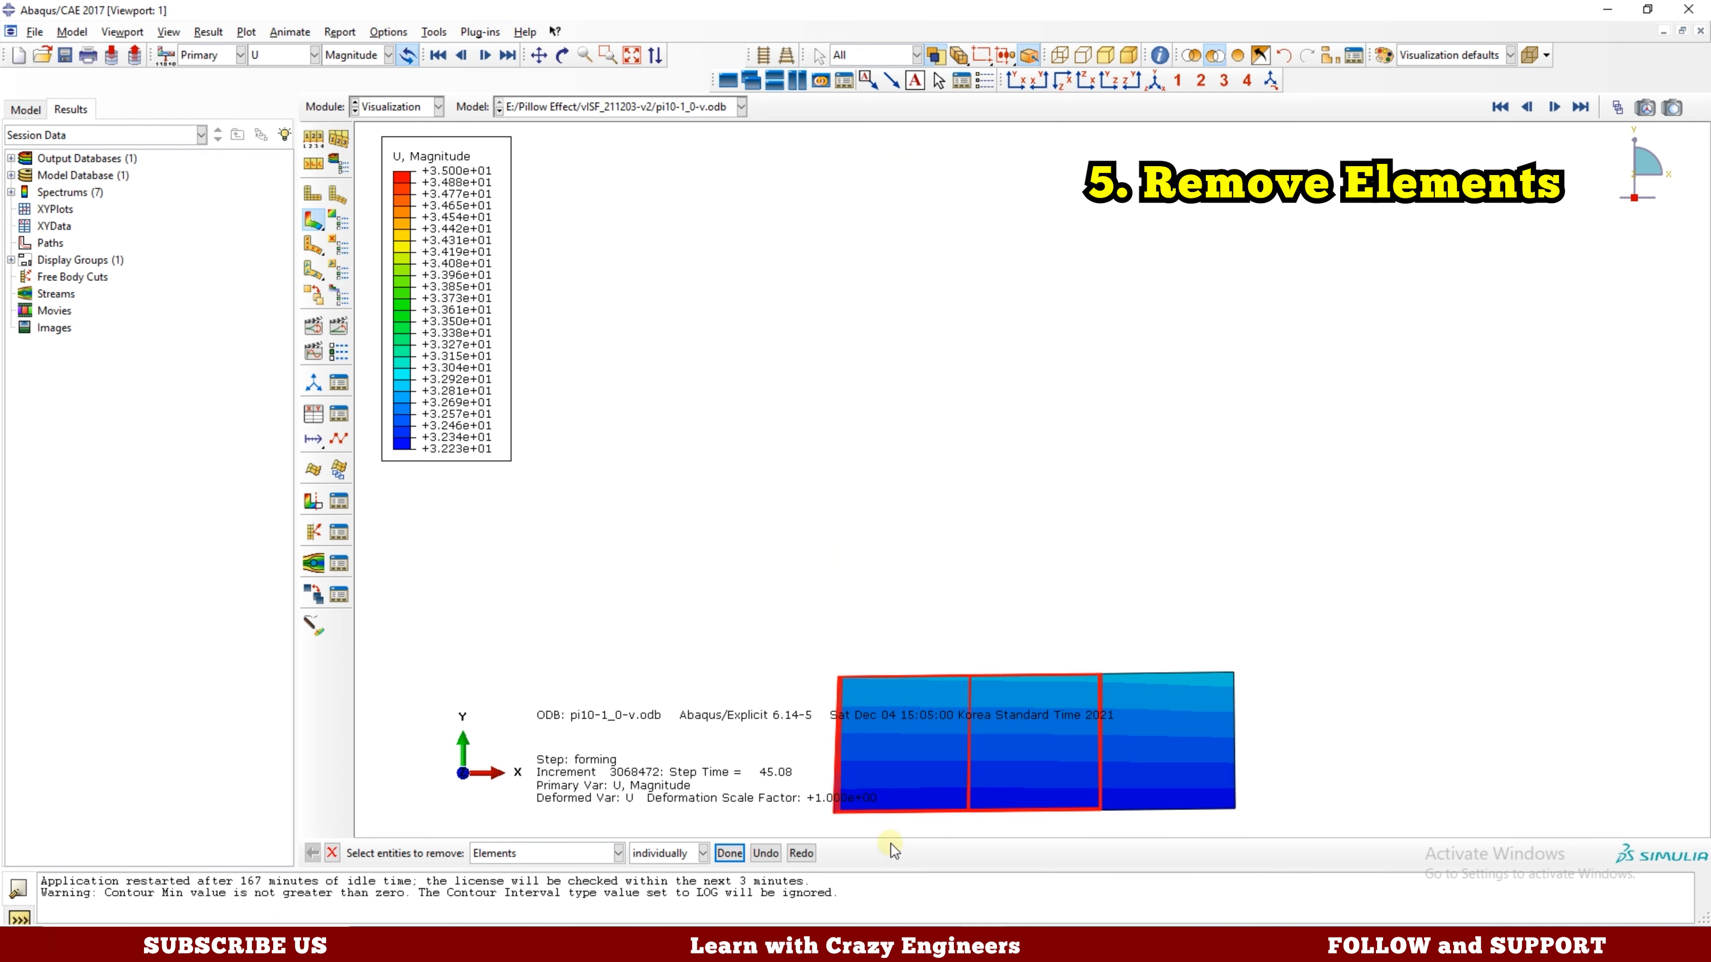
left_click(730, 852)
left_click(630, 57)
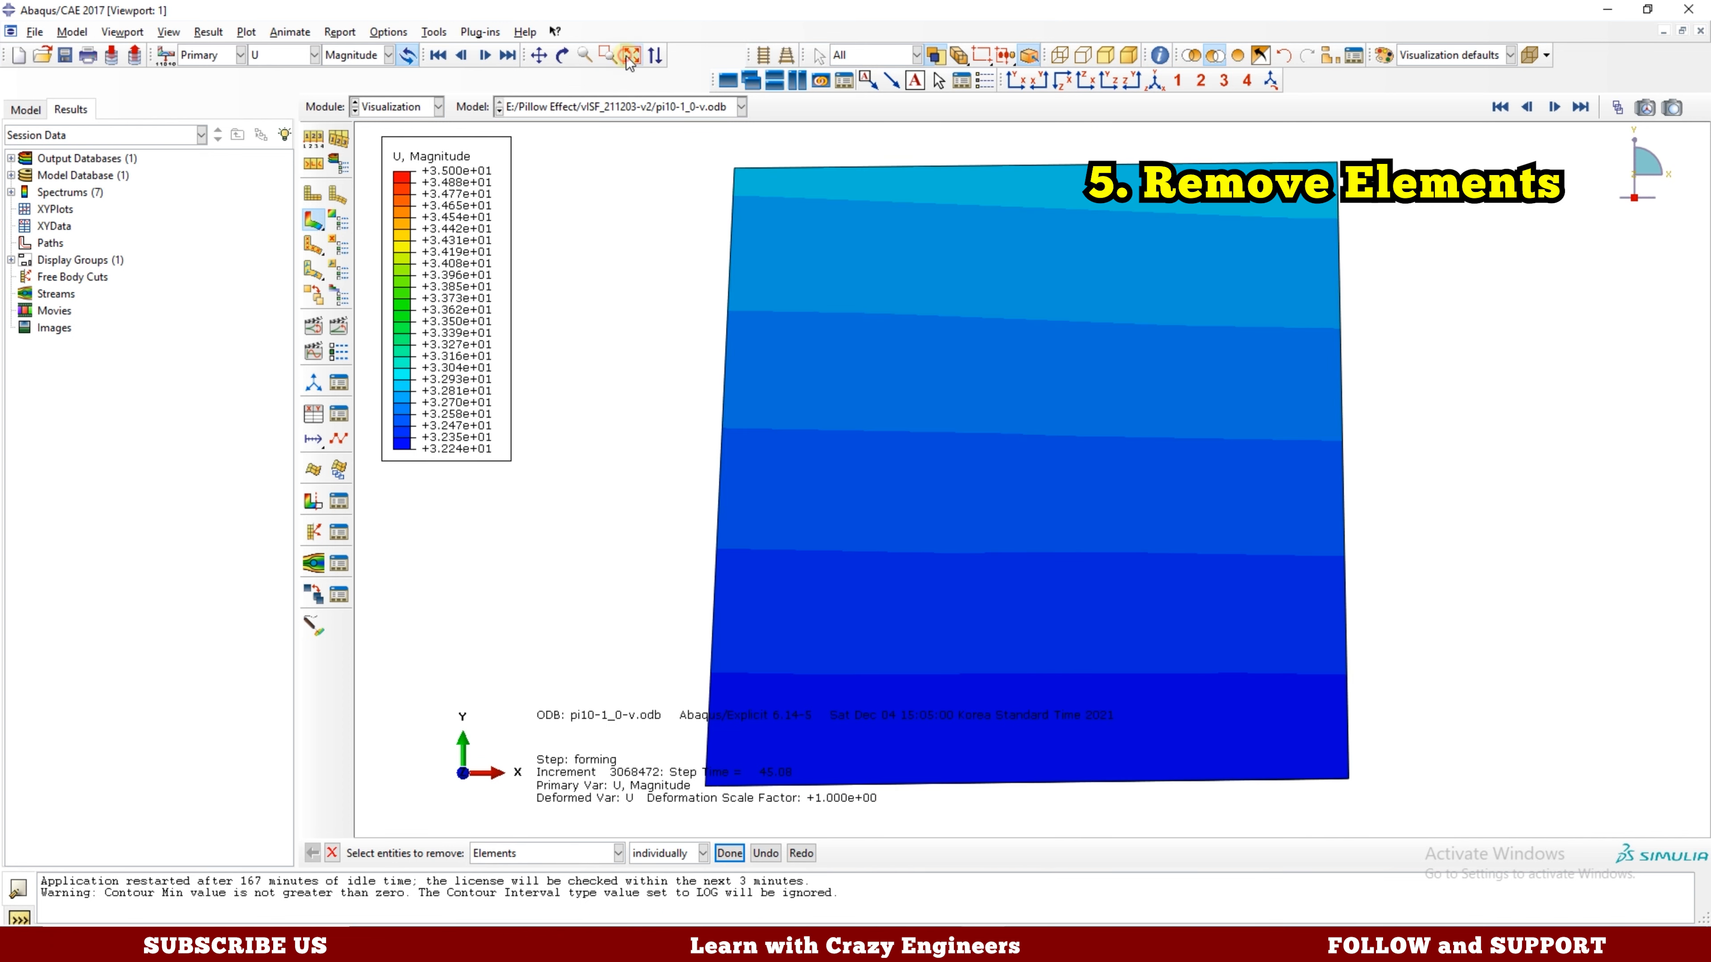
left_click(562, 56)
left_click_drag(982, 321, 1044, 432)
middle_click(1045, 425)
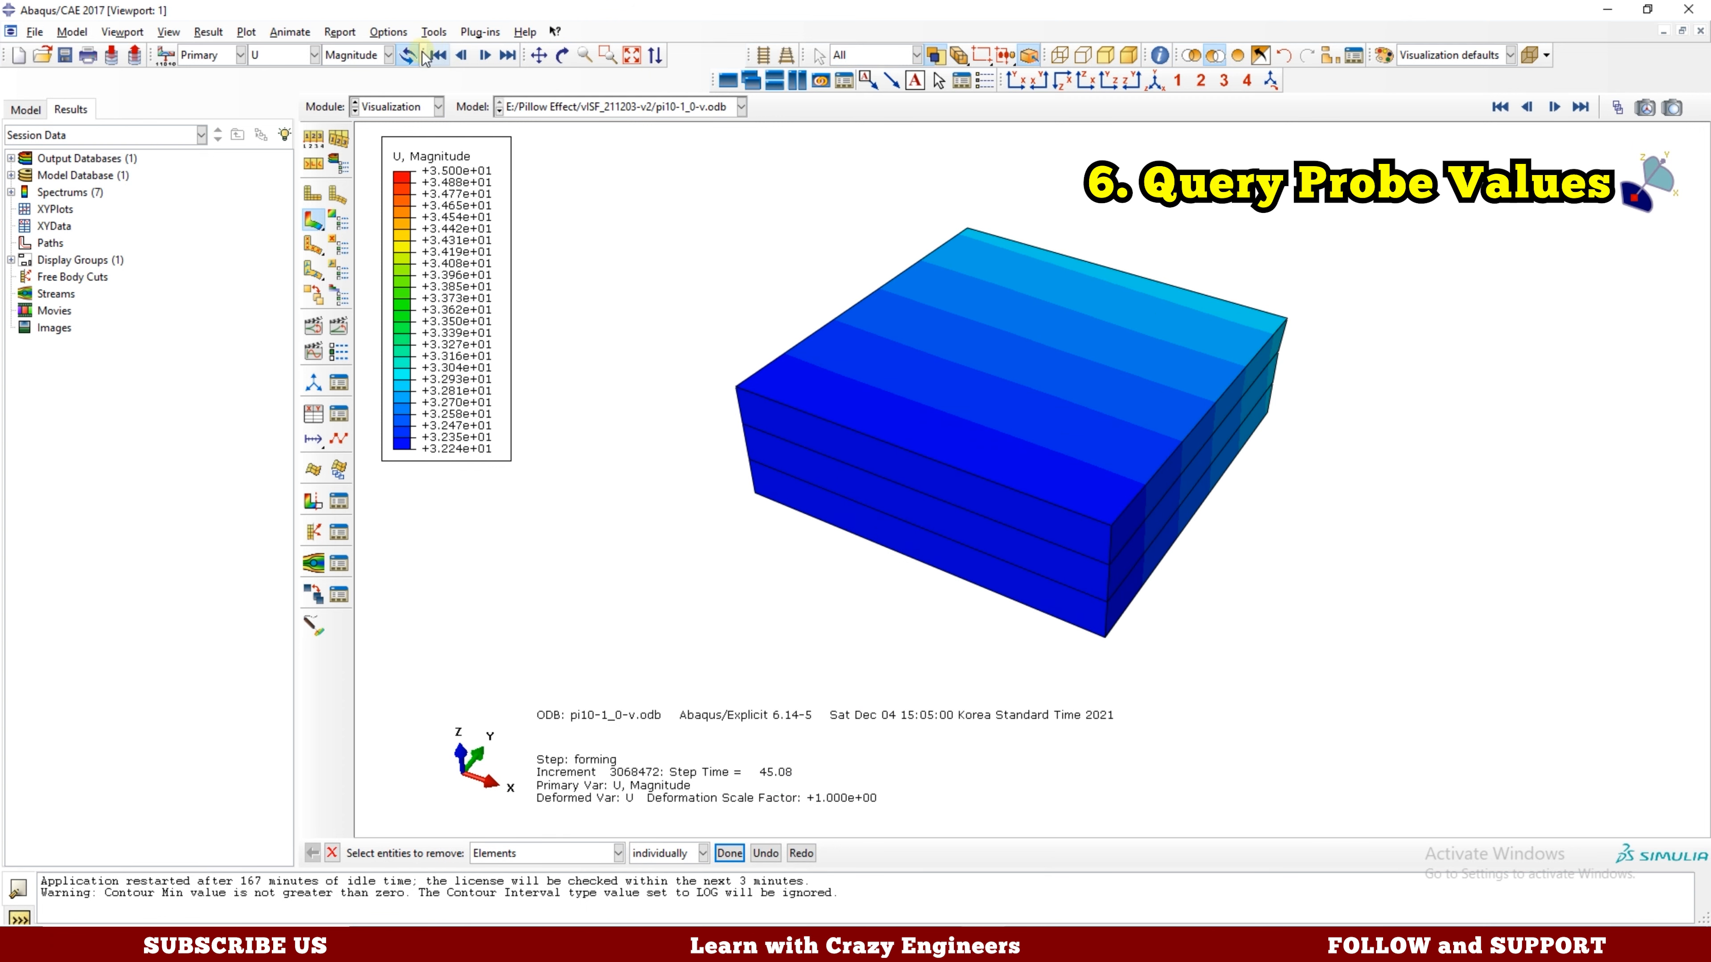
Start the Probe values query for U, Magnitude and set it to probe Nodes.
left_click(434, 33)
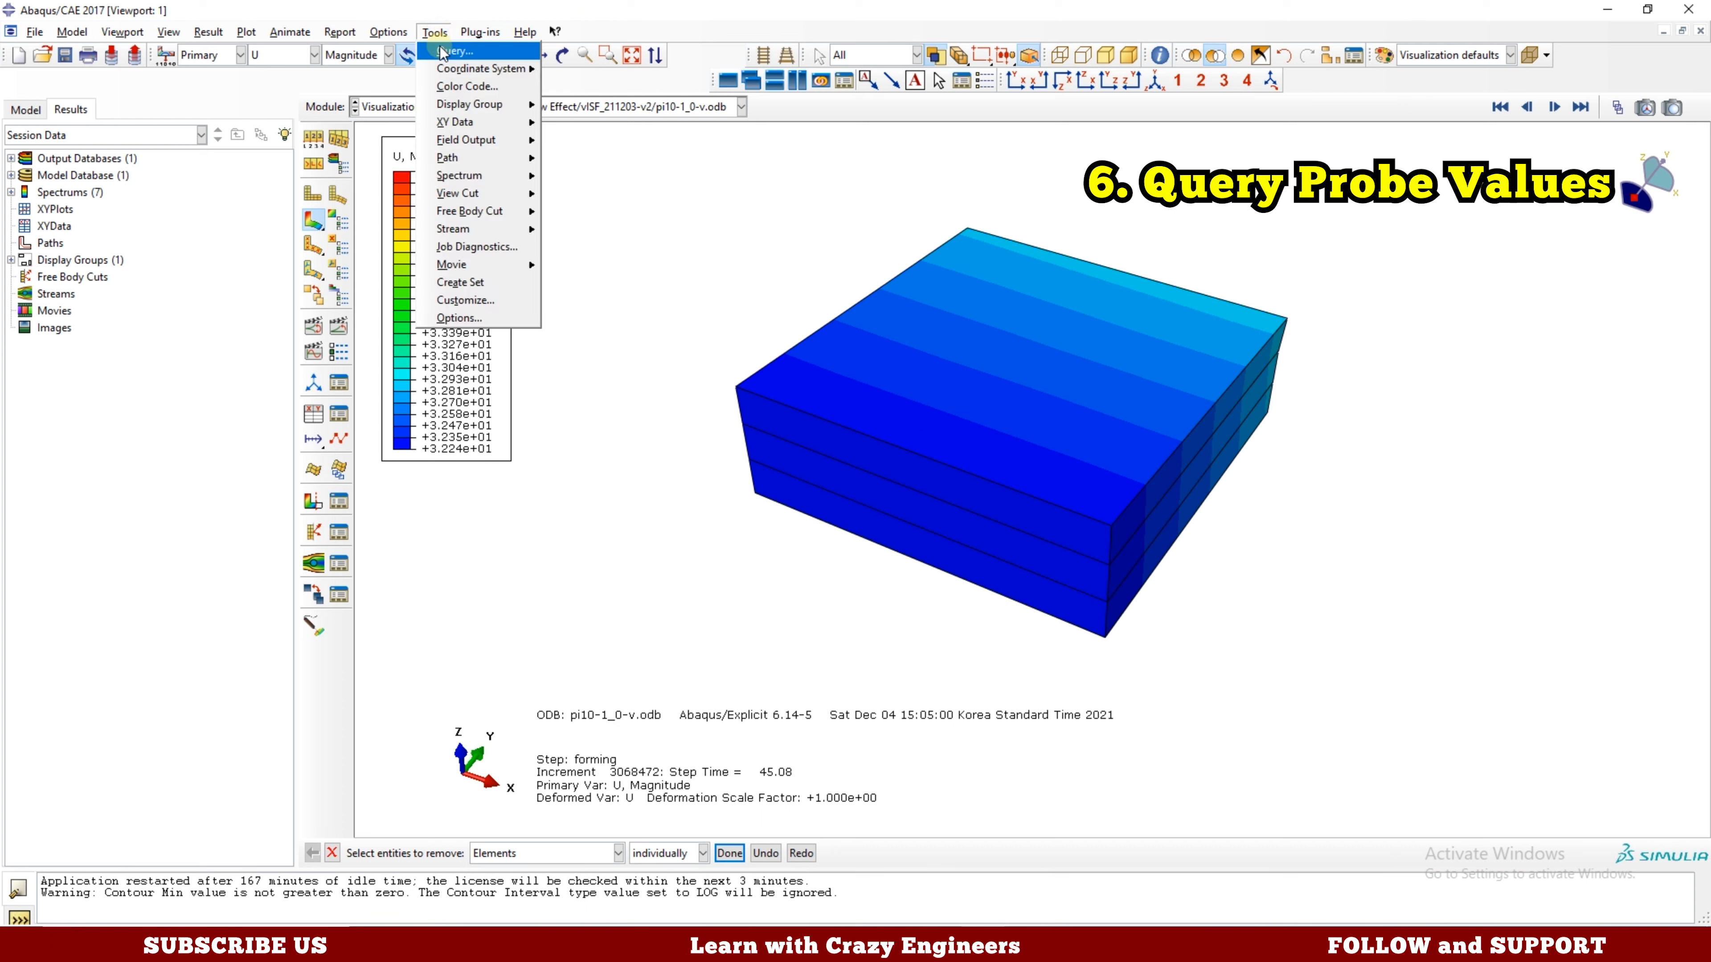
left_click(467, 53)
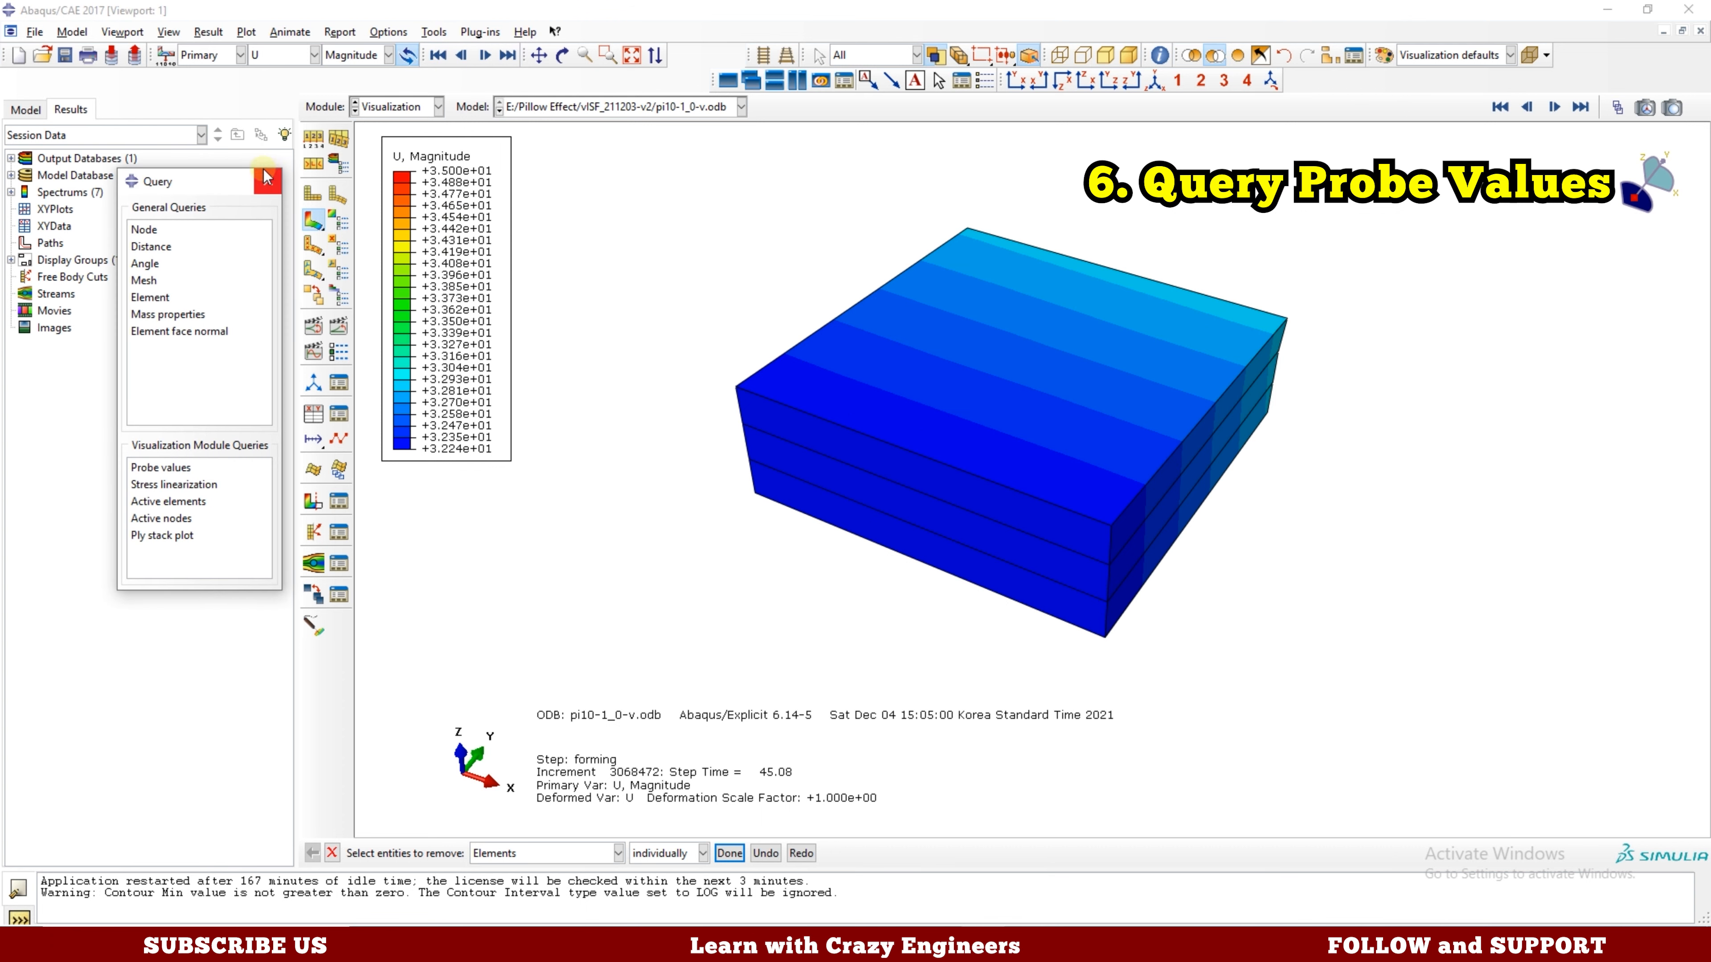
left_click_drag(208, 177, 231, 103)
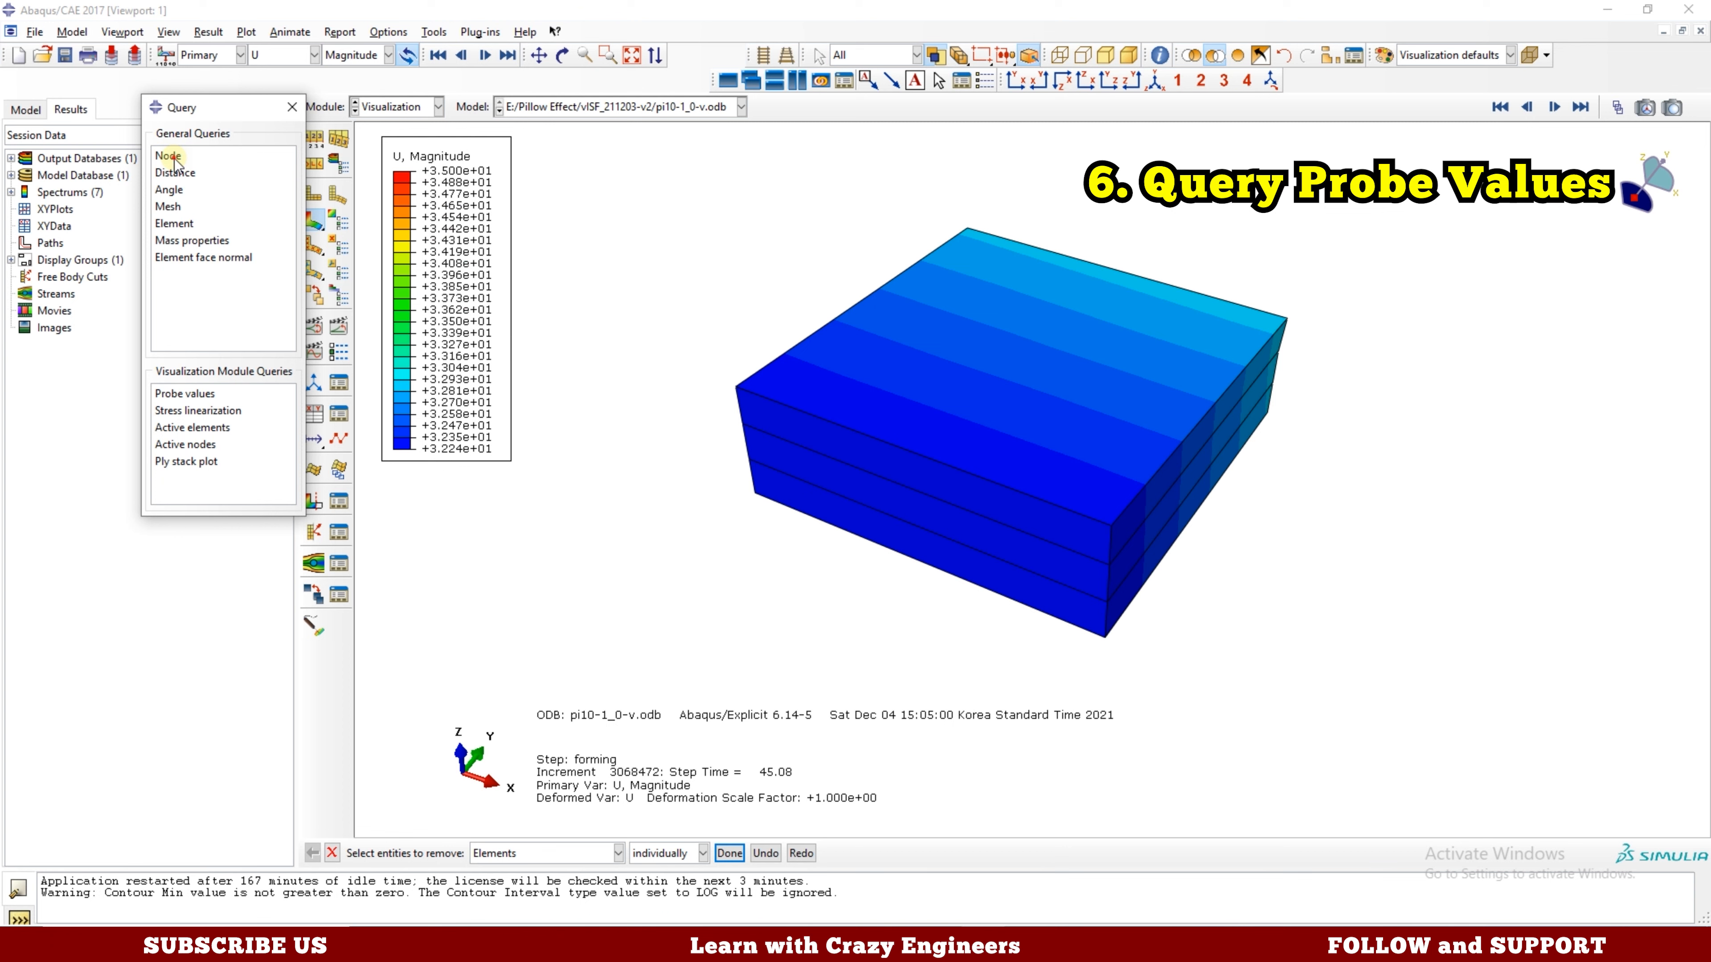
left_click(229, 157)
left_click(191, 395)
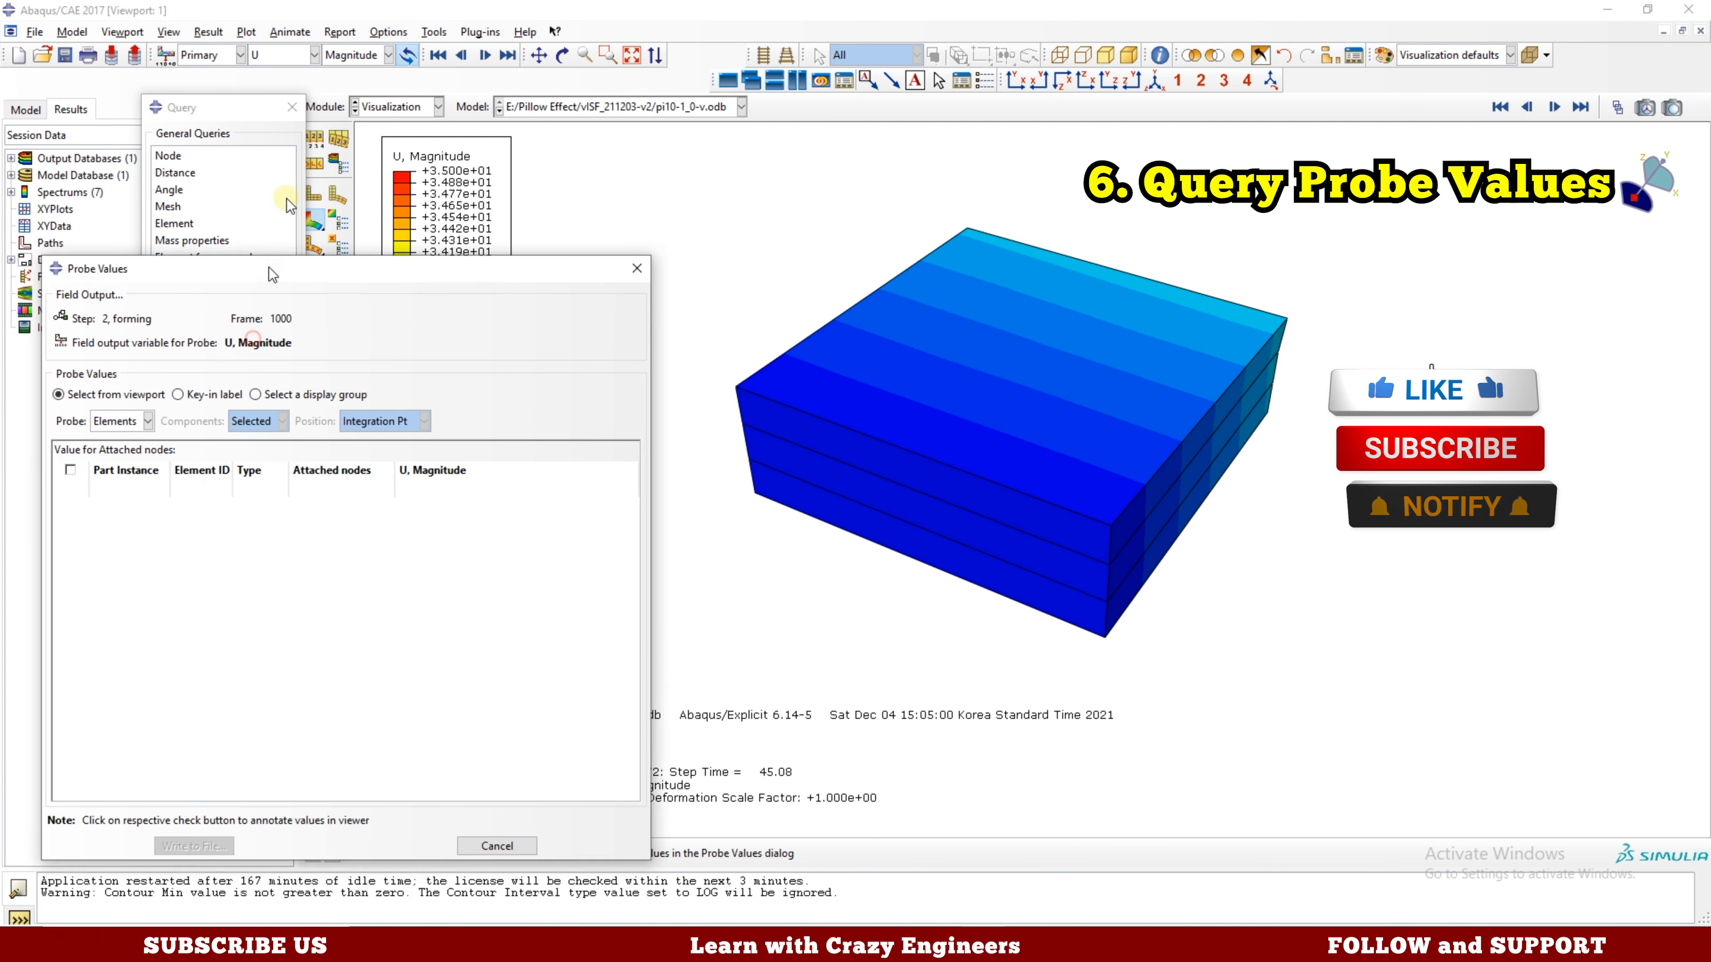
left_click_drag(263, 318, 310, 128)
left_click(183, 273)
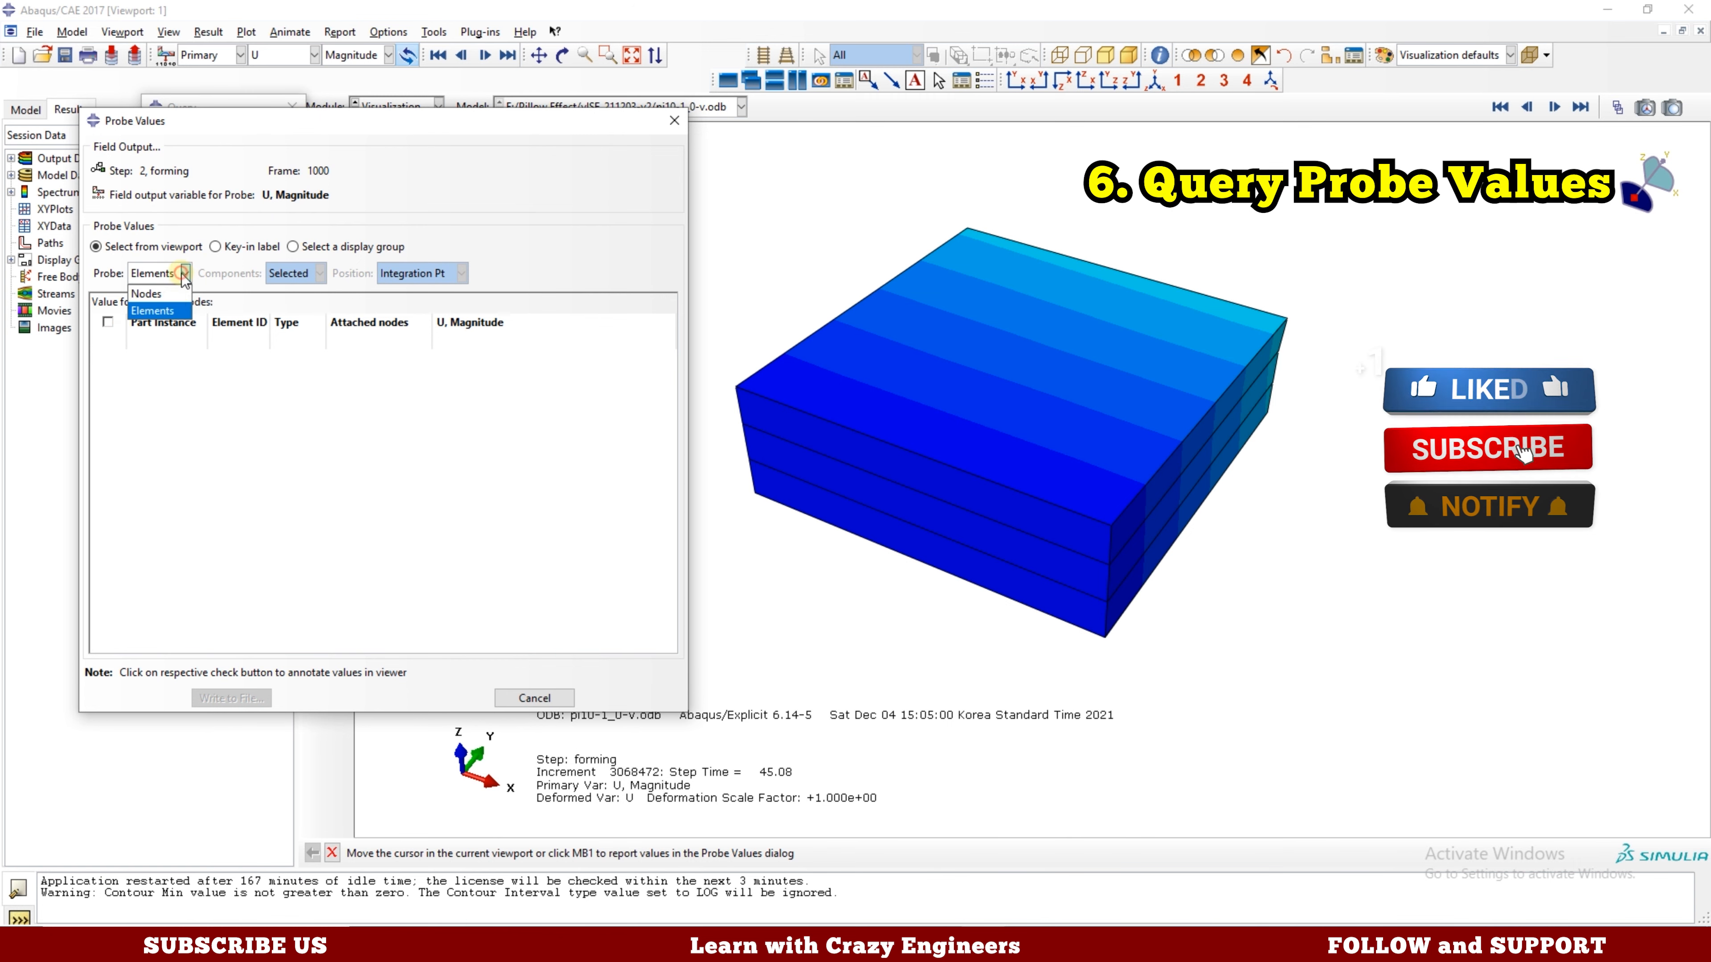
left_click(155, 297)
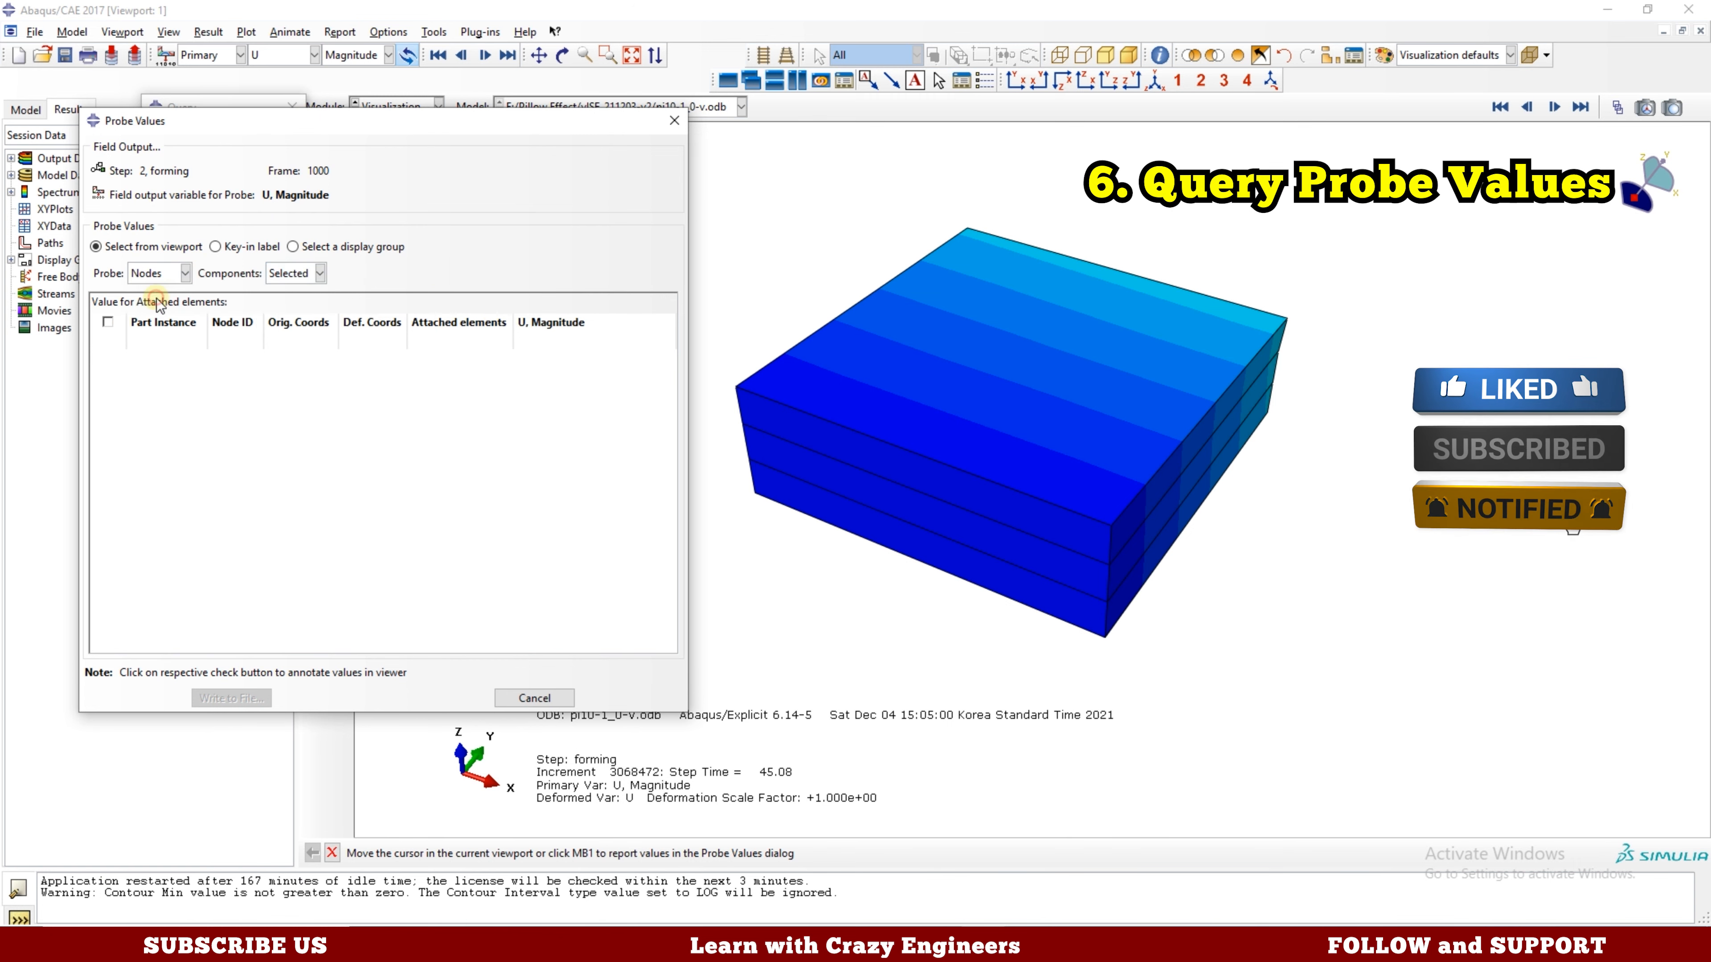
Probe the four nodes down the nearest vertical edge of the element stack and the top three nodes of the adjacent left edge.
left_click(1107, 524)
left_click(1109, 563)
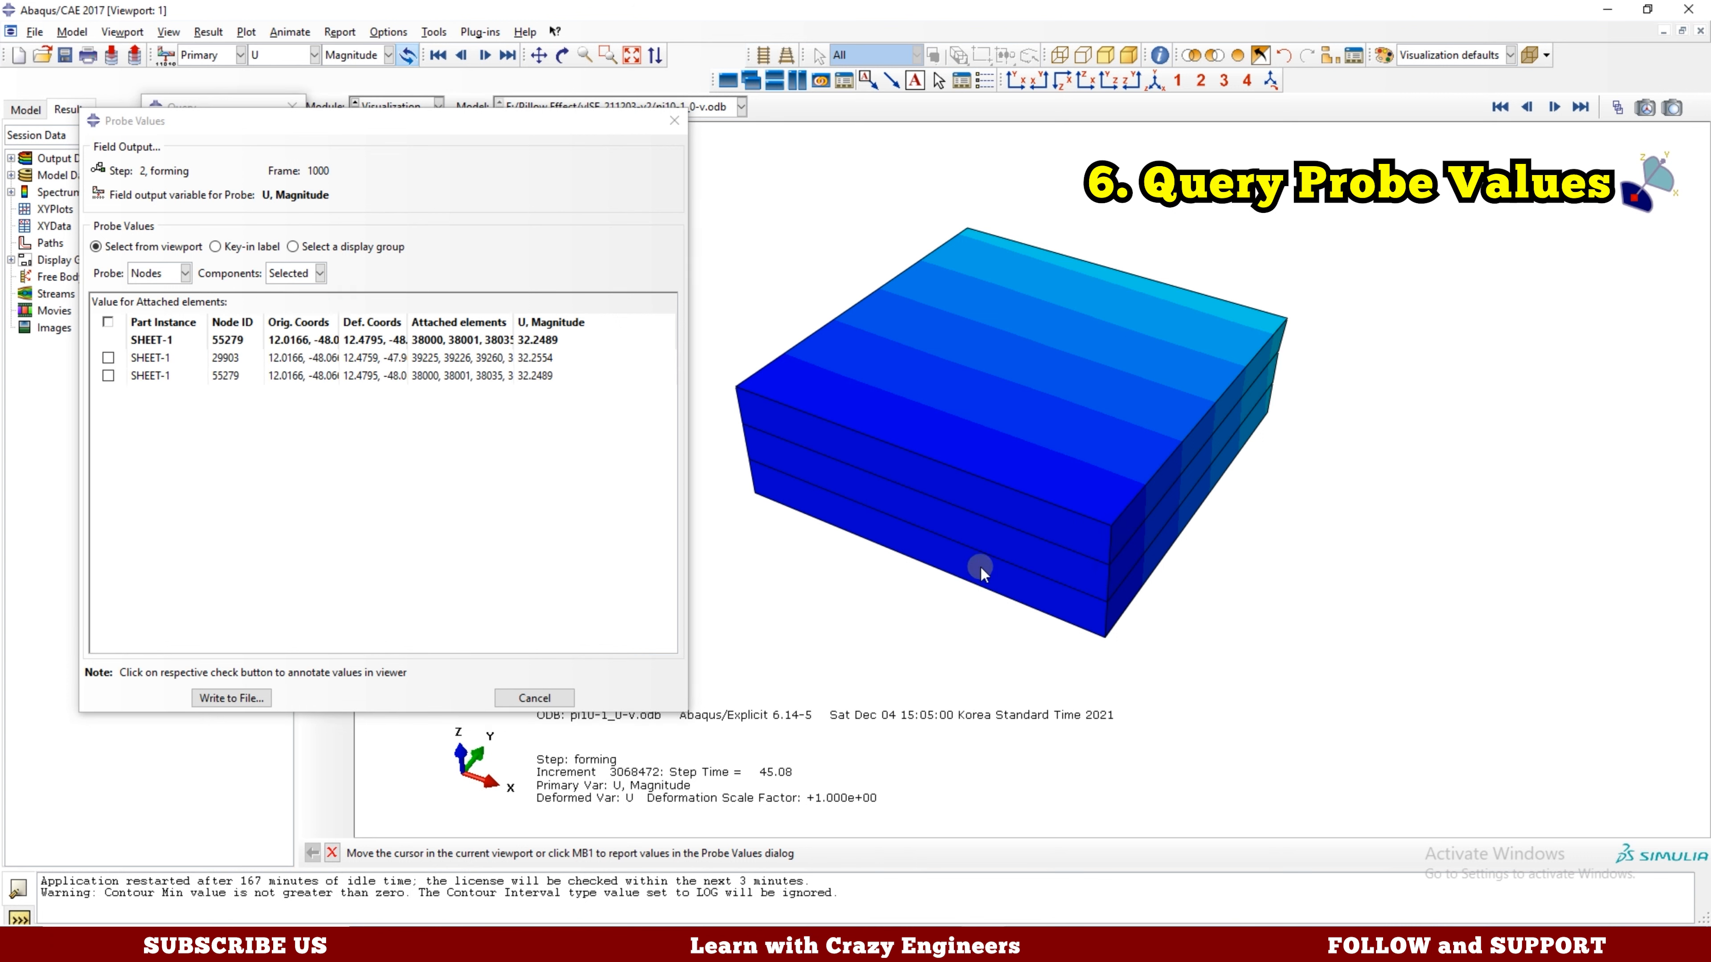
left_click(1102, 599)
left_click(1105, 634)
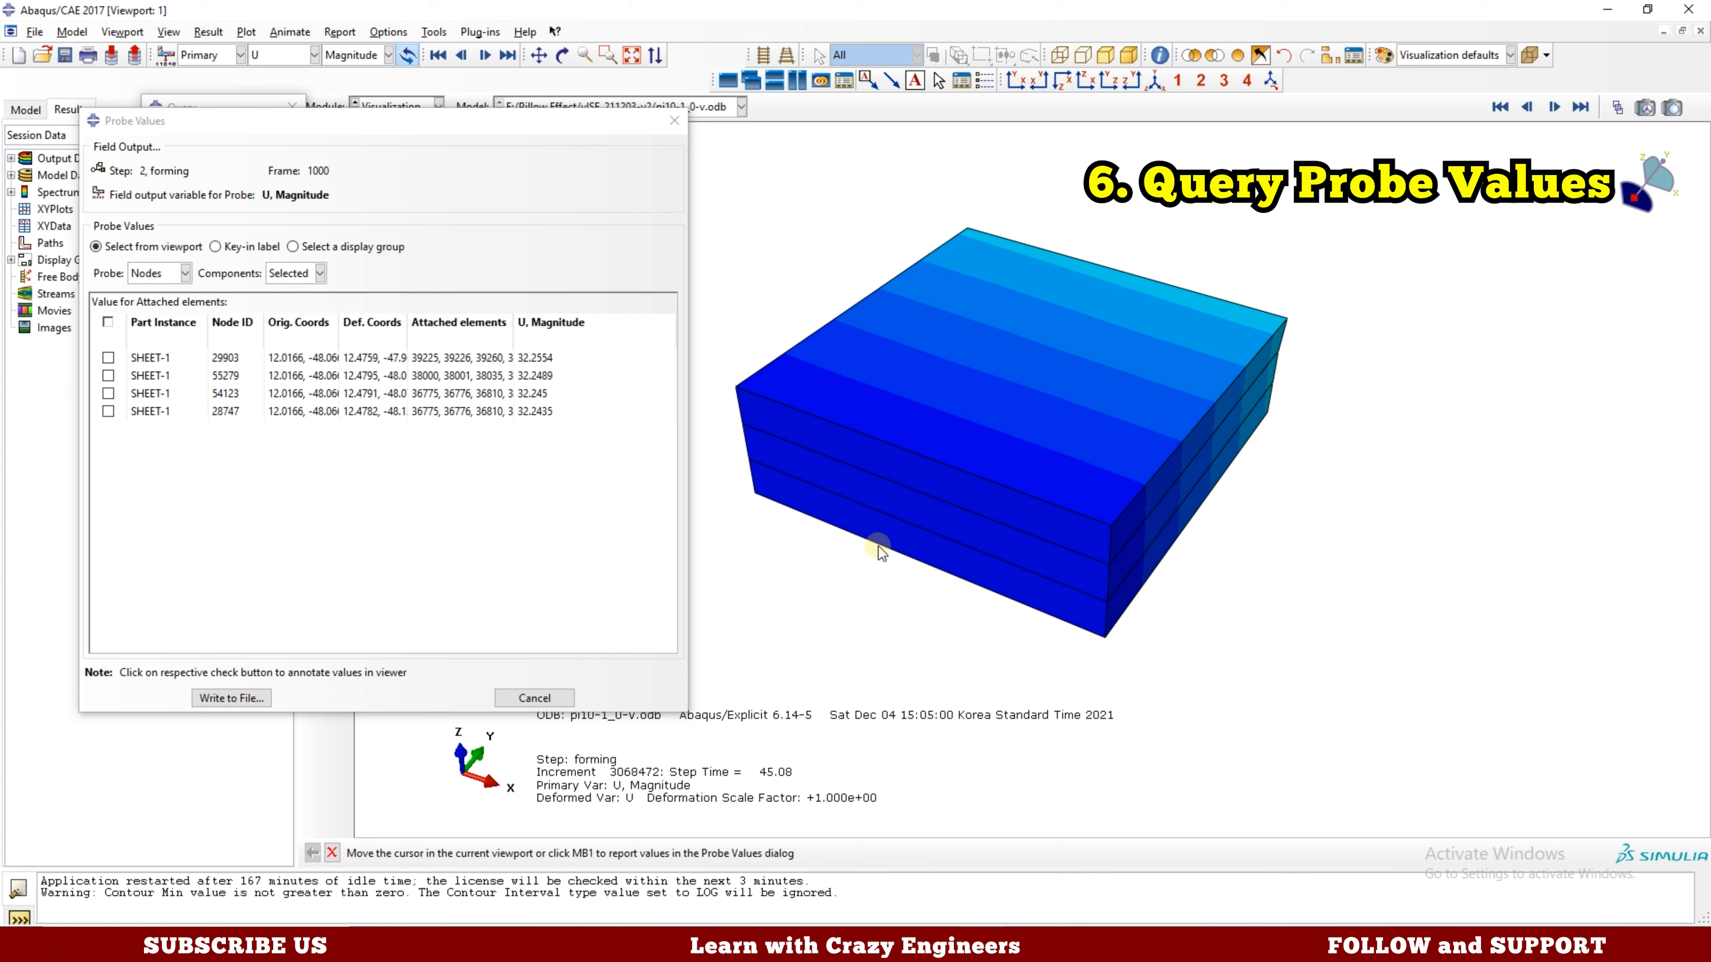
left_click(738, 390)
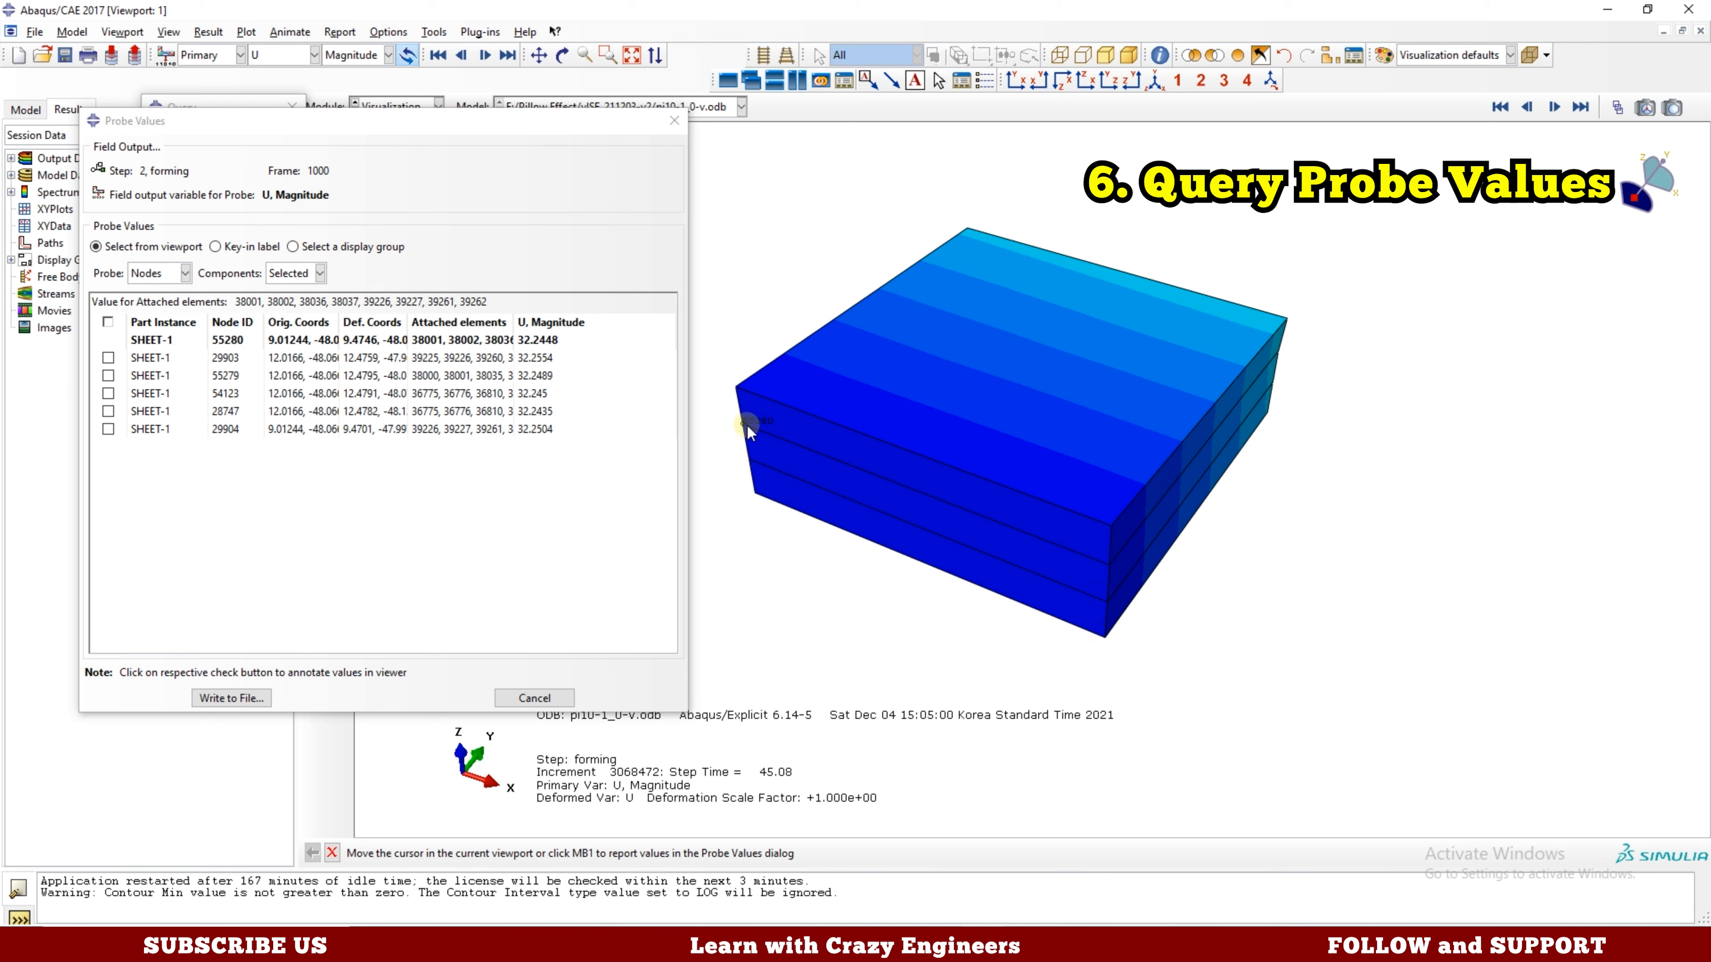
left_click(746, 424)
left_click(748, 462)
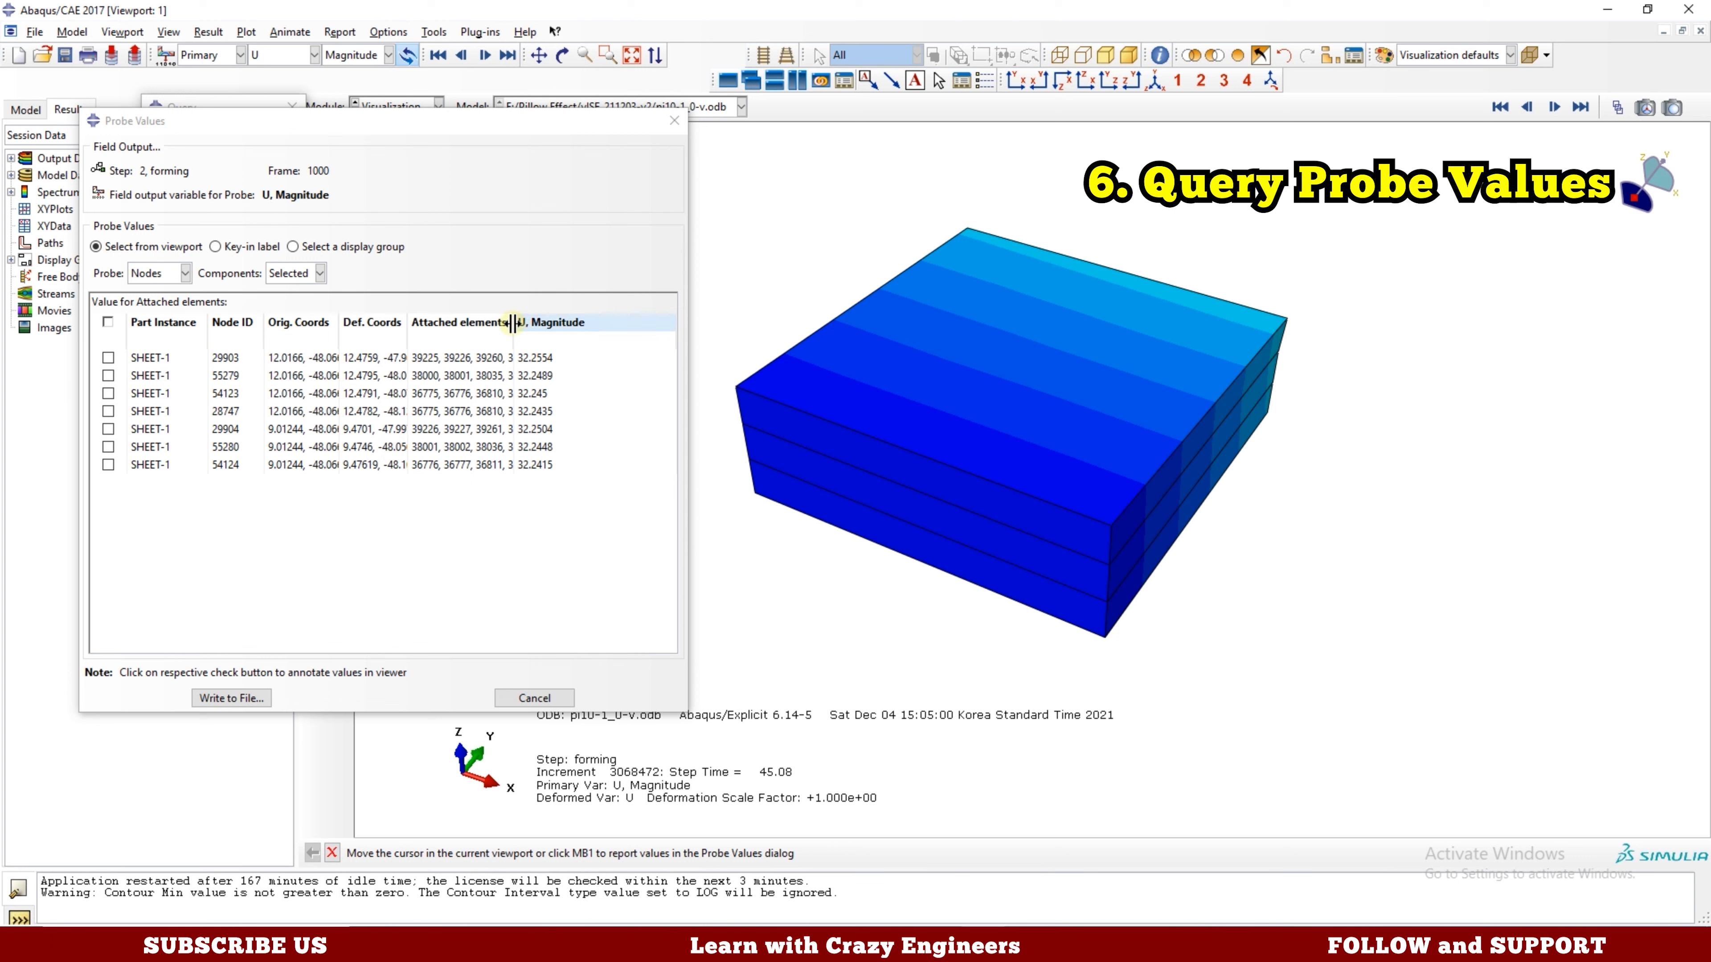
Widen the Orig. Coords, Def. Coords and Attached elements columns of the probe table so their values are readable.
left_click(388, 324)
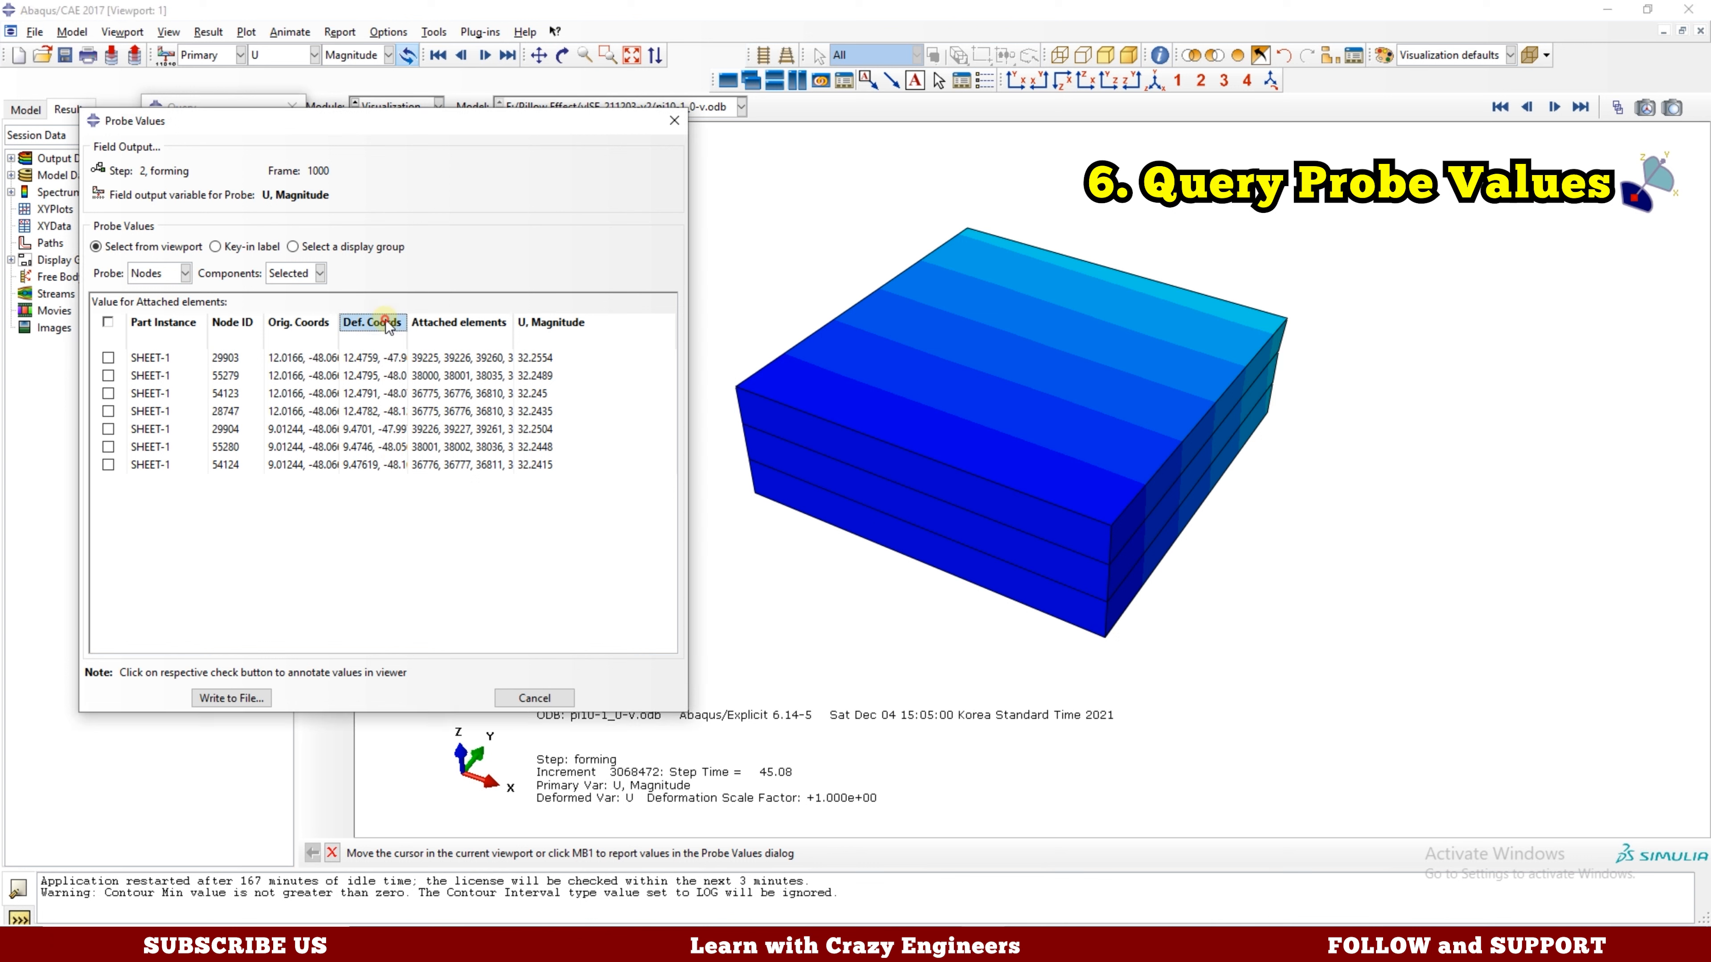
left_click(320, 326)
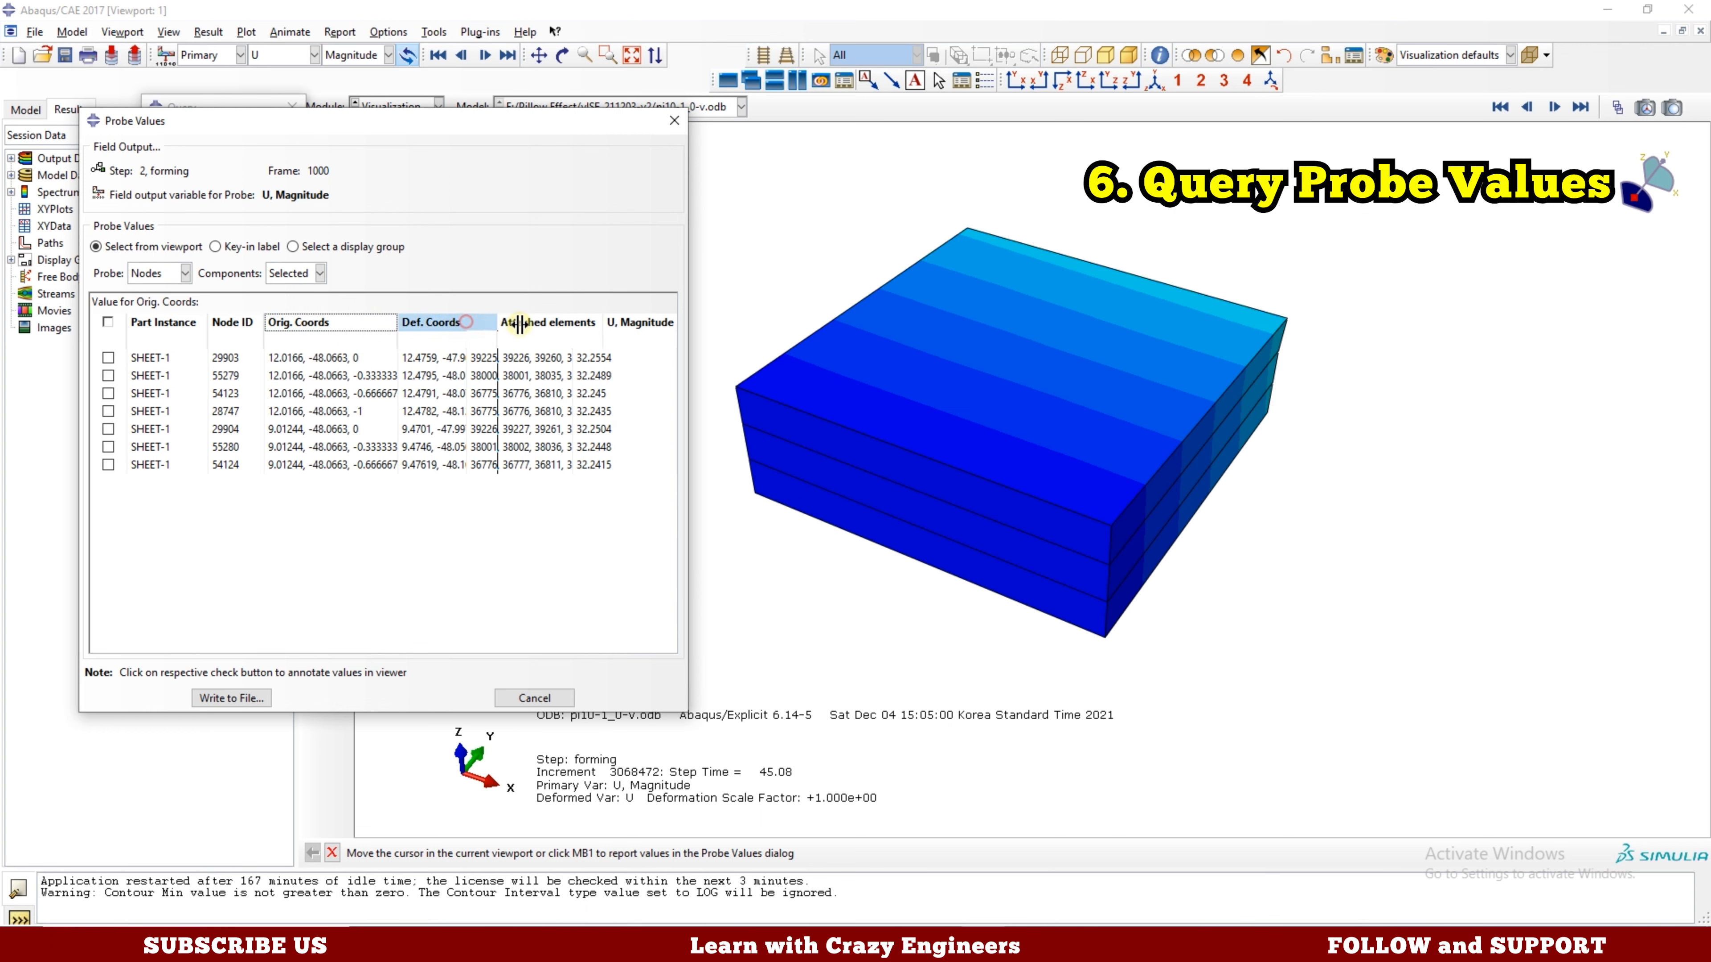
double_click(467, 322)
left_click_drag(486, 643, 631, 644)
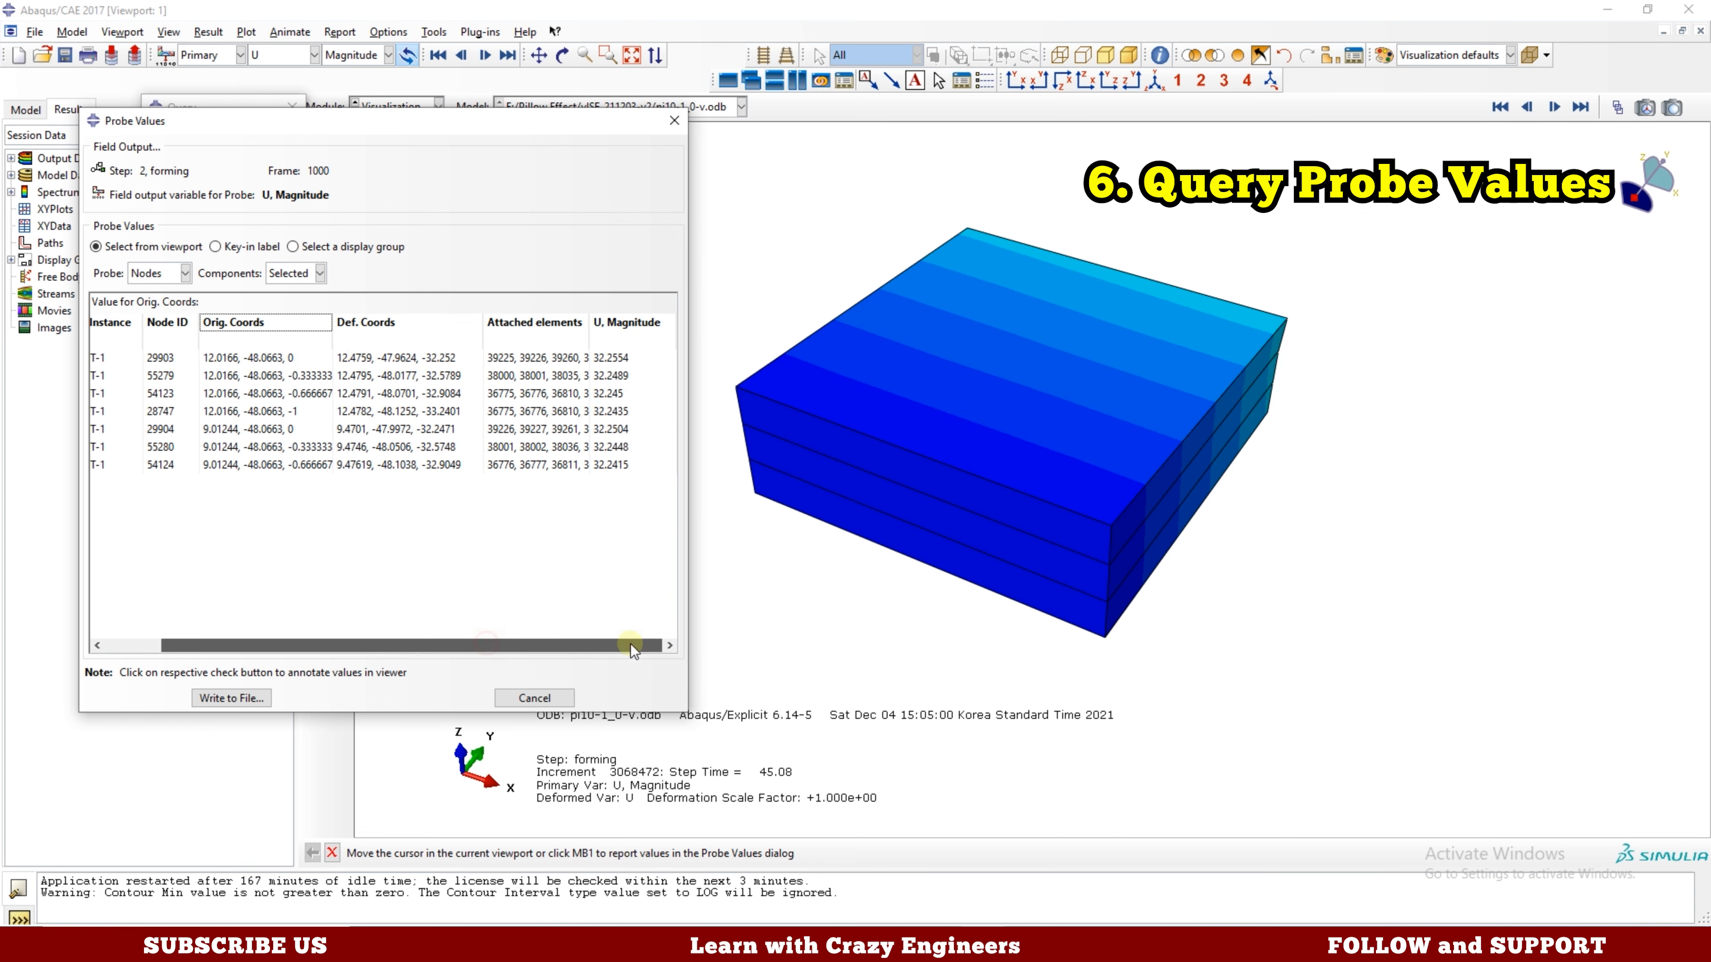
mouse_move(588, 317)
left_mouse_down()
mouse_move(651, 318)
mouse_move(613, 318)
left_mouse_up()
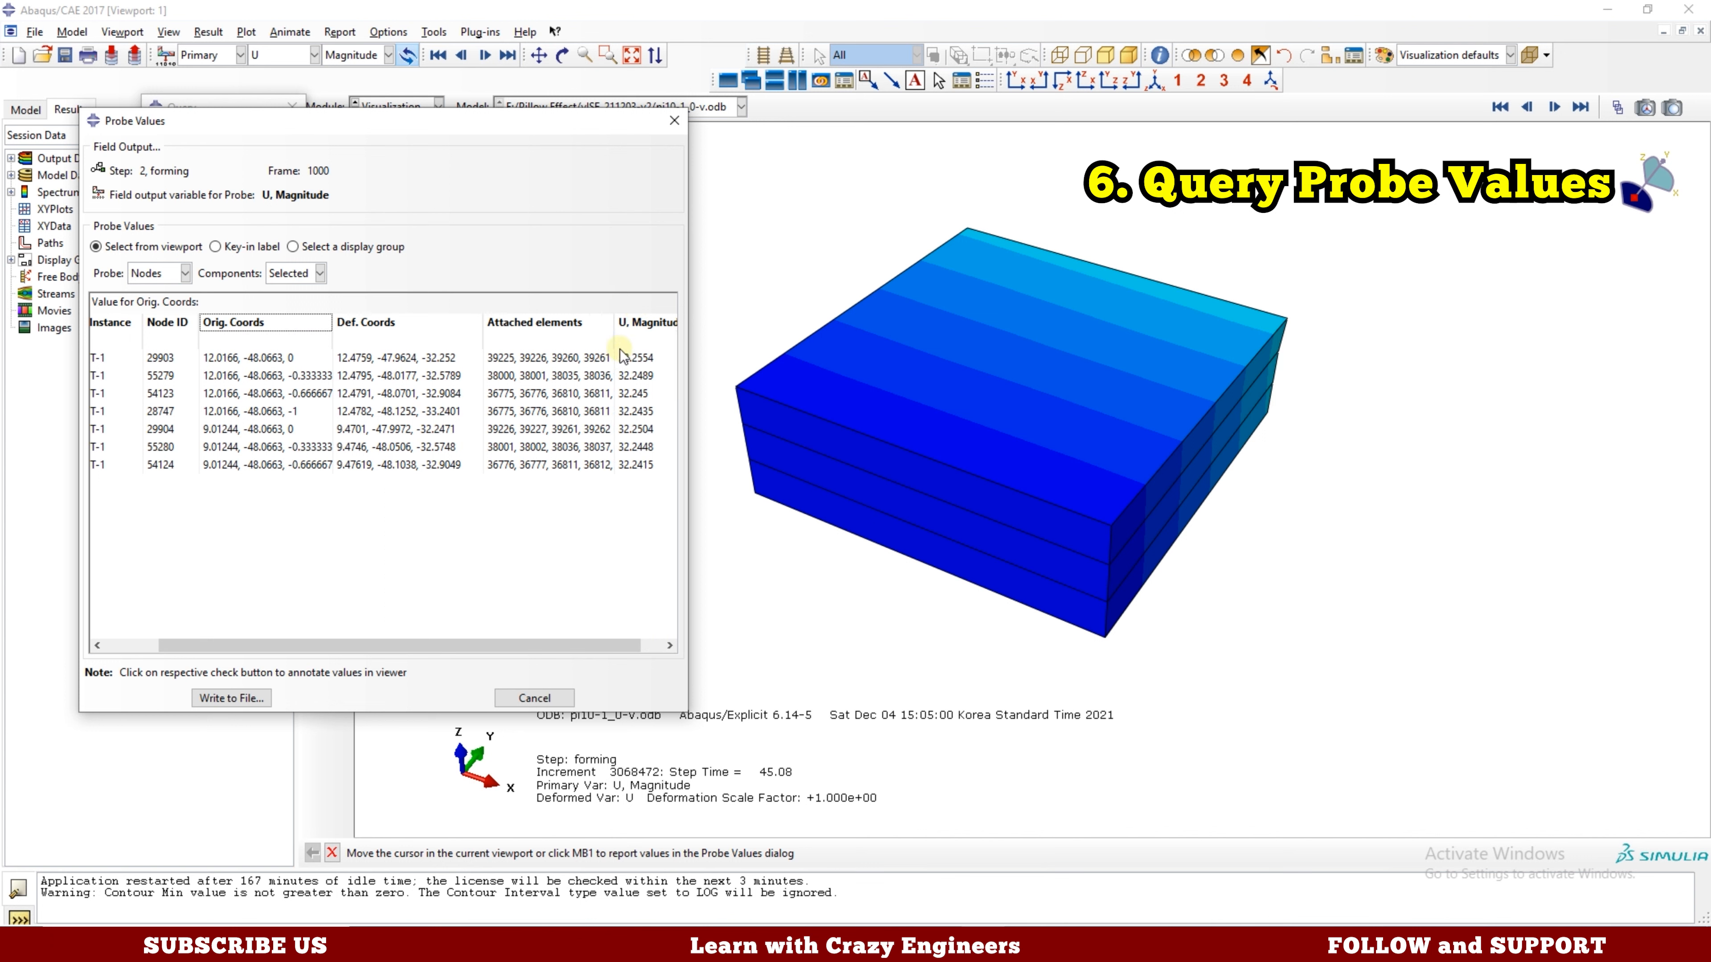
Create a display group named Node_Set from all seven probed node rows.
left_click(170, 358)
left_click(188, 465, "shift")
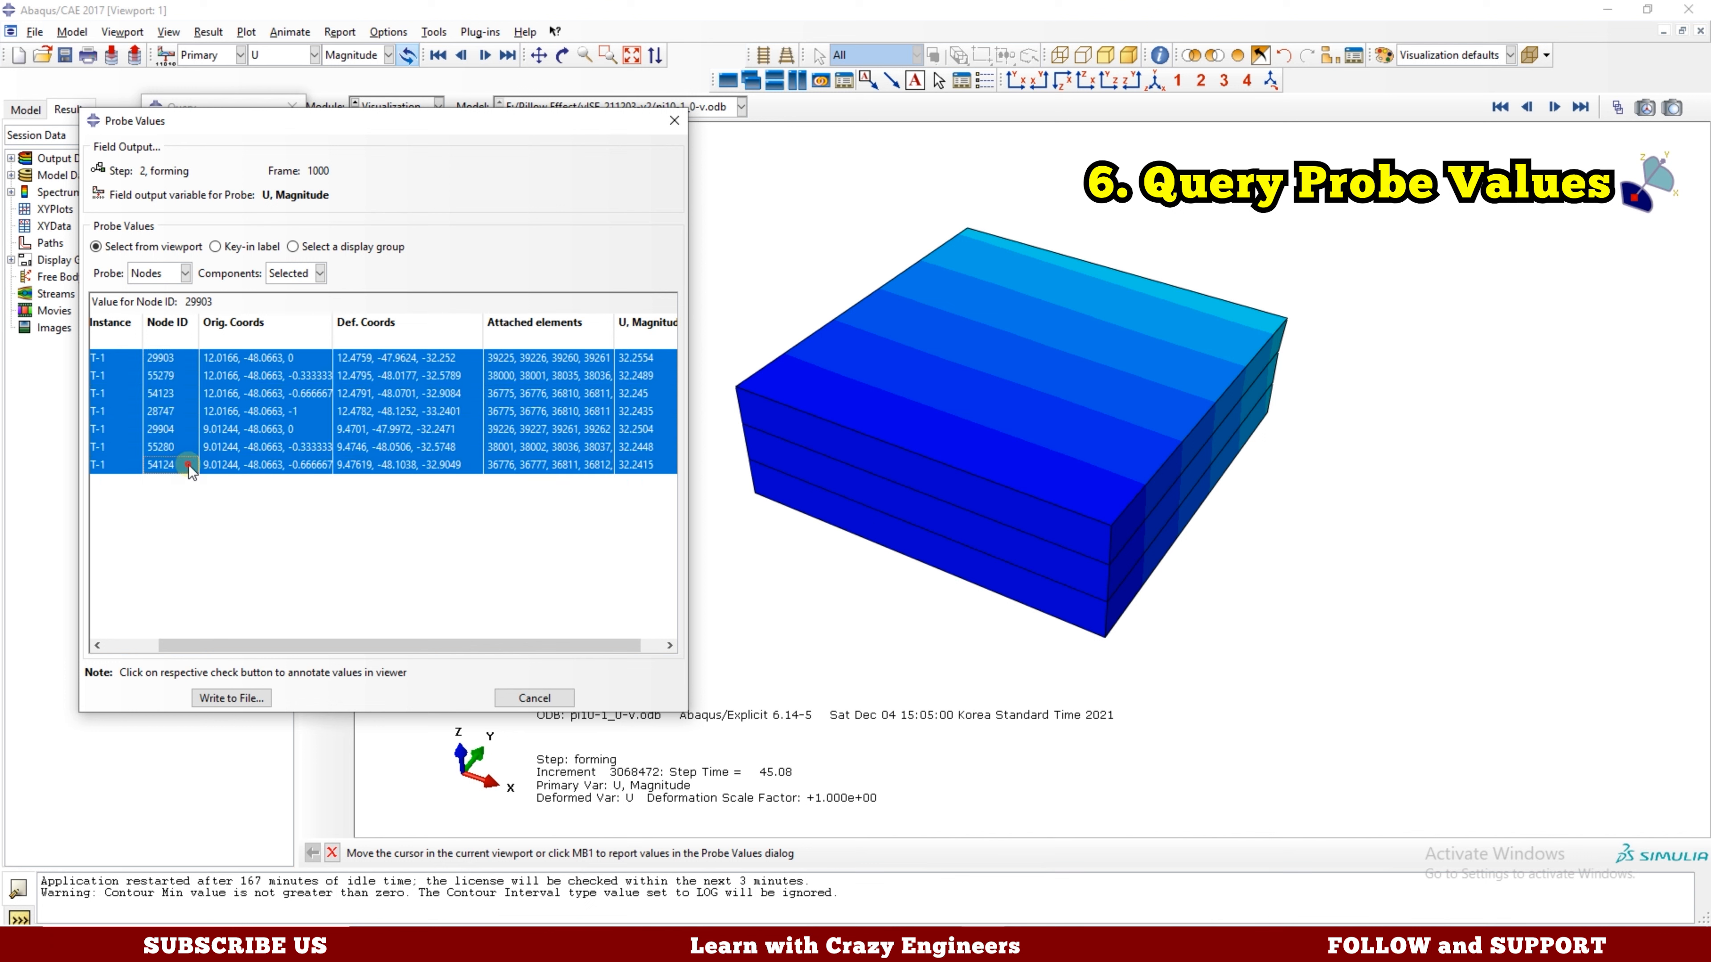
right_click(175, 396)
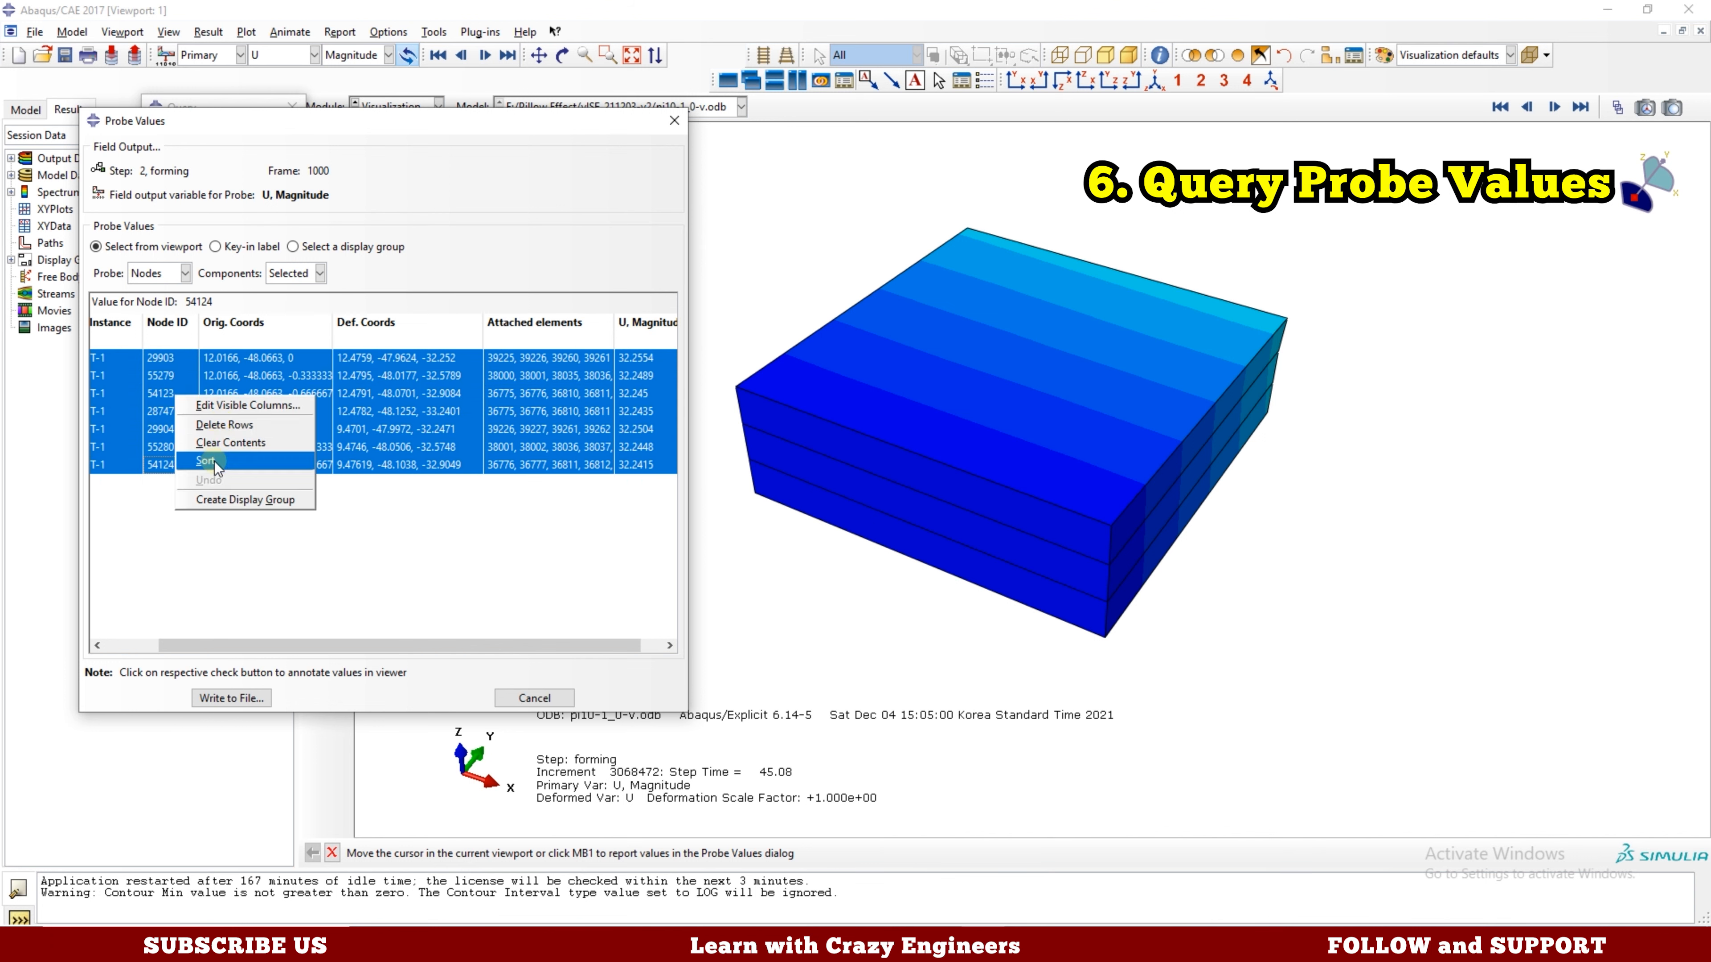
left_click(252, 500)
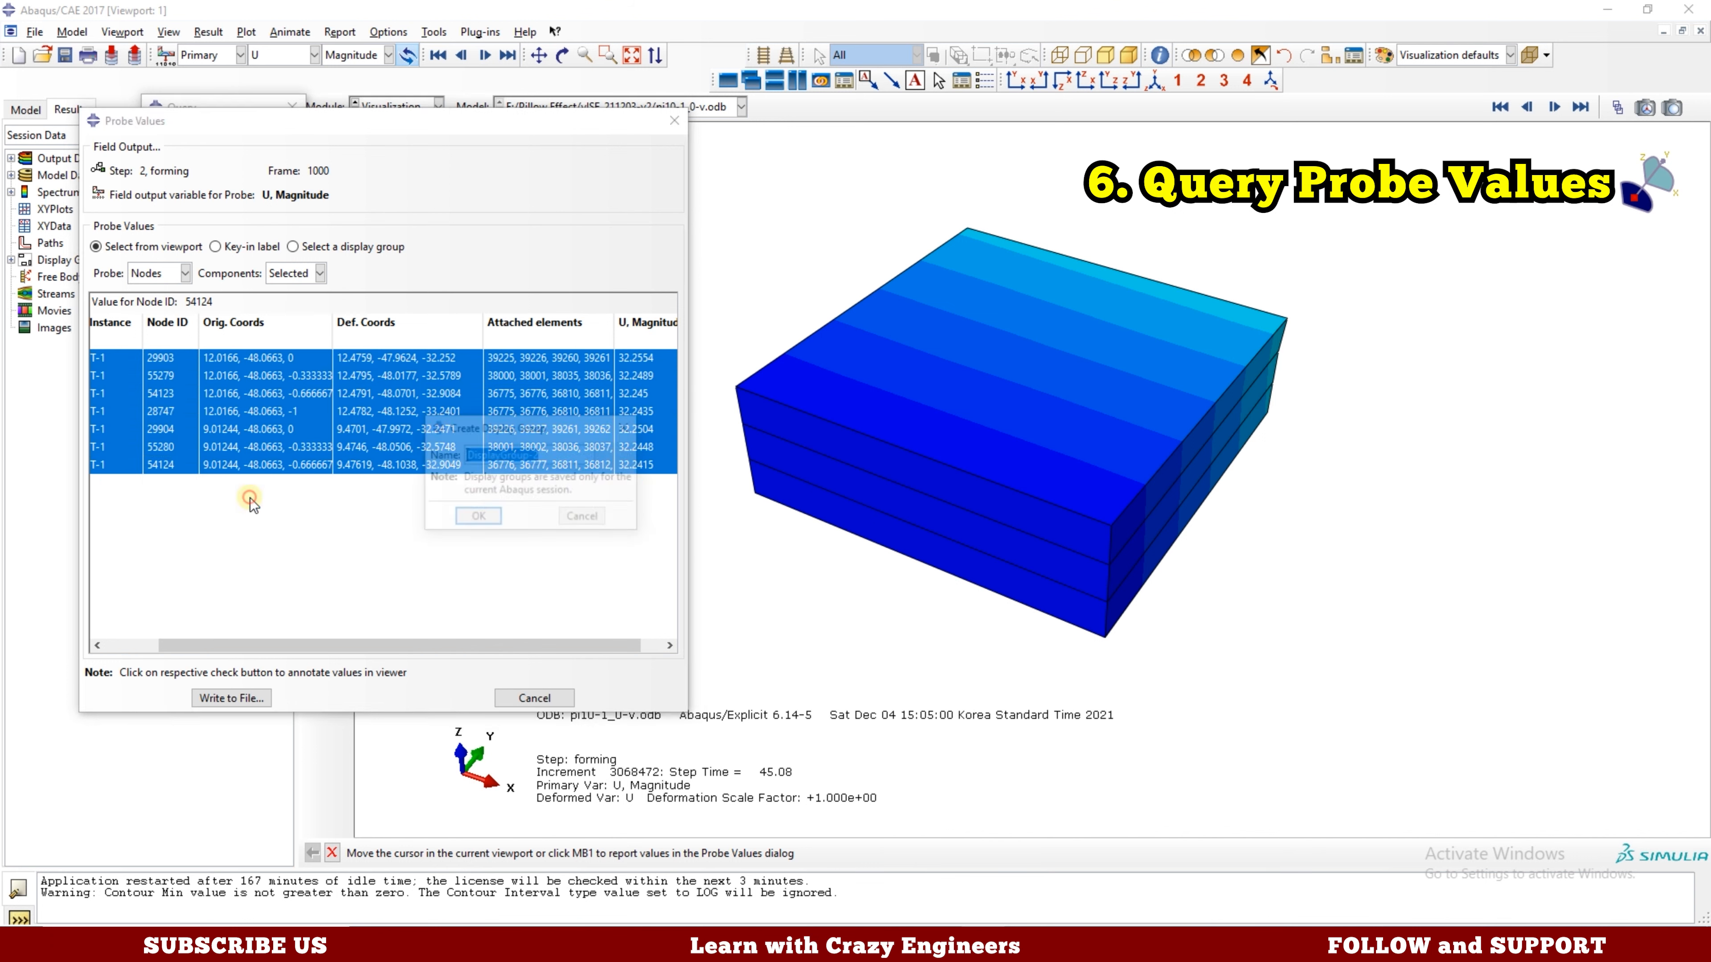
type("E")
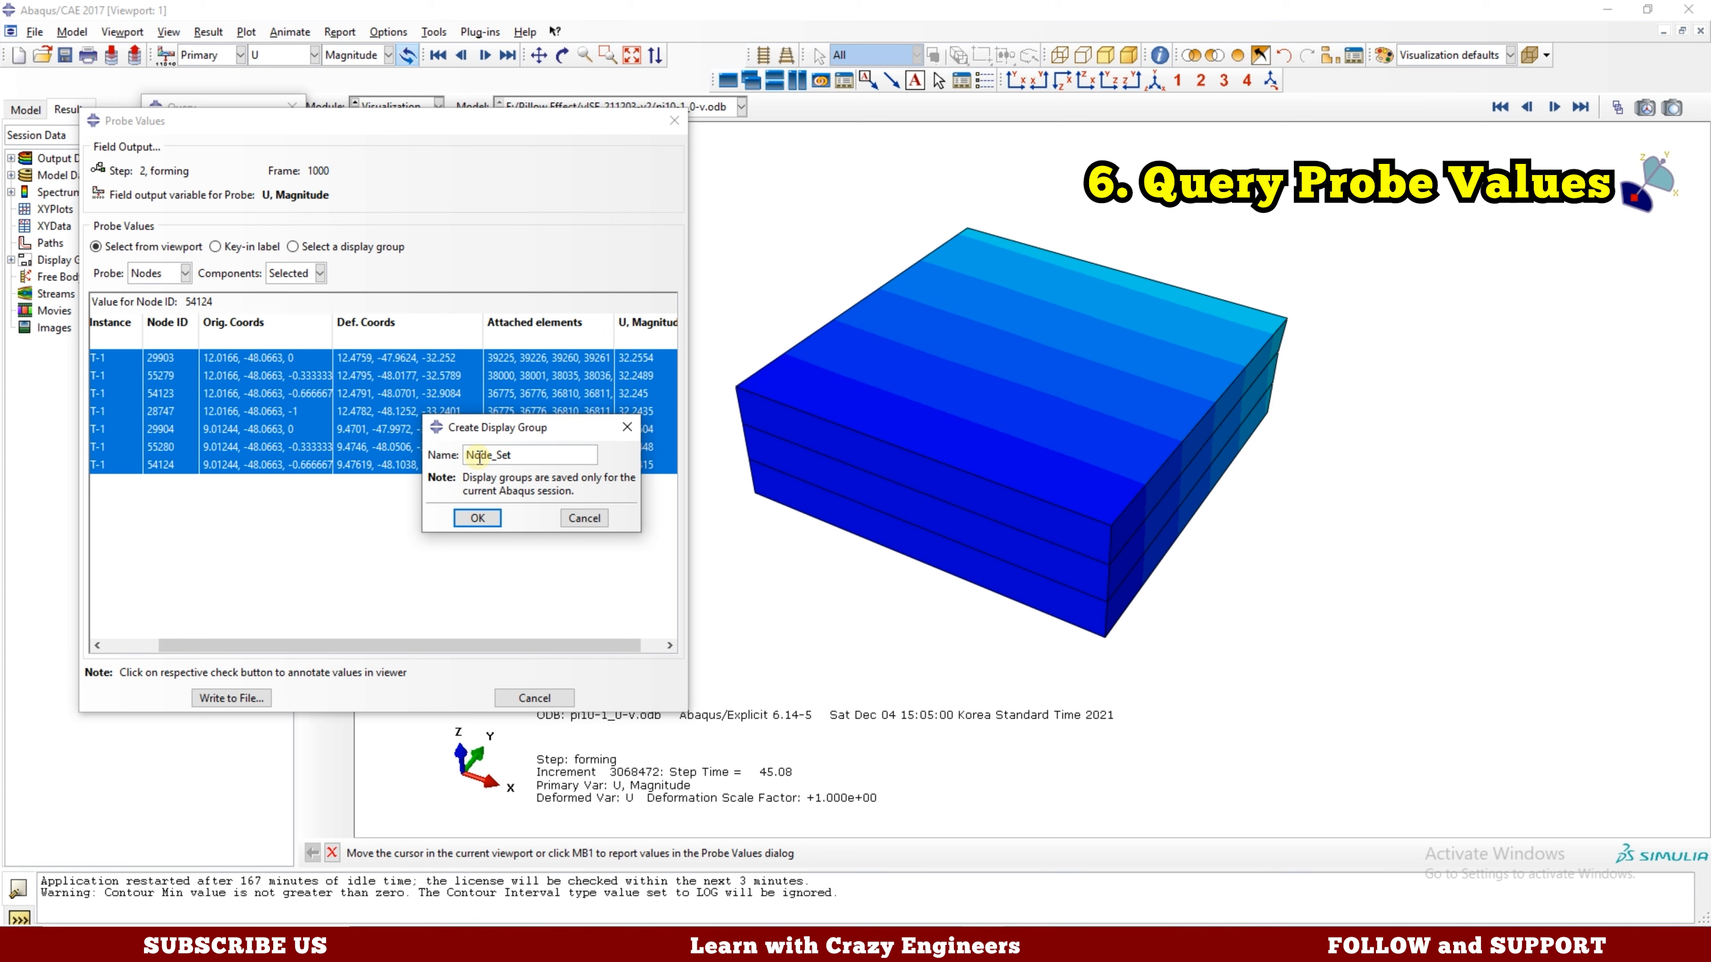
left_click(478, 518)
Close the probe table without writing its values to file and plot S, Mises as the primary variable.
left_click(535, 698)
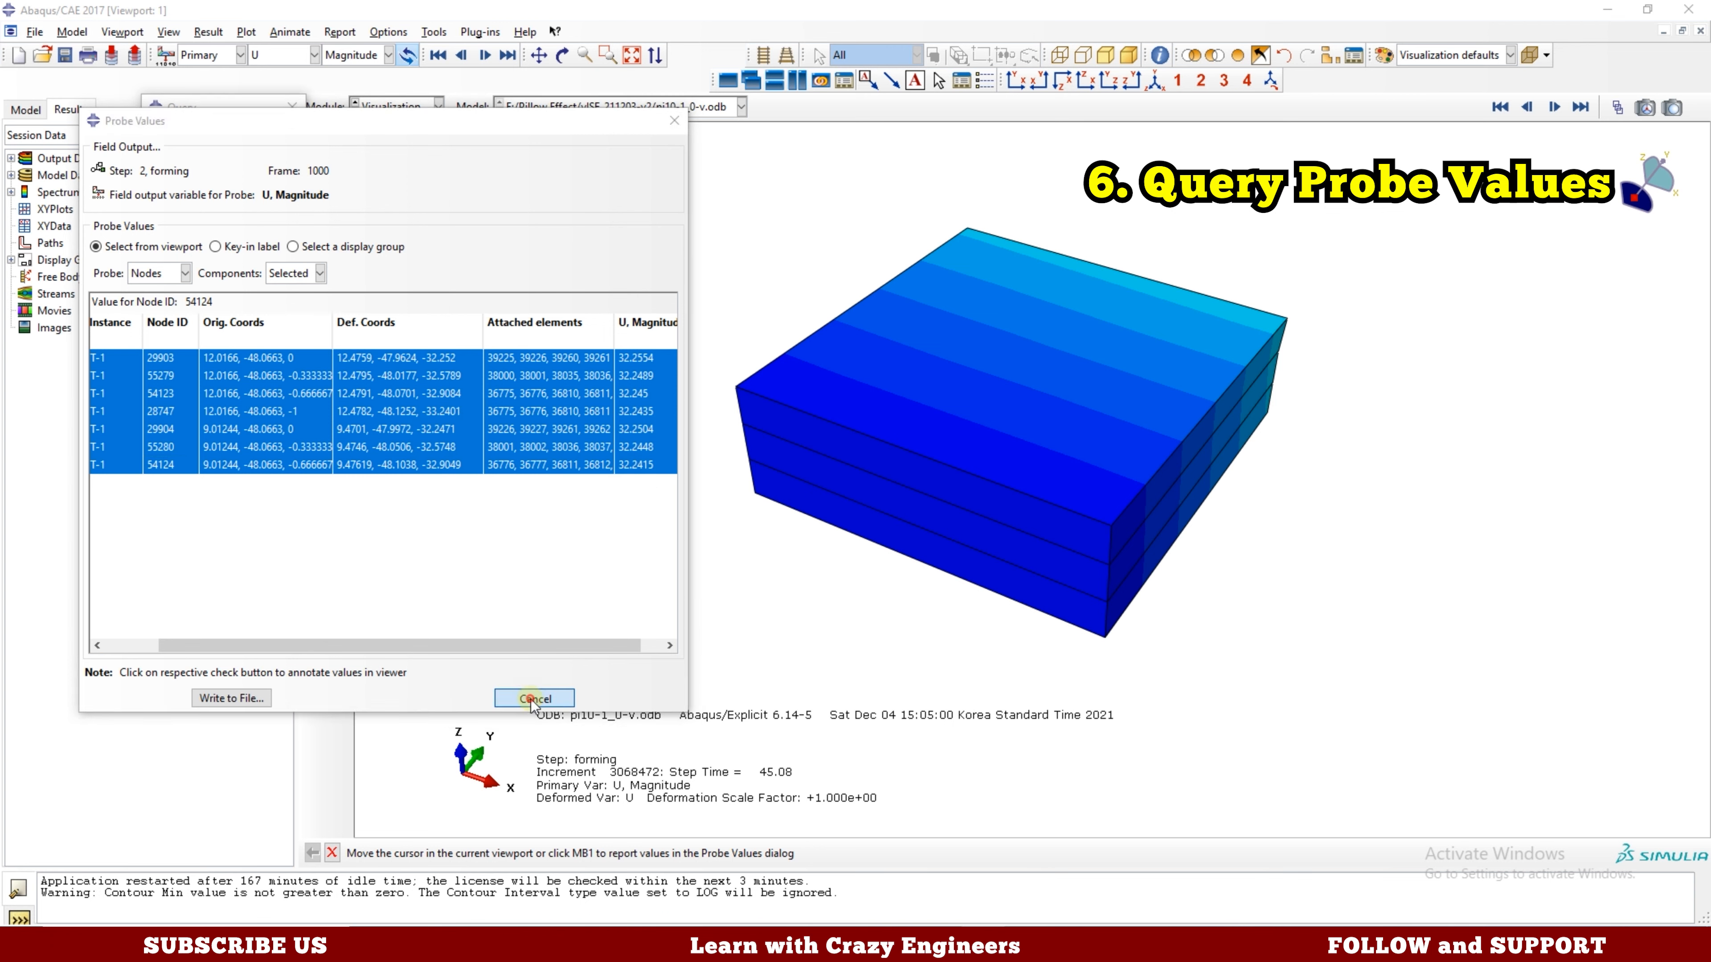
left_click(296, 478)
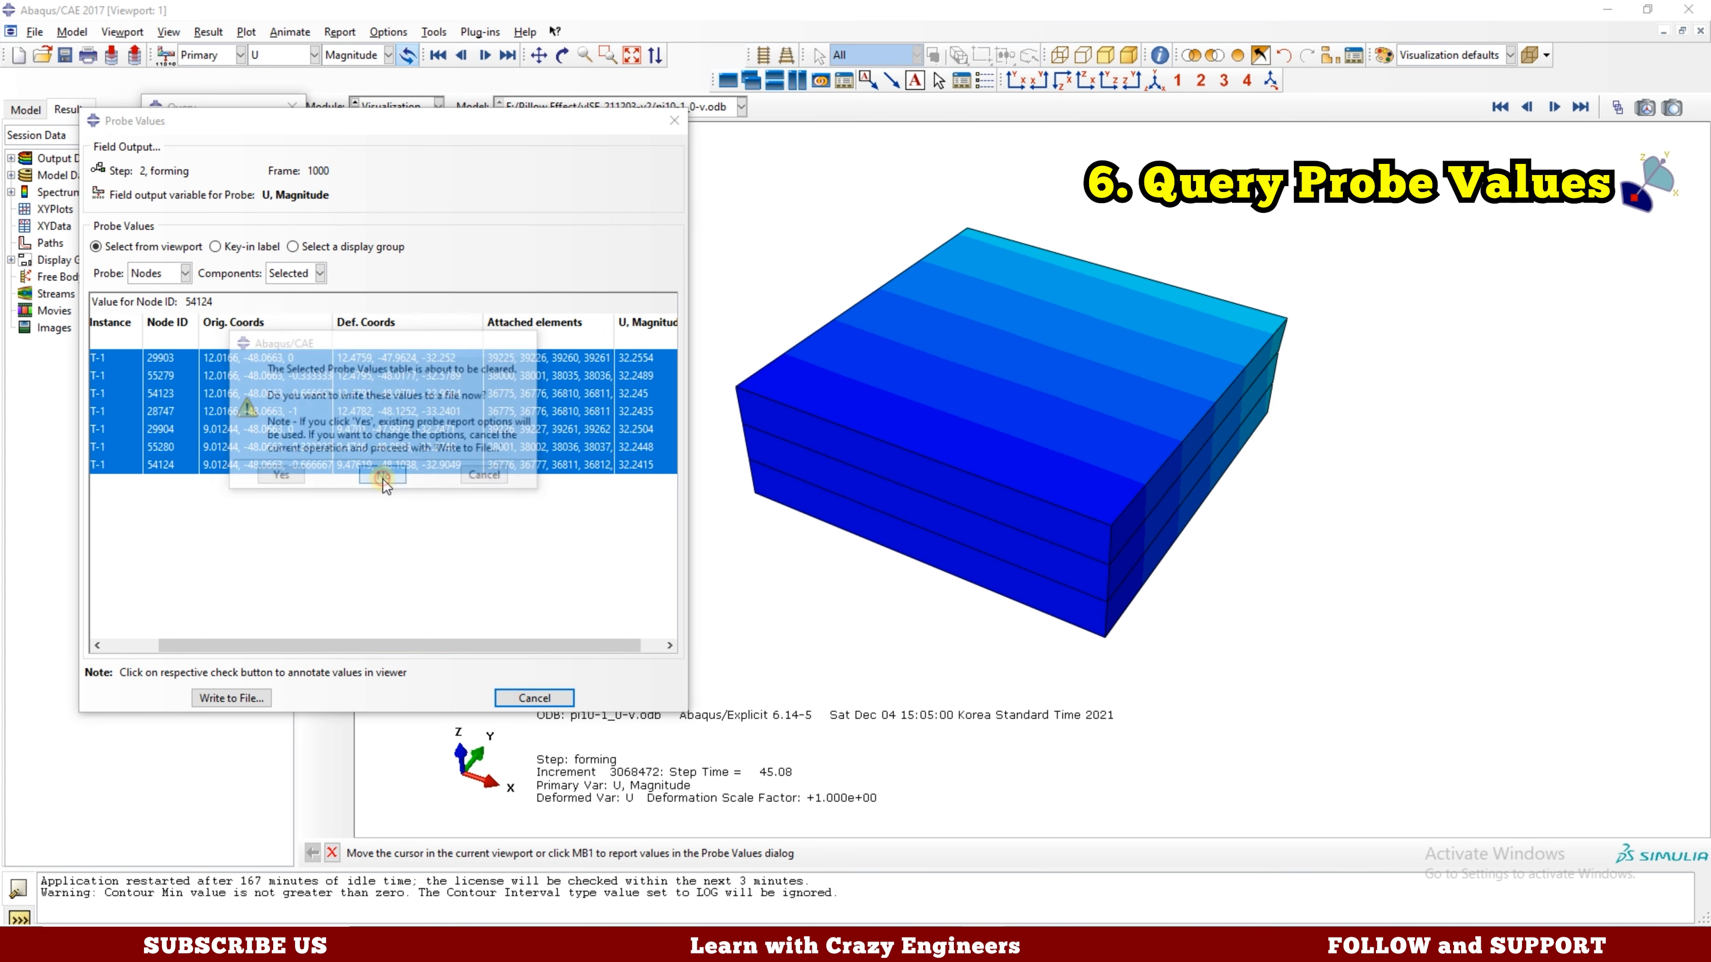
left_click(382, 32)
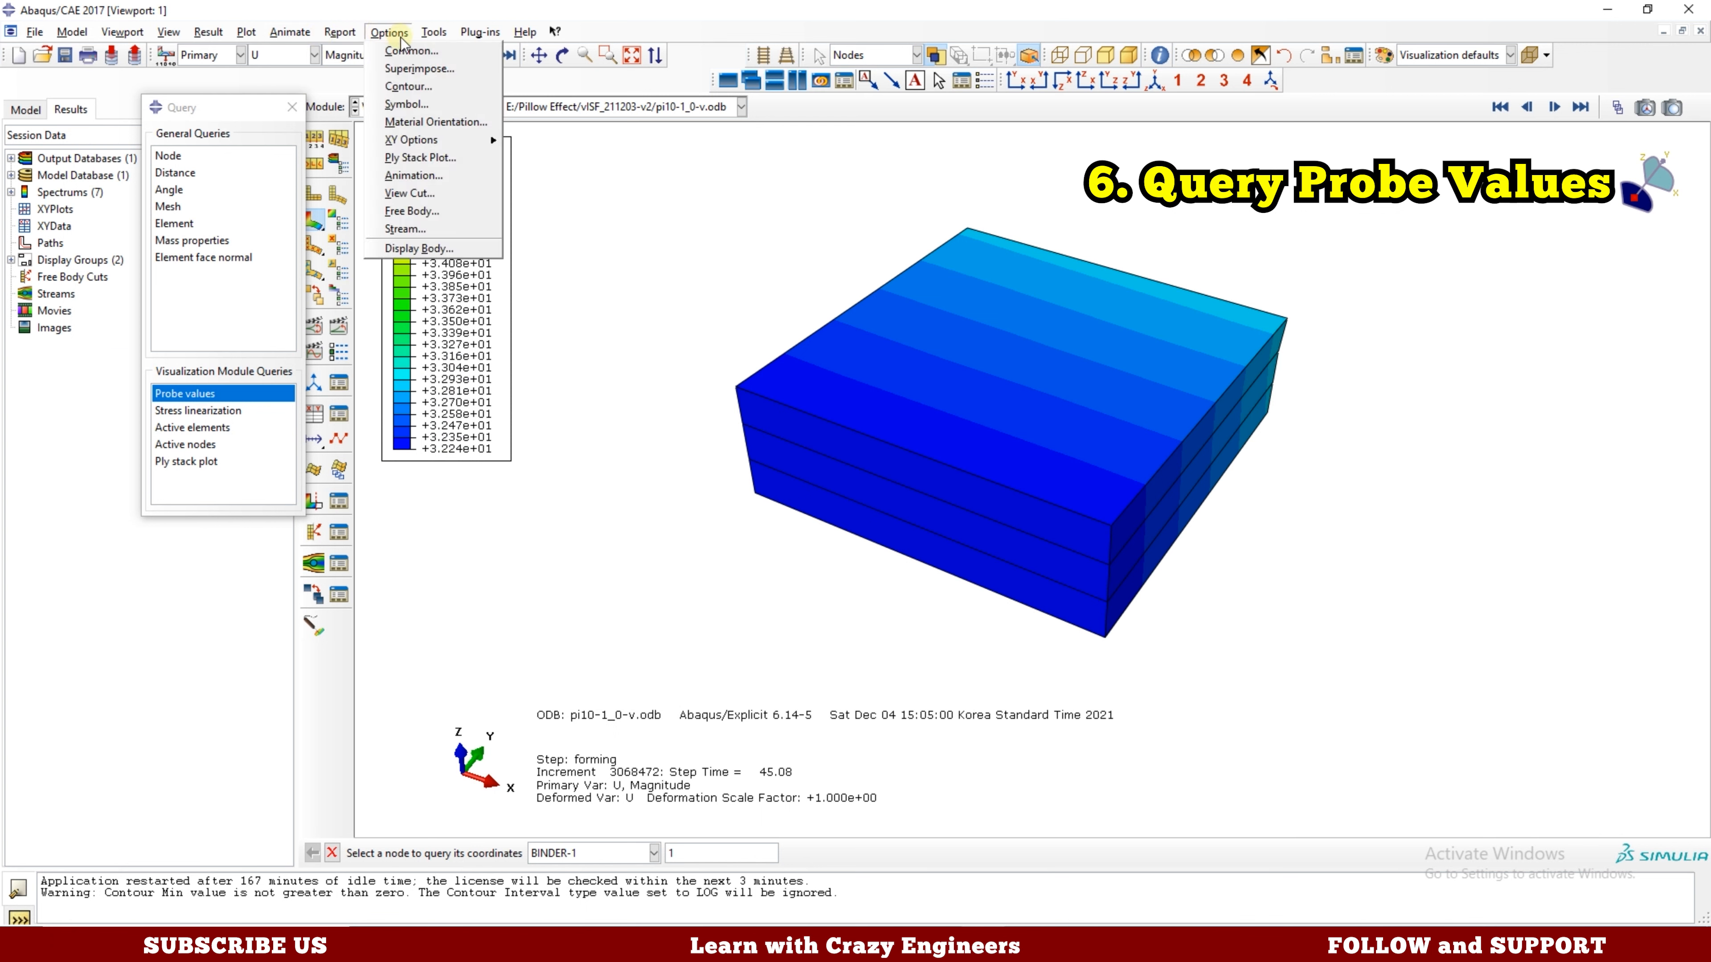
left_click(328, 79)
left_click(314, 54)
left_click(263, 210)
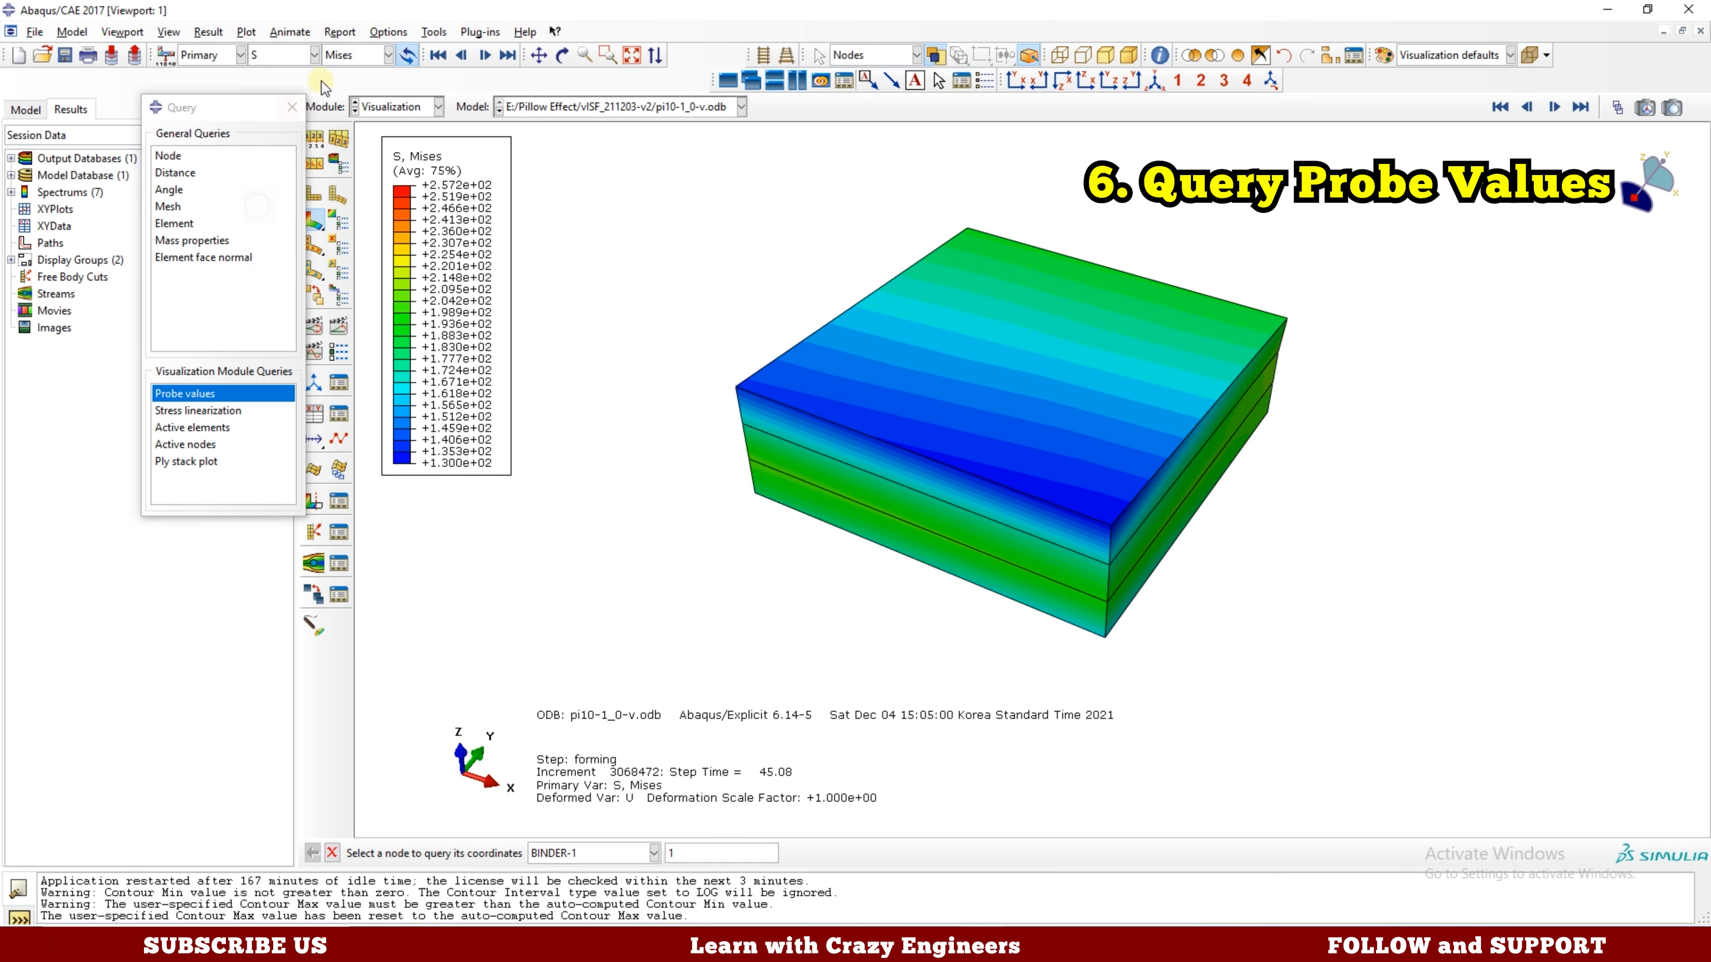
left_click(347, 55)
left_click(344, 76)
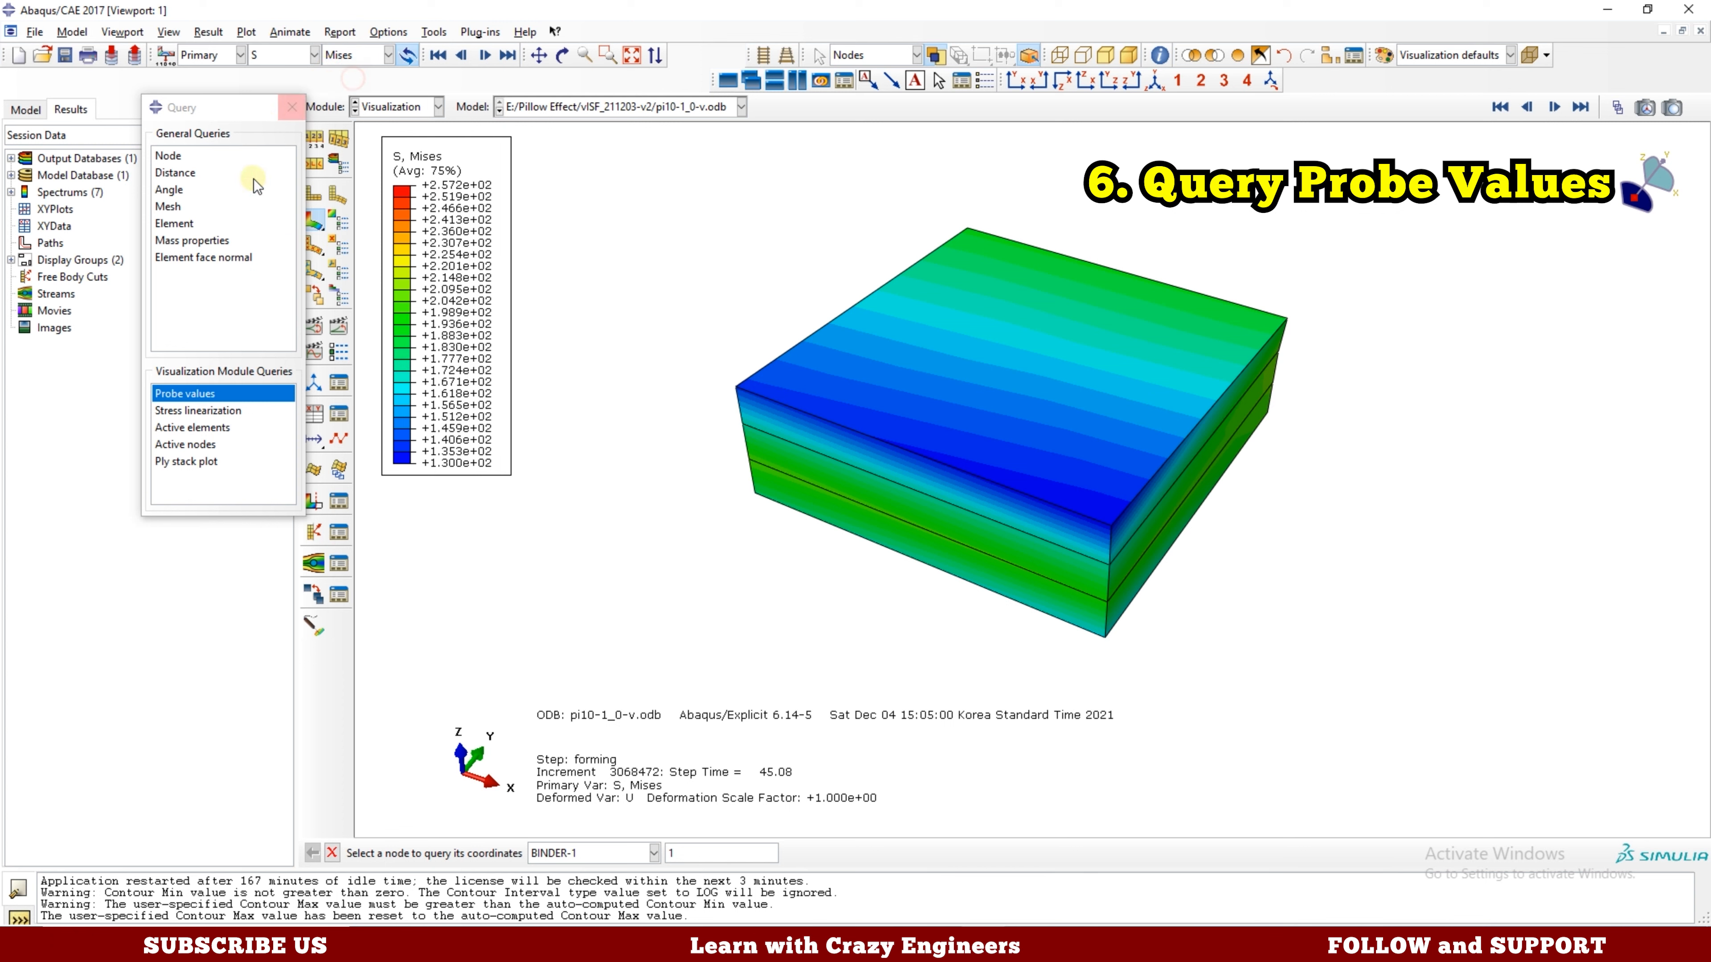
Reopen the Probe values query and fill its table with S, Mises values for the Node_Set display group.
left_click(185, 394)
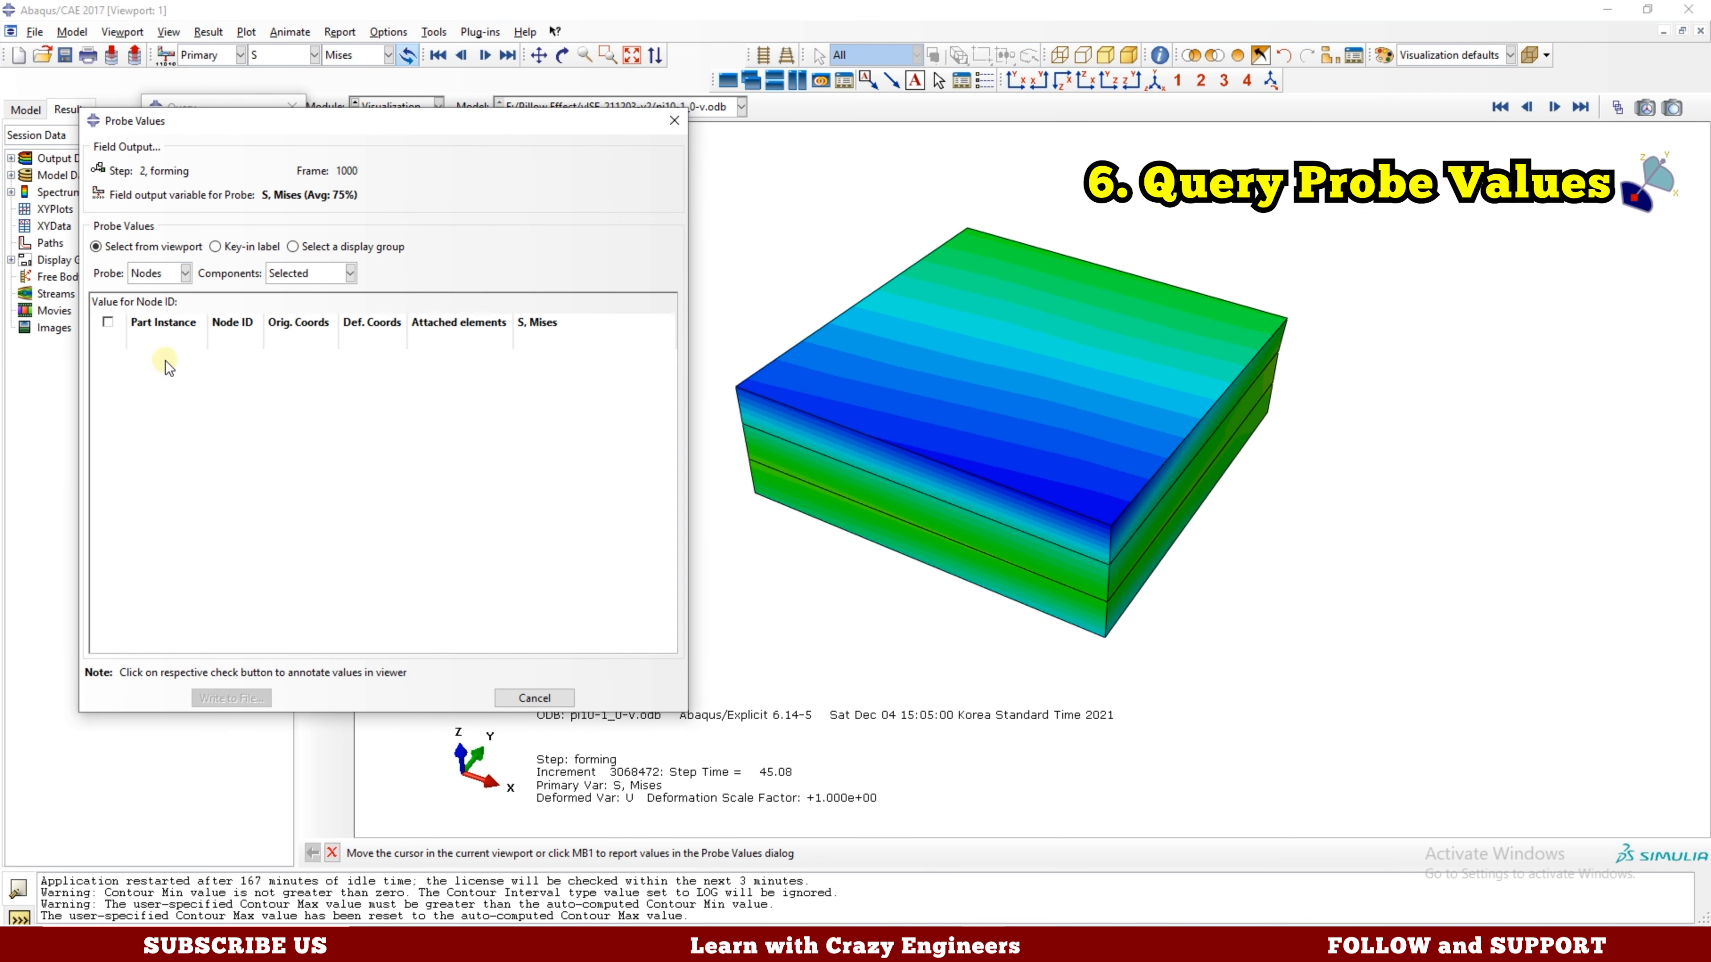
left_click(326, 248)
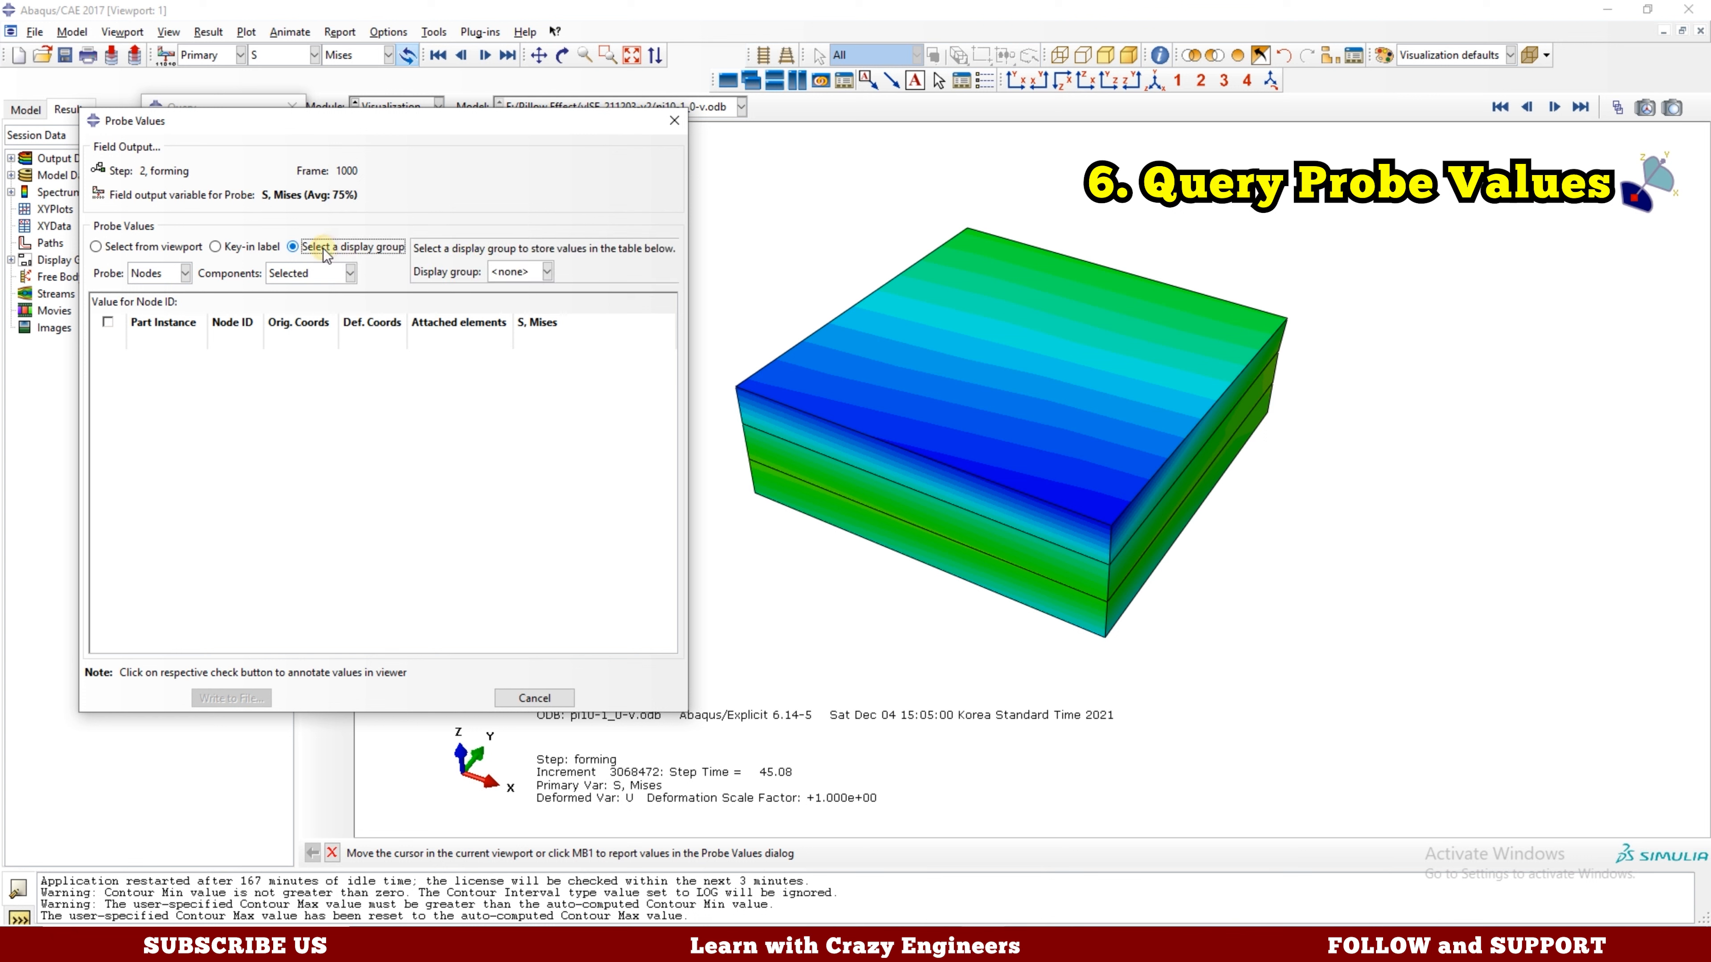
left_click(510, 273)
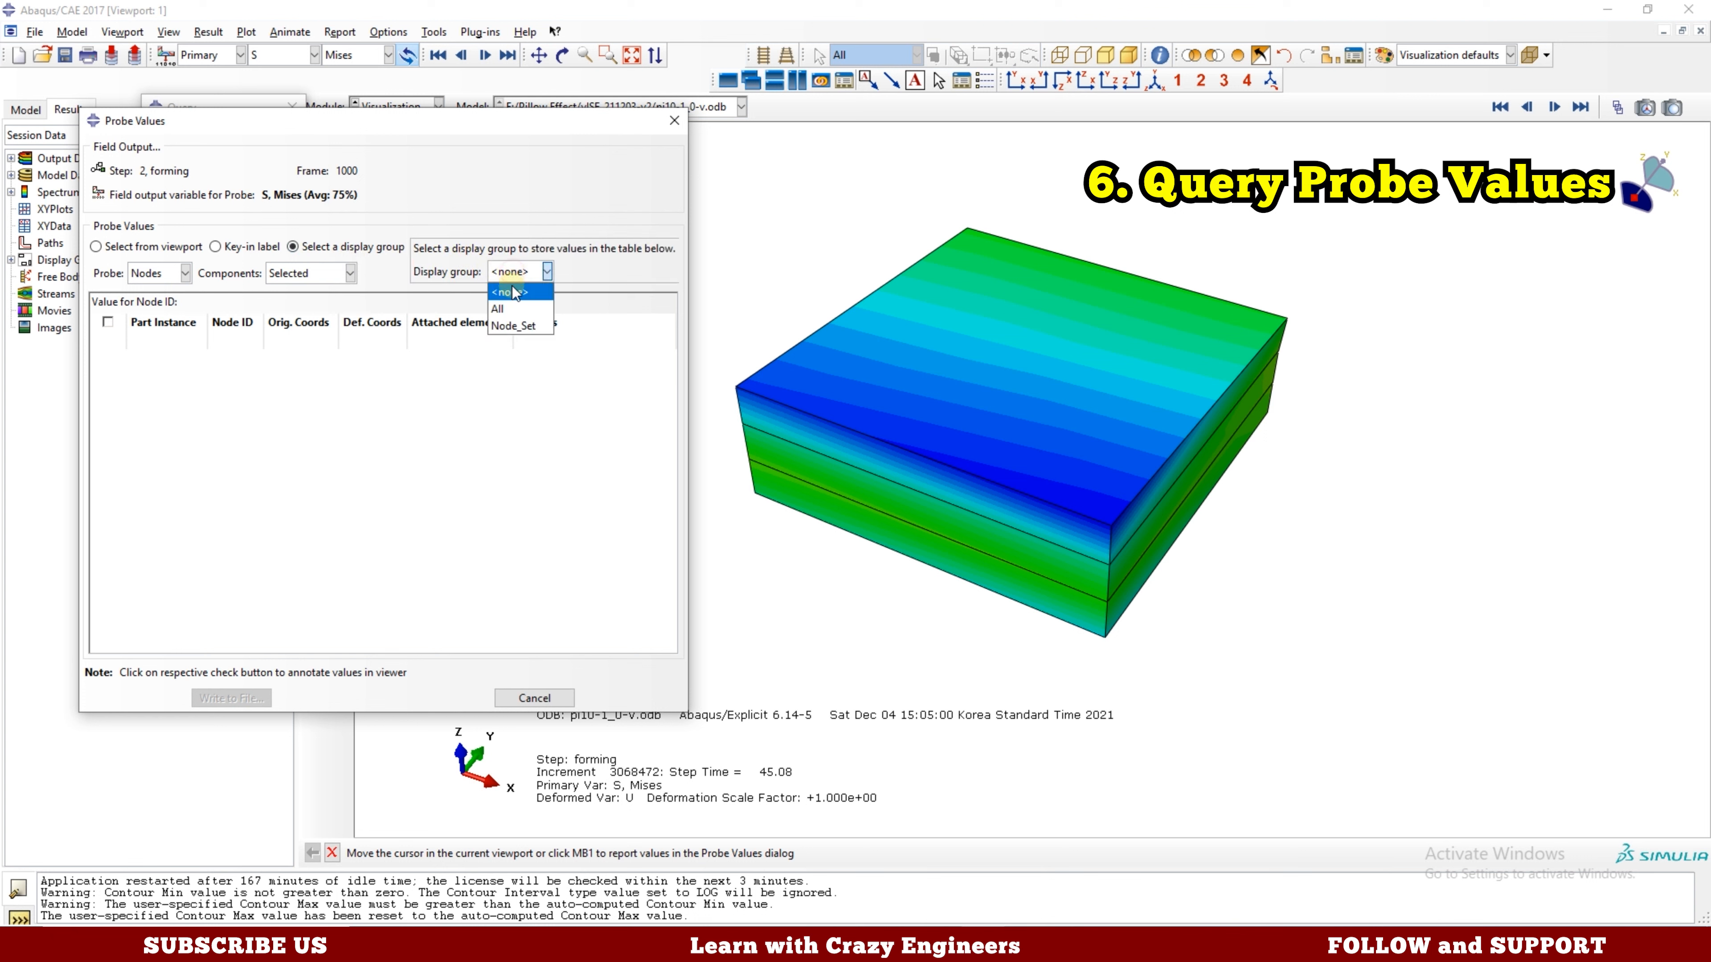
left_click(516, 327)
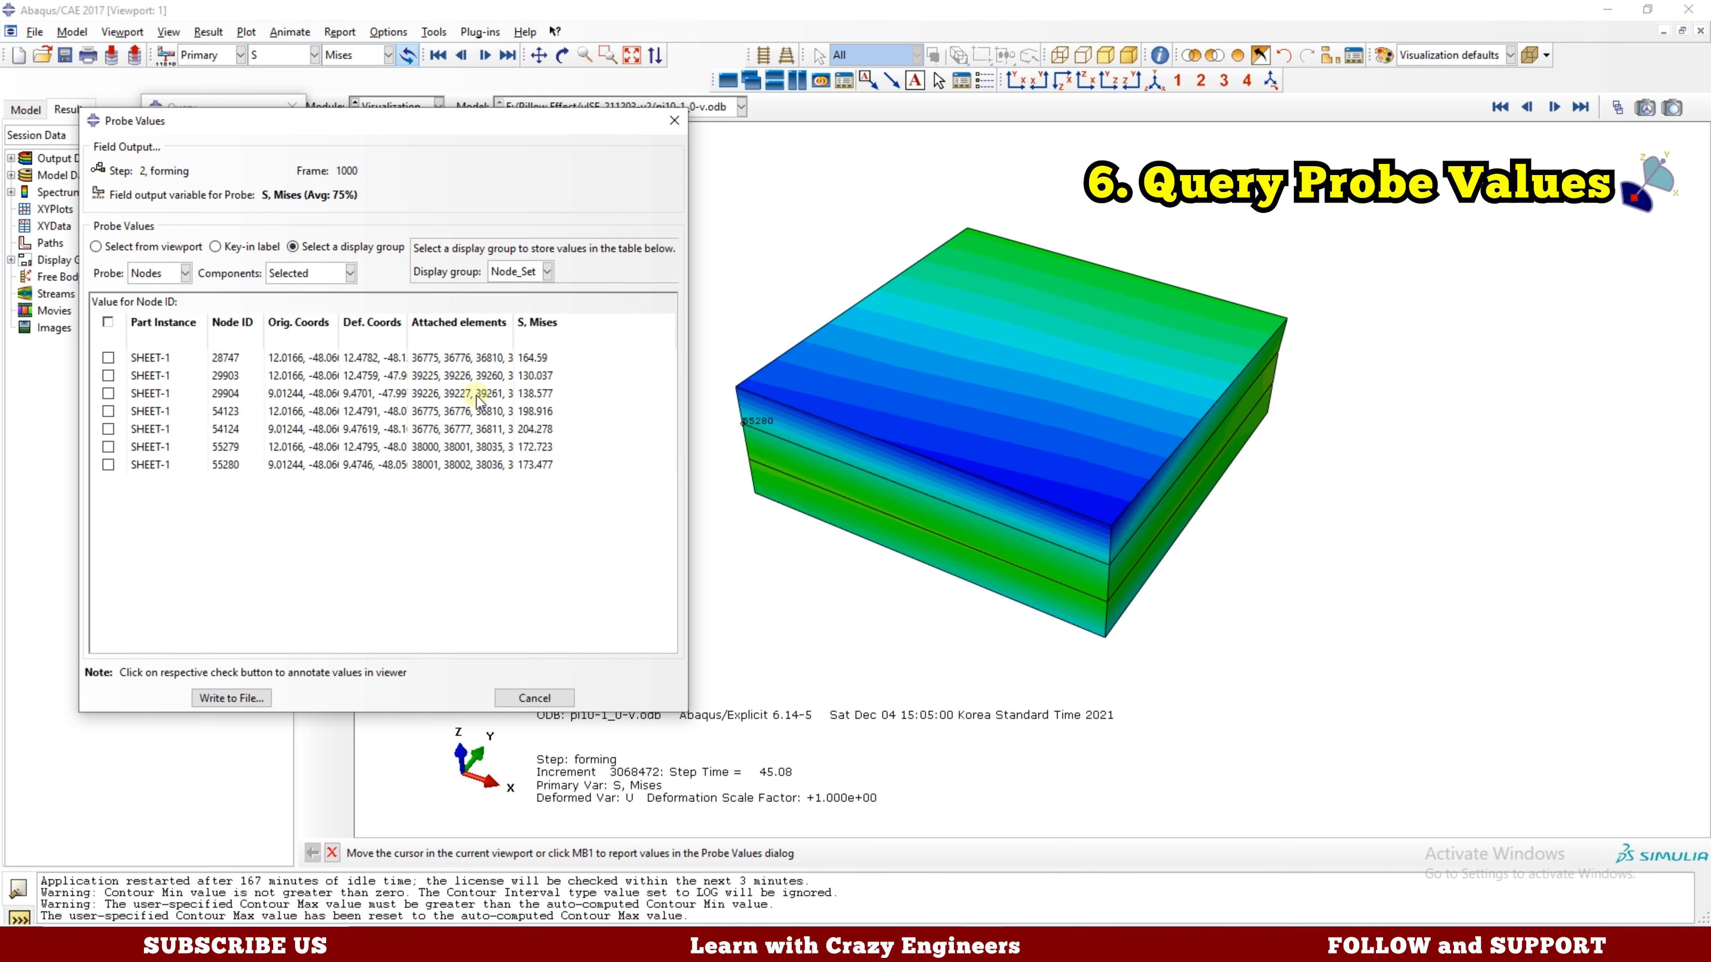
Write the probed S, Mises values to the report file abaqus.rpt with Append to file enabled.
left_click(238, 698)
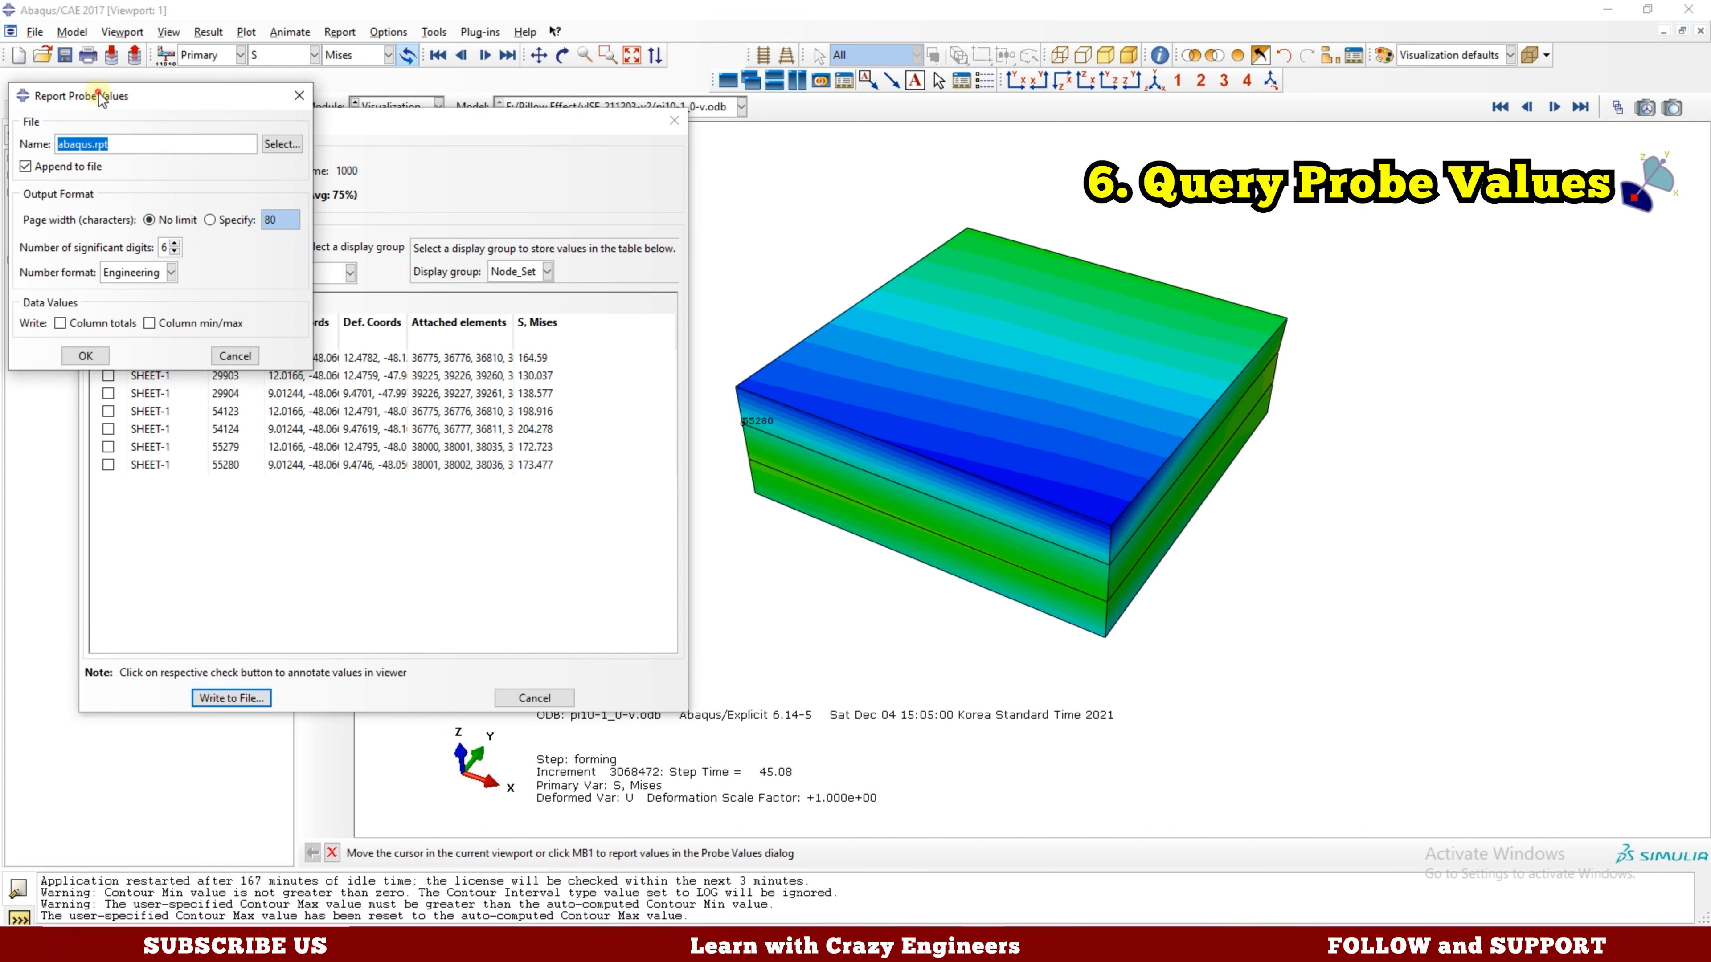
left_click_drag(98, 93, 347, 110)
left_click(337, 373)
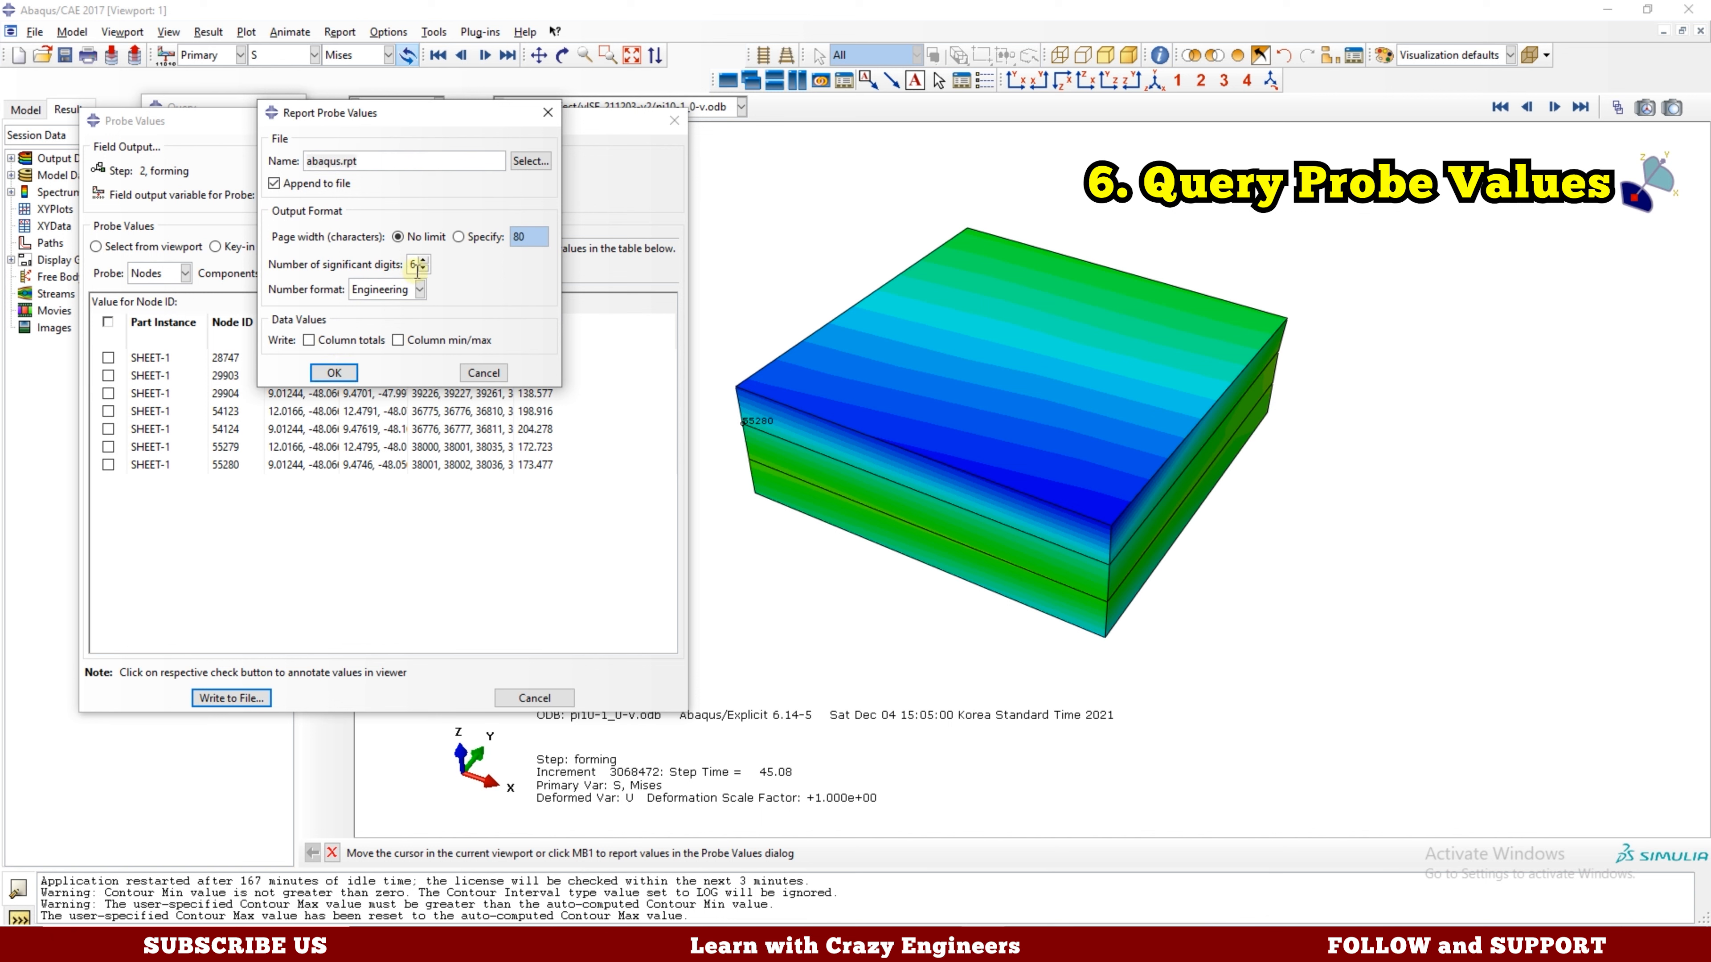
left_click(322, 373)
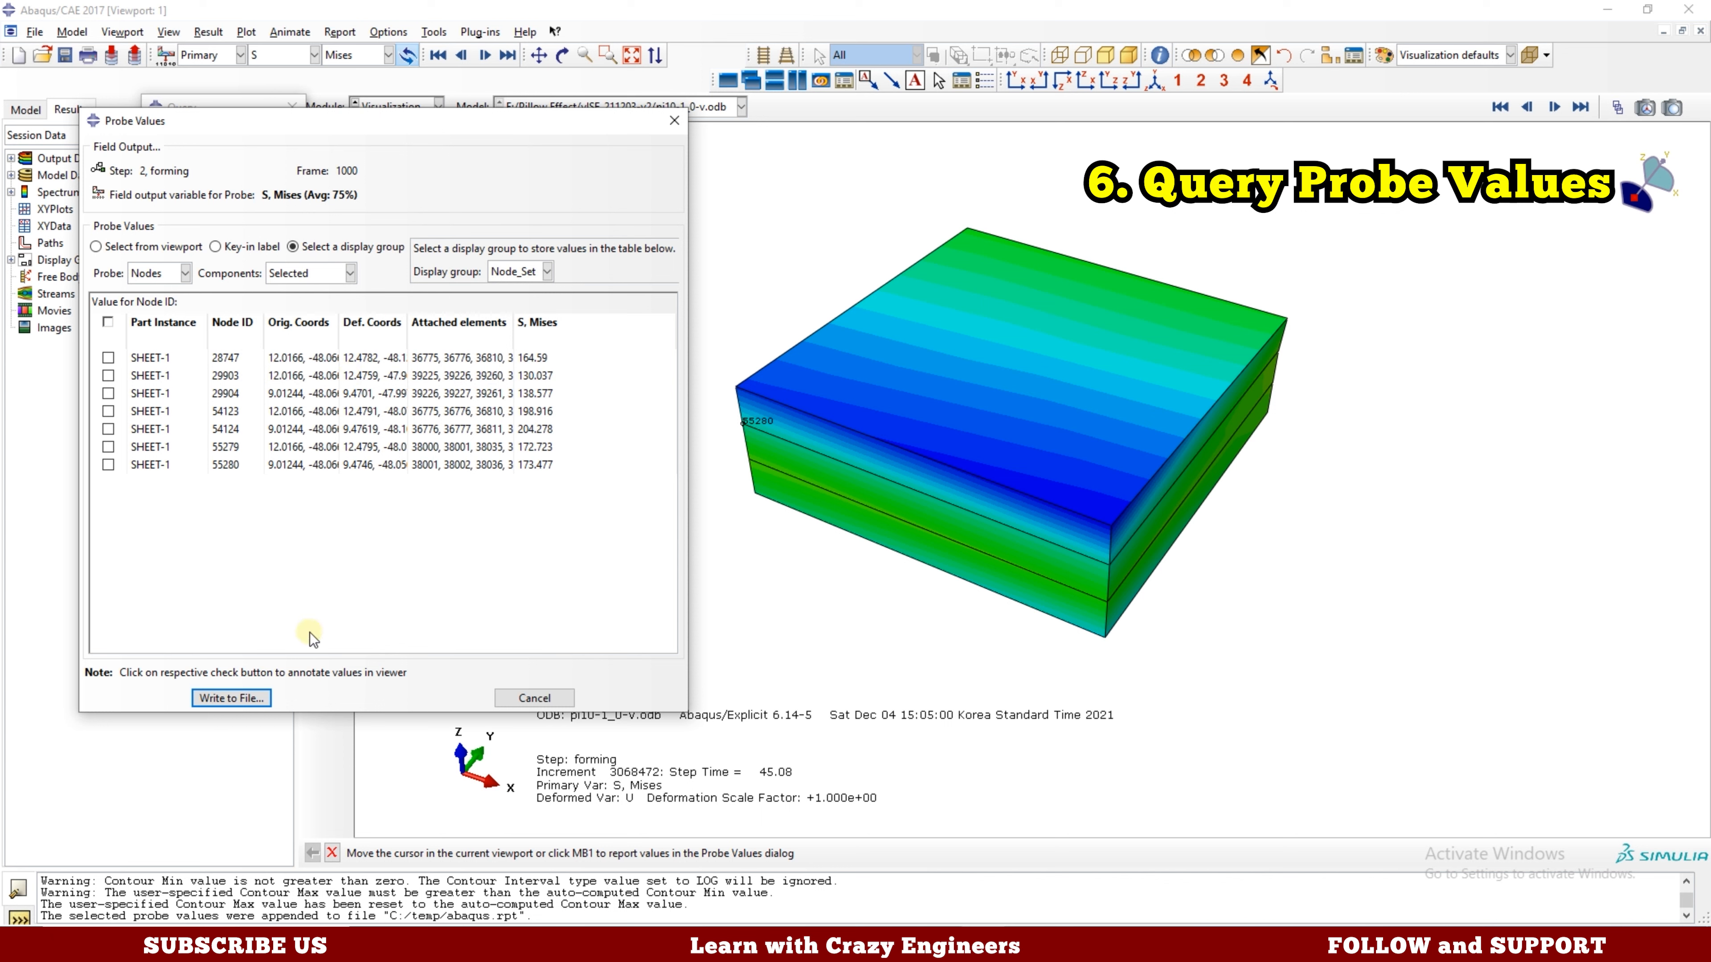
Write the probe values to a second report file, abaqus.rpt, saved on the Desktop.
left_click(222, 699)
left_click(539, 162)
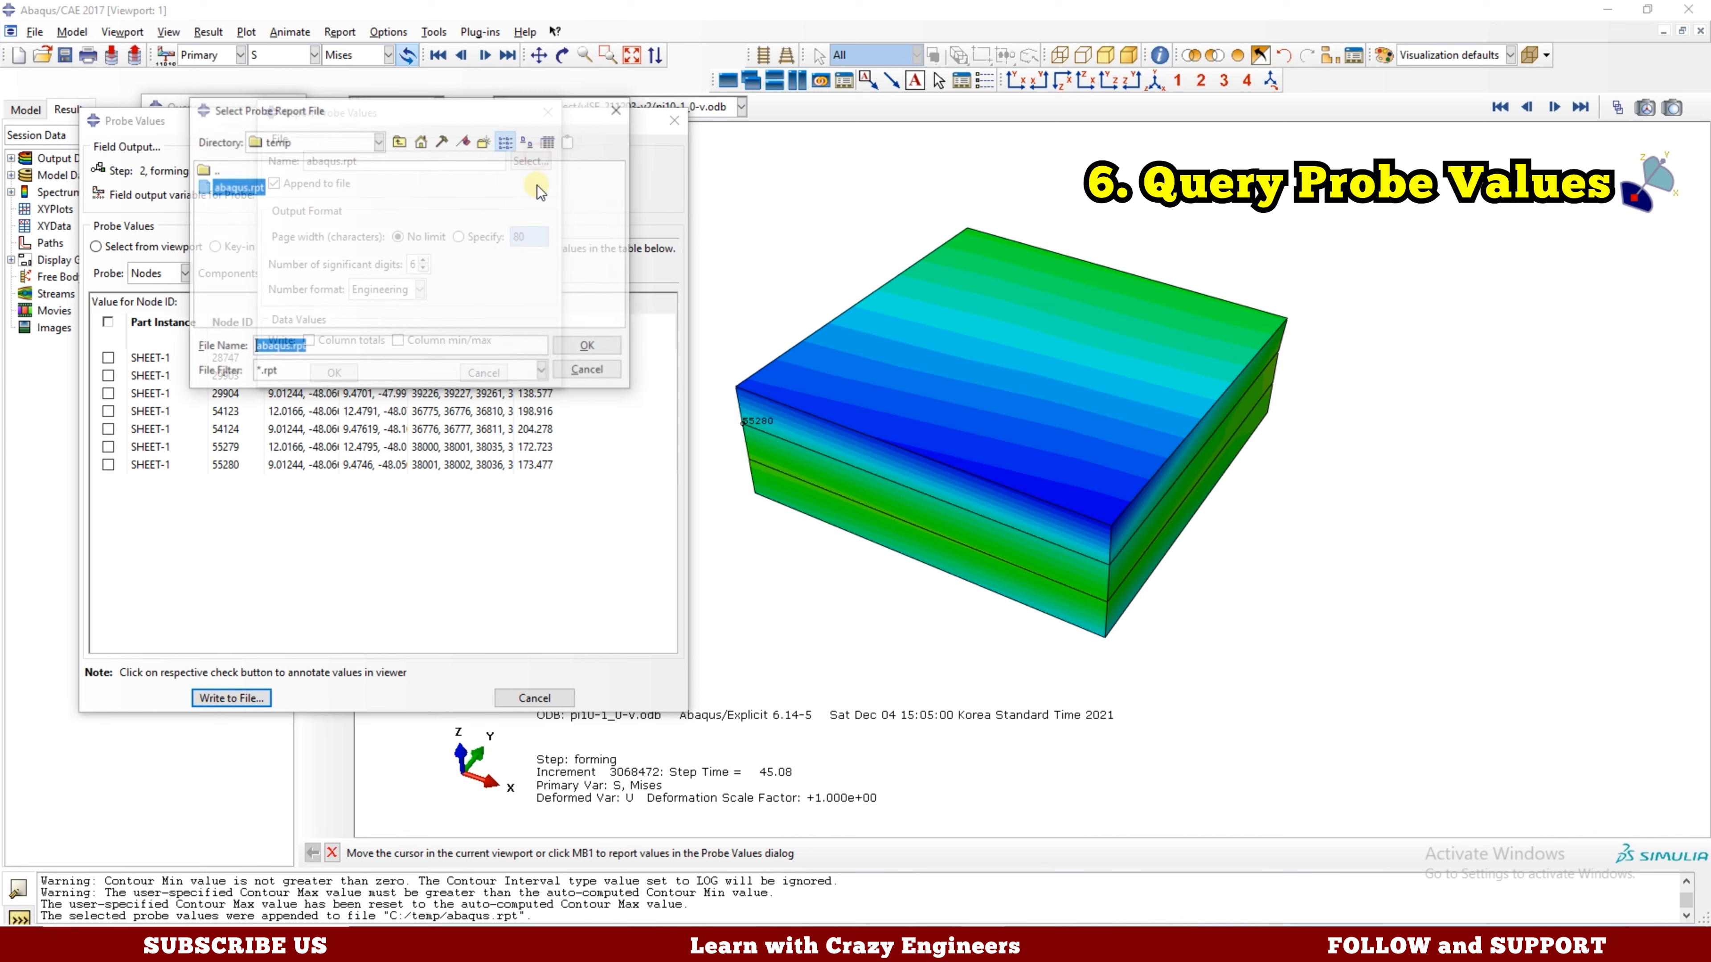
left_click(554, 350)
left_click(334, 373)
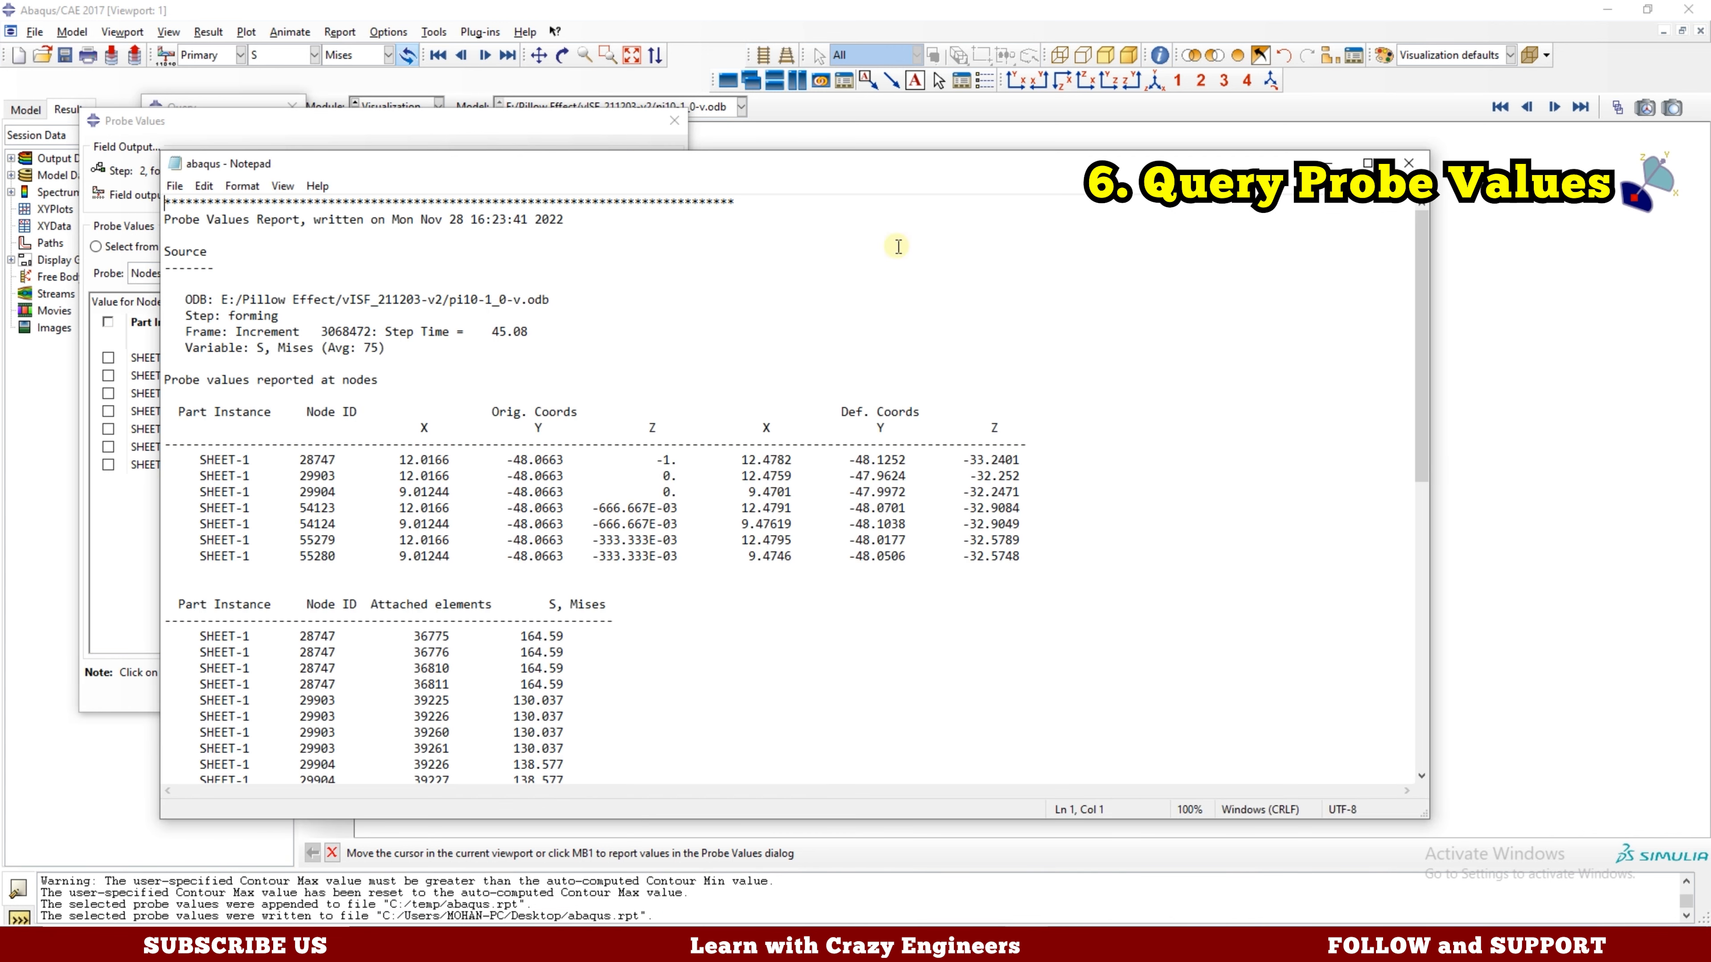
In Notepad, examine the report's original and deformed node coordinates and its S, Mises column.
left_click_drag(741, 176, 916, 102)
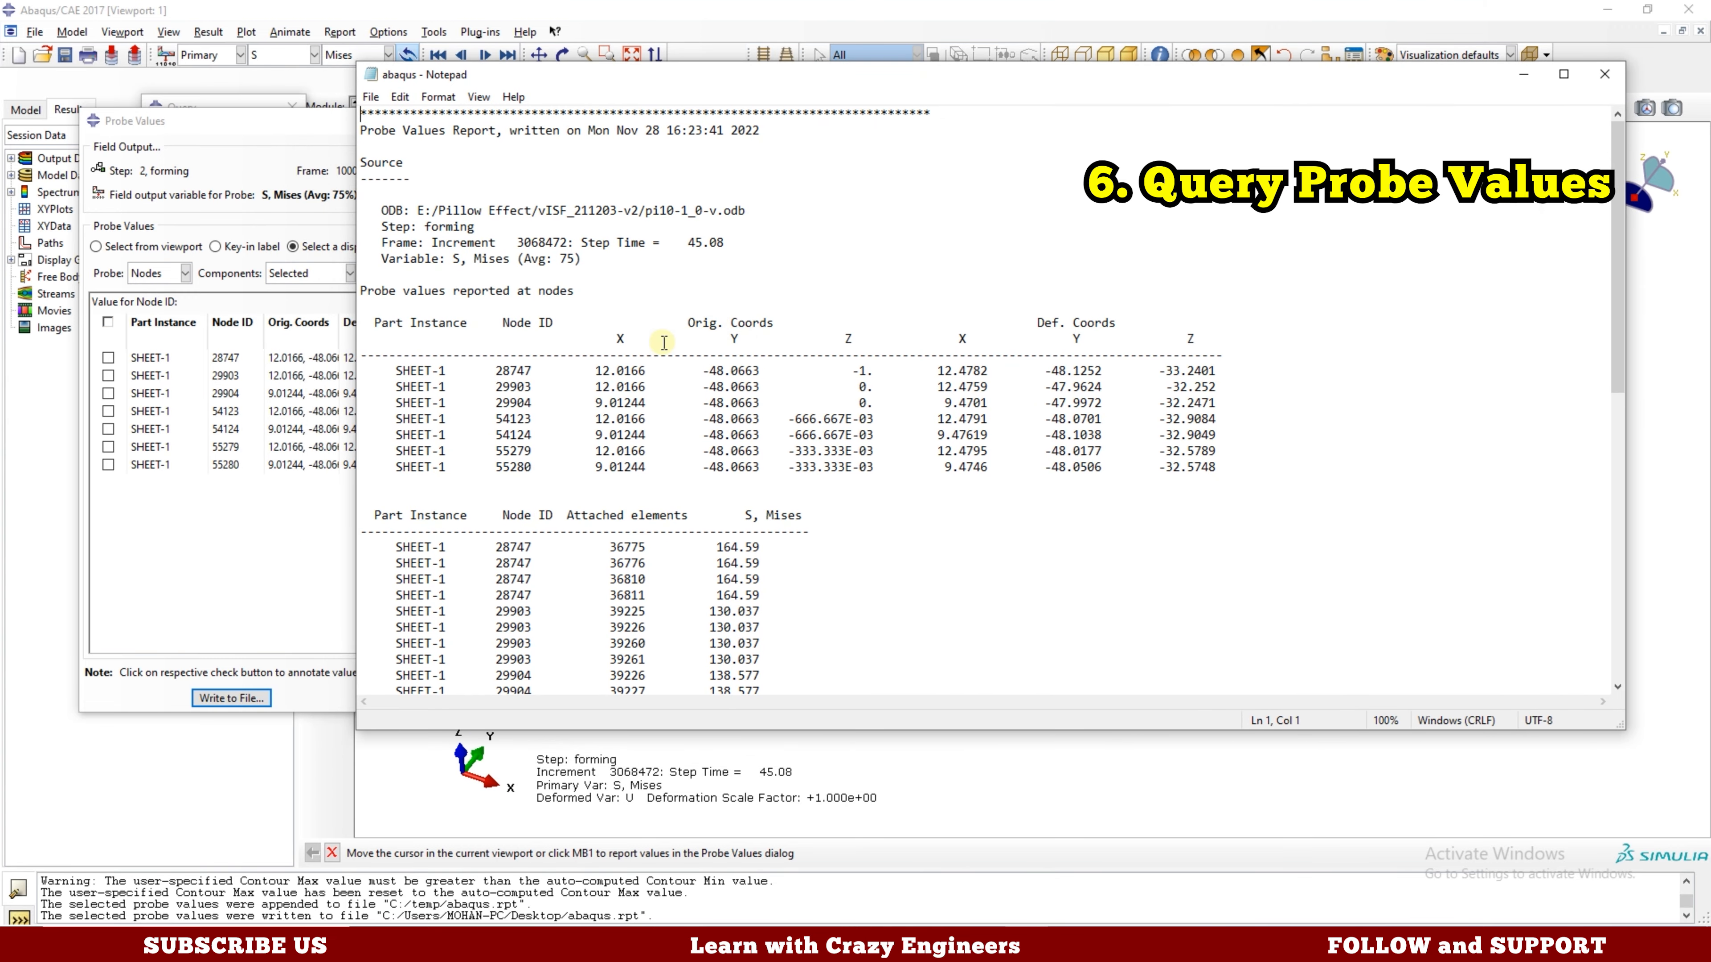
scroll(664, 342, "down", 2)
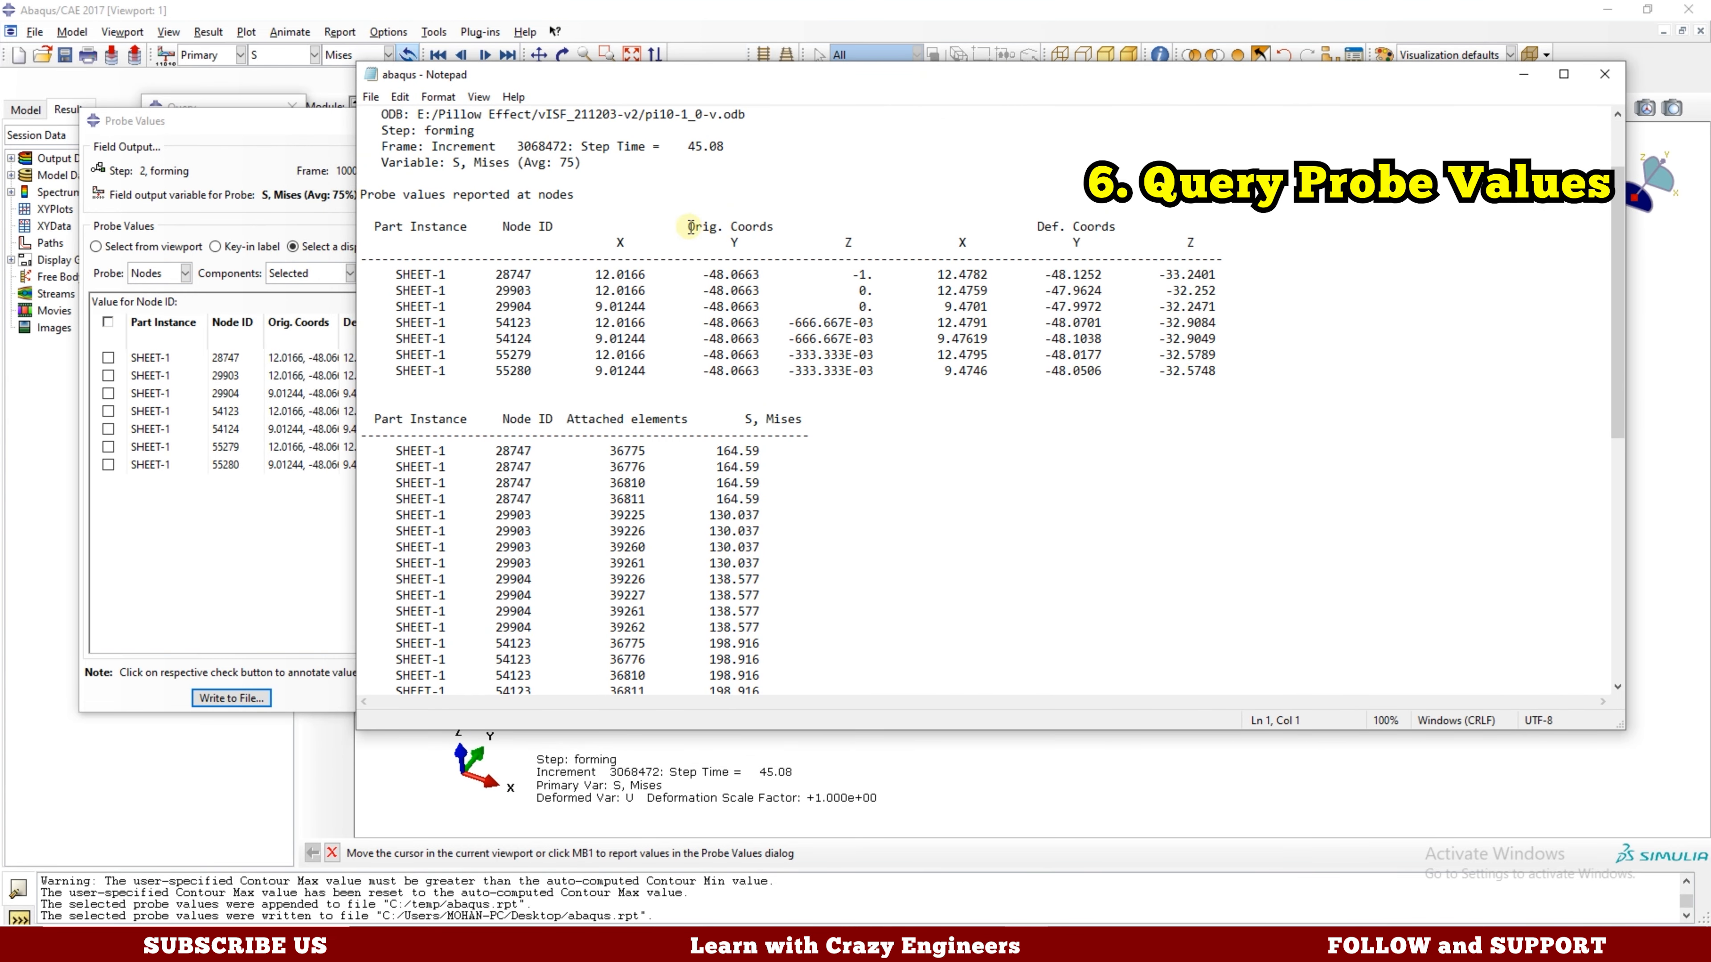
left_click_drag(688, 226, 819, 226)
left_click_drag(1034, 227, 1143, 220)
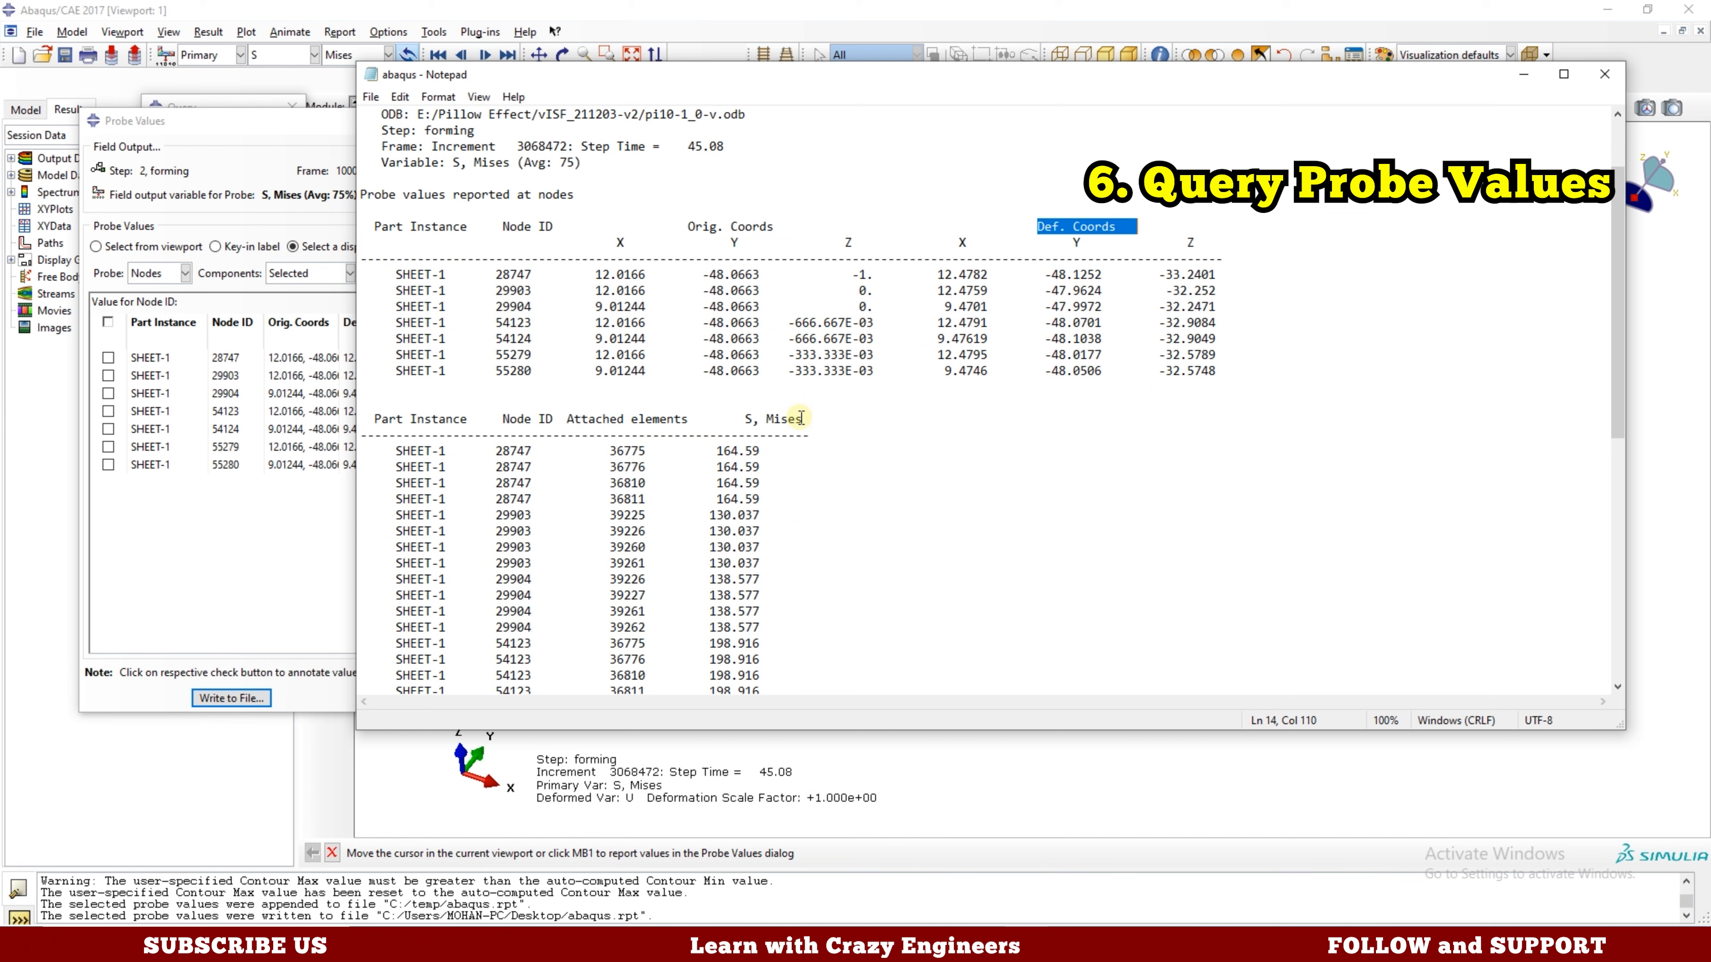
left_click_drag(745, 419, 803, 419)
scroll(744, 405, "down", 4)
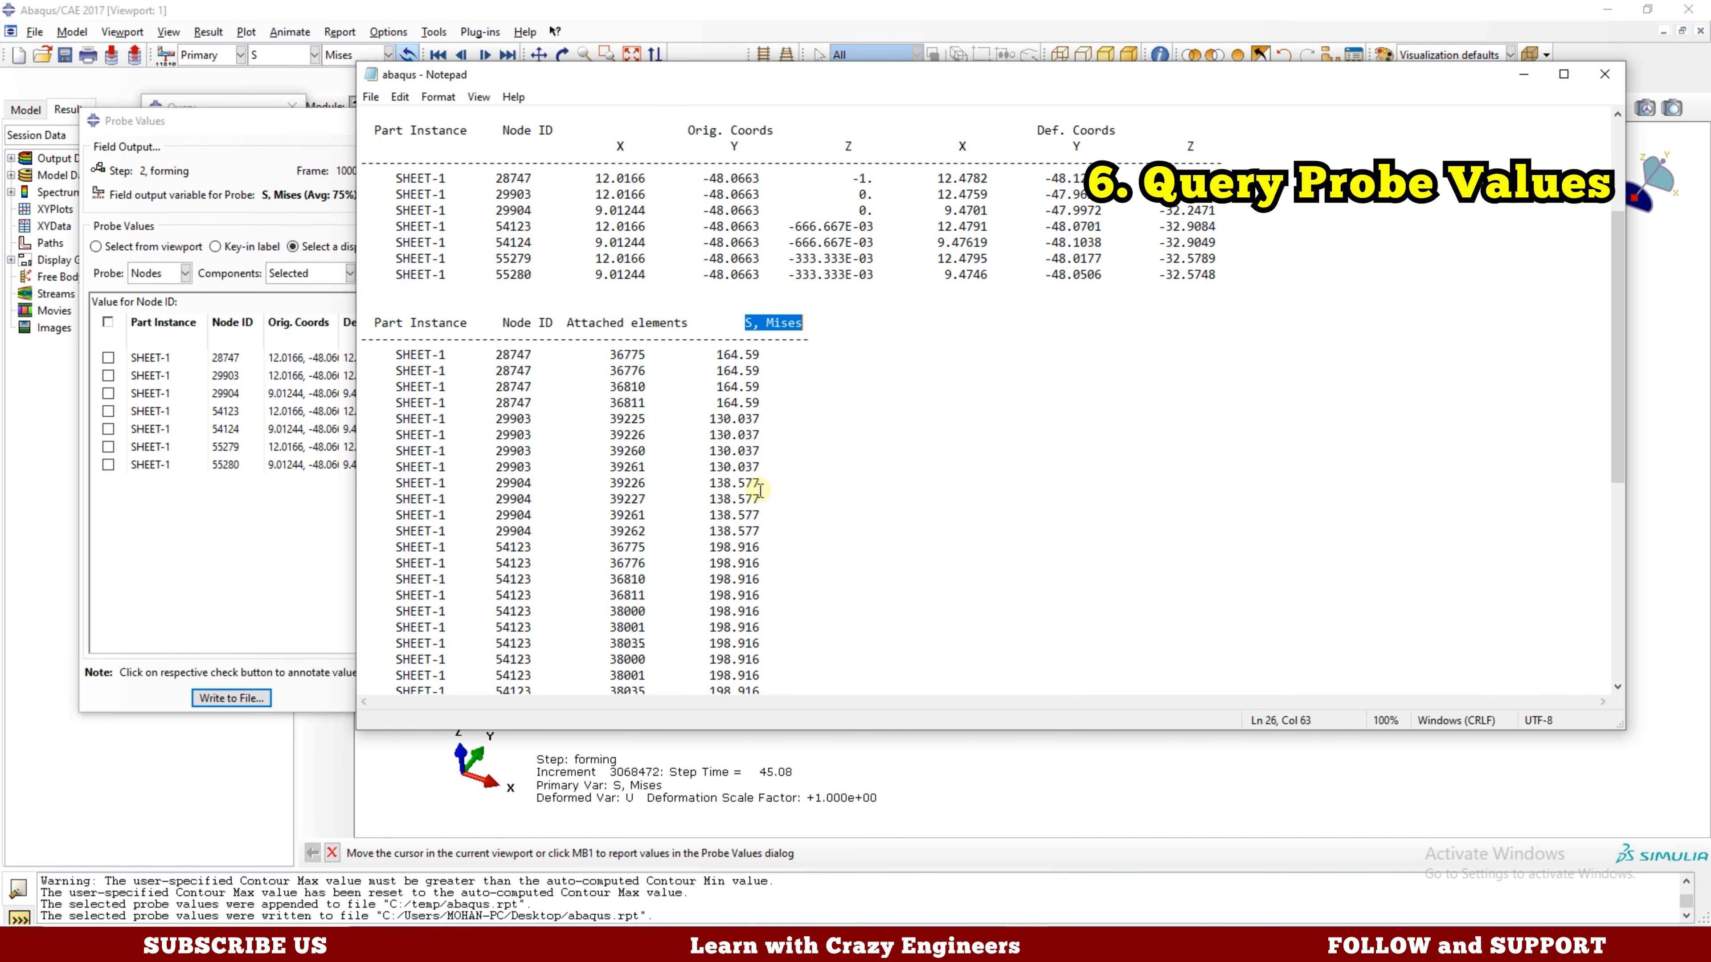
scroll(723, 291, "down", 7)
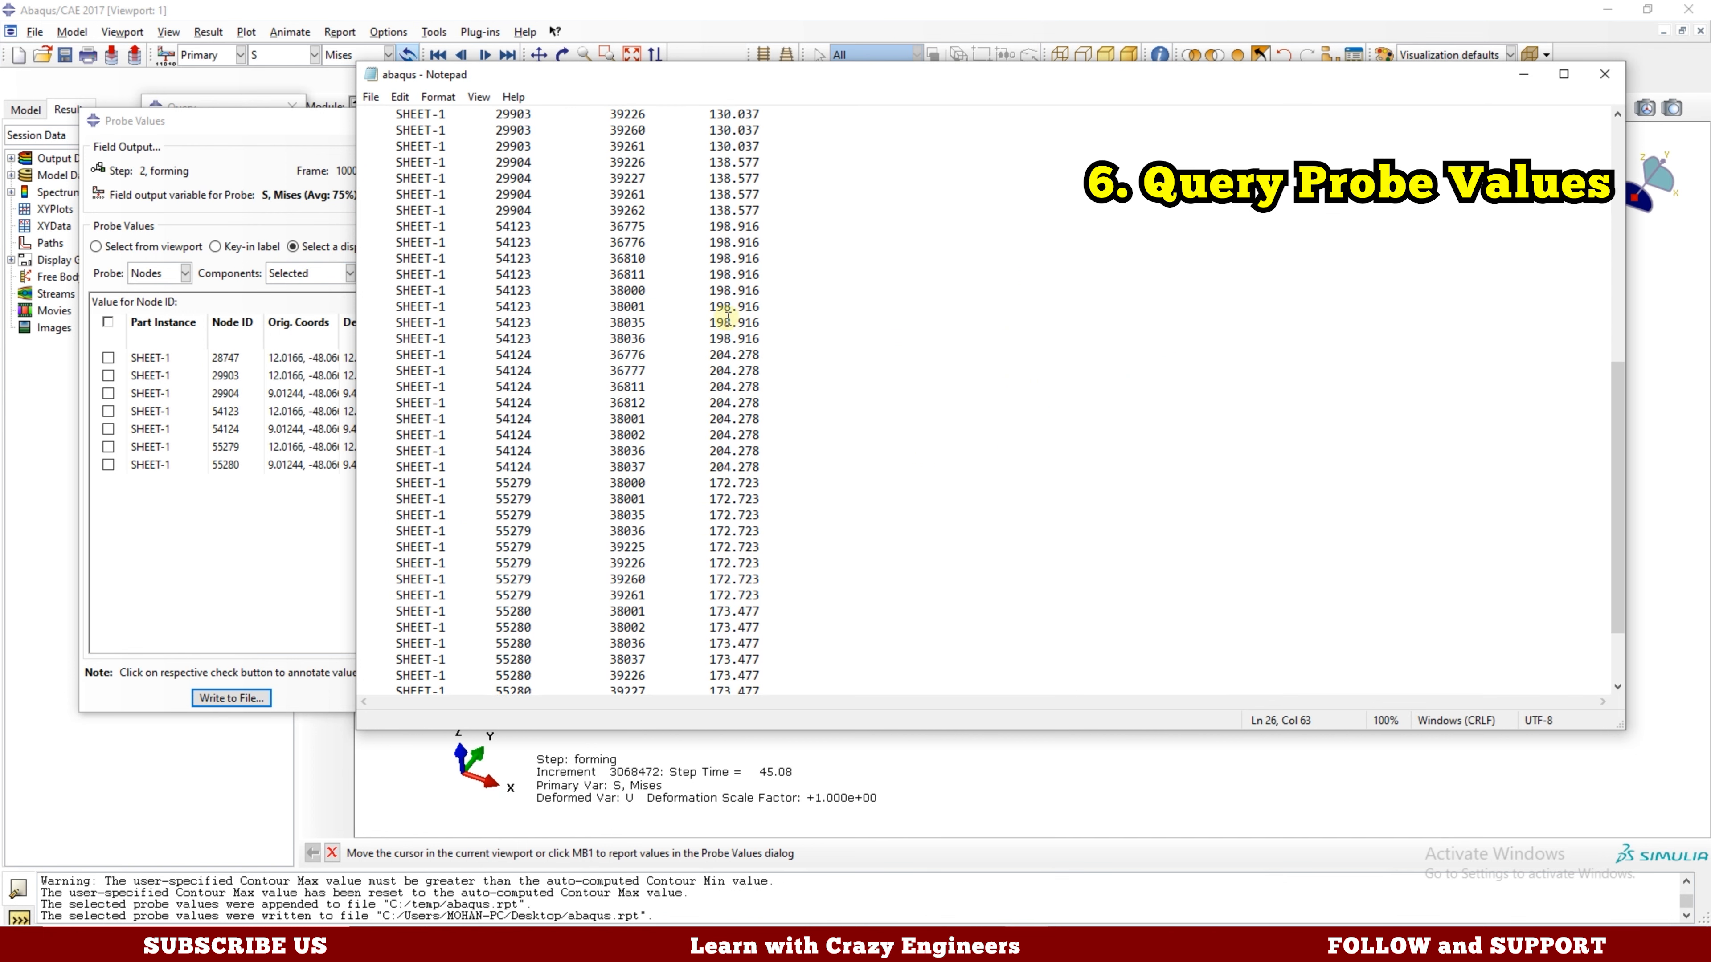
scroll(731, 572, "up", 13)
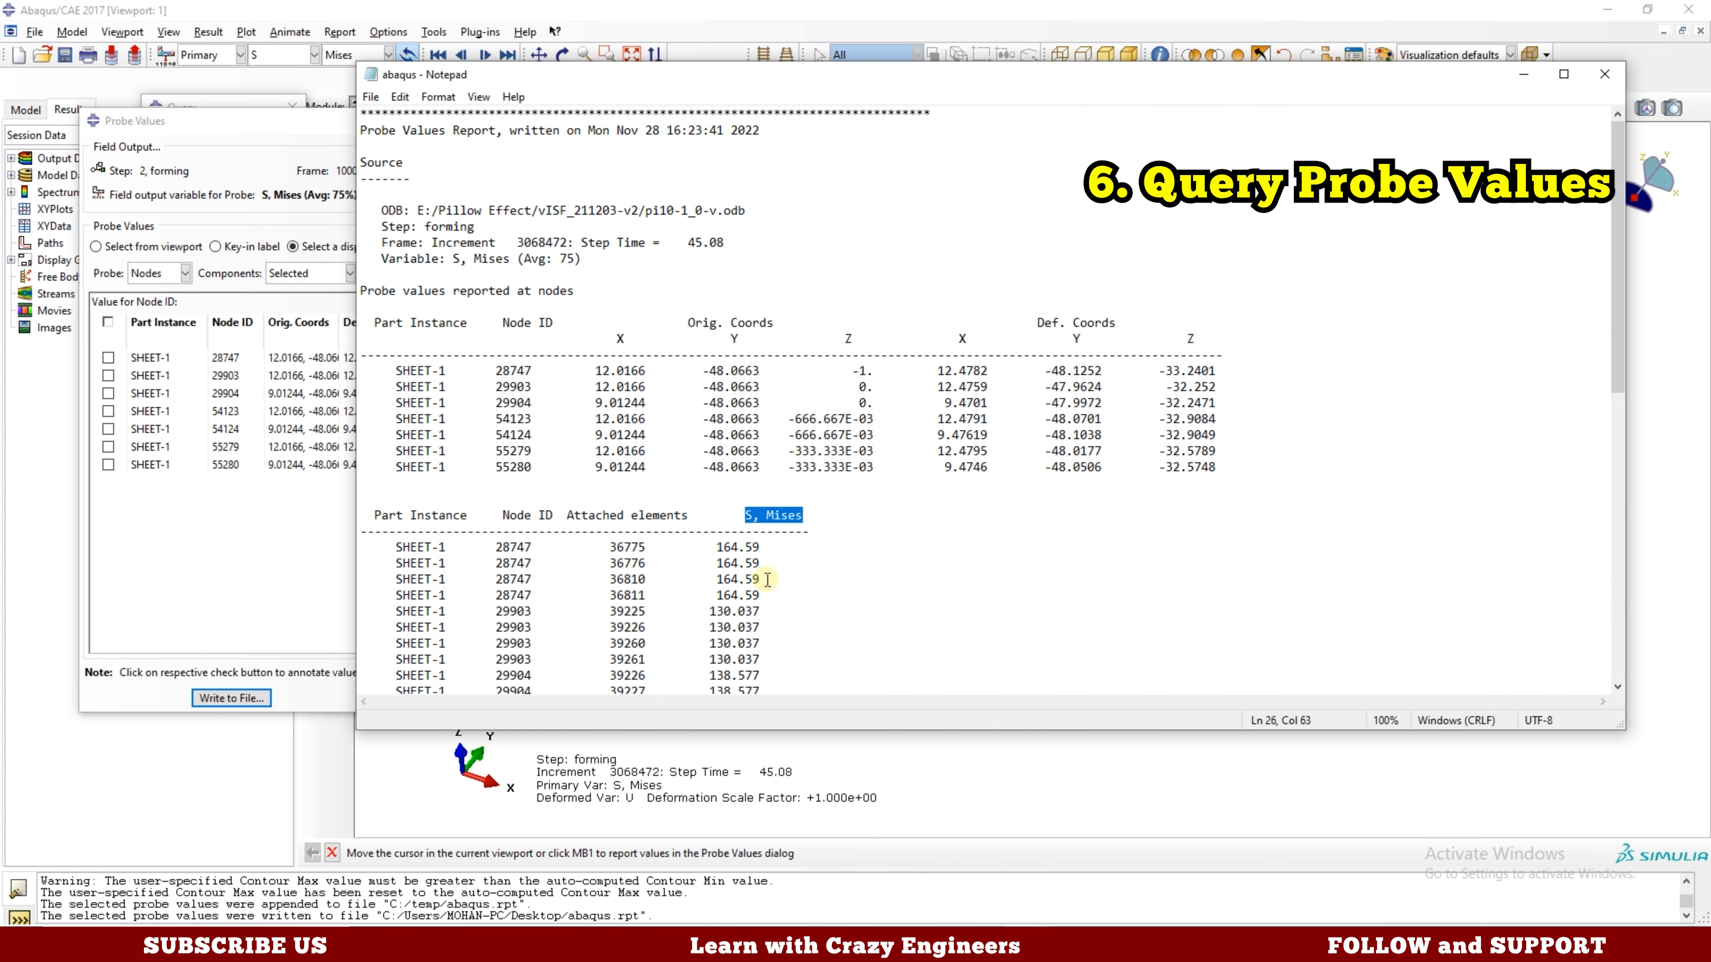
Compare the S, Mises rows listed for each node's attached elements, starting with node 28747.
scroll(767, 580, "down", 2)
left_click_drag(760, 500, 349, 443)
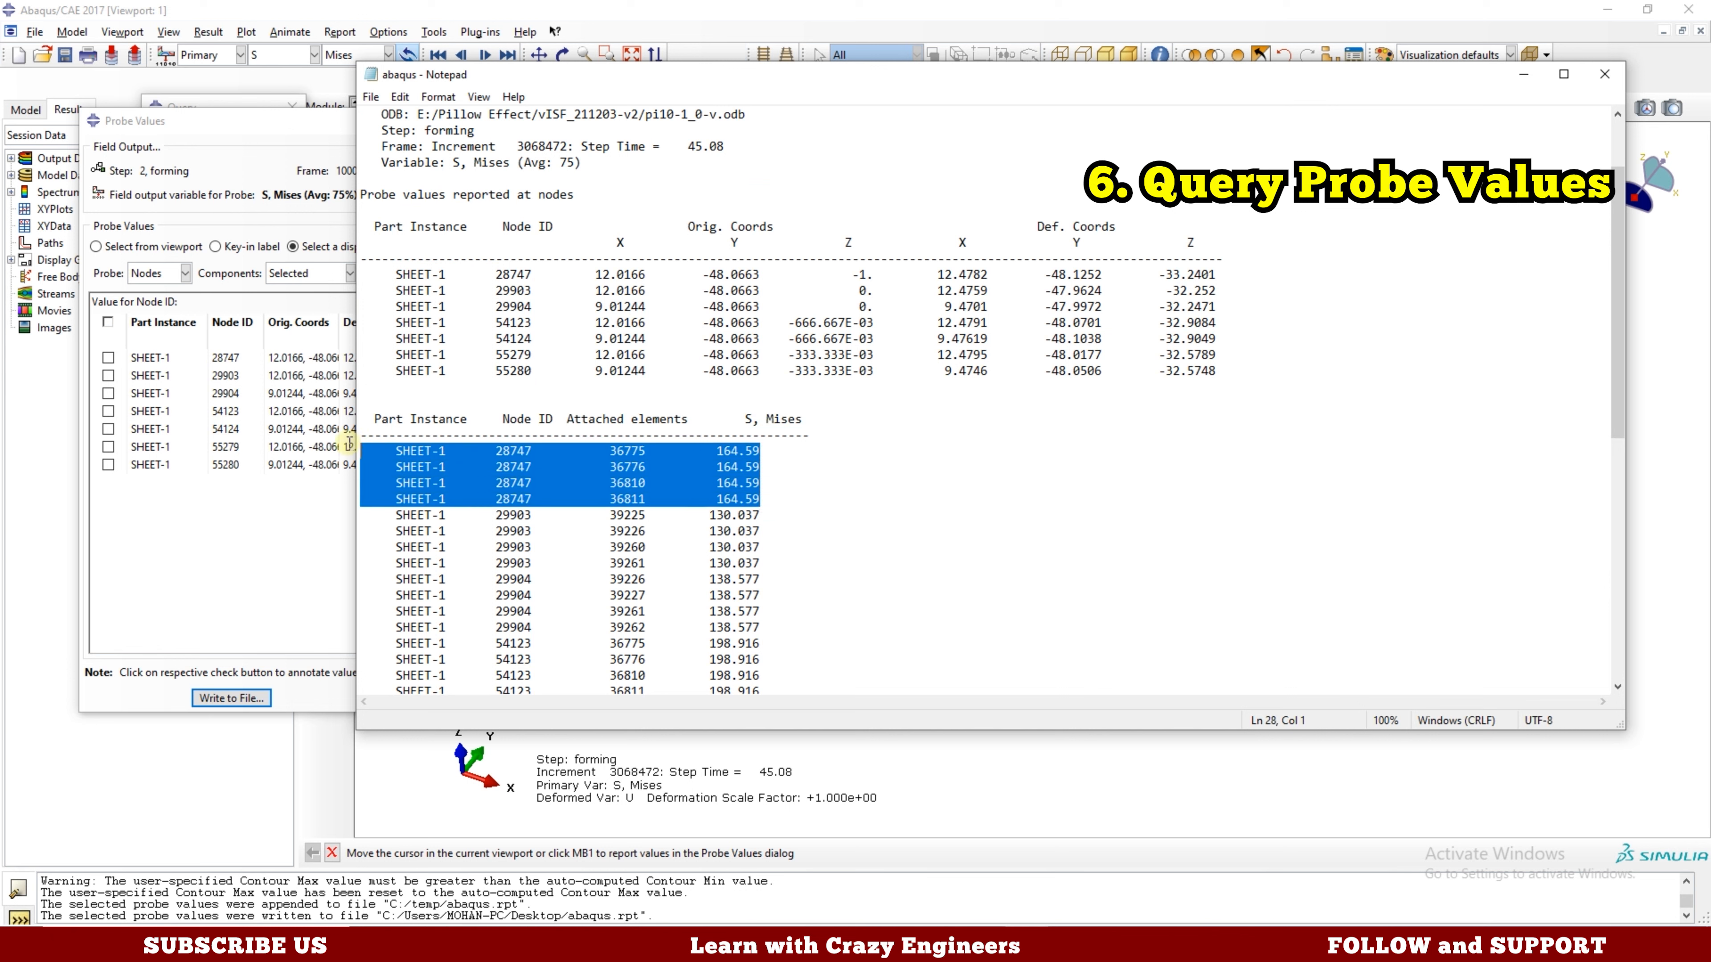
scroll(936, 502, "down", 6)
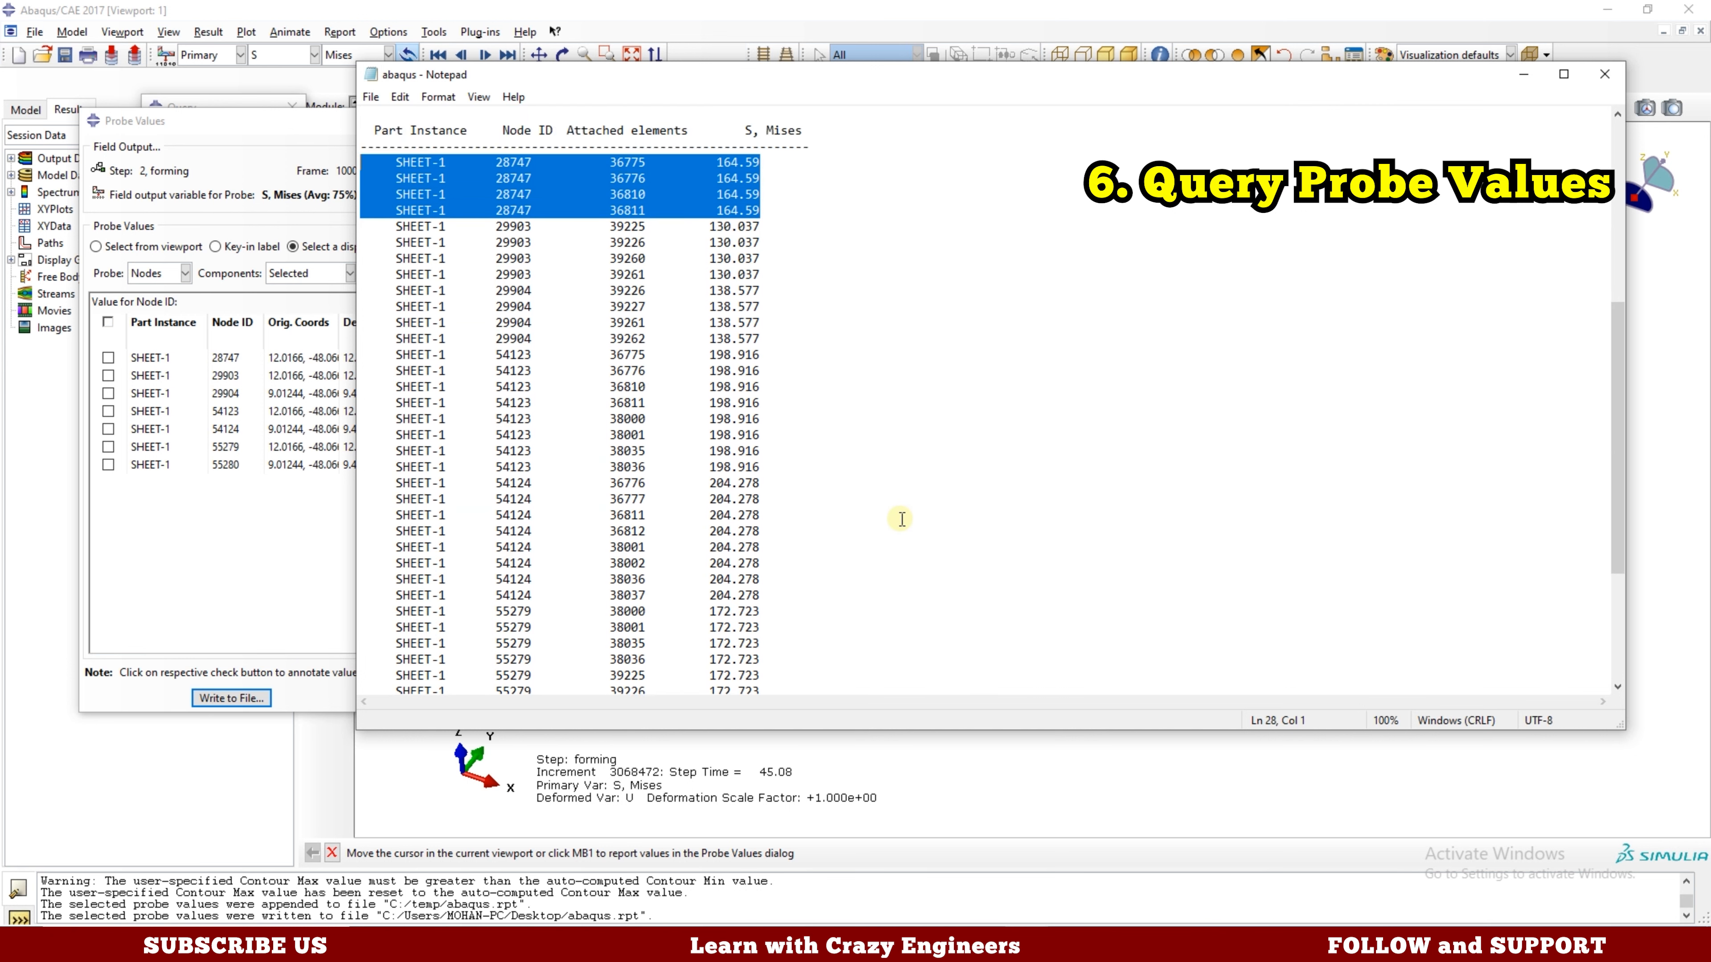
scroll(890, 517, "down", 4)
scroll(874, 517, "up", 11)
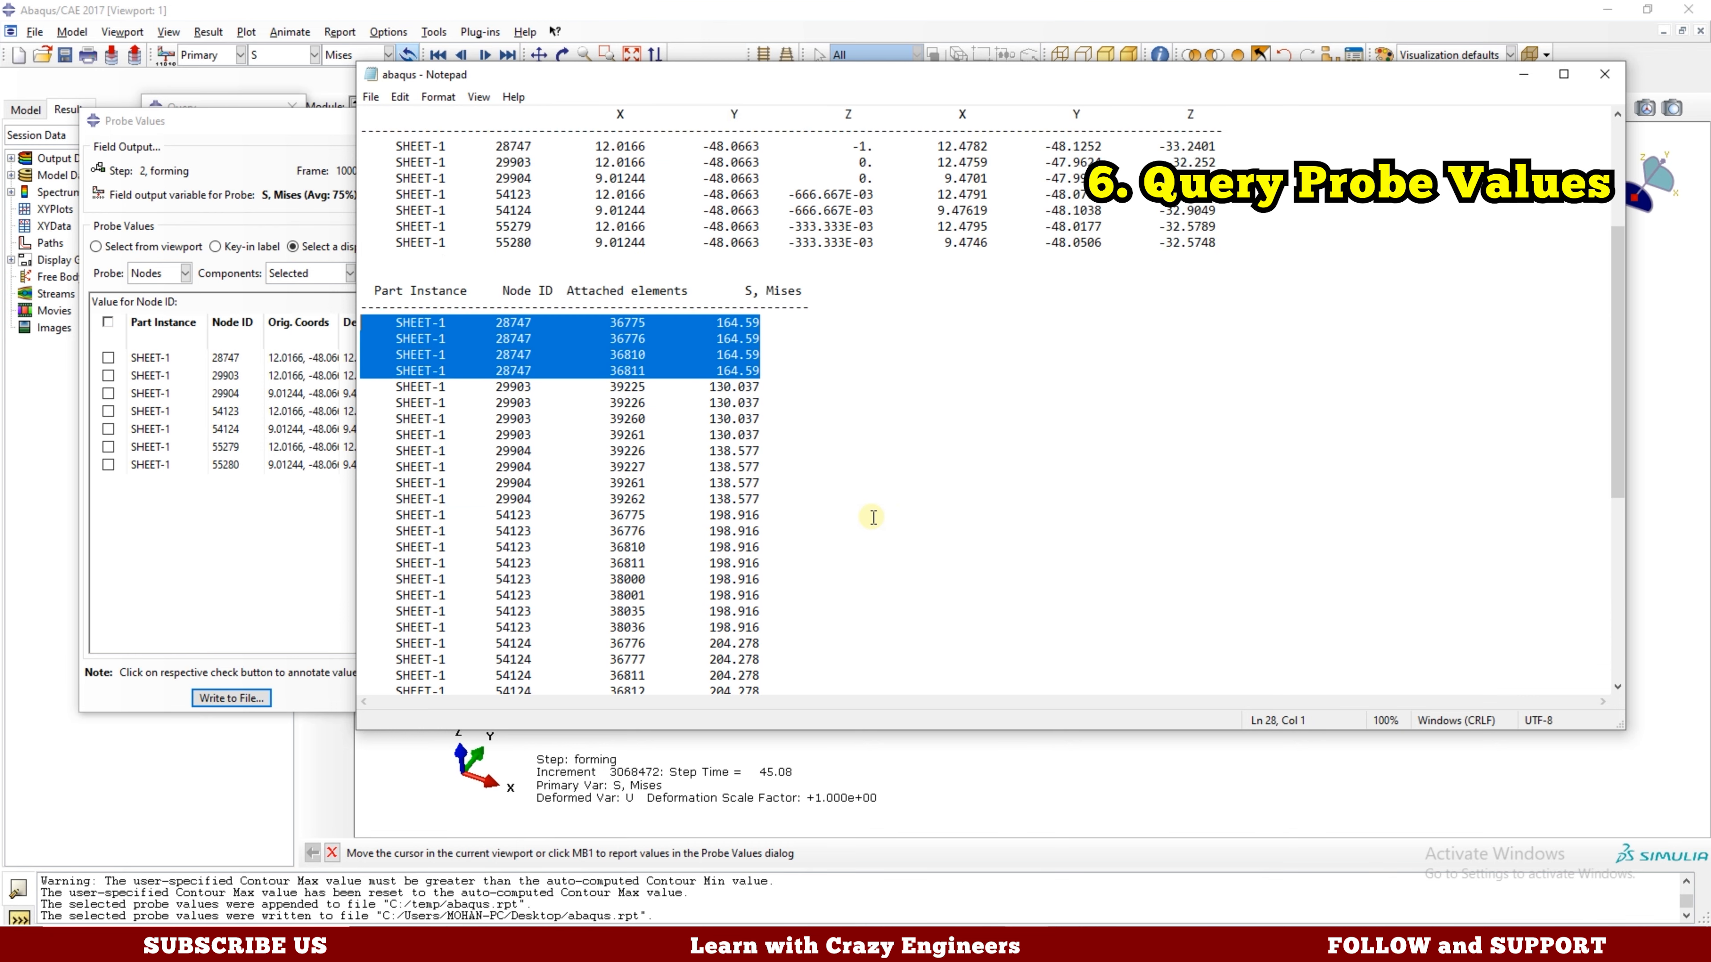
left_click(891, 559)
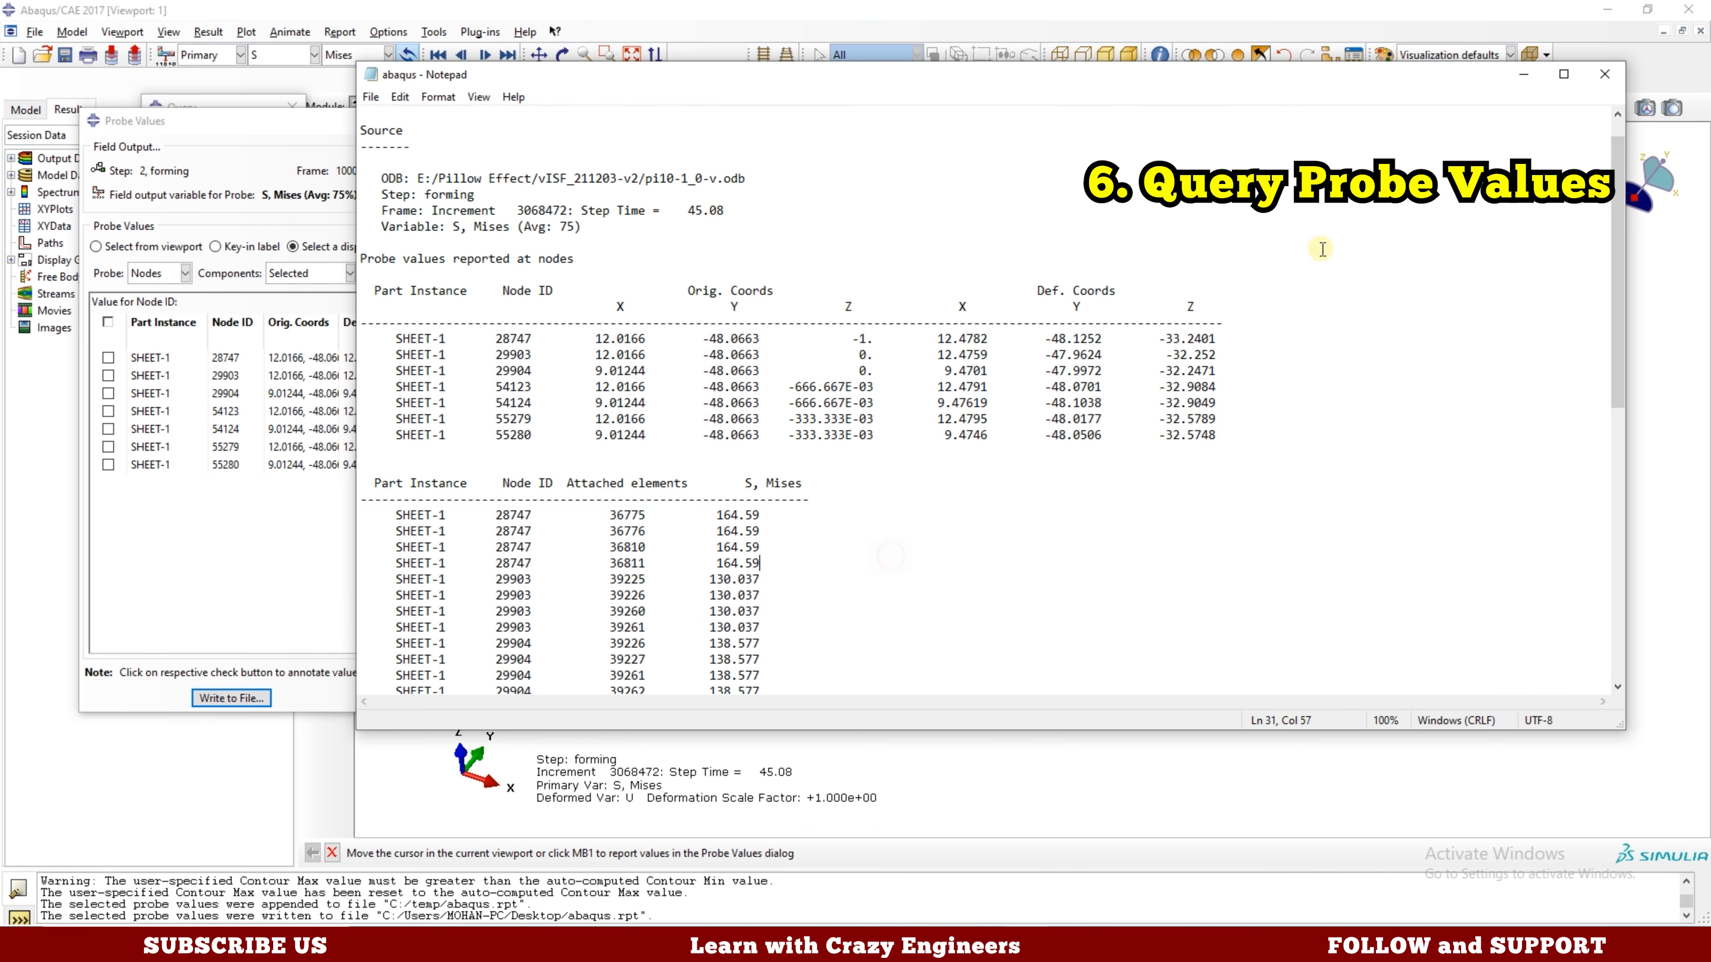
Close the Notepad report and return to Abaqus/CAE to close the Probe Values table, discarding its contents.
left_click(1605, 74)
left_click(673, 122)
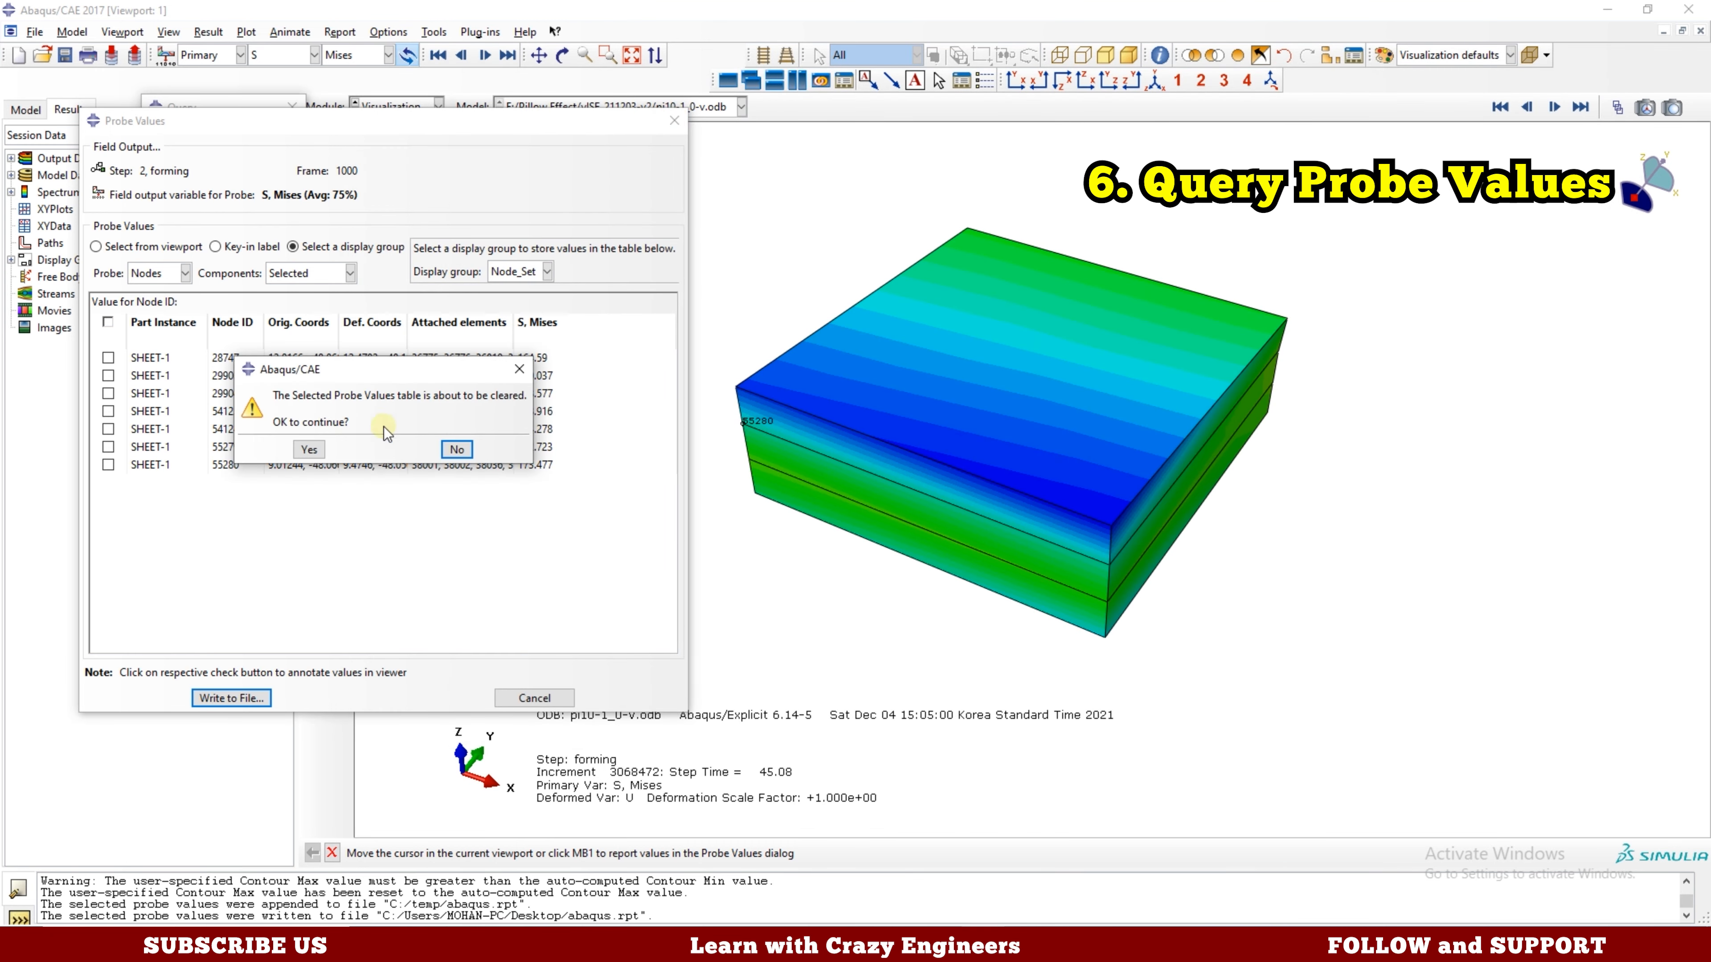
left_click(311, 450)
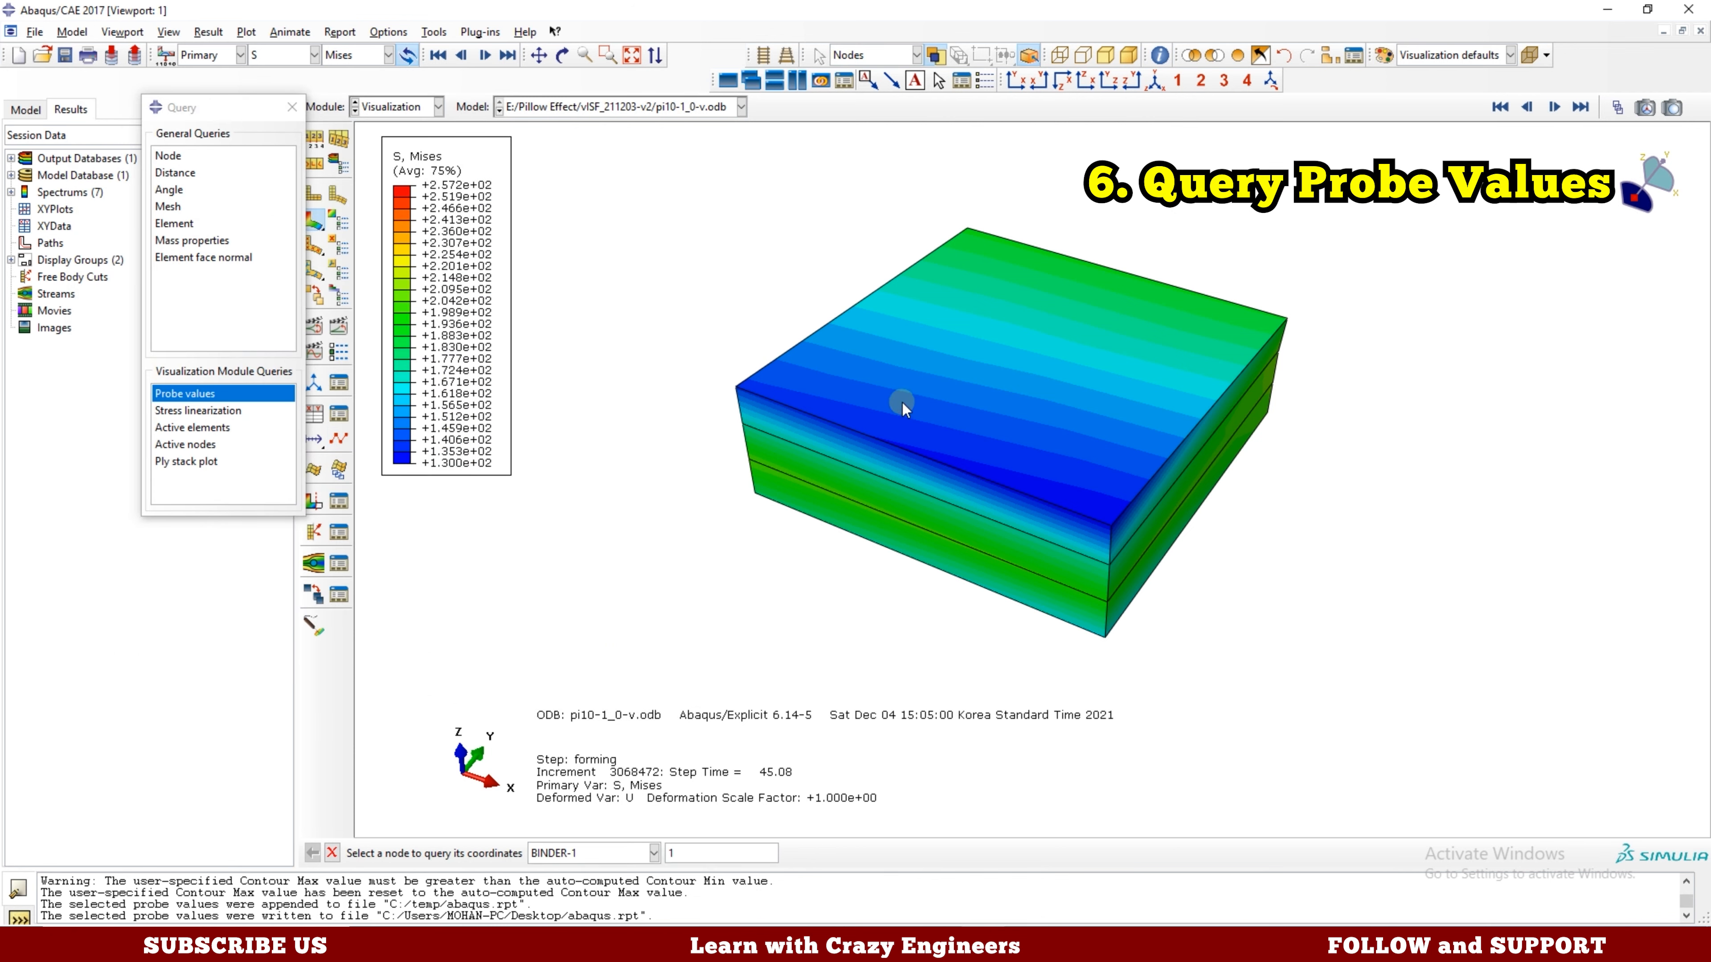
left_click(185, 175)
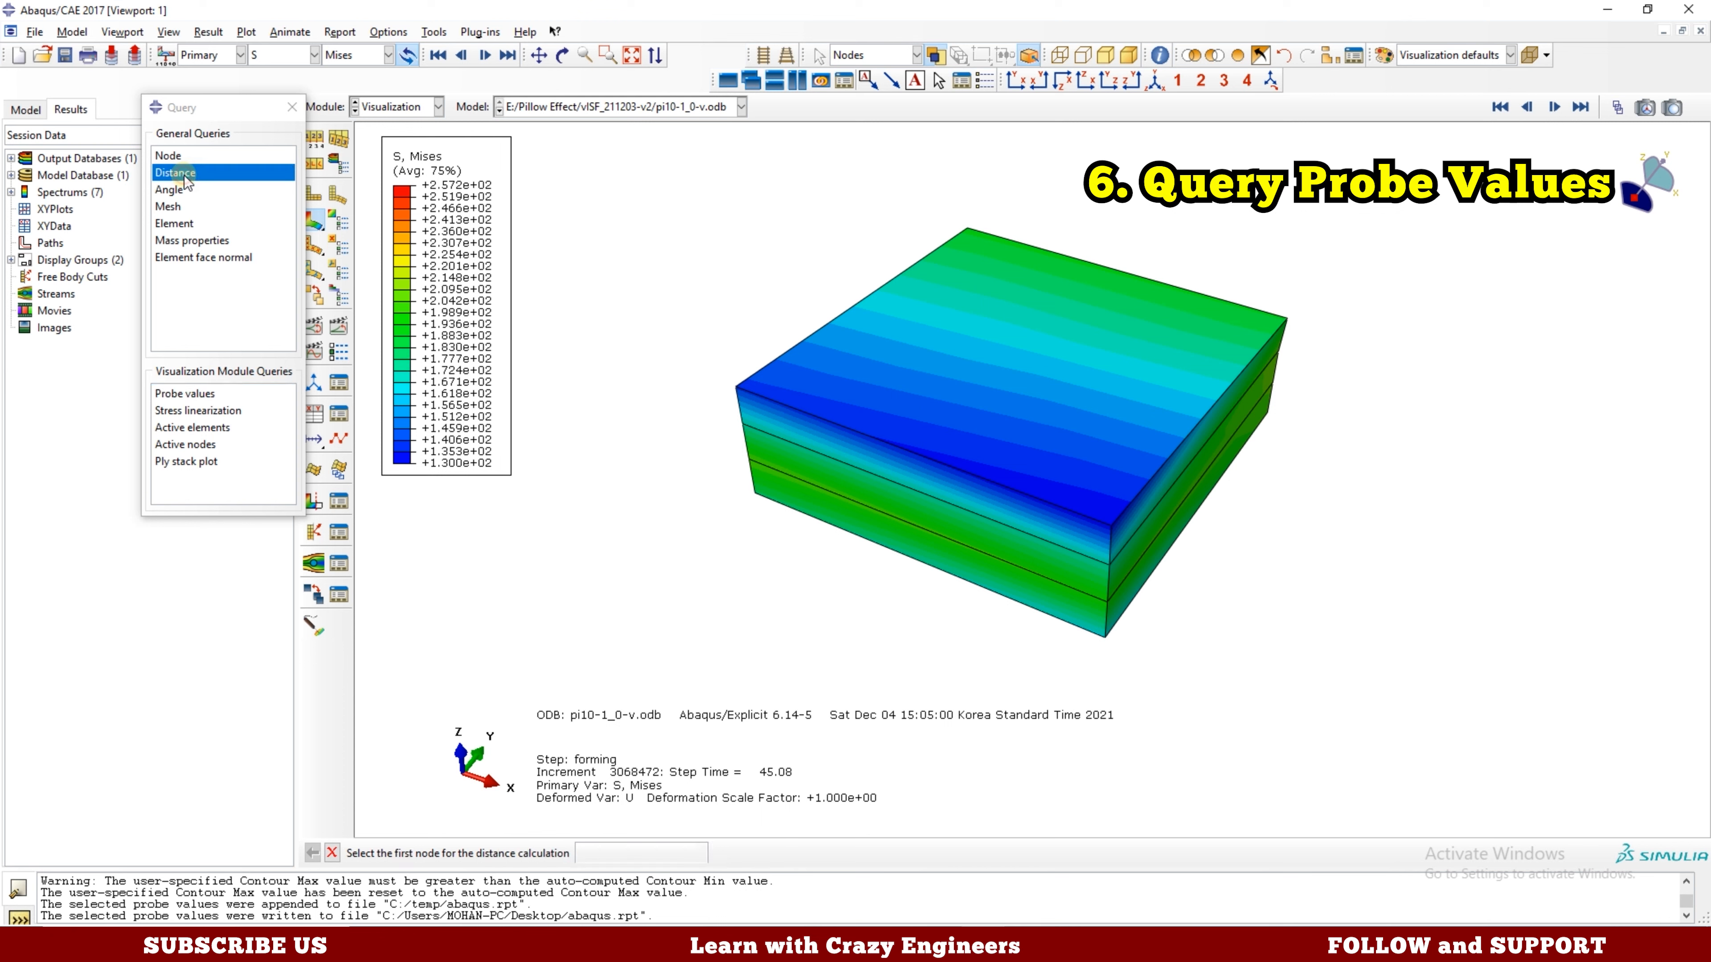
left_click(190, 394)
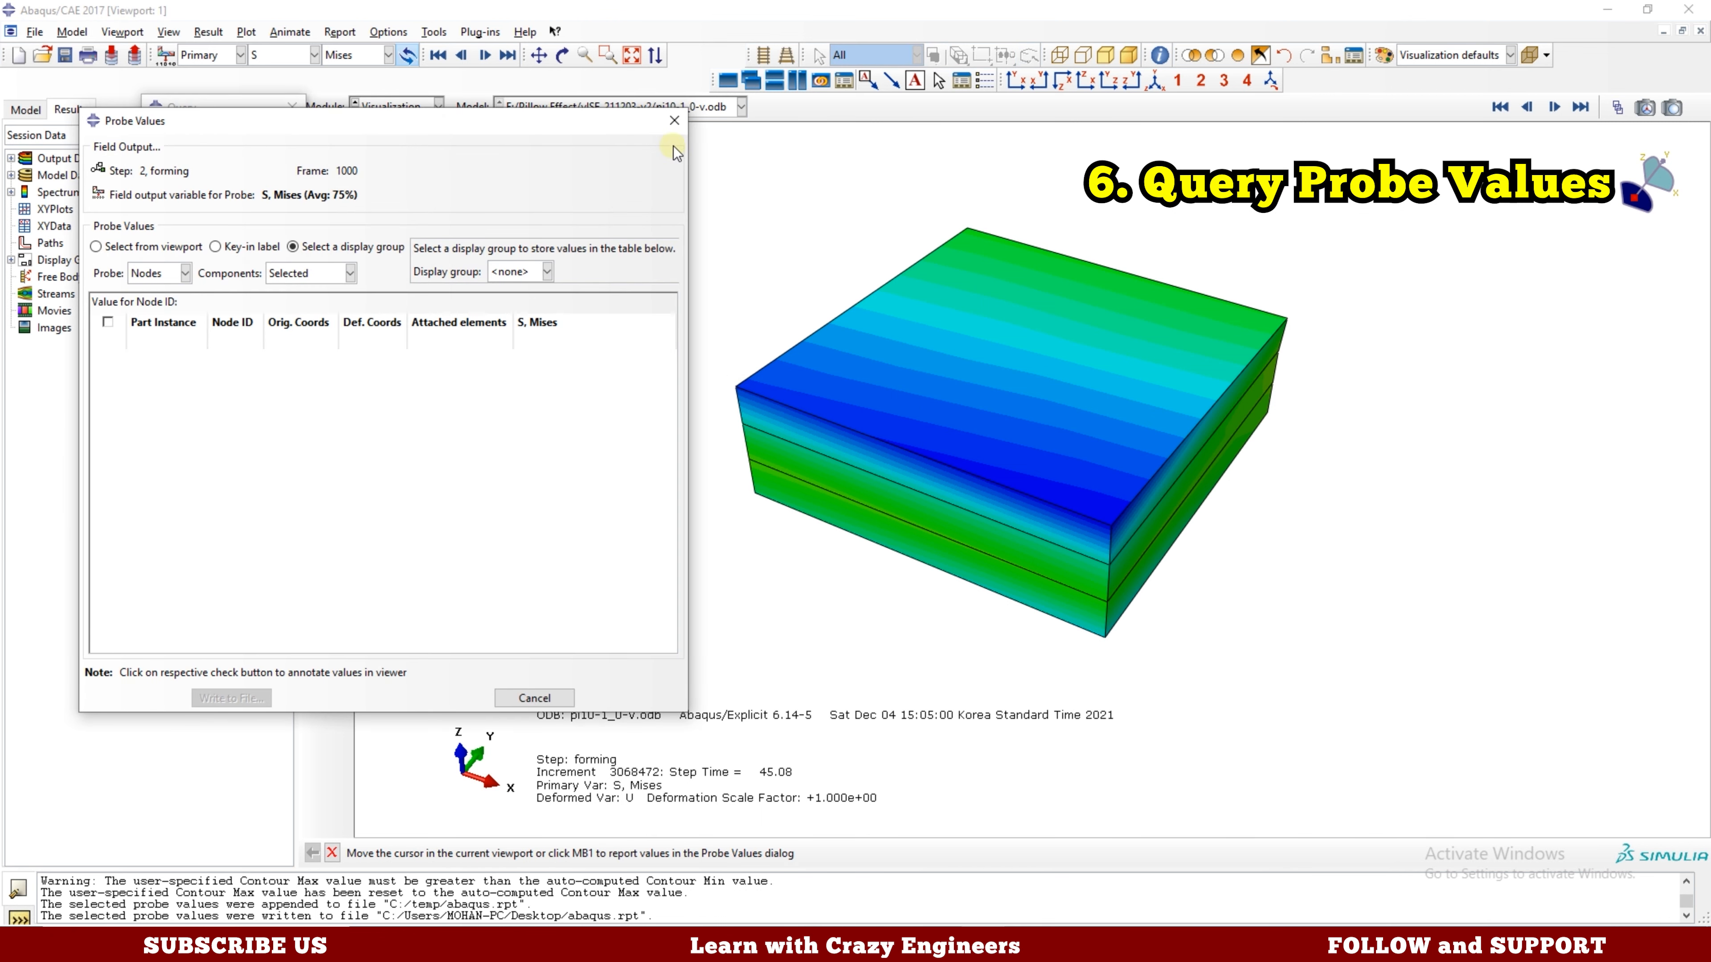
left_click(674, 121)
Measure the distance between the two top corner nodes along the front edge of the element stack.
left_click(185, 174)
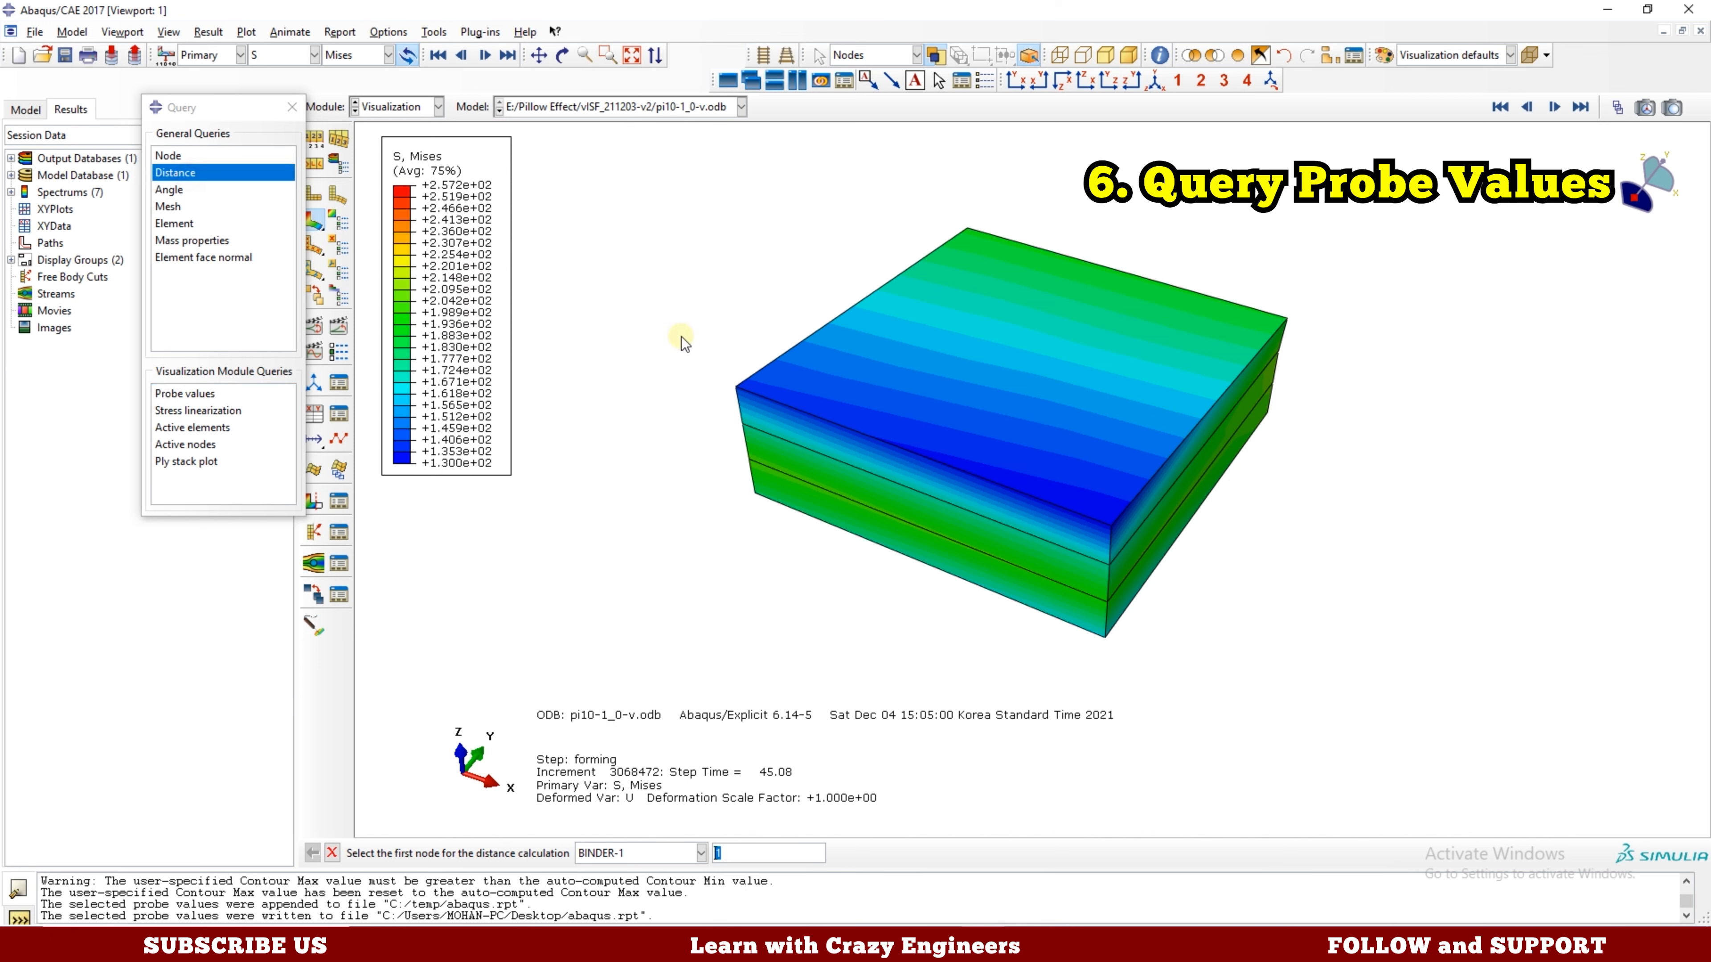
left_click(738, 387)
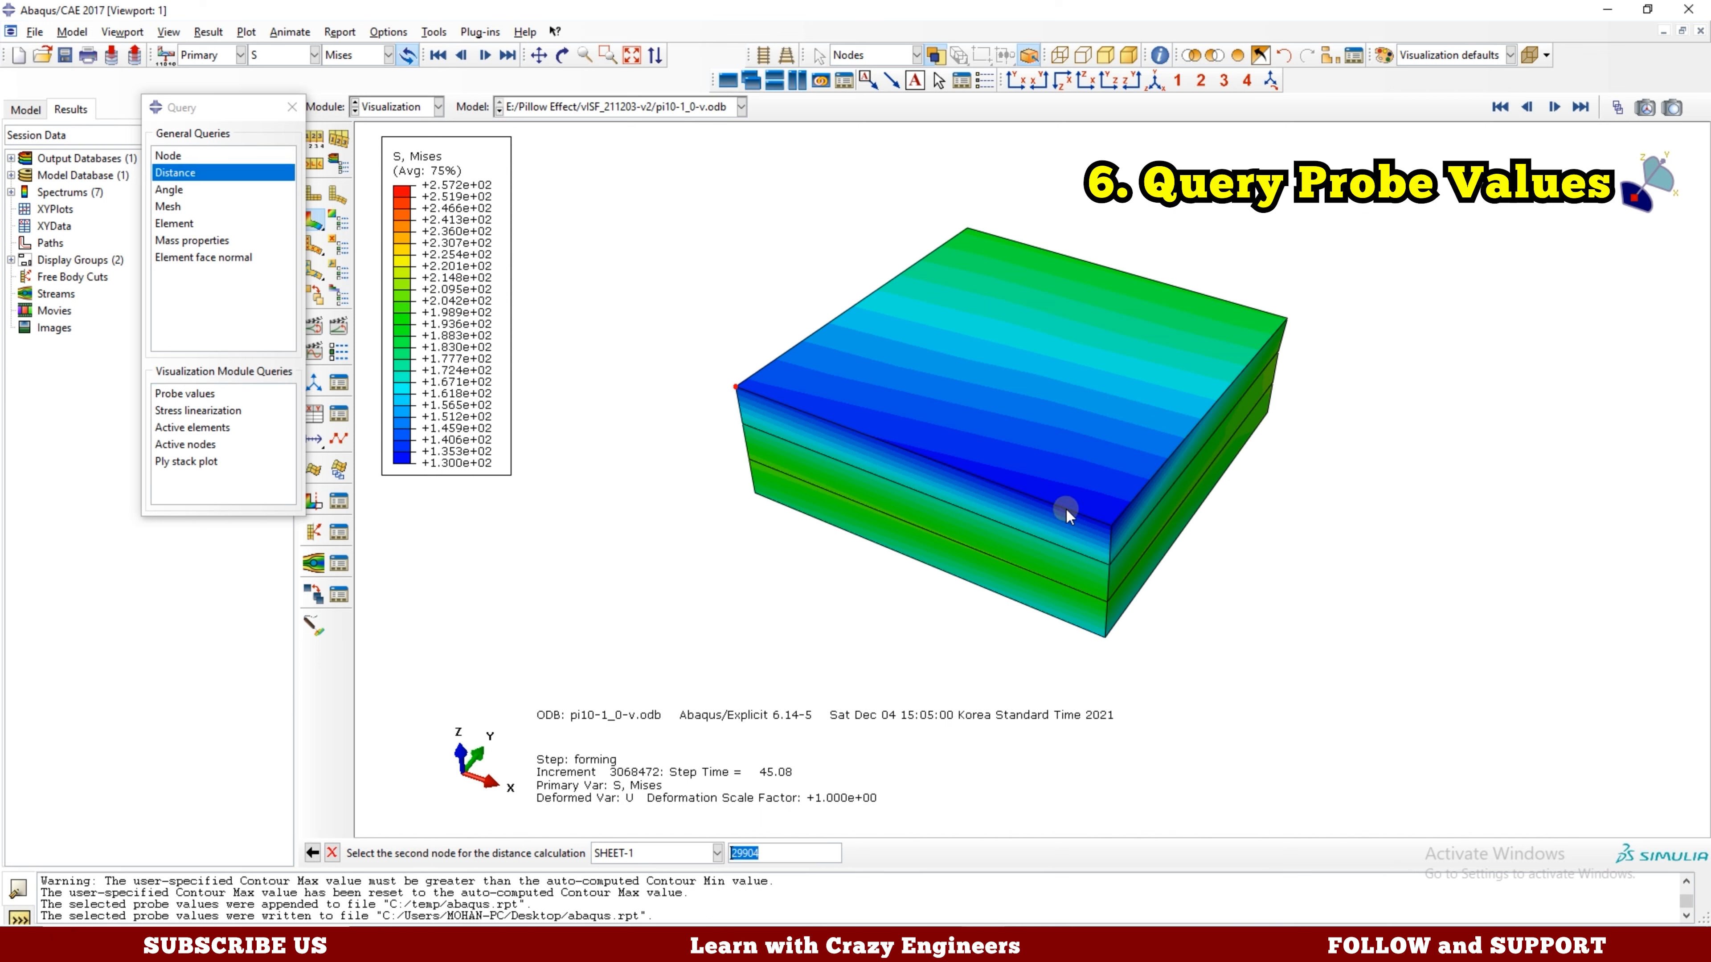
left_click(1109, 526)
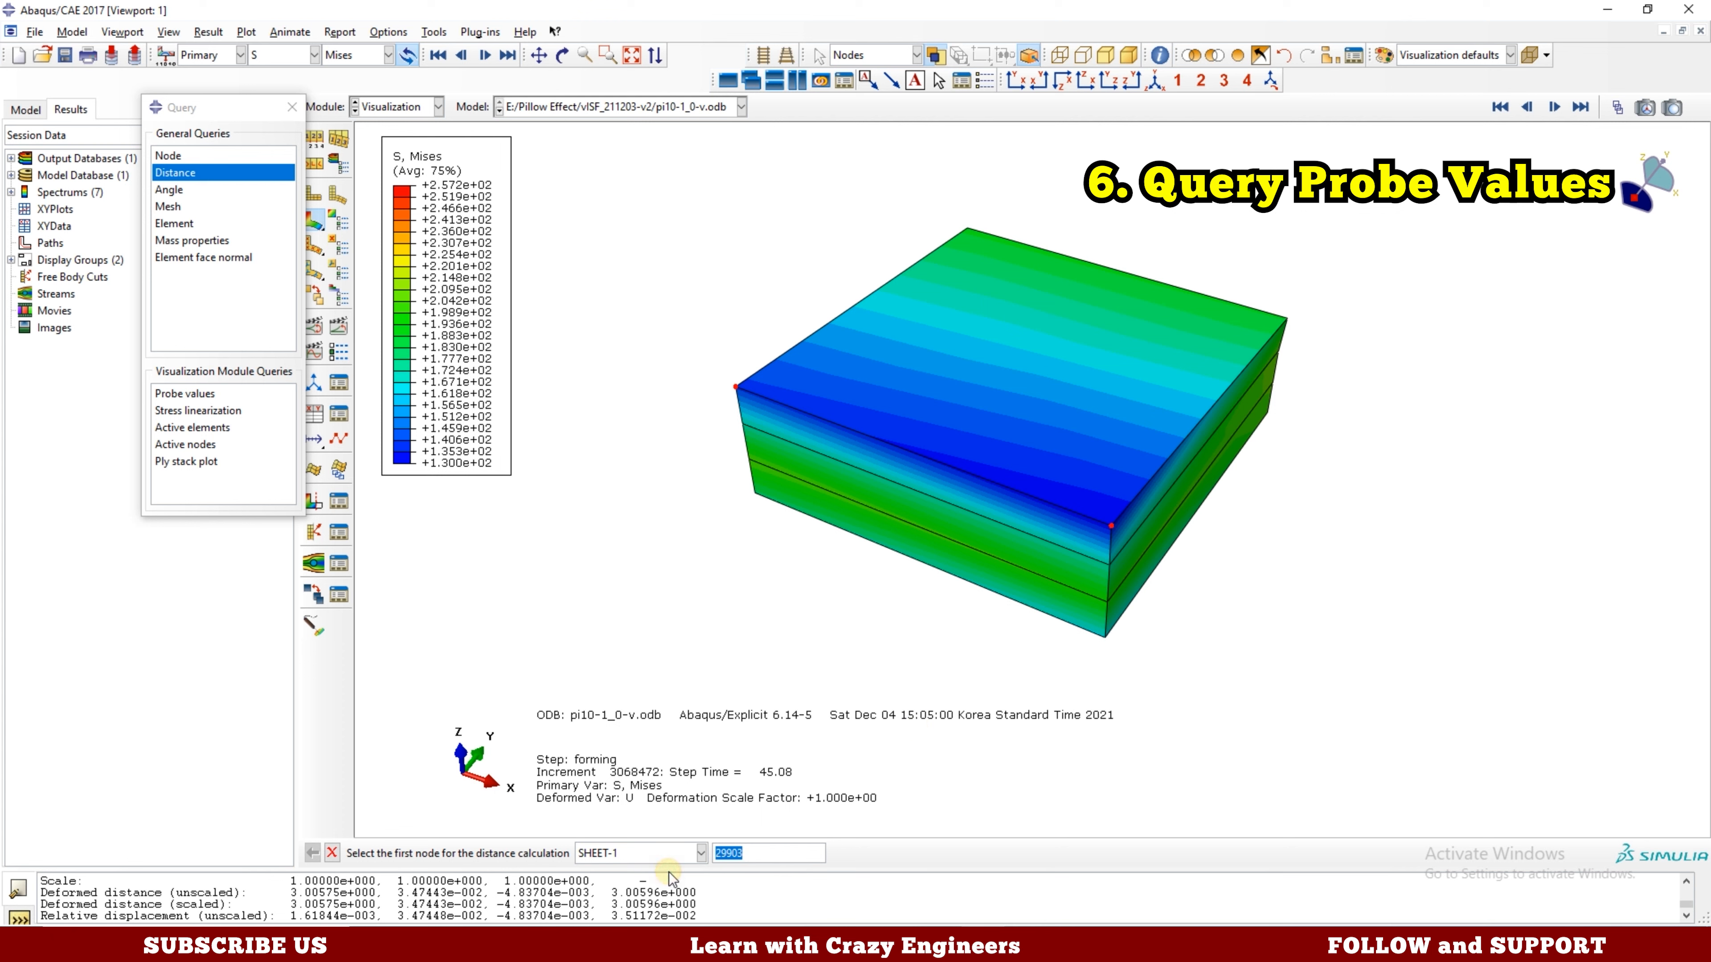
Enlarge the message area to read the base distance, and measure between the top and bottom corner nodes at the stack's far end.
left_click_drag(668, 868, 682, 725)
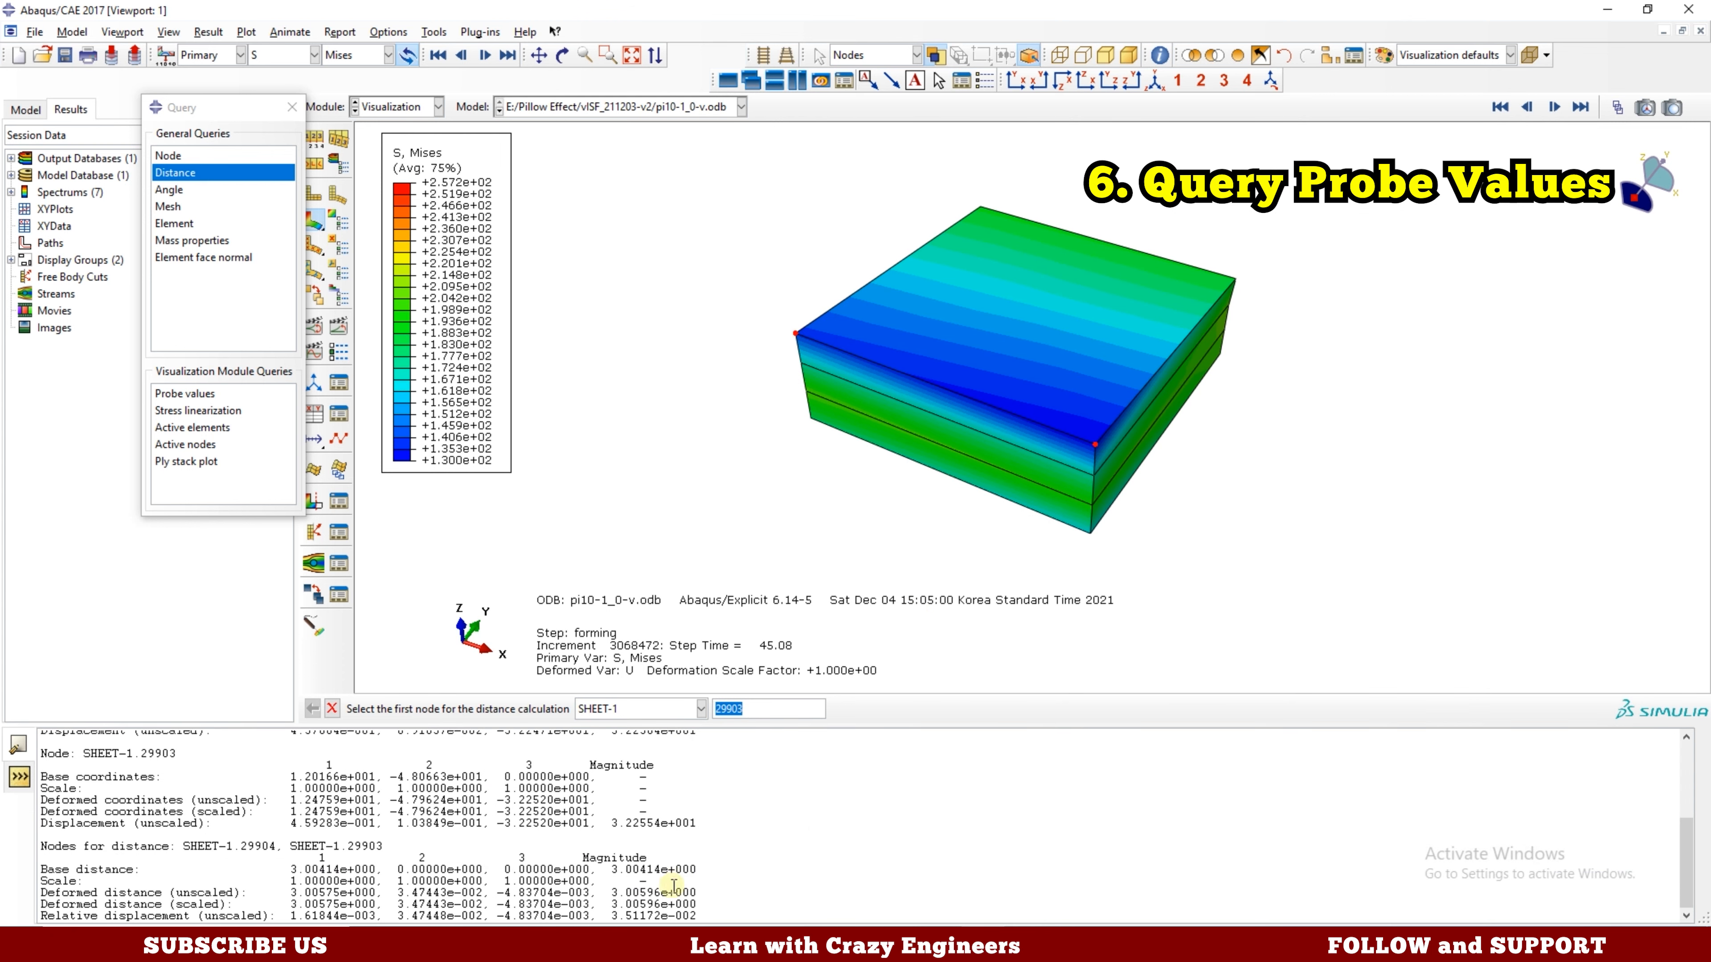
left_click_drag(618, 873, 707, 873)
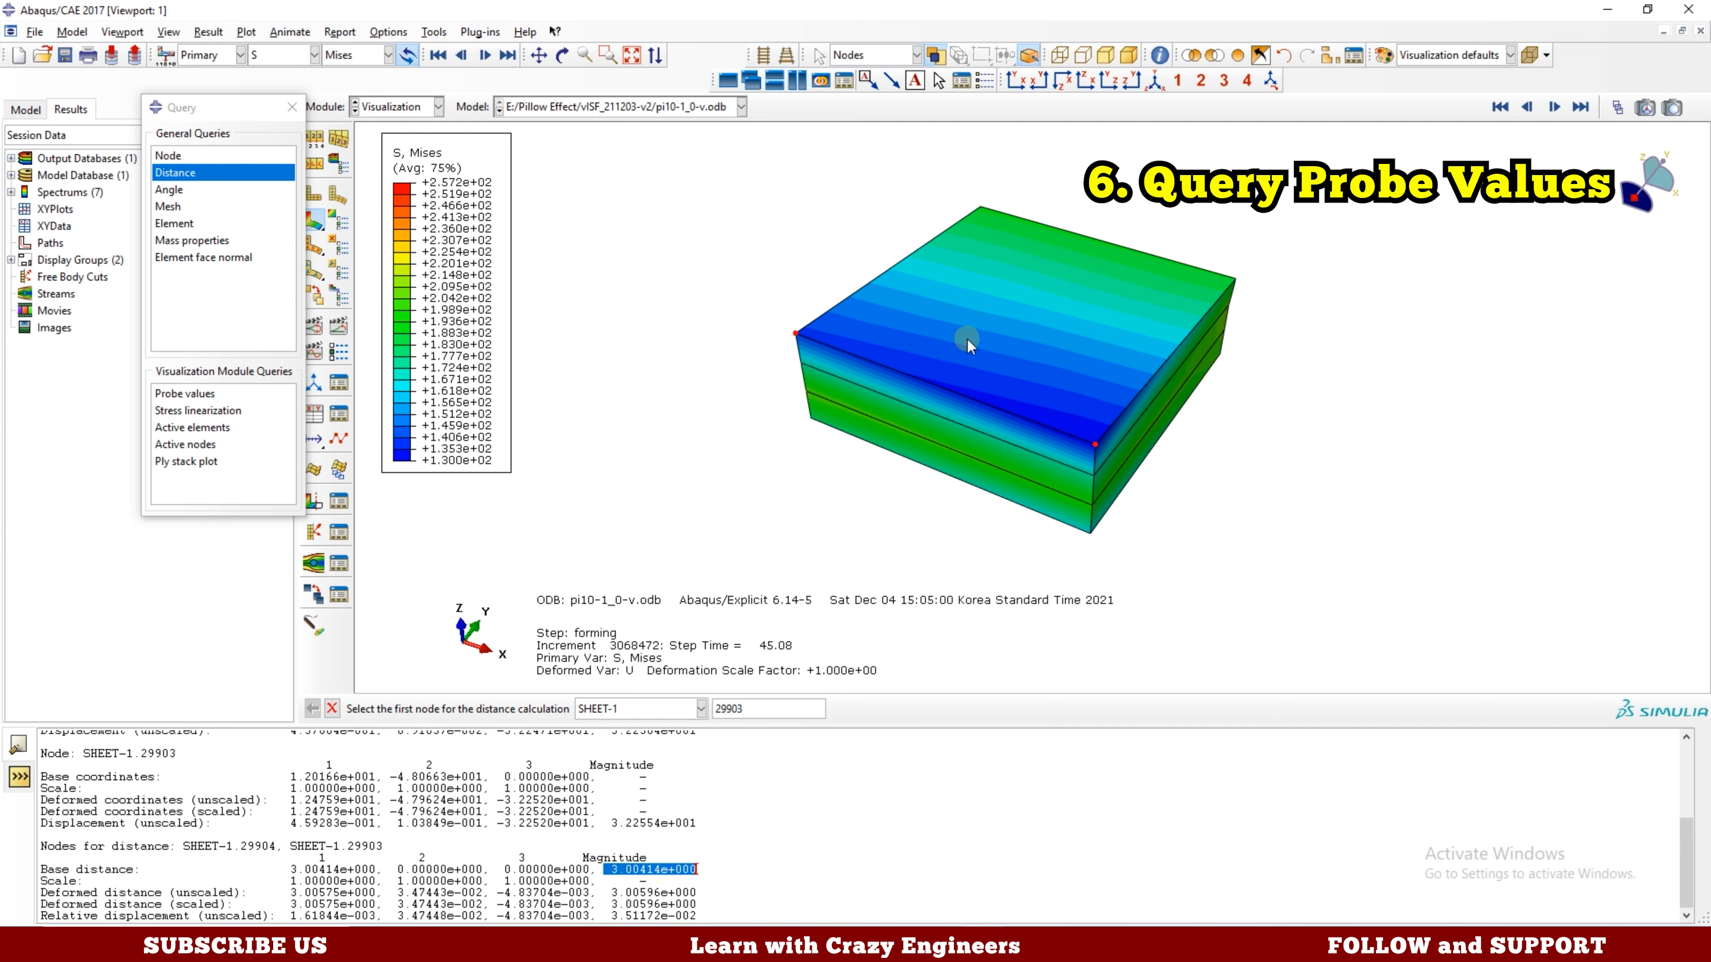
left_click(1234, 282)
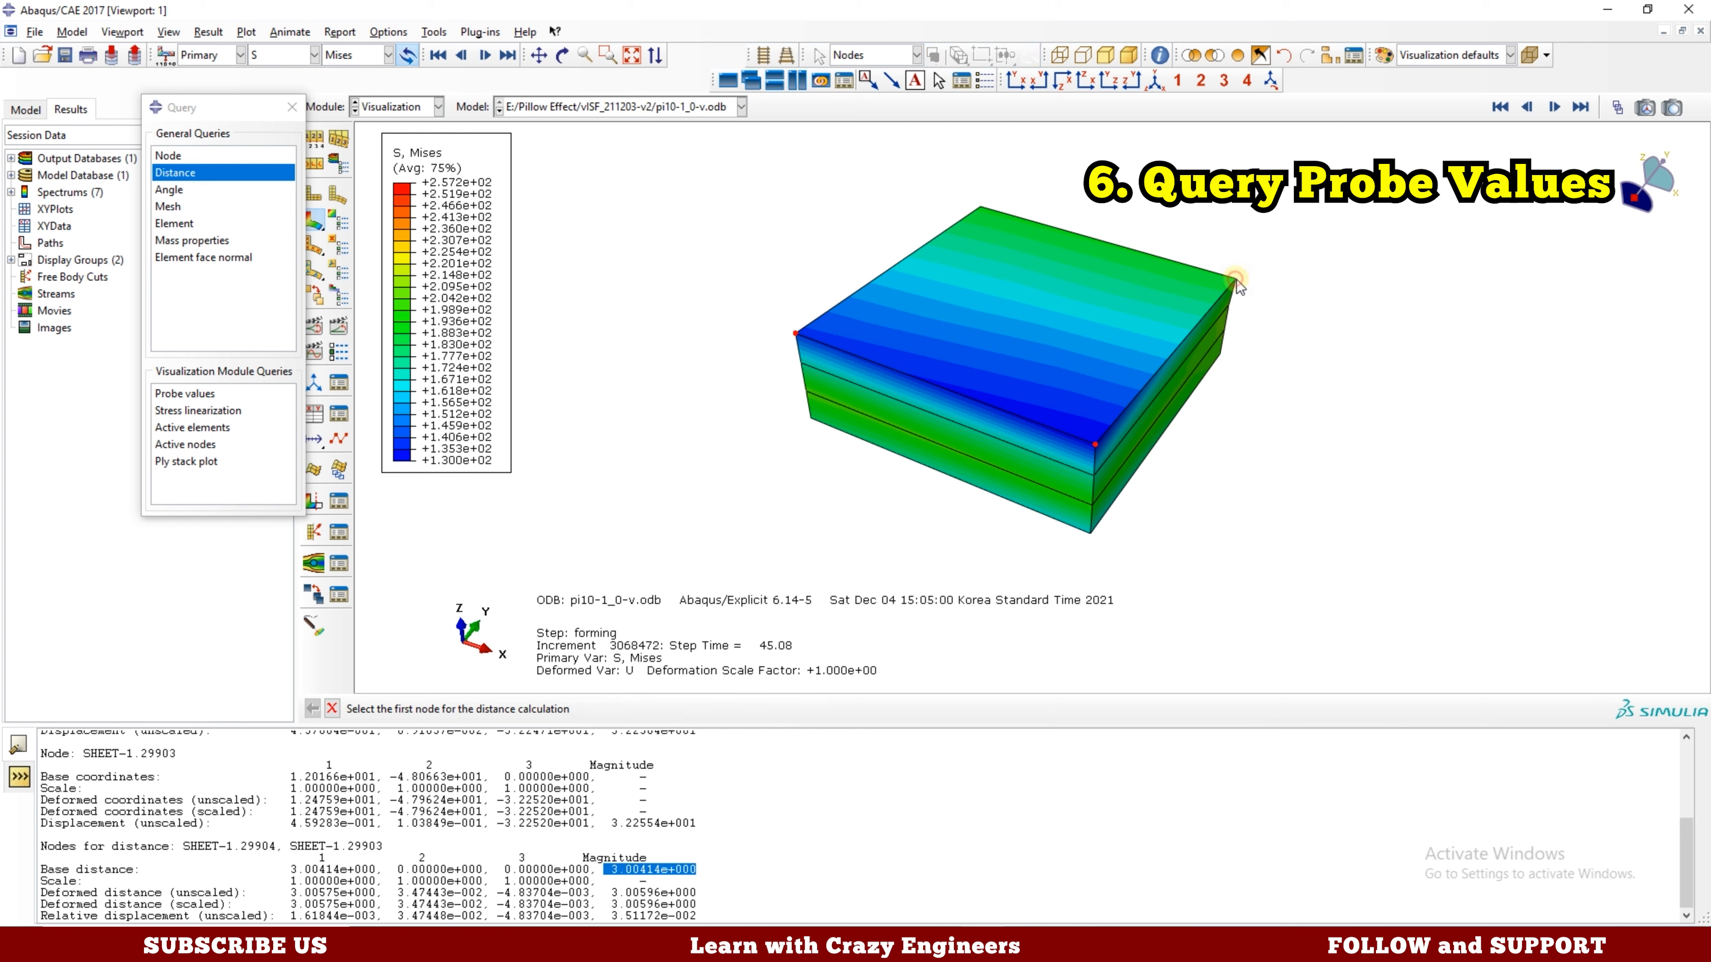
left_click(1222, 354)
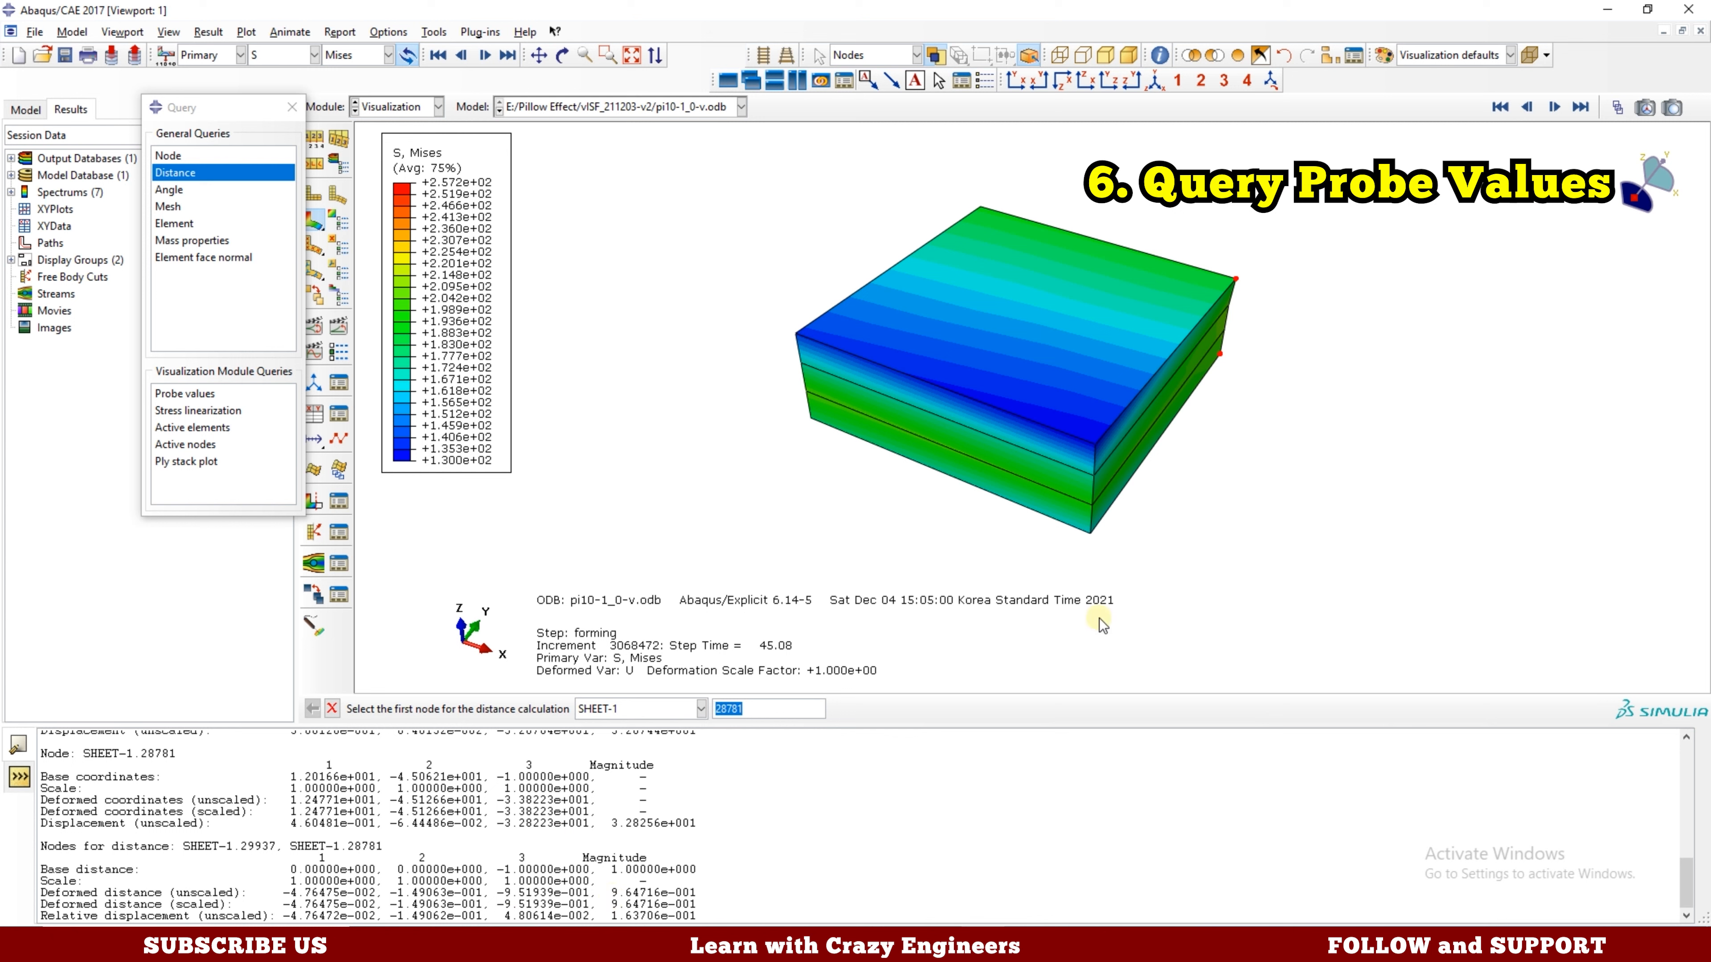
Measure the distance between the two inner-layer nodes on the nearest vertical corner edge, read the results, and close the Query dialog.
left_click(1094, 478)
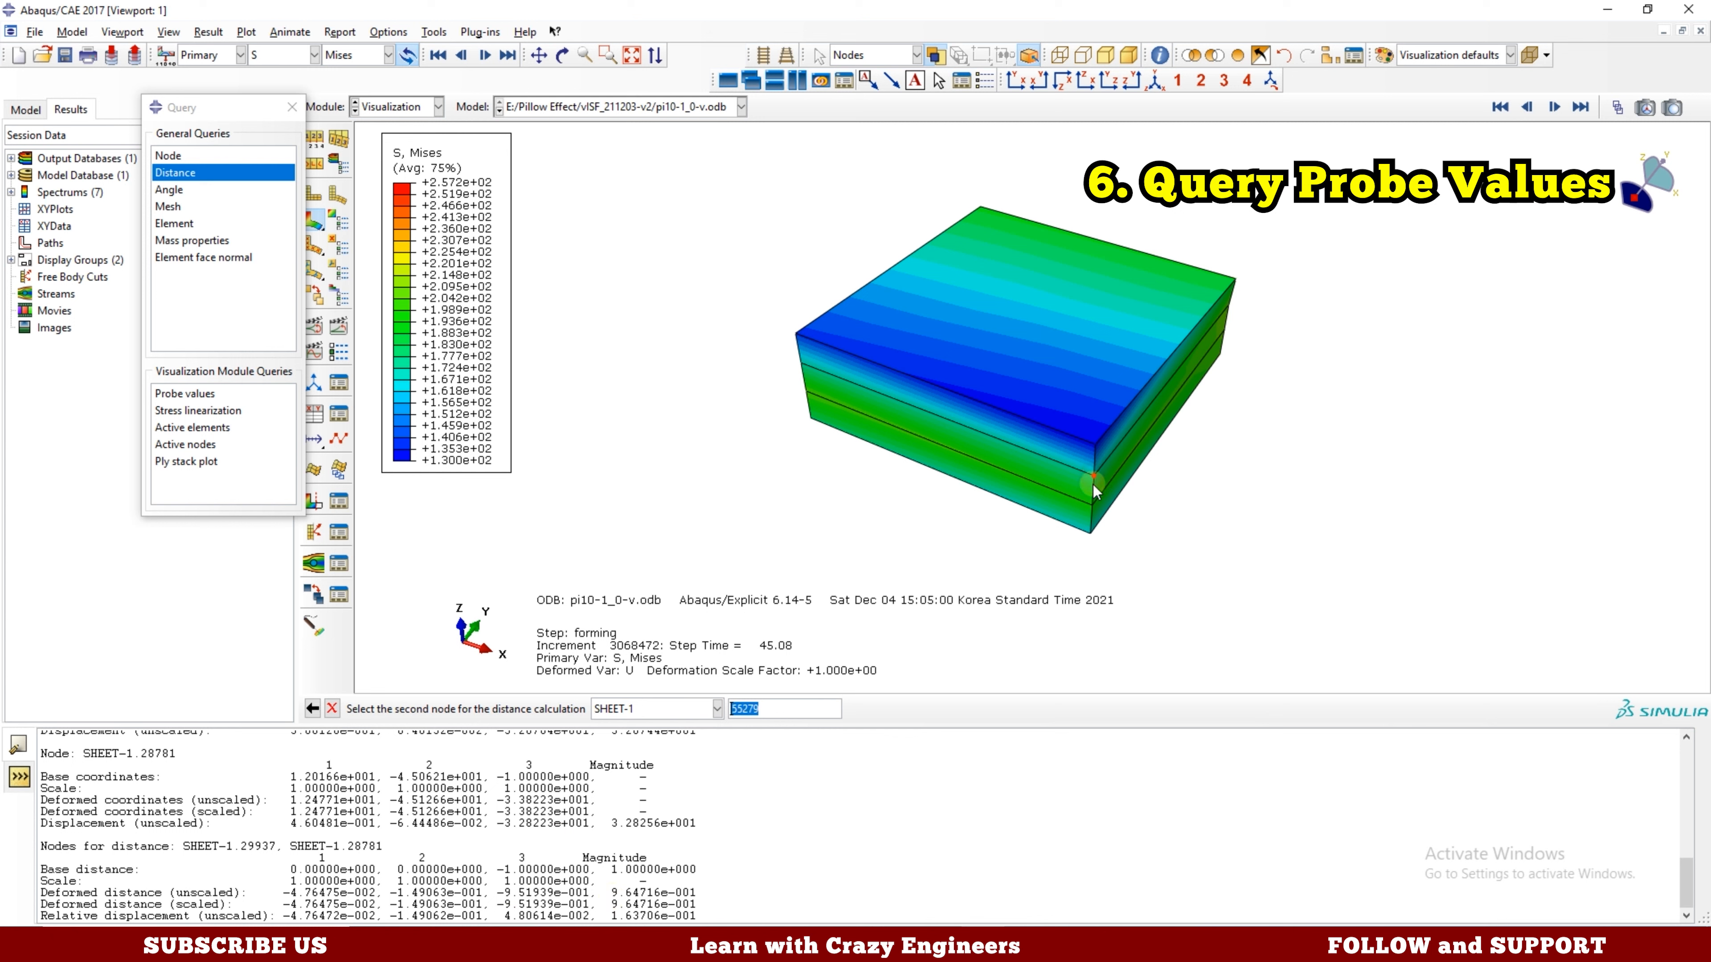
left_click(1093, 505)
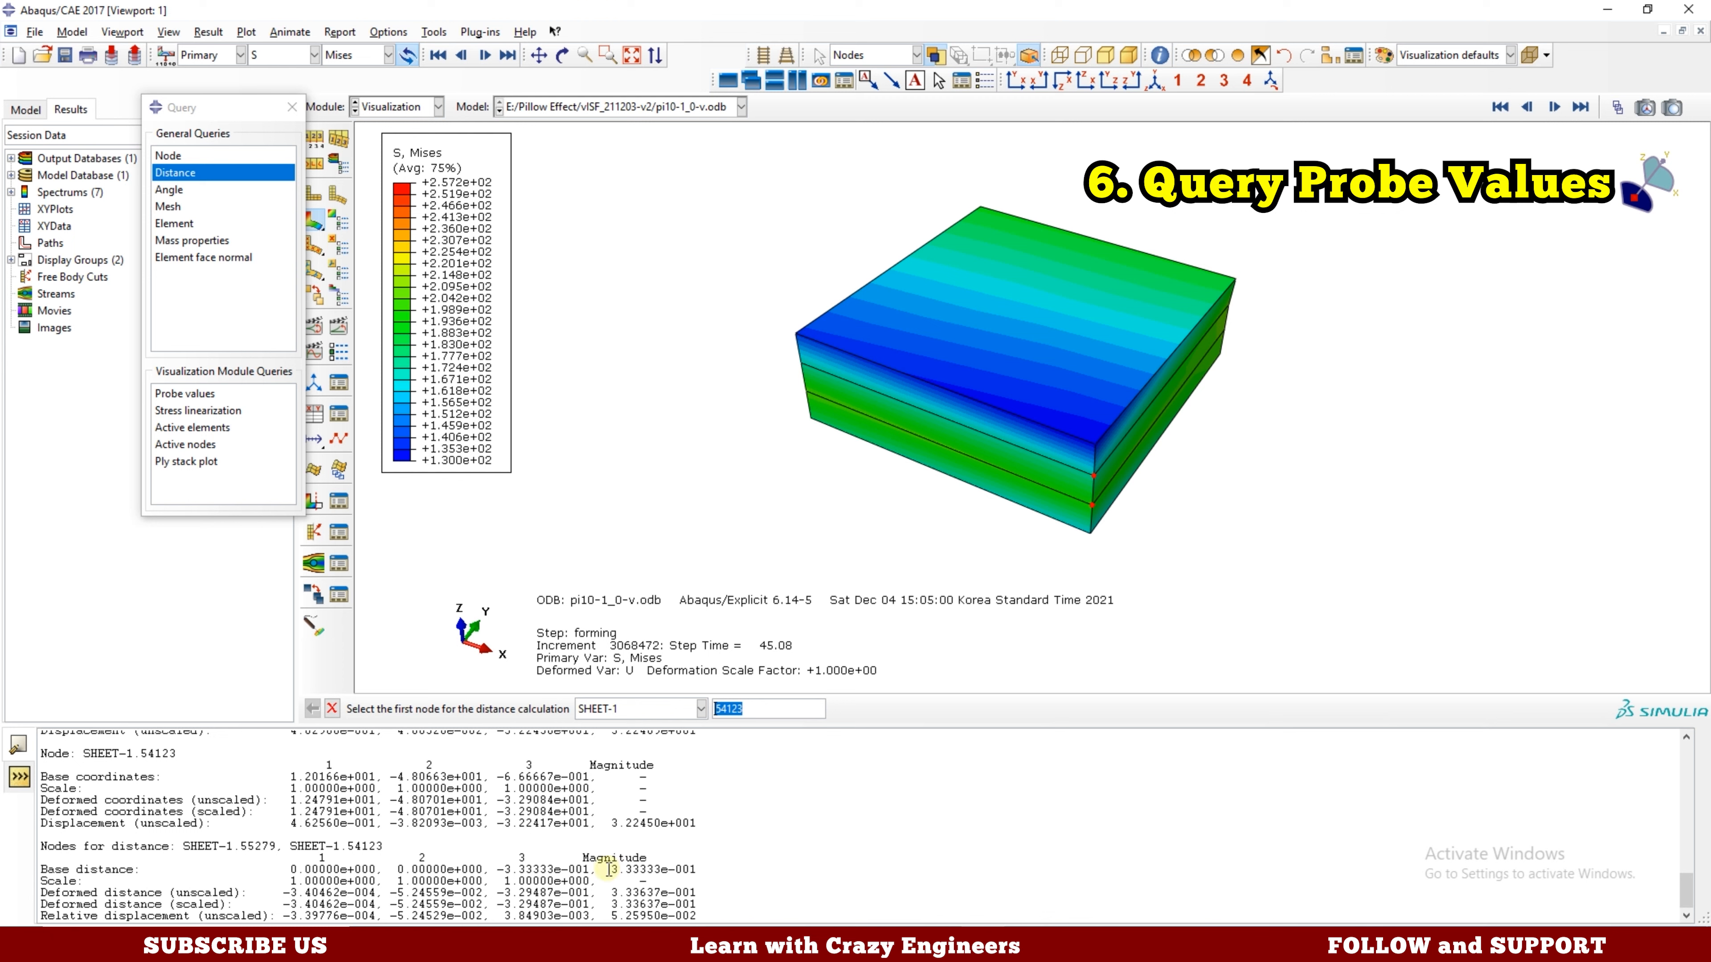
left_click_drag(609, 870, 757, 891)
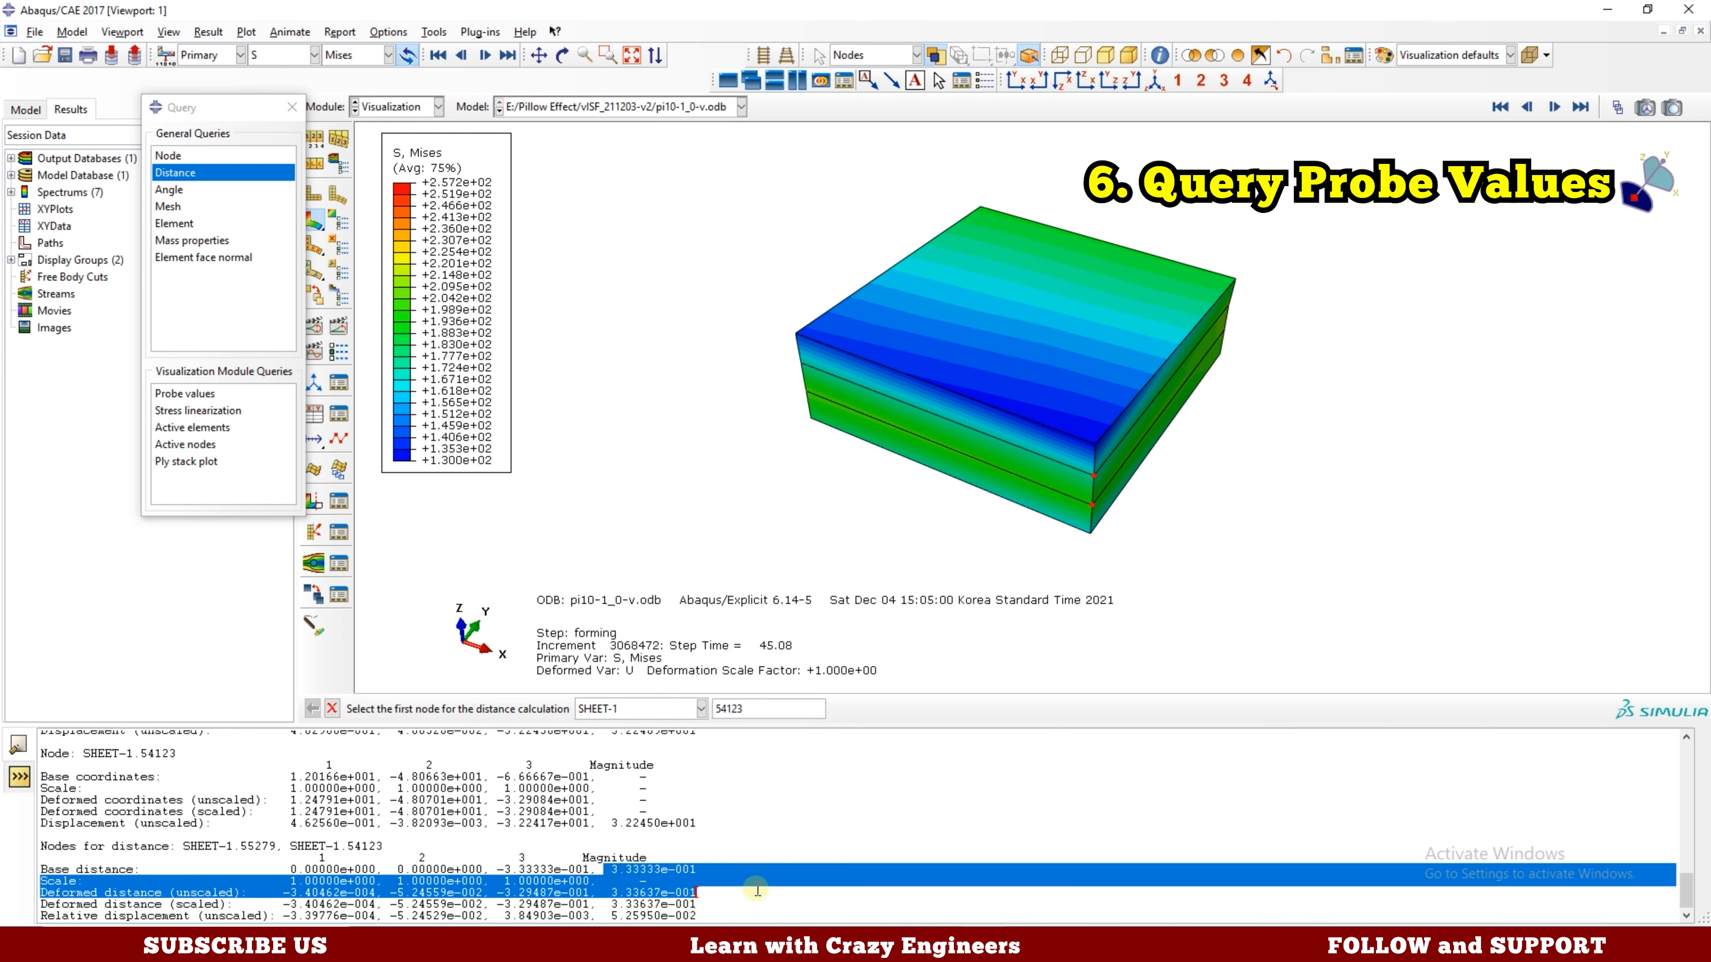
left_click(292, 107)
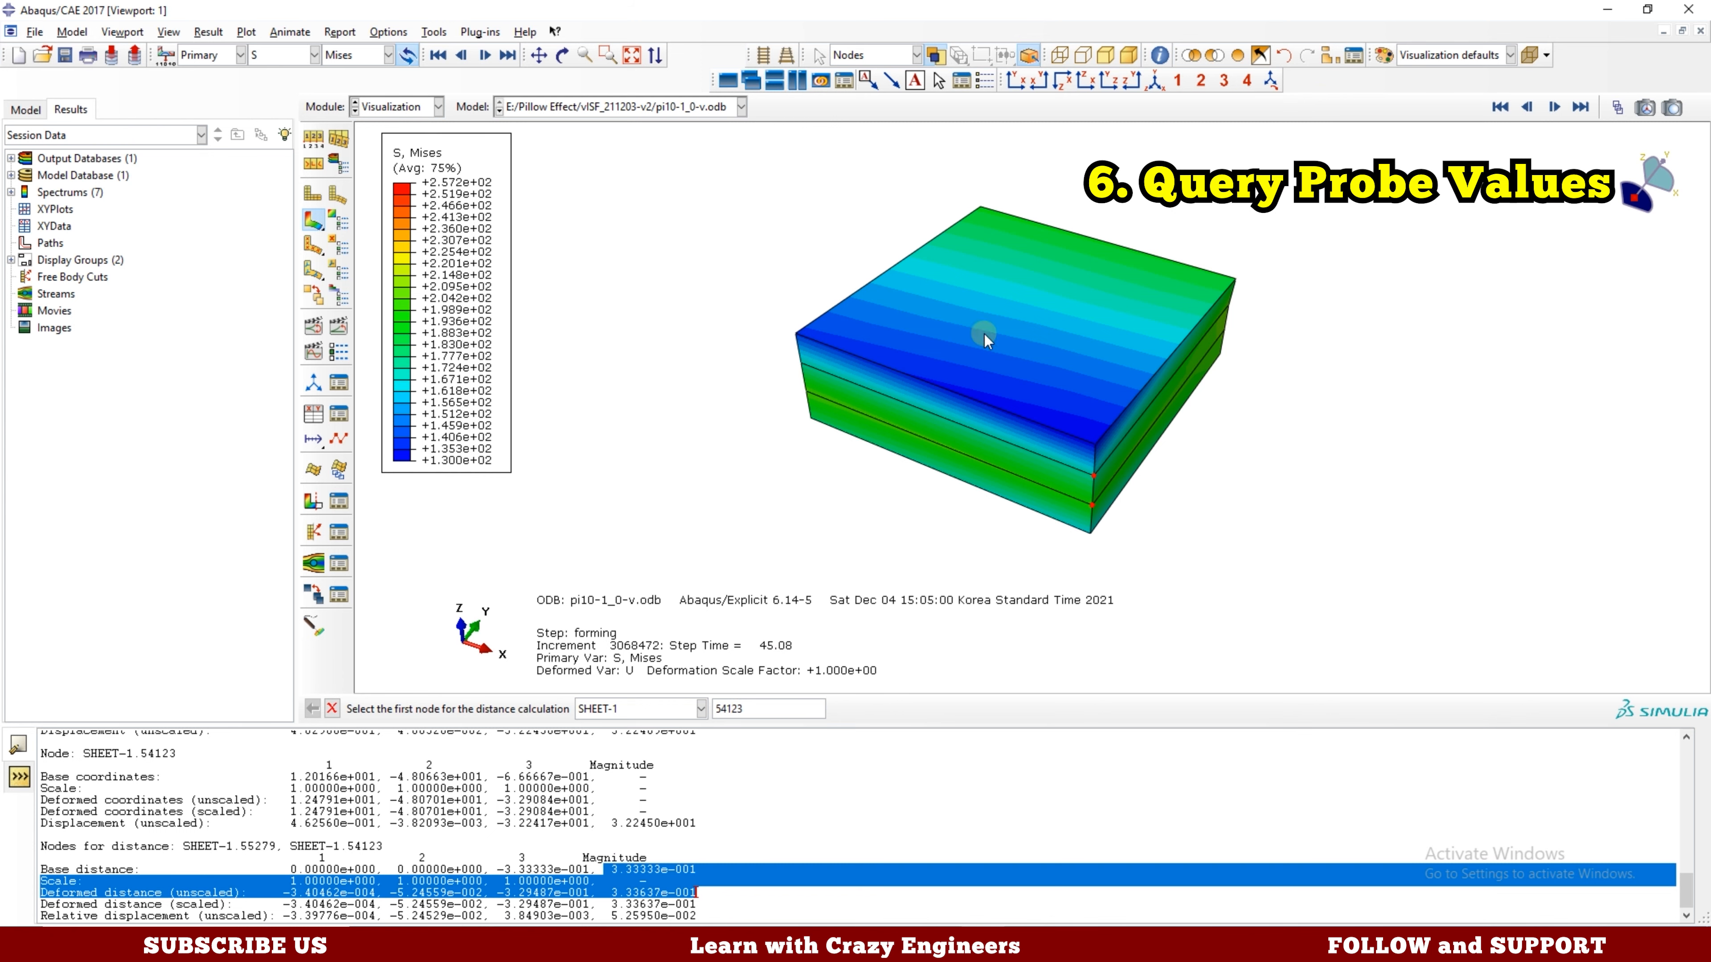
Undo the display group operations one after another until the complete formed sheet is displayed.
left_click(1283, 56)
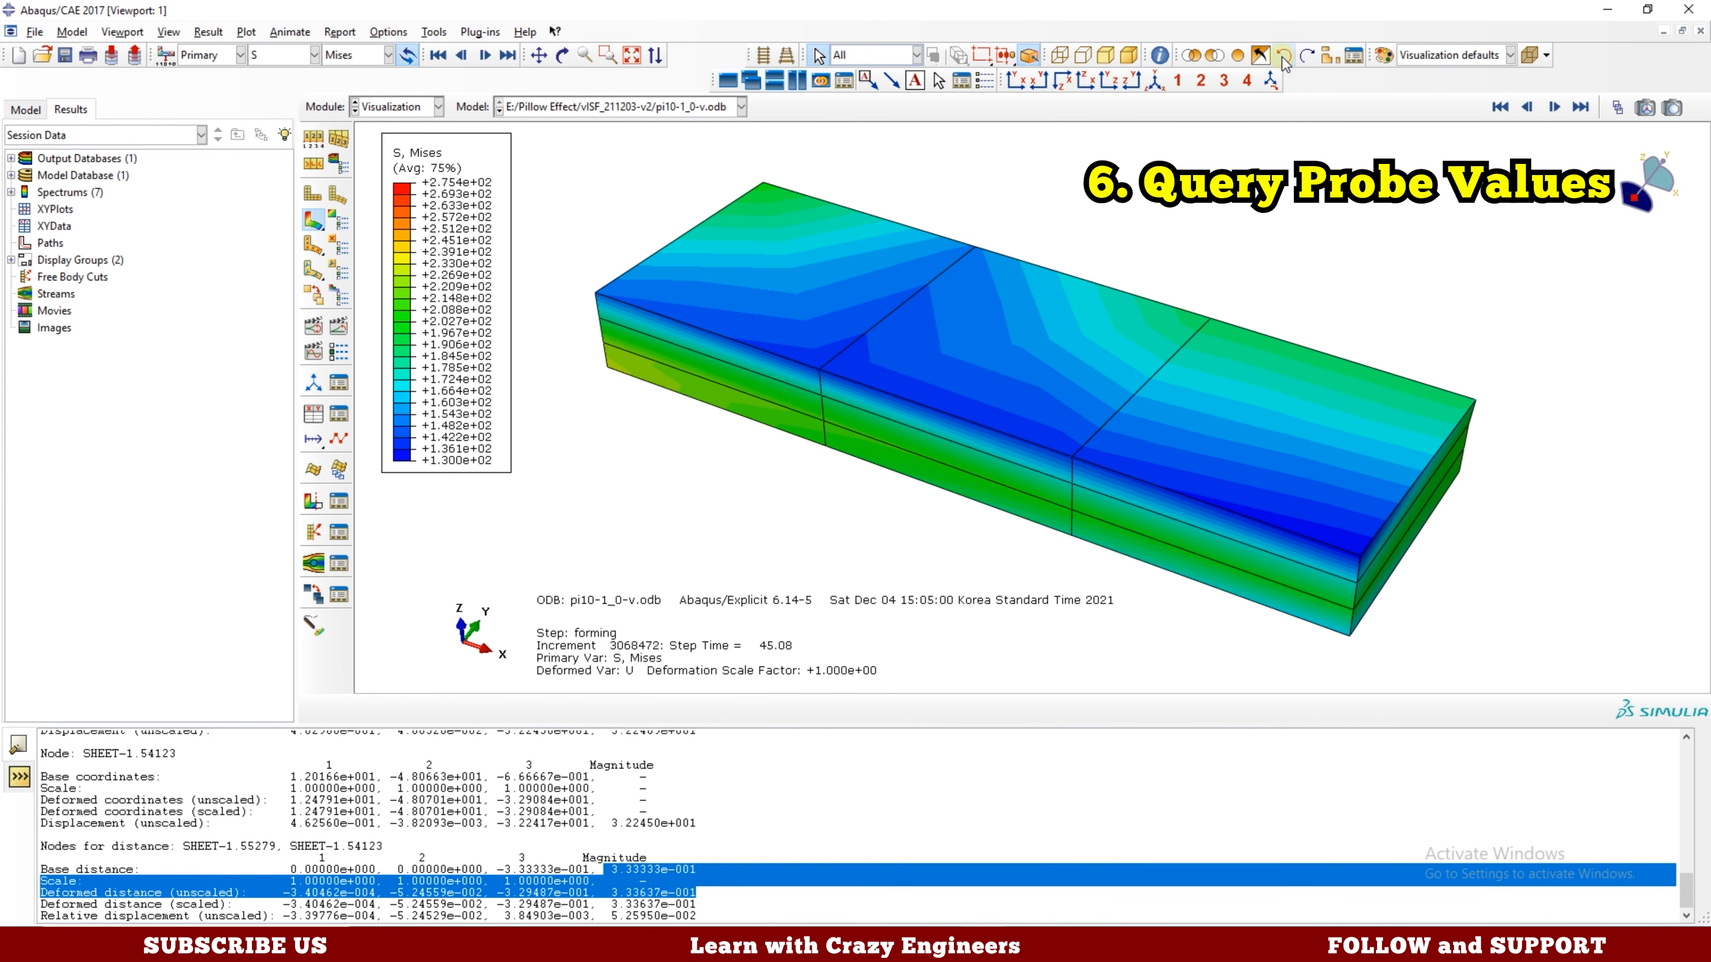
left_click(1283, 58)
scroll(1257, 297, "up", 5)
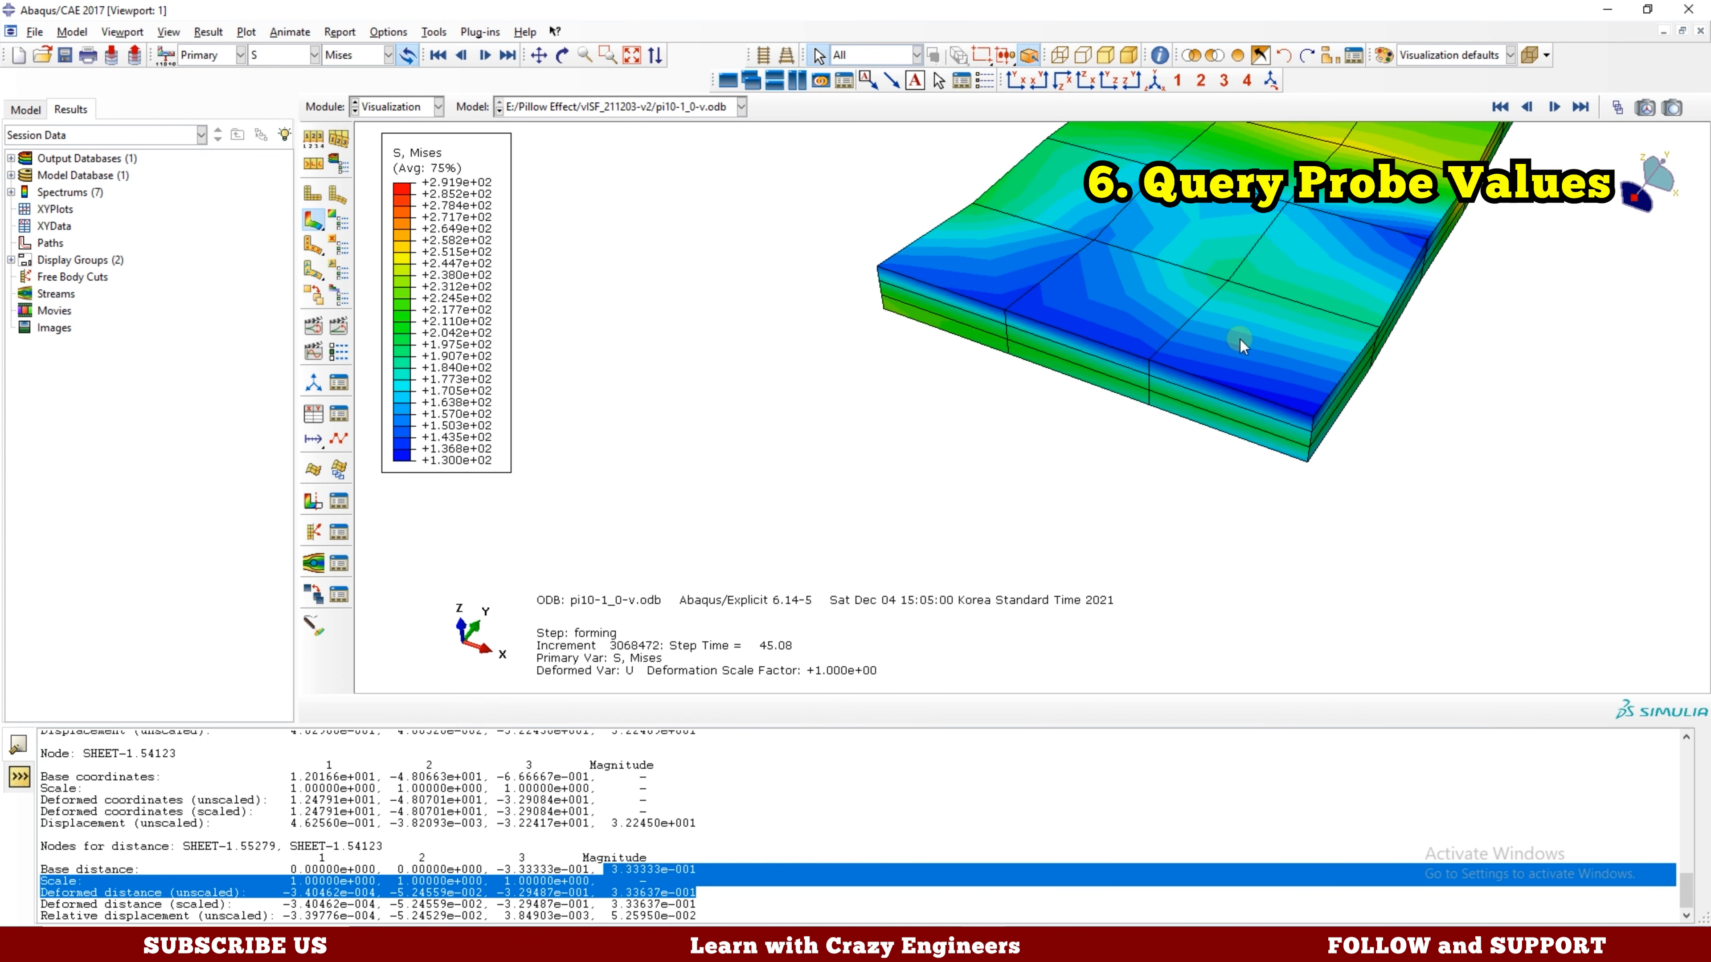
left_click(1285, 56)
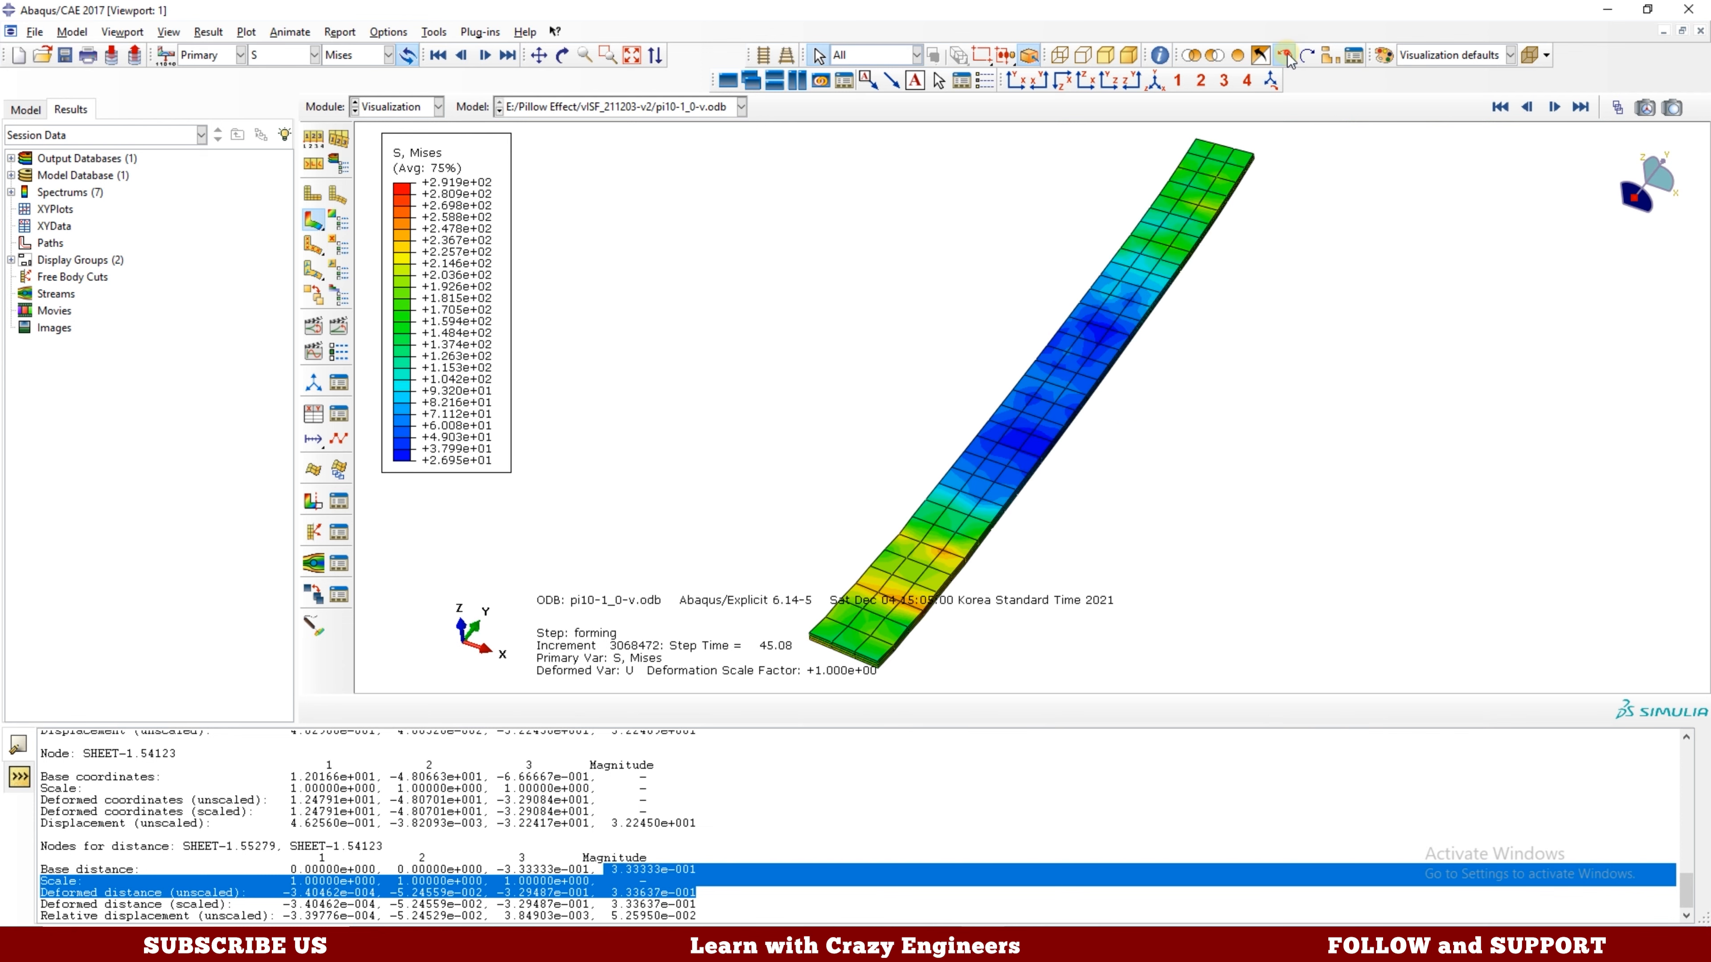
left_click(1284, 57)
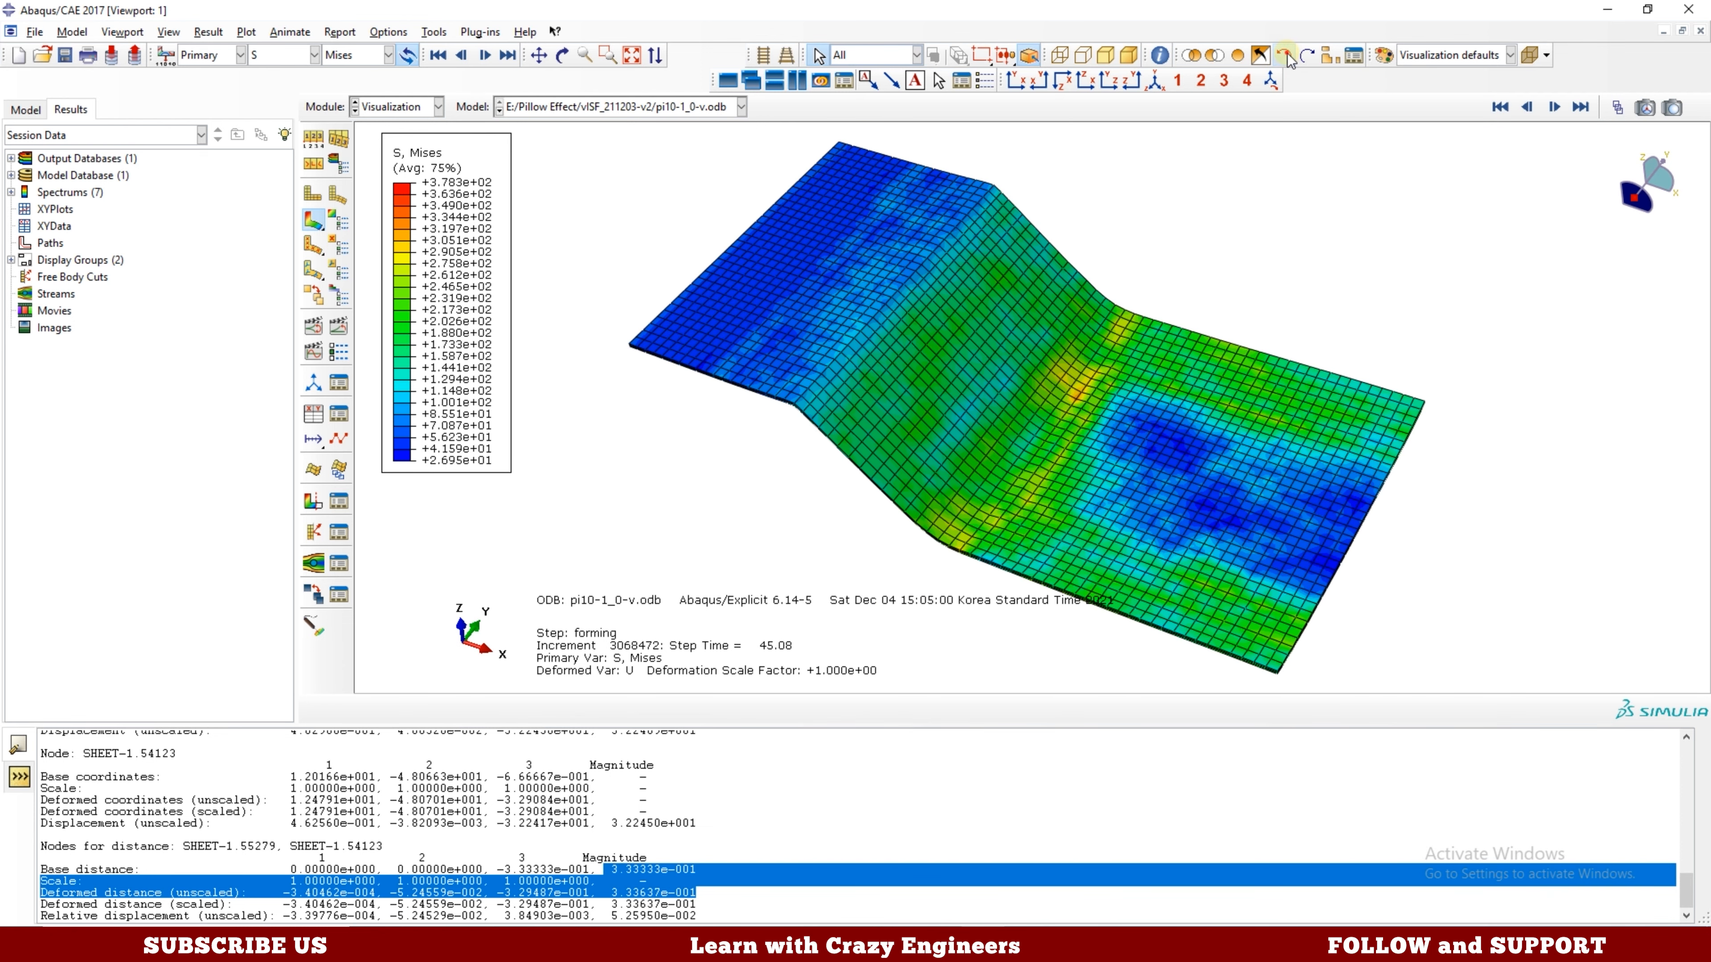
left_click(1285, 57)
left_click(1285, 57)
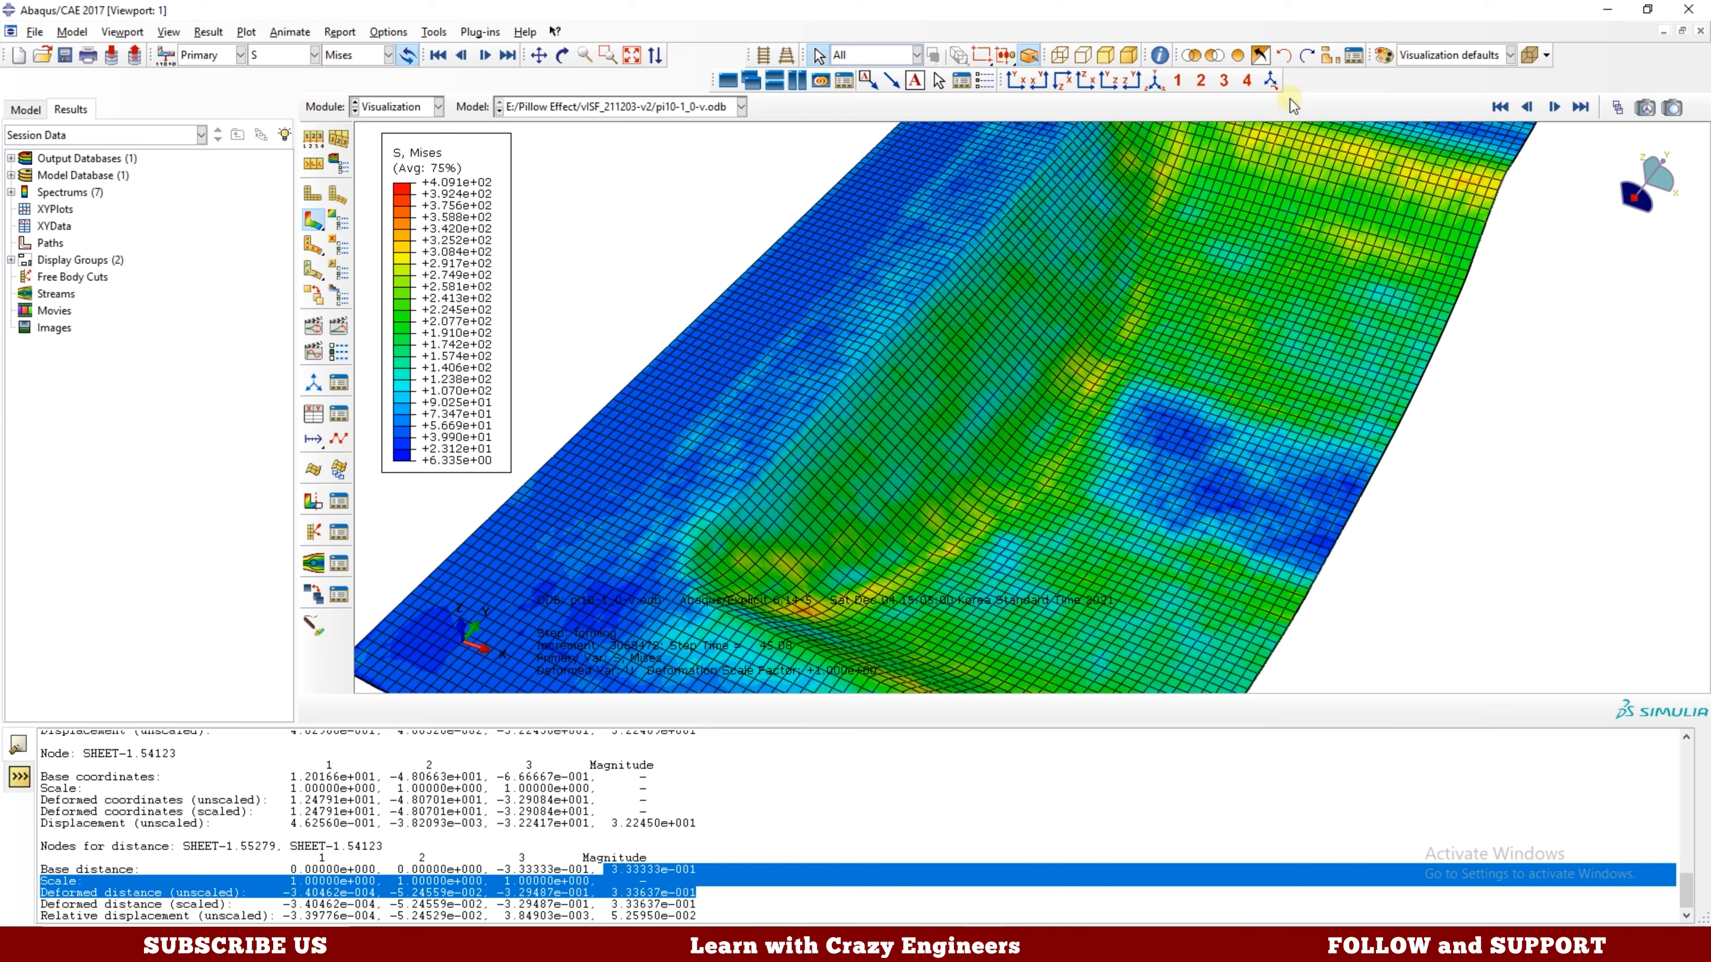
left_click(1285, 56)
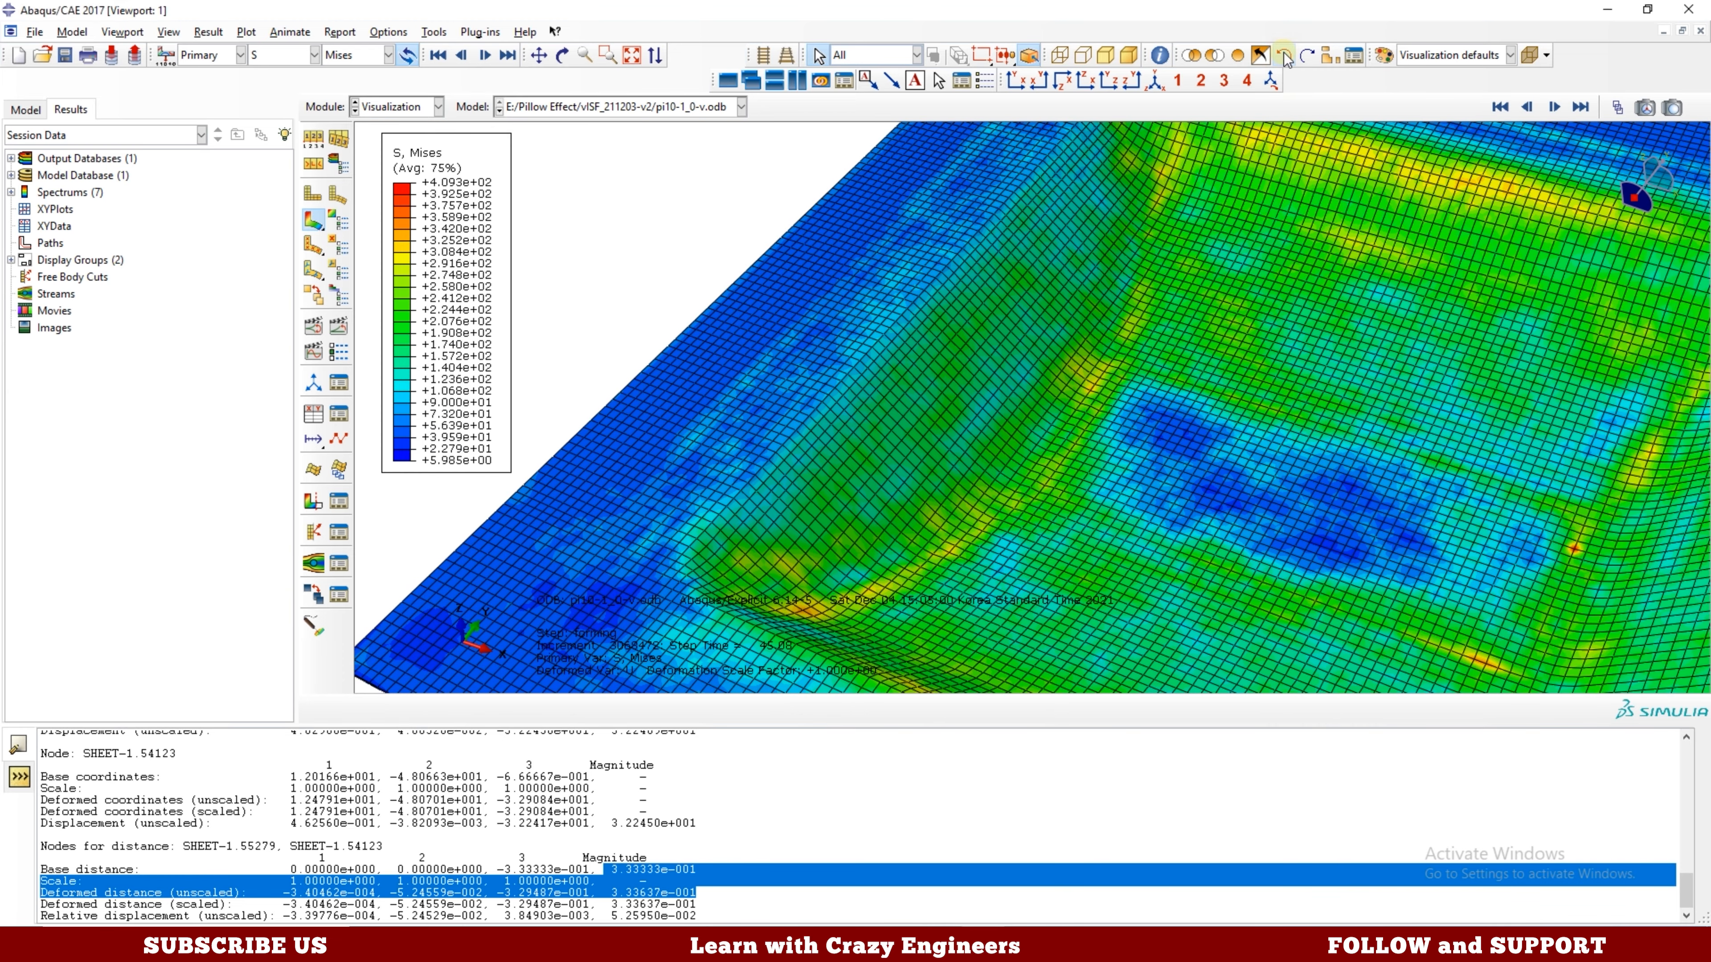
scroll(1051, 342, "down", 4)
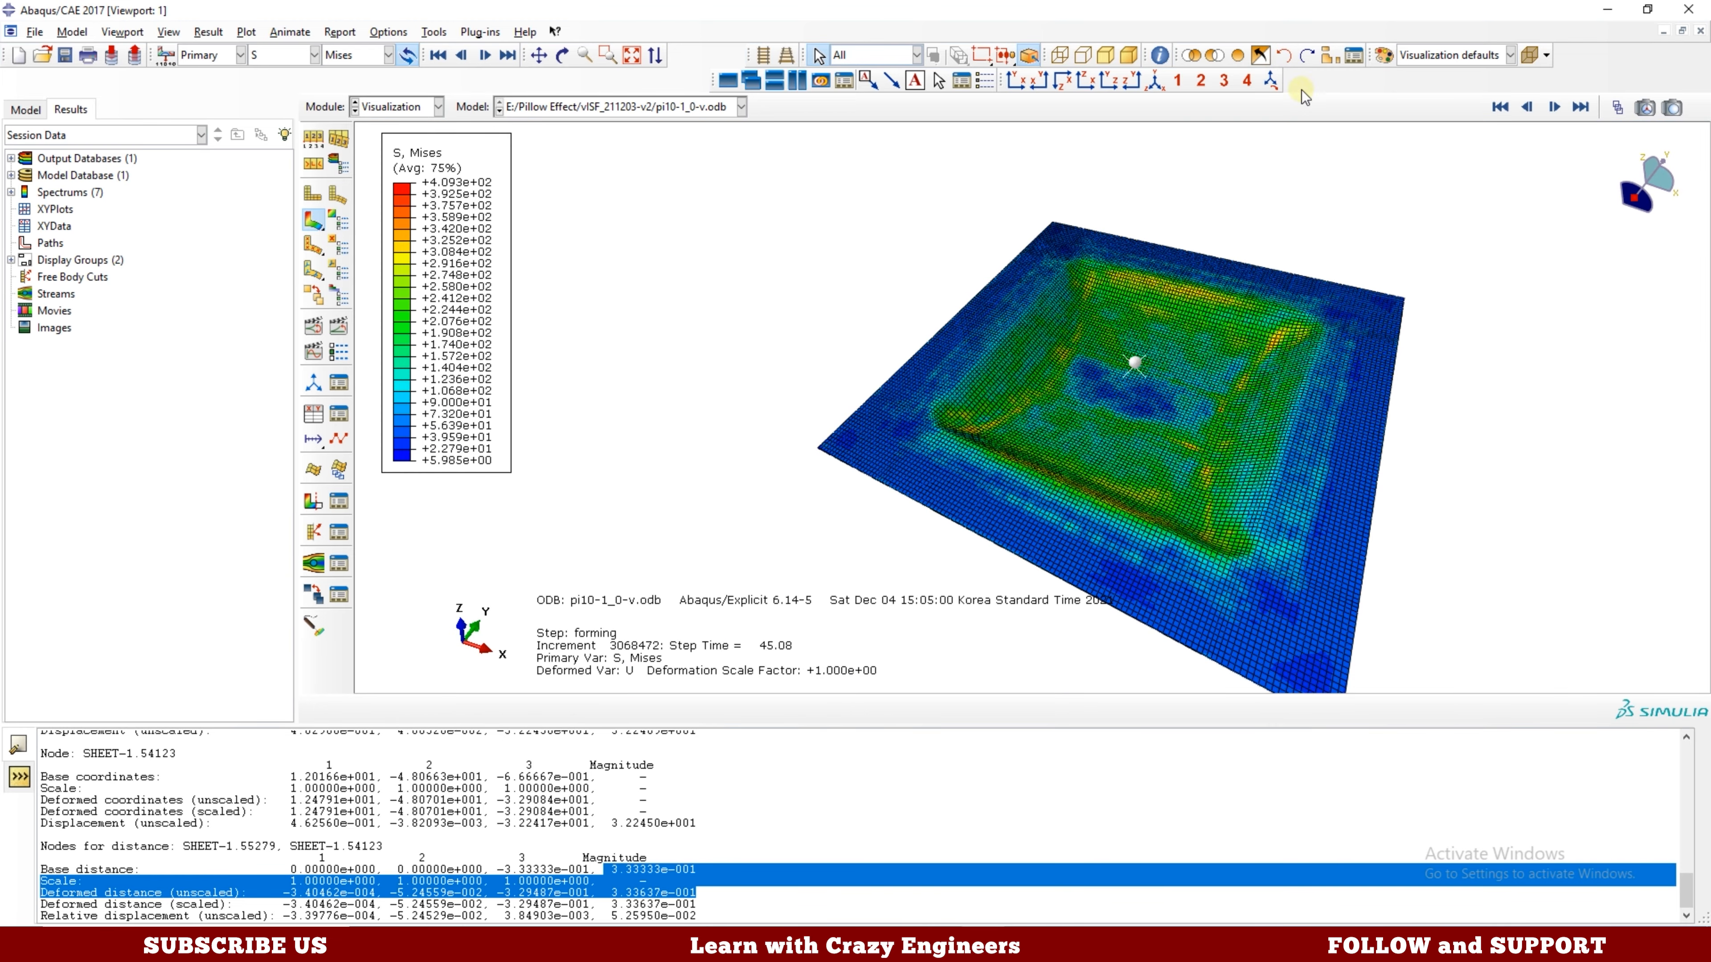
Add all model items to the displayed contents with Create Display Group and dismiss the dialog.
left_click(1329, 56)
left_click(198, 200)
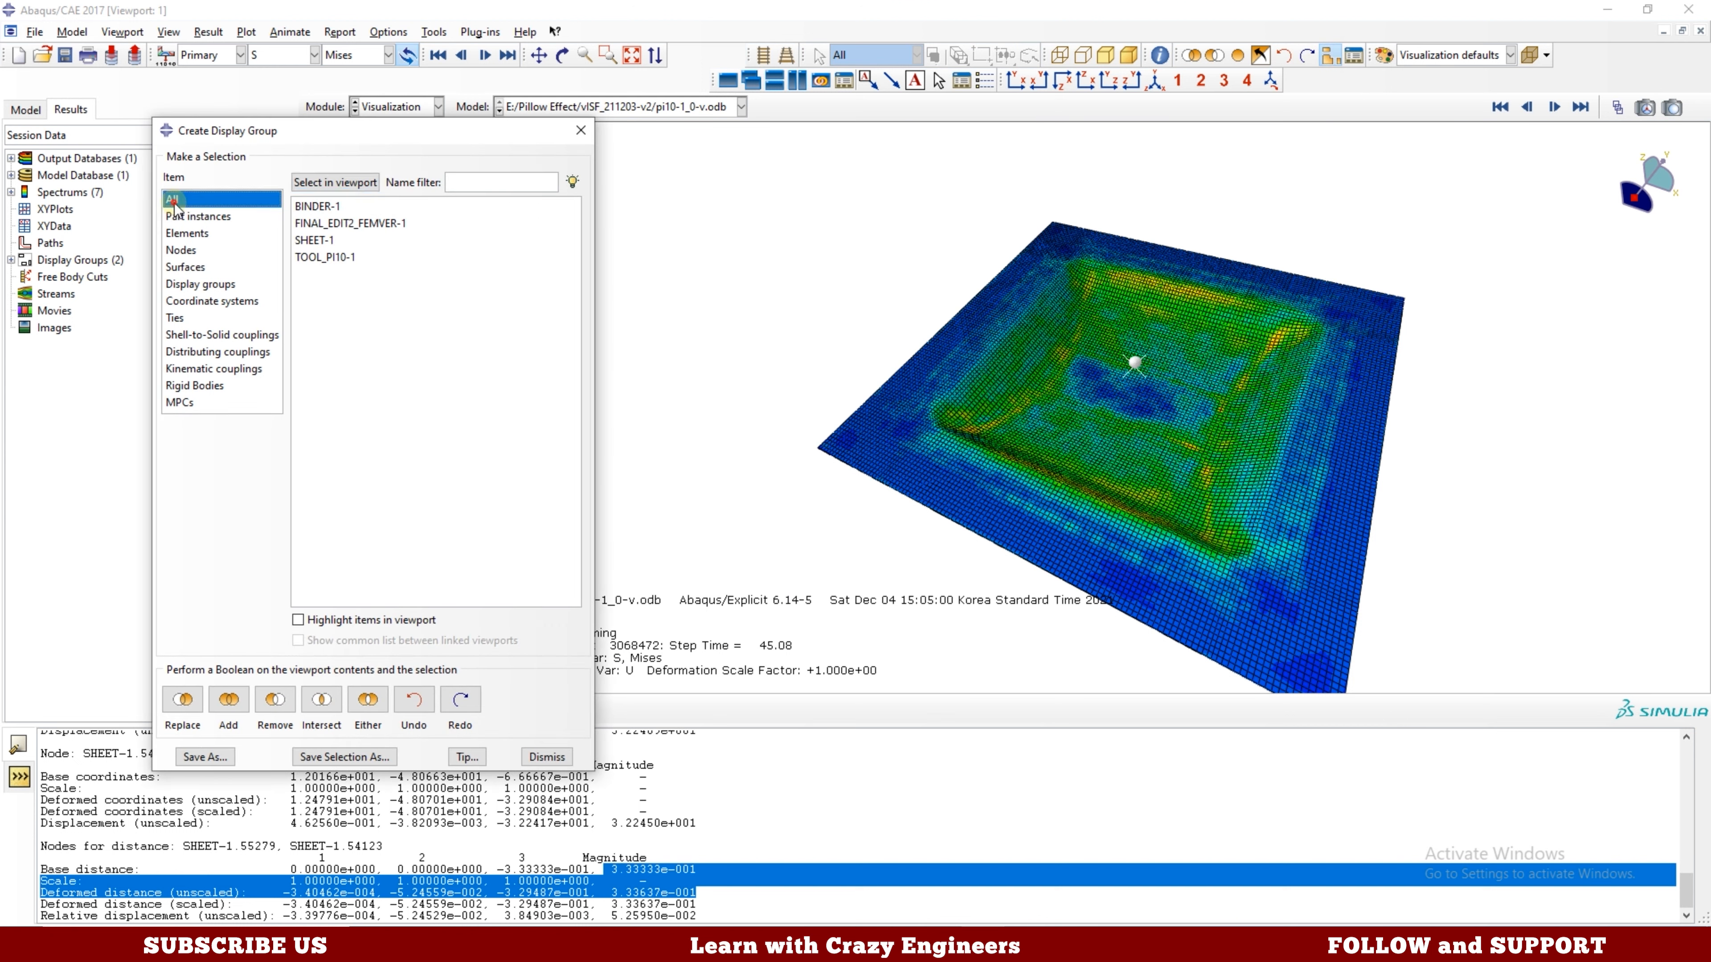
left_click(225, 717)
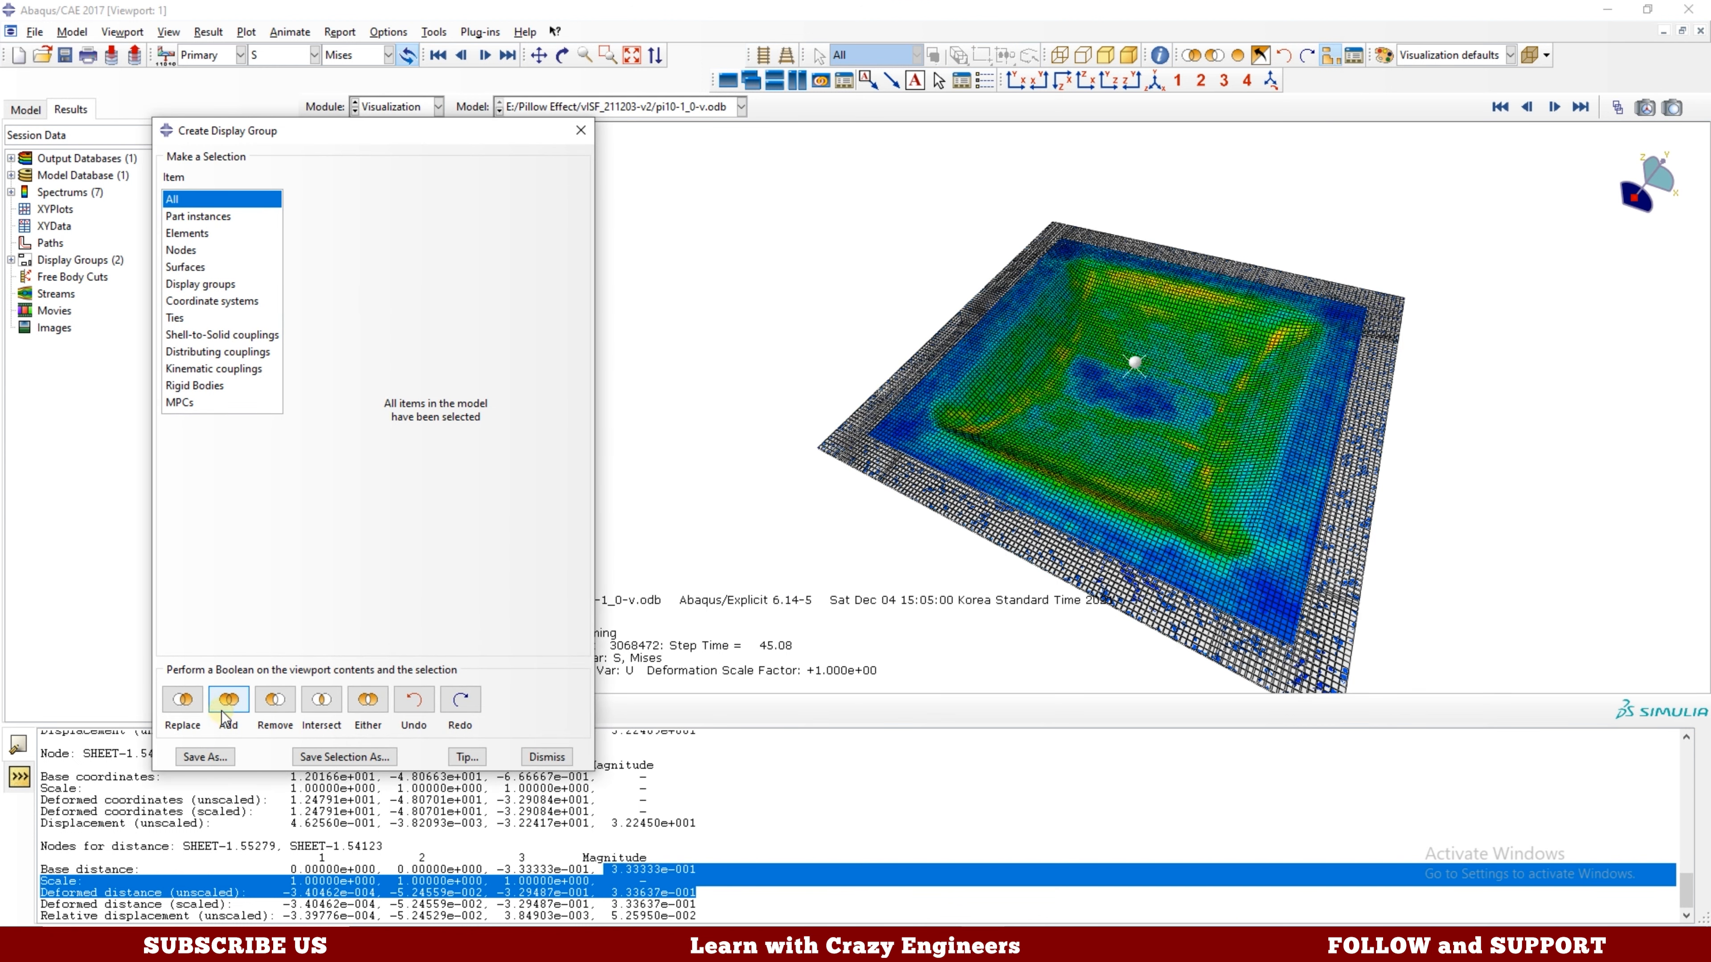
left_click(546, 757)
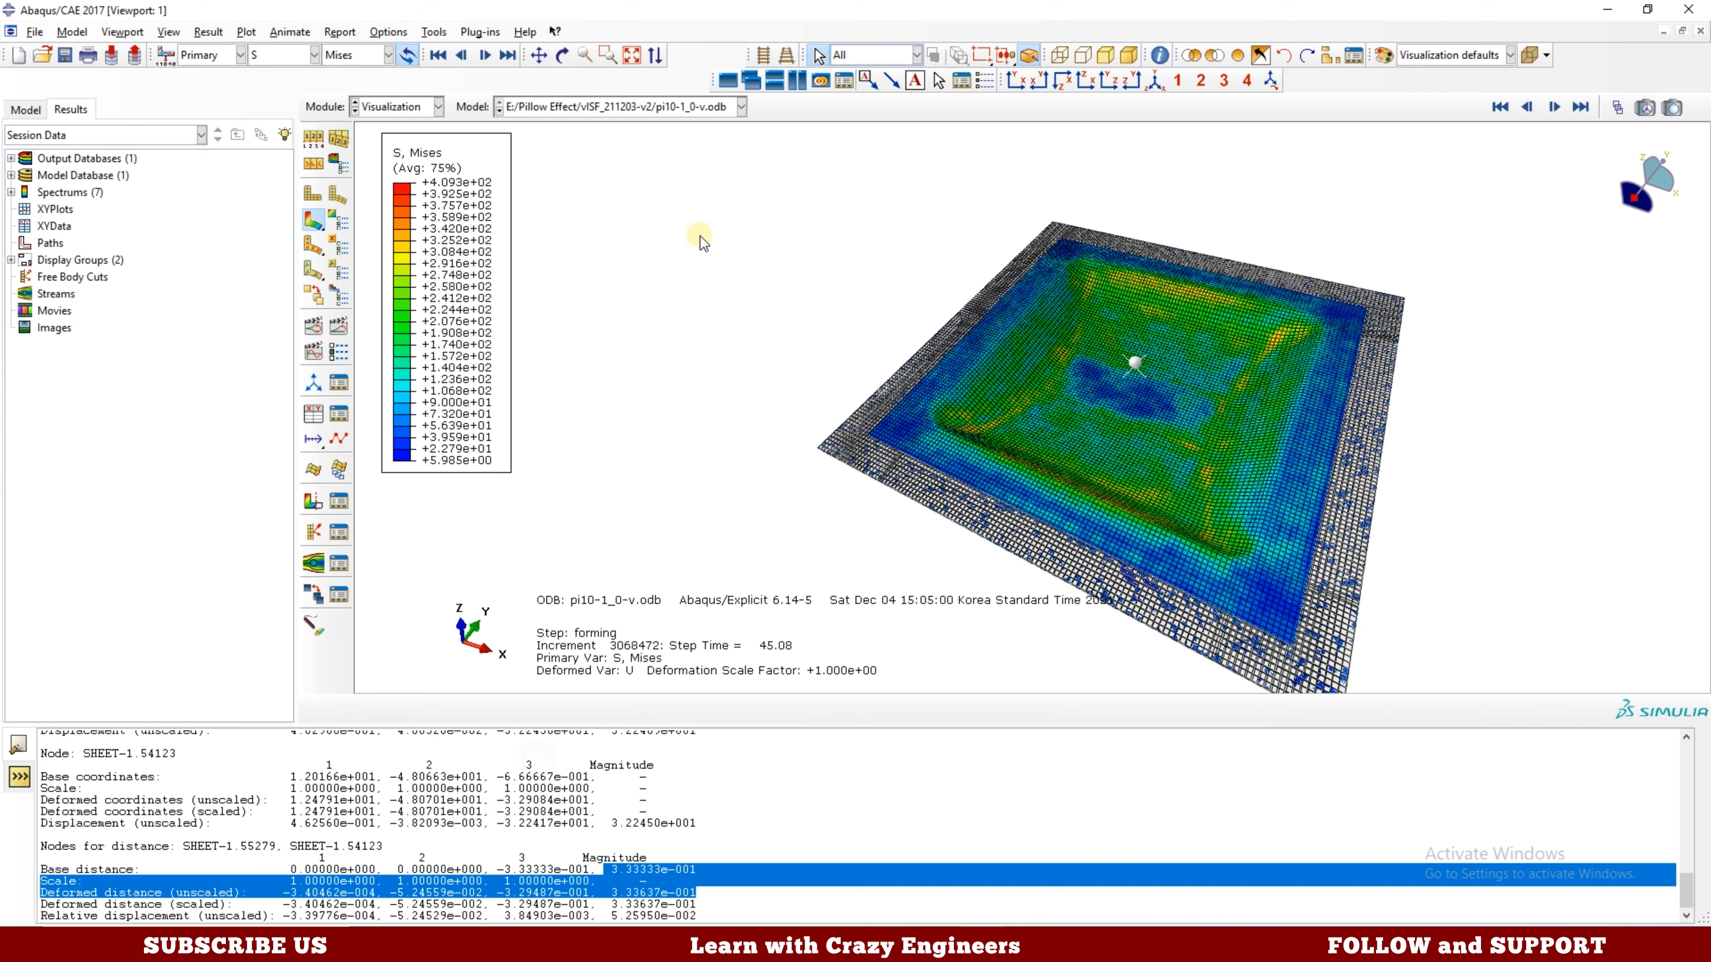
Inspect the sheet and tooling from side and oblique views, and clear the accidental element selection.
left_click(561, 55)
left_click_drag(719, 286, 814, 177)
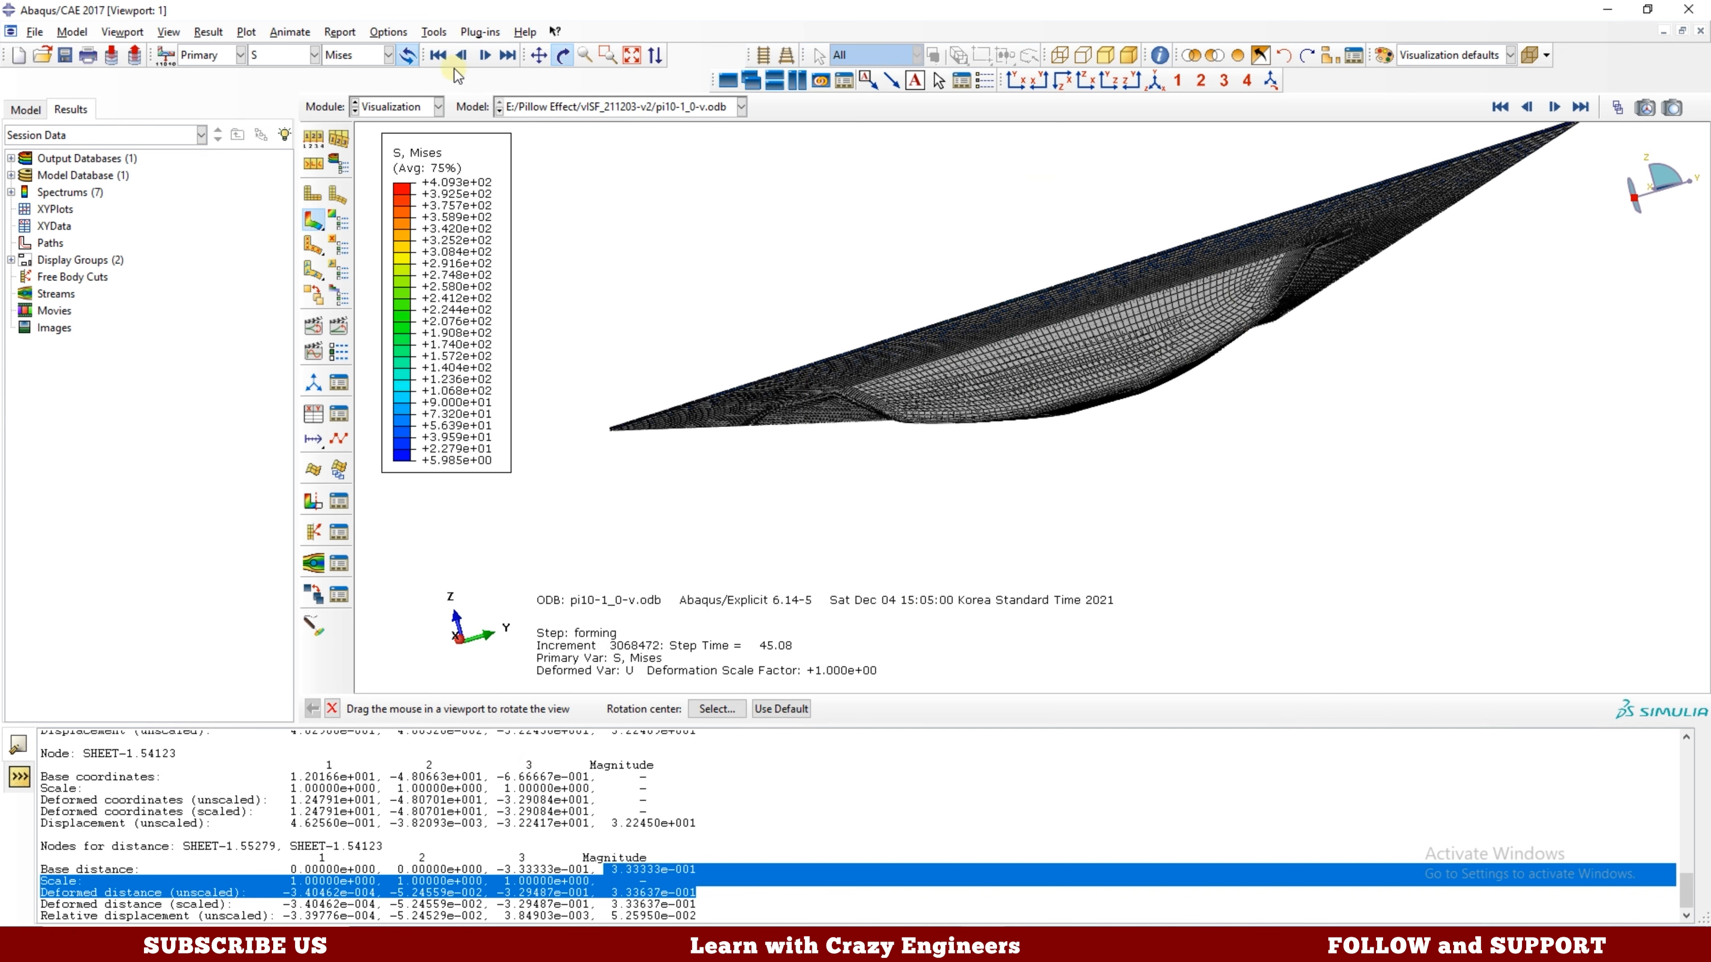
left_click(632, 57)
left_click(563, 60)
left_click_drag(1011, 429, 1003, 578)
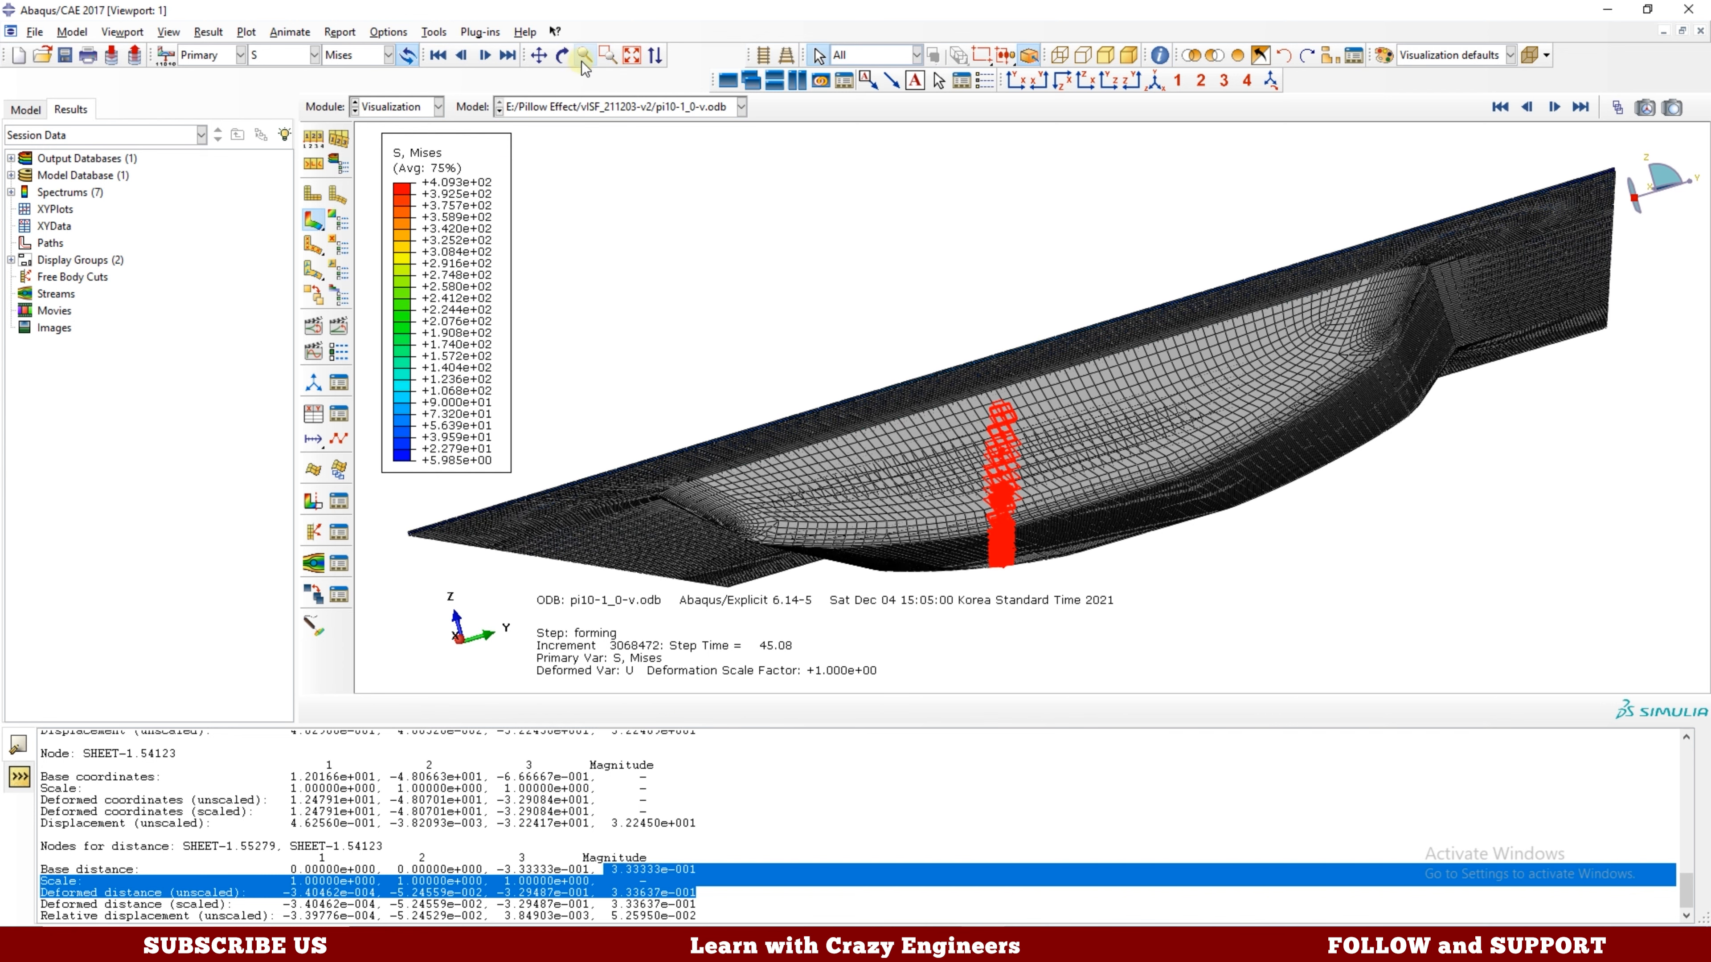
left_click(562, 55)
left_click_drag(1017, 485, 788, 243)
key("Escape")
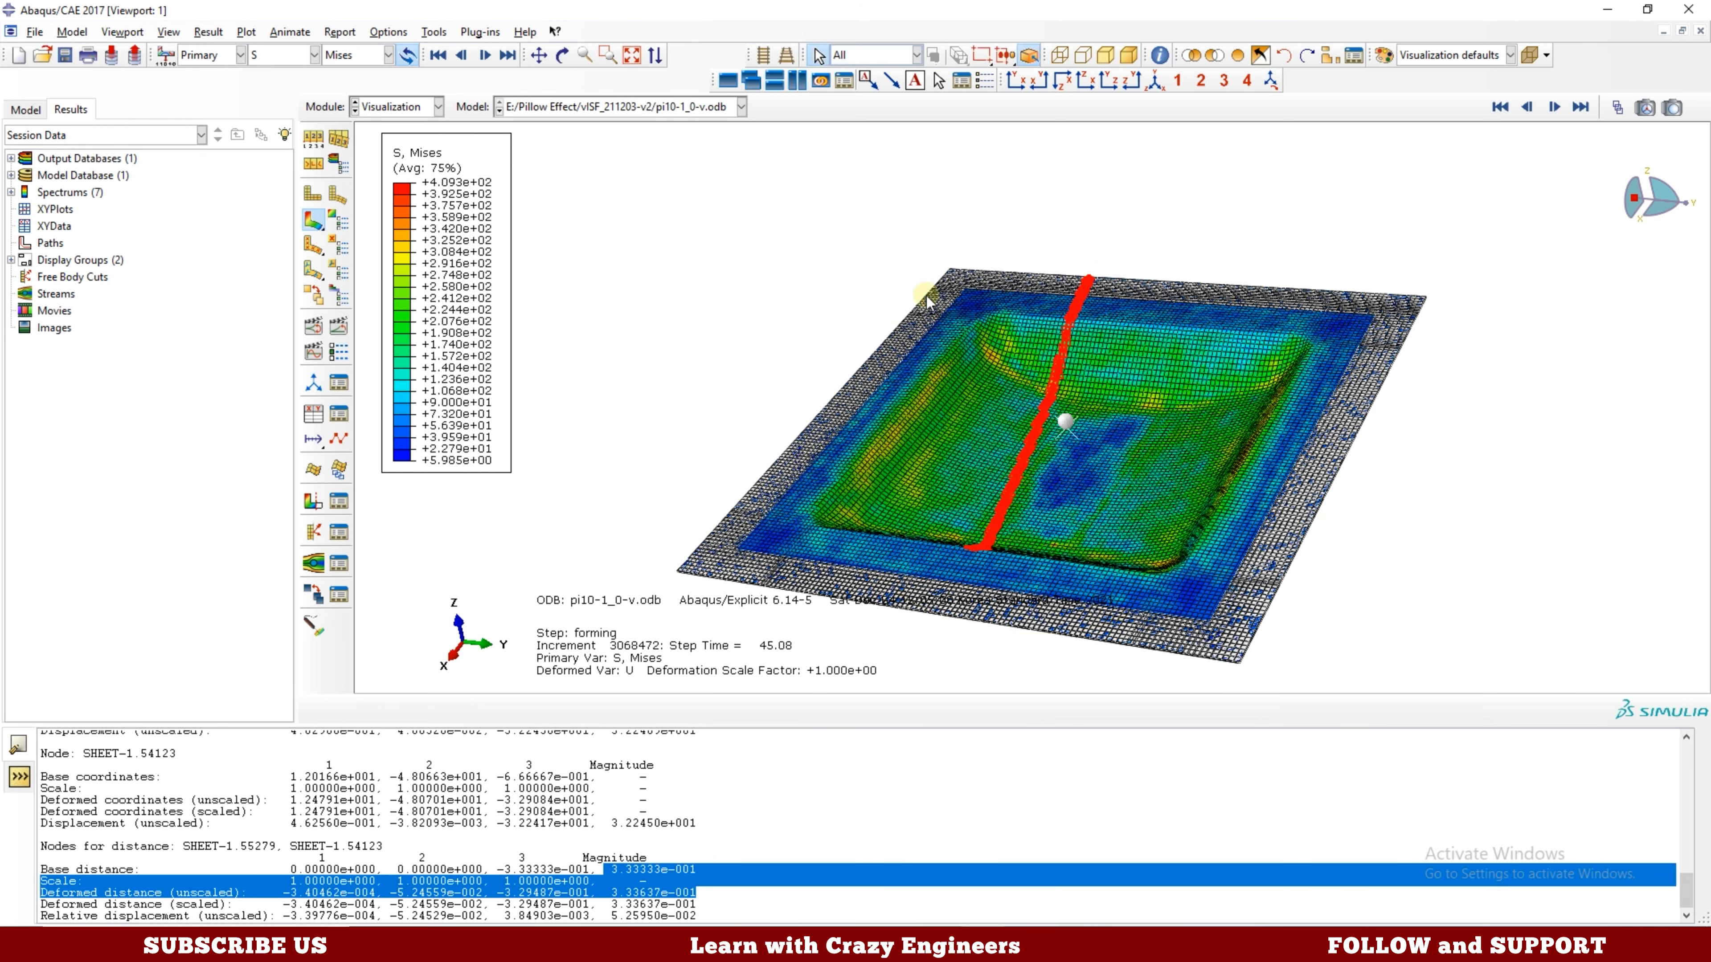
left_click(1101, 272)
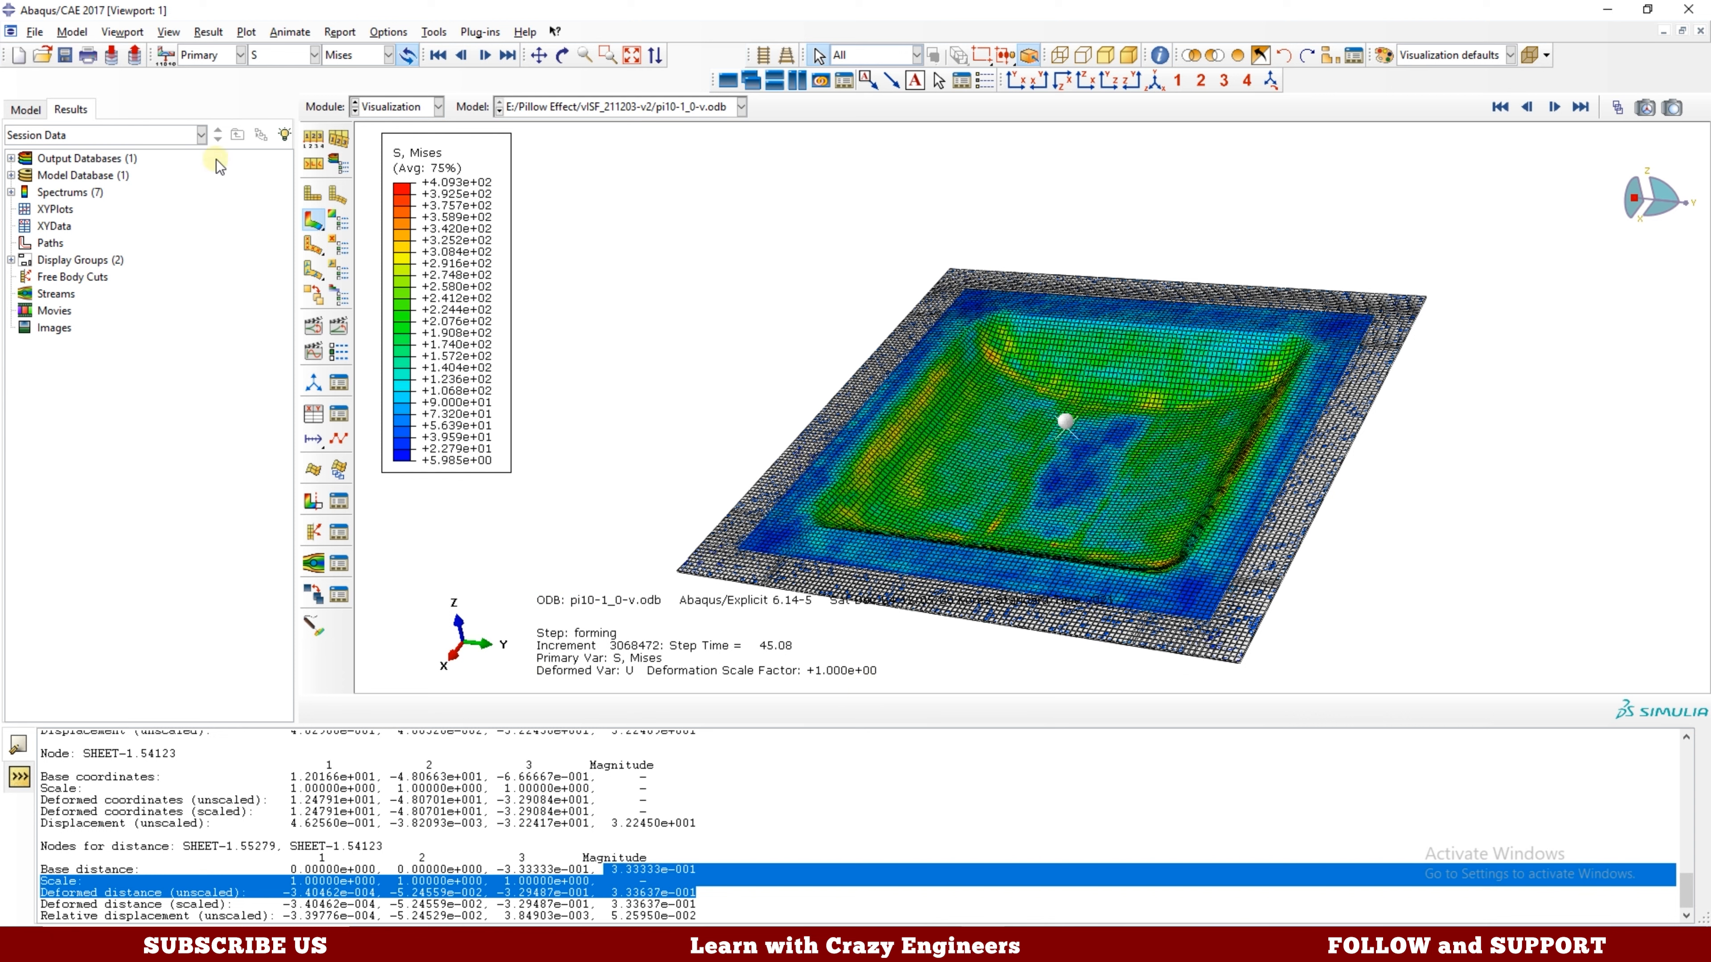
Hide the compass and the triad in the Viewport Annotation Options.
left_click(118, 33)
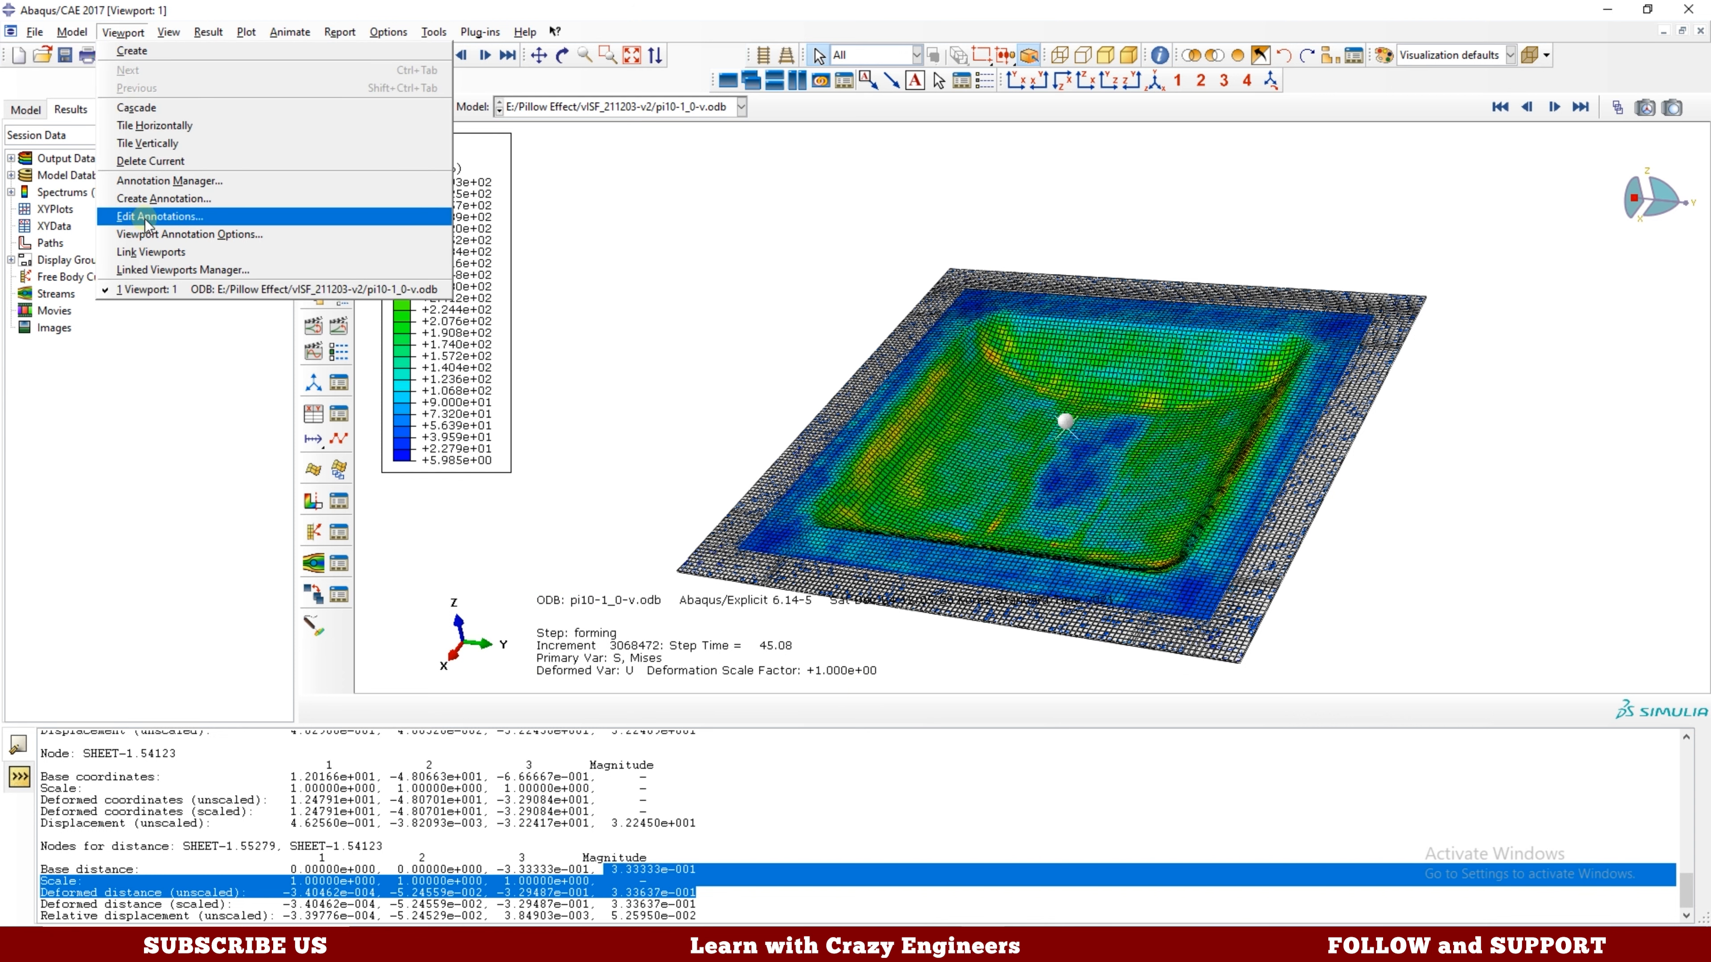
left_click(160, 234)
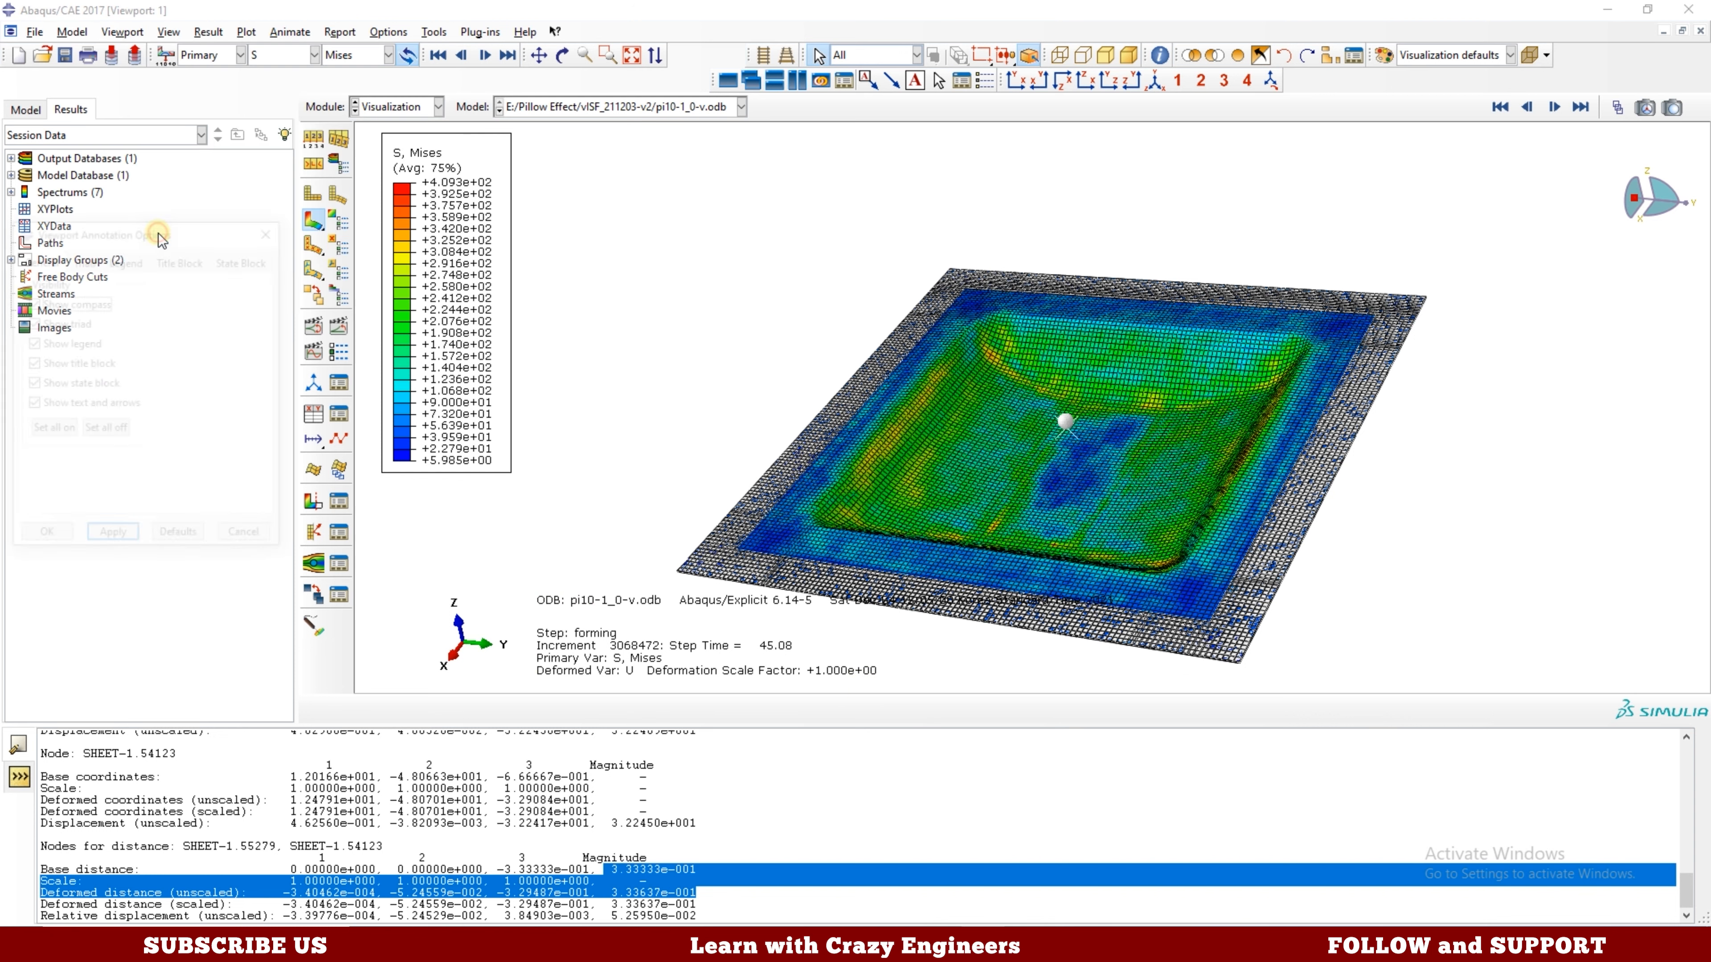
left_click_drag(138, 233, 419, 162)
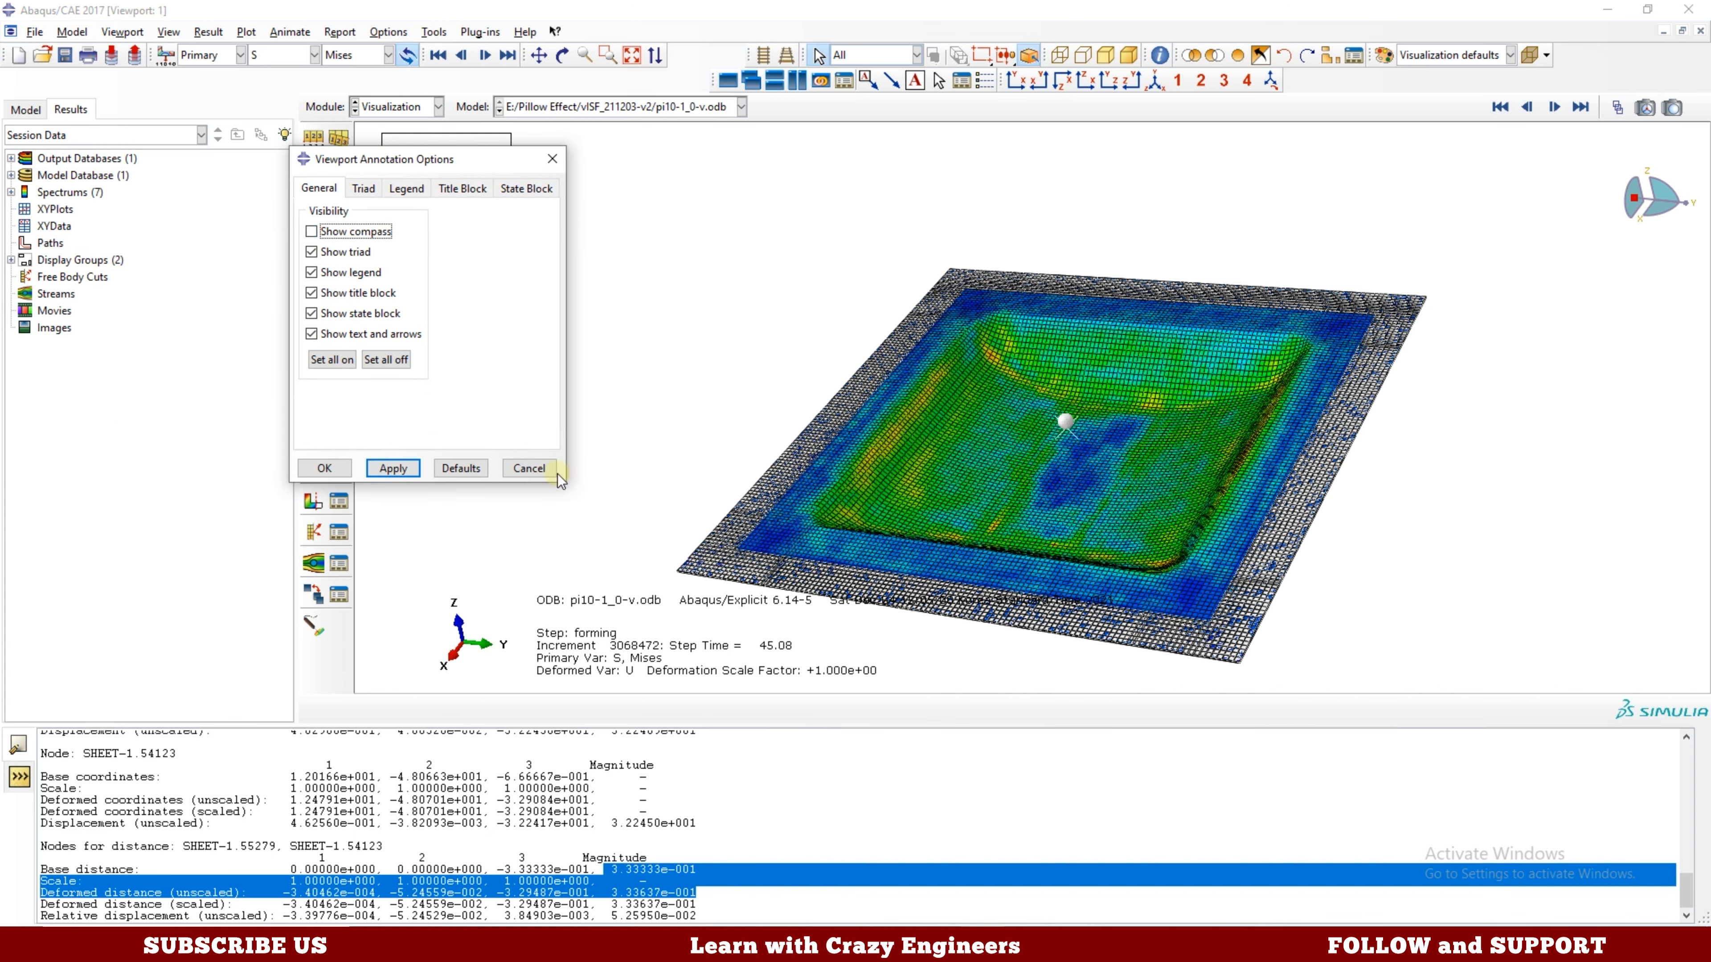
left_click(404, 470)
left_click(353, 254)
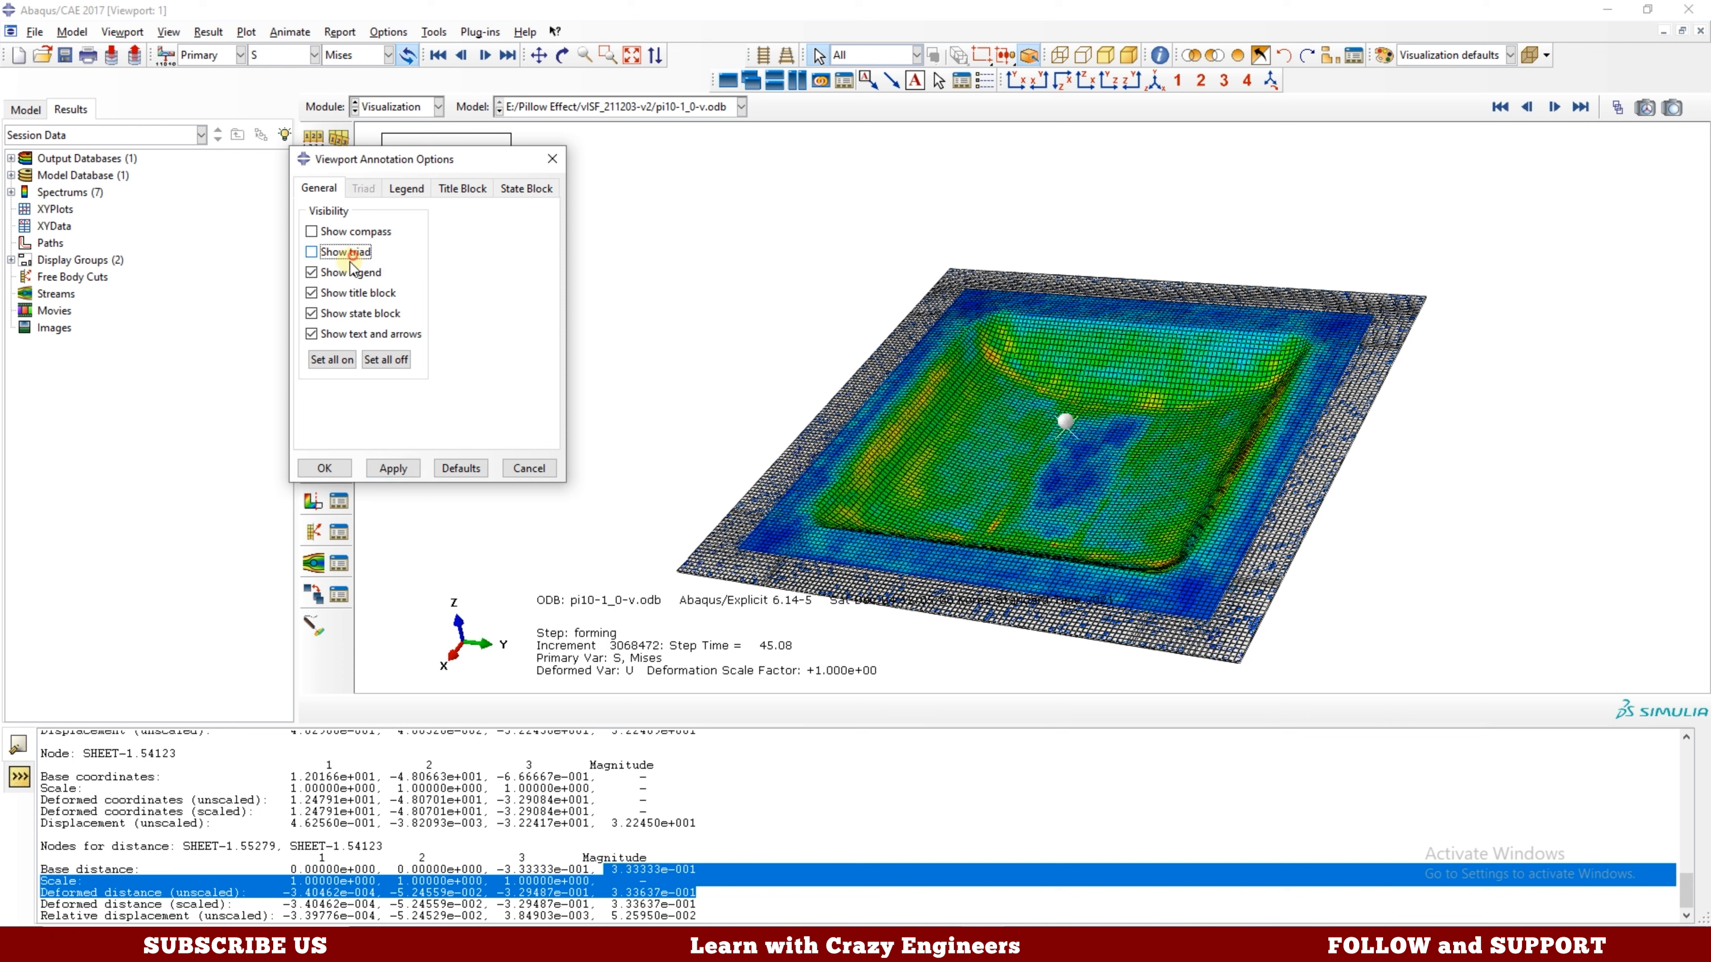
left_click(398, 468)
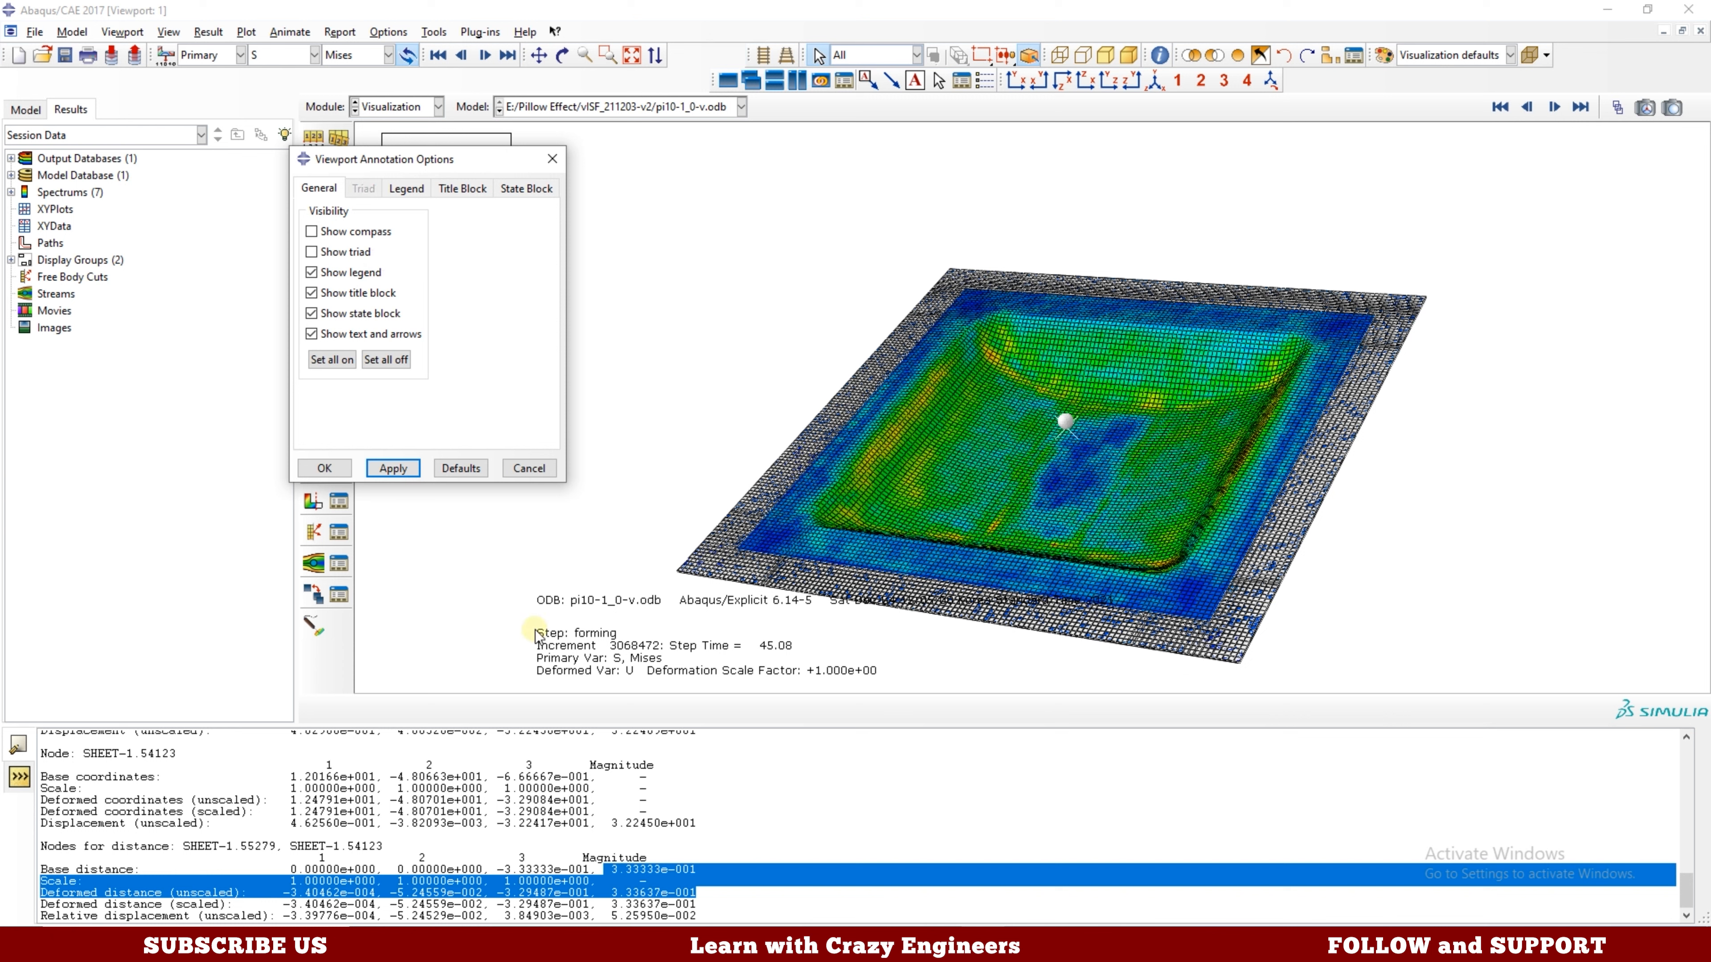
Hide the legend, title block, state block, and text and arrows, and confirm the viewport annotation settings.
left_click(366, 276)
left_click_drag(394, 172, 869, 190)
left_click(867, 486)
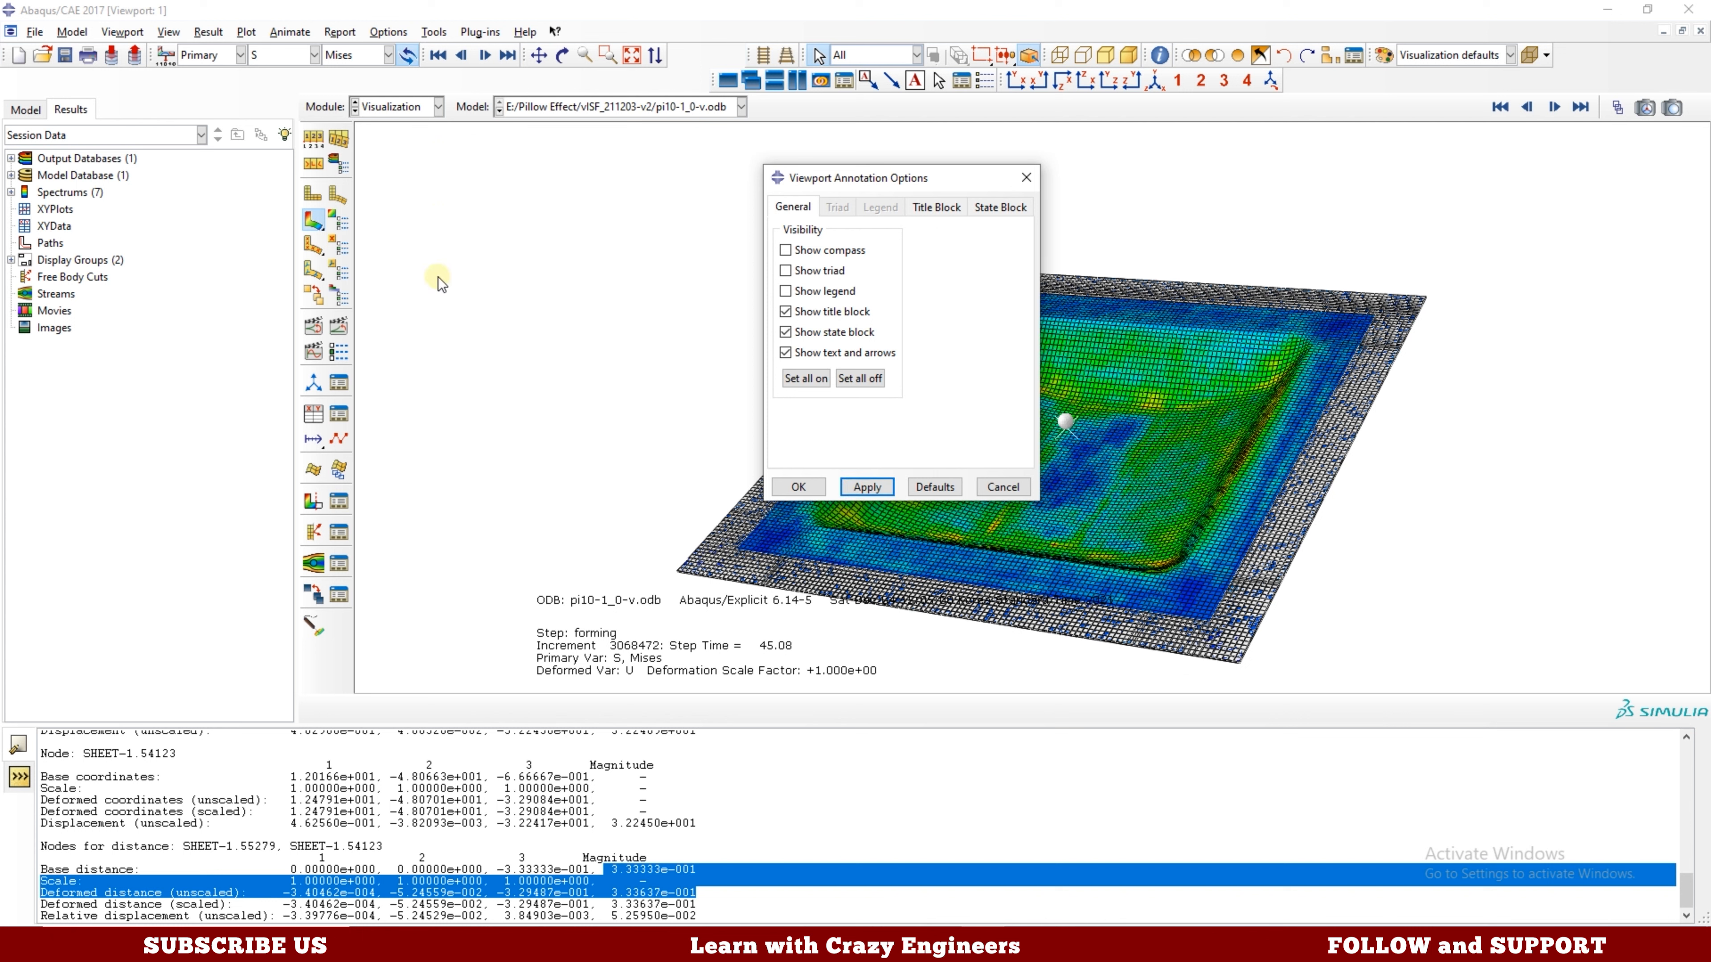
left_click(814, 314)
left_click(867, 486)
left_click(822, 331)
left_click(867, 486)
left_click(827, 358)
left_click(867, 486)
left_click(796, 487)
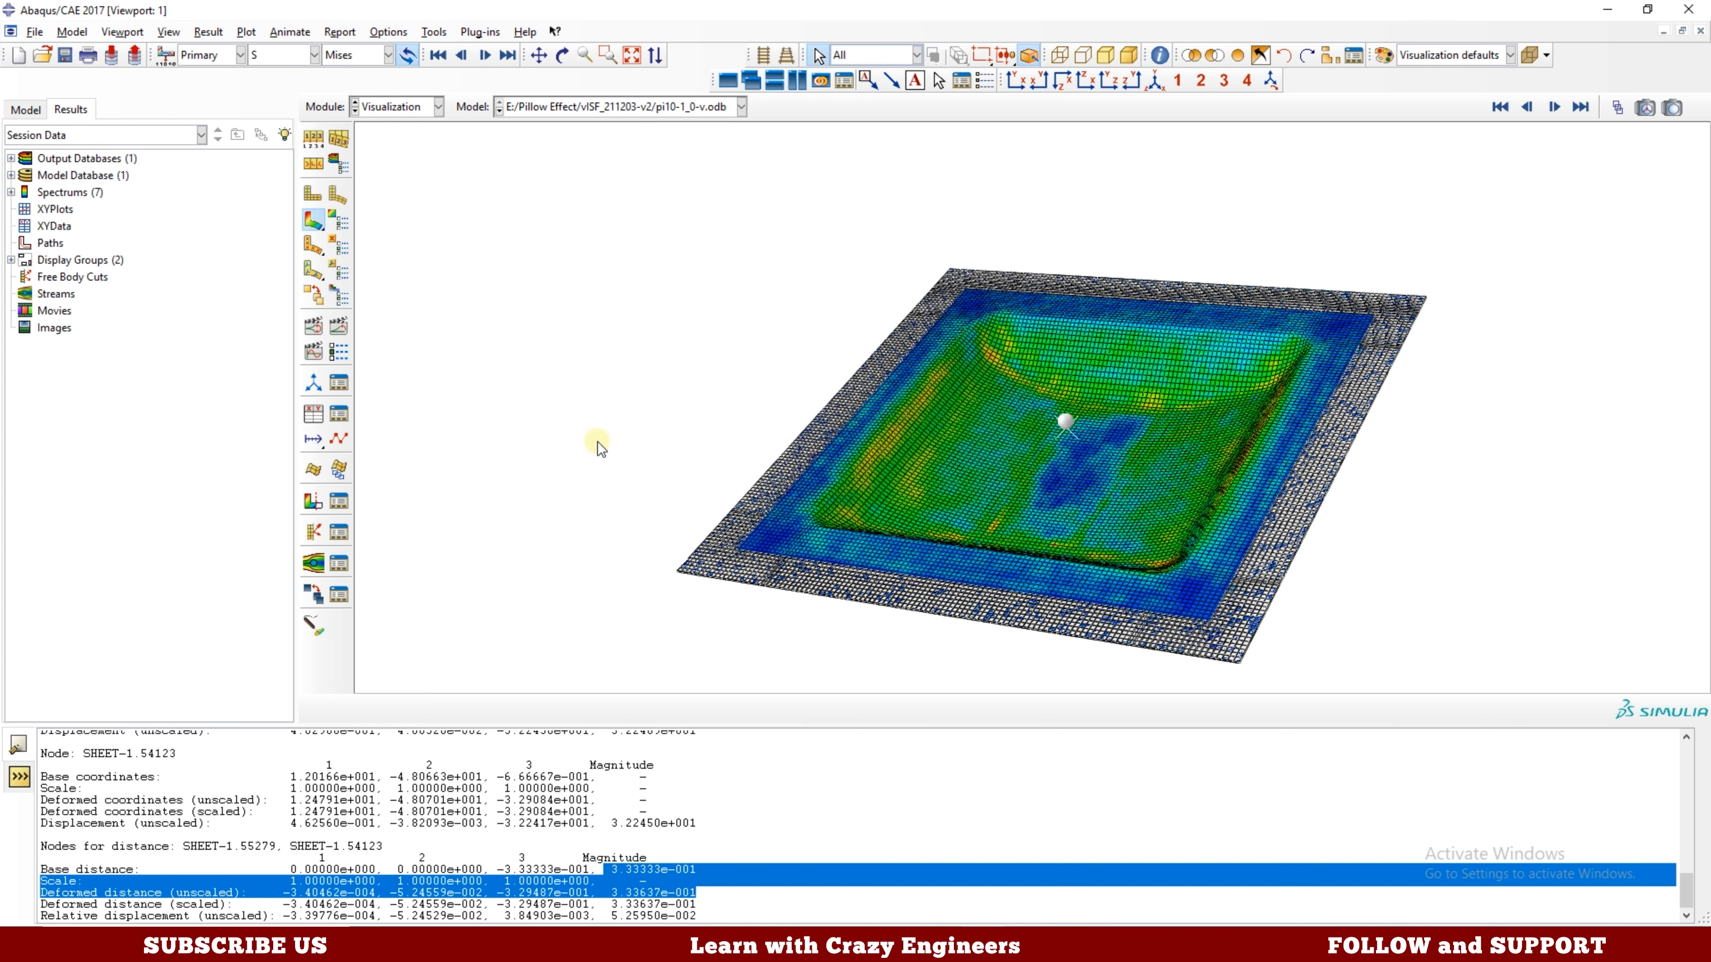
Remove the part instances FINAL_EDIT2_FEMVER-1, BINDER-1 and TOOL_PI10-1 from the display, keeping only the sheet.
left_click(632, 55)
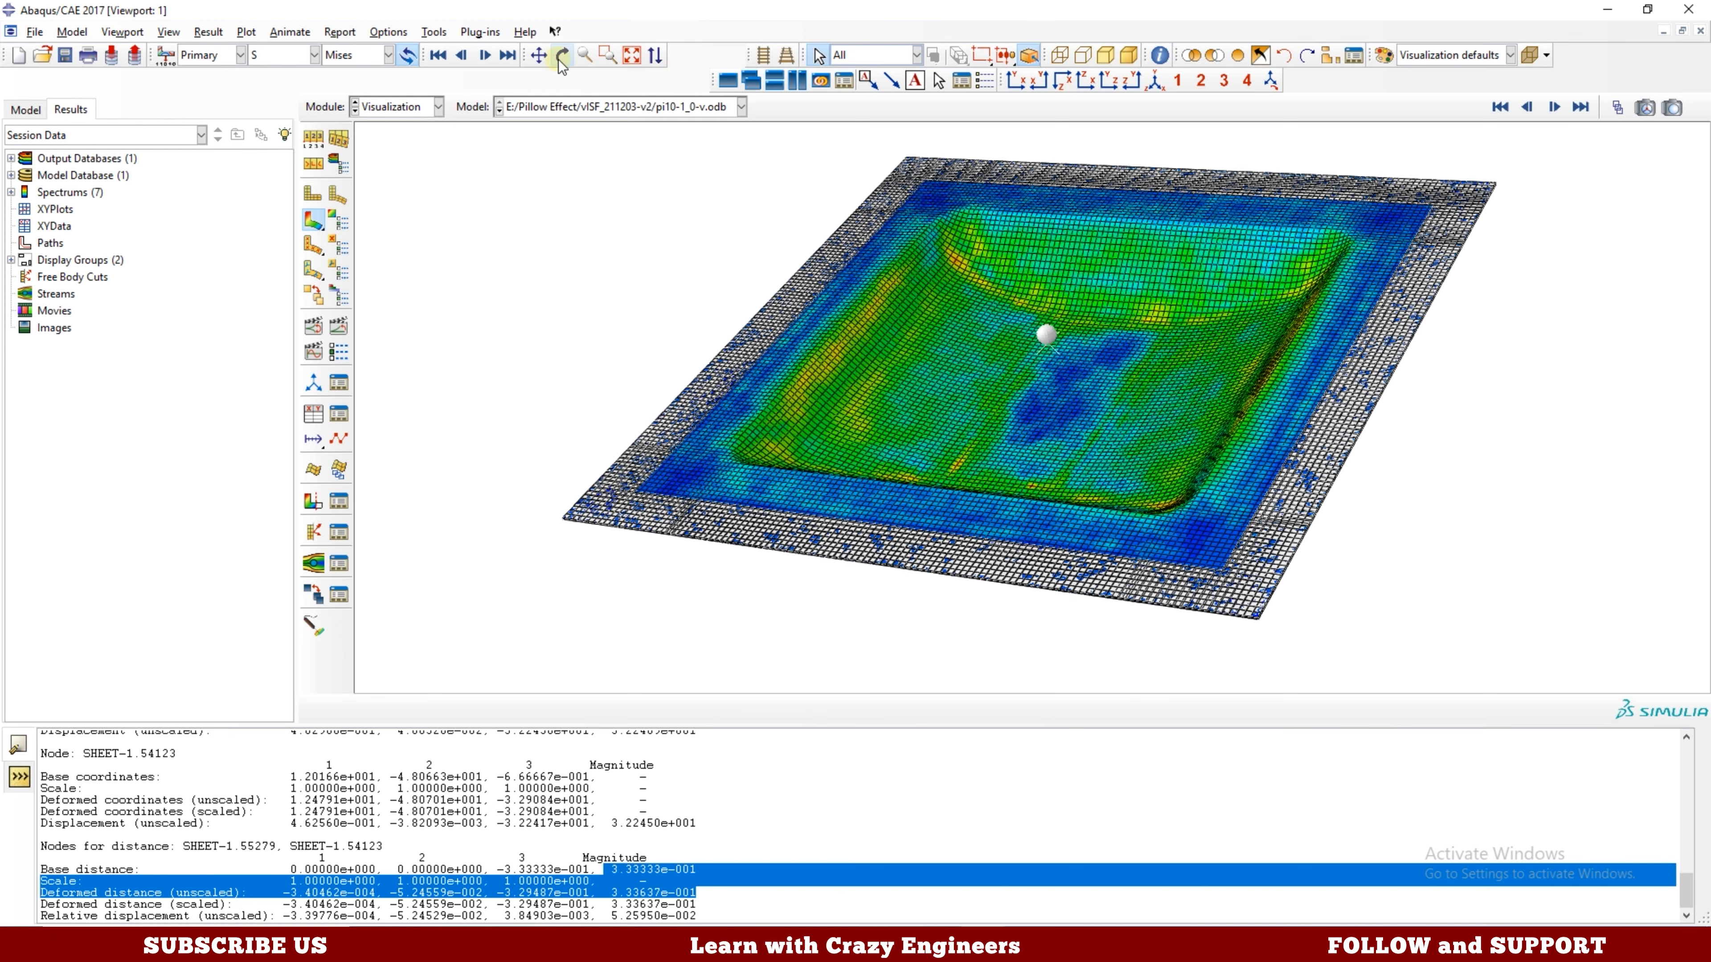
left_click(562, 55)
left_click_drag(1247, 412, 850, 450)
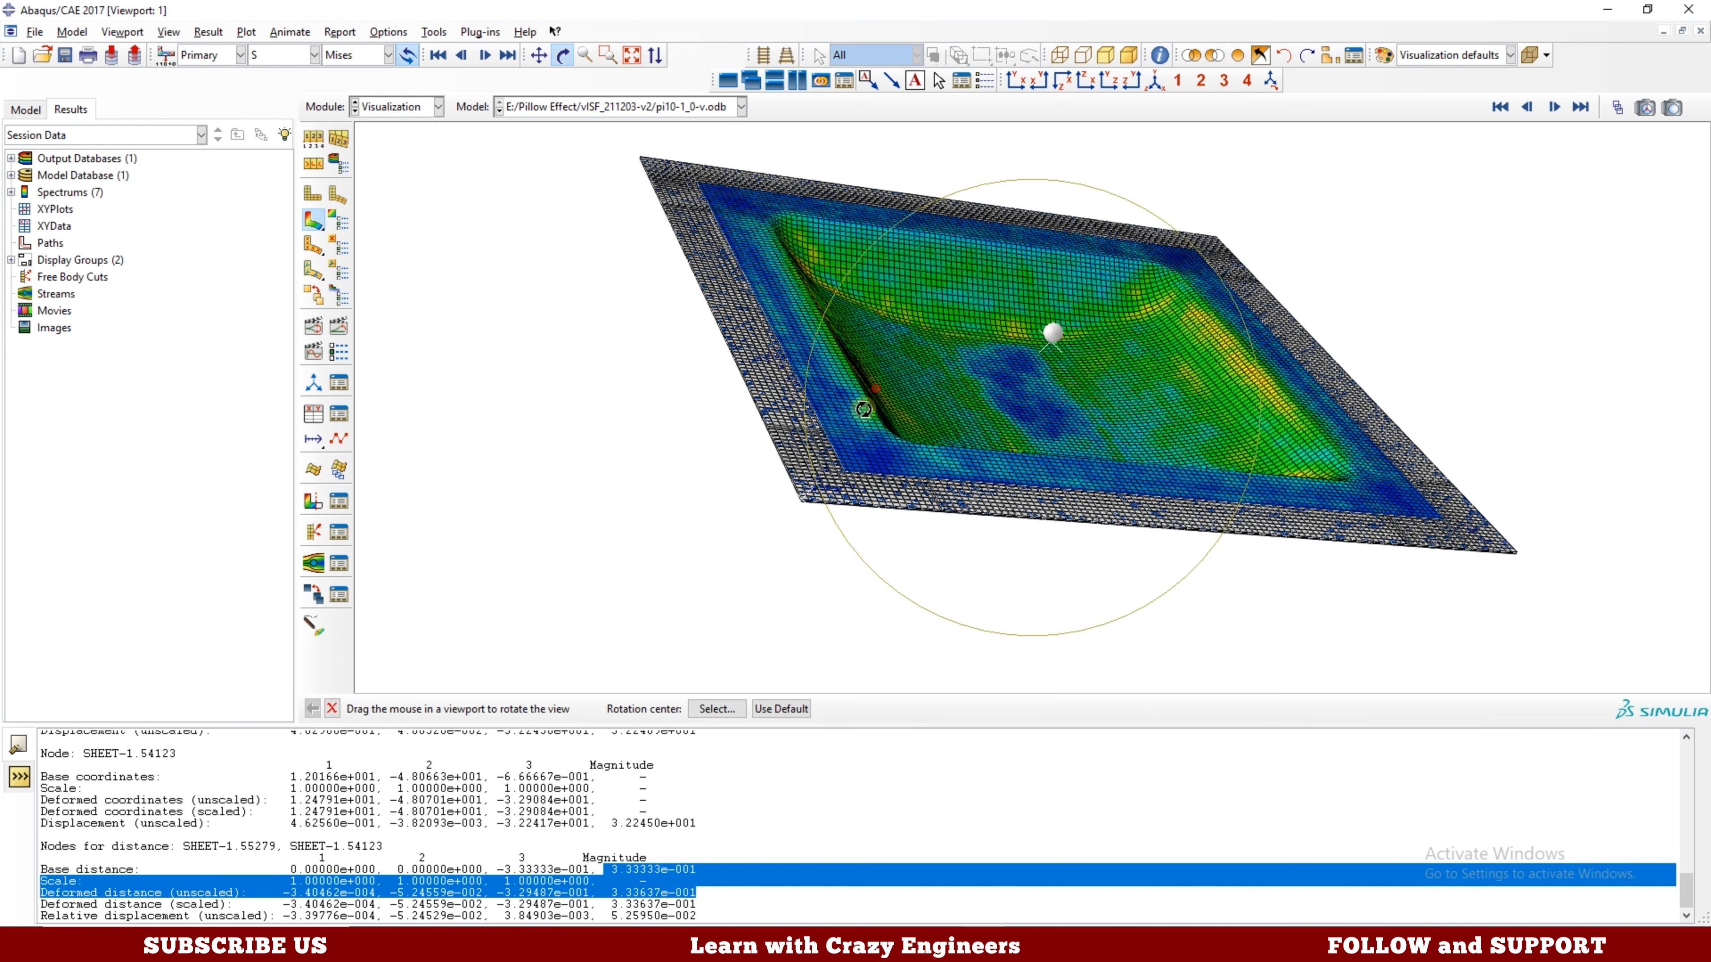
left_click_drag(813, 378, 1138, 297)
left_click(1330, 55)
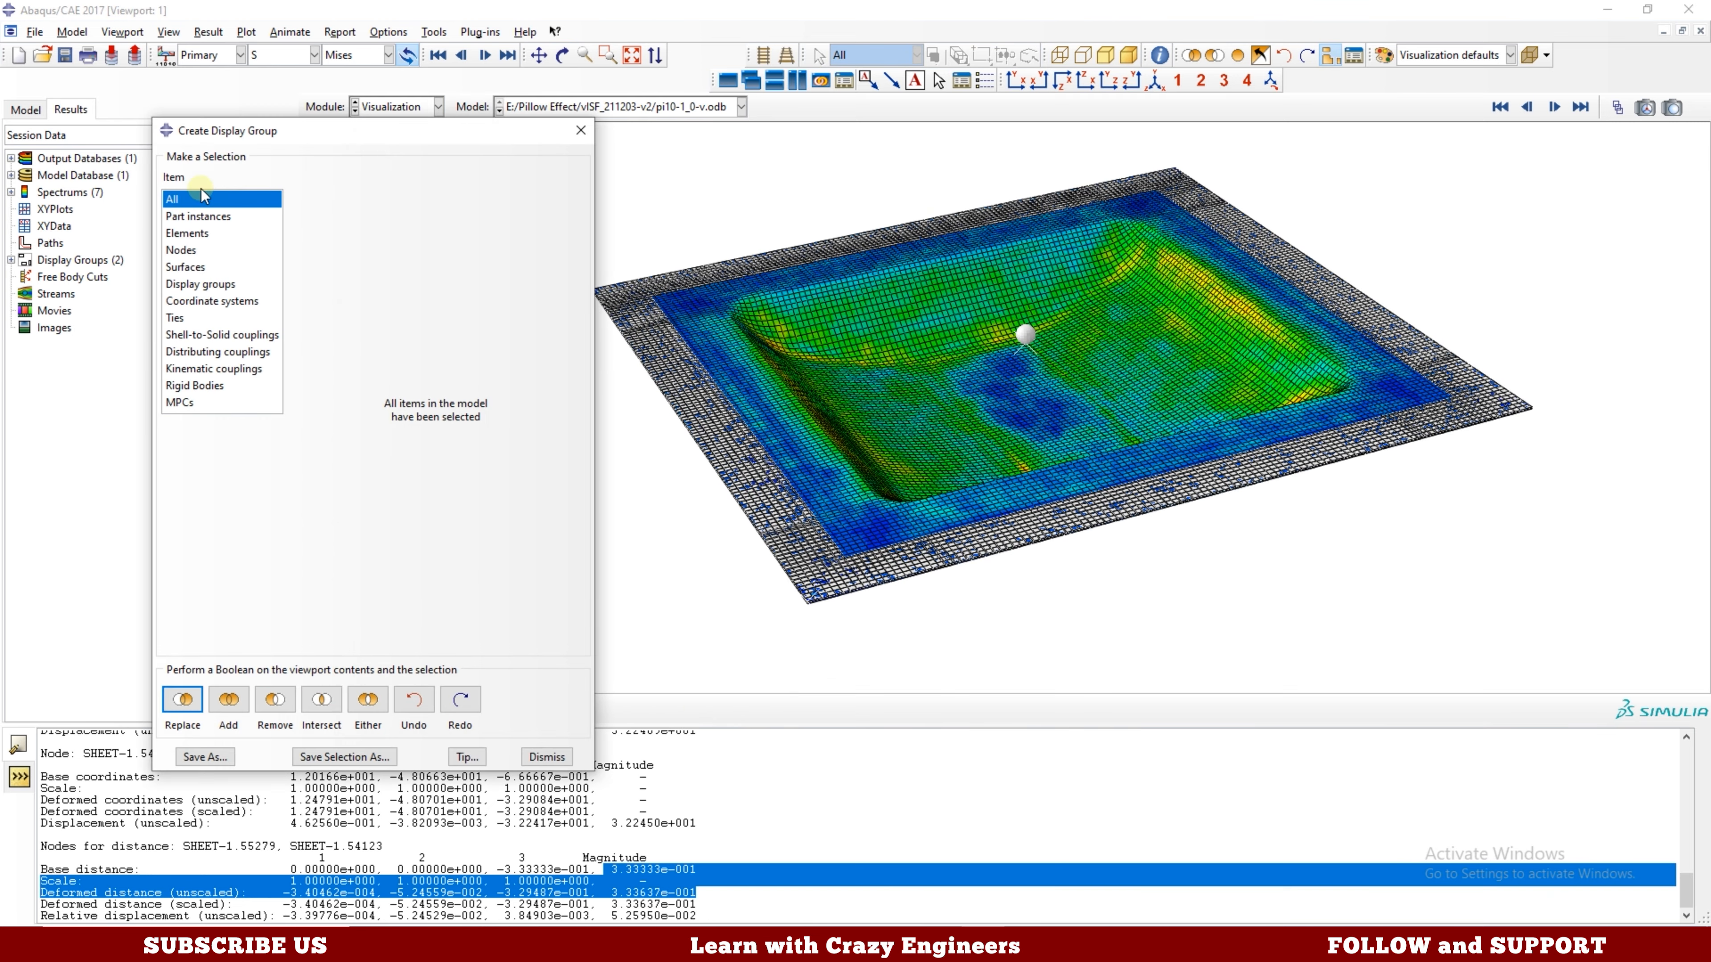
left_click(198, 216)
left_click(340, 223)
left_click(275, 700)
left_click(322, 206)
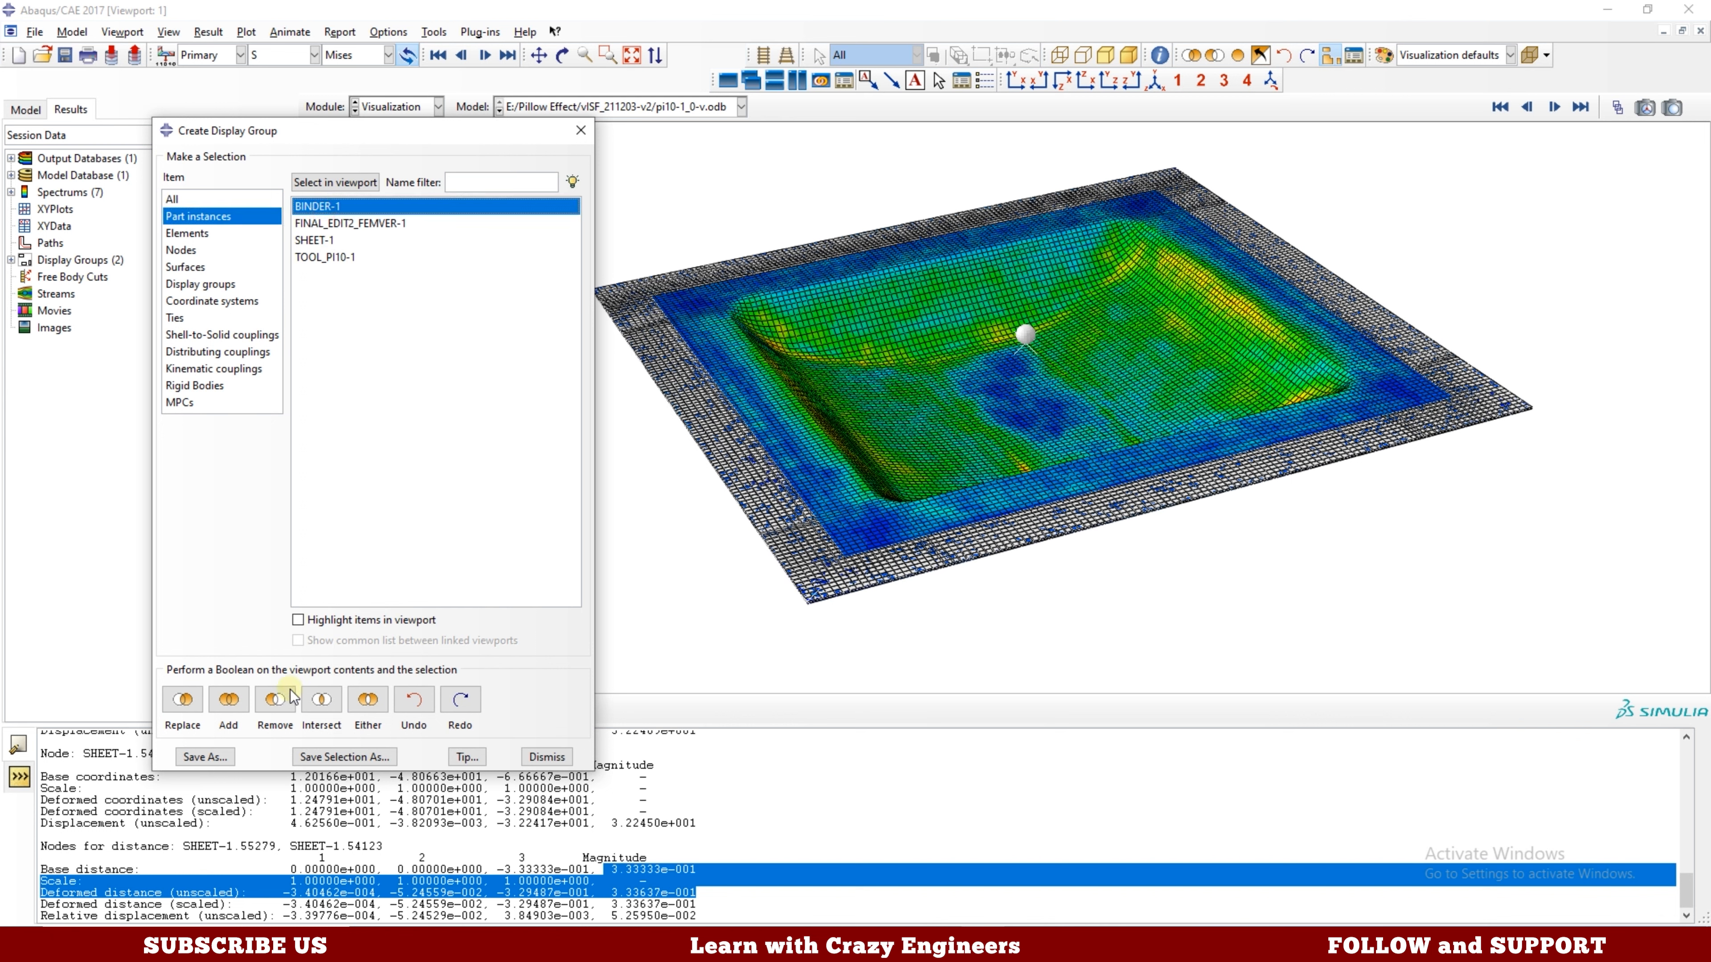
left_click(274, 700)
left_click(334, 256)
left_click(261, 696)
left_click(546, 757)
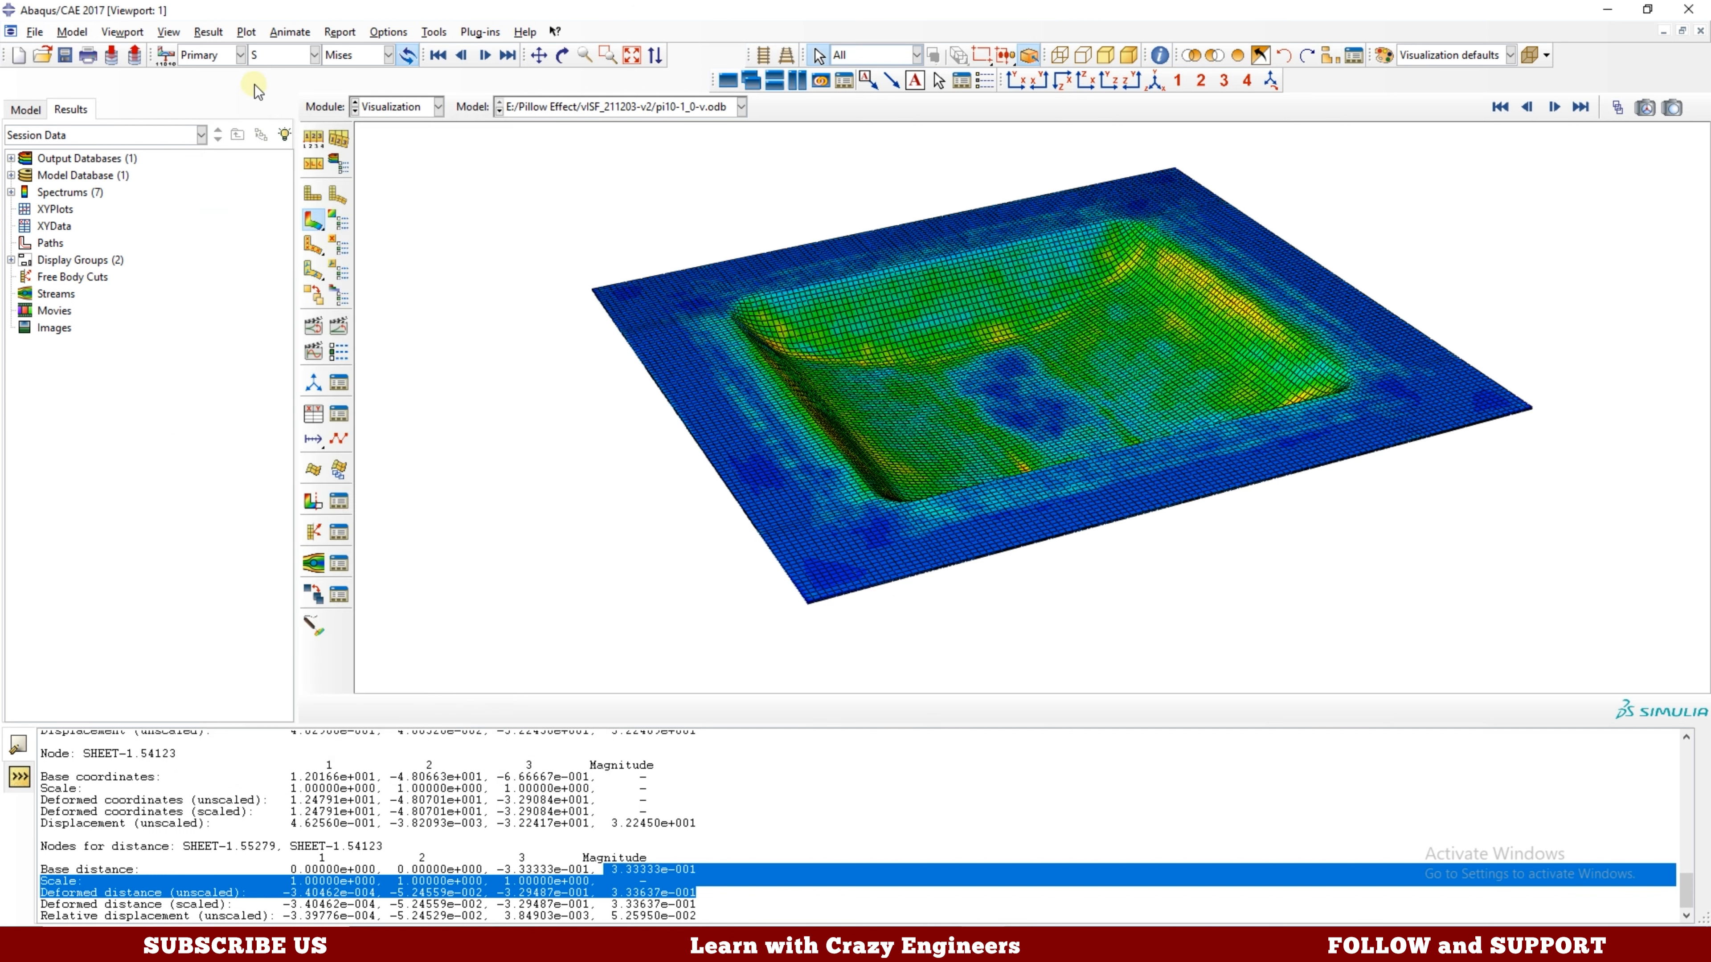
Show only feature edges on the sheet through the common plot options.
left_click(371, 34)
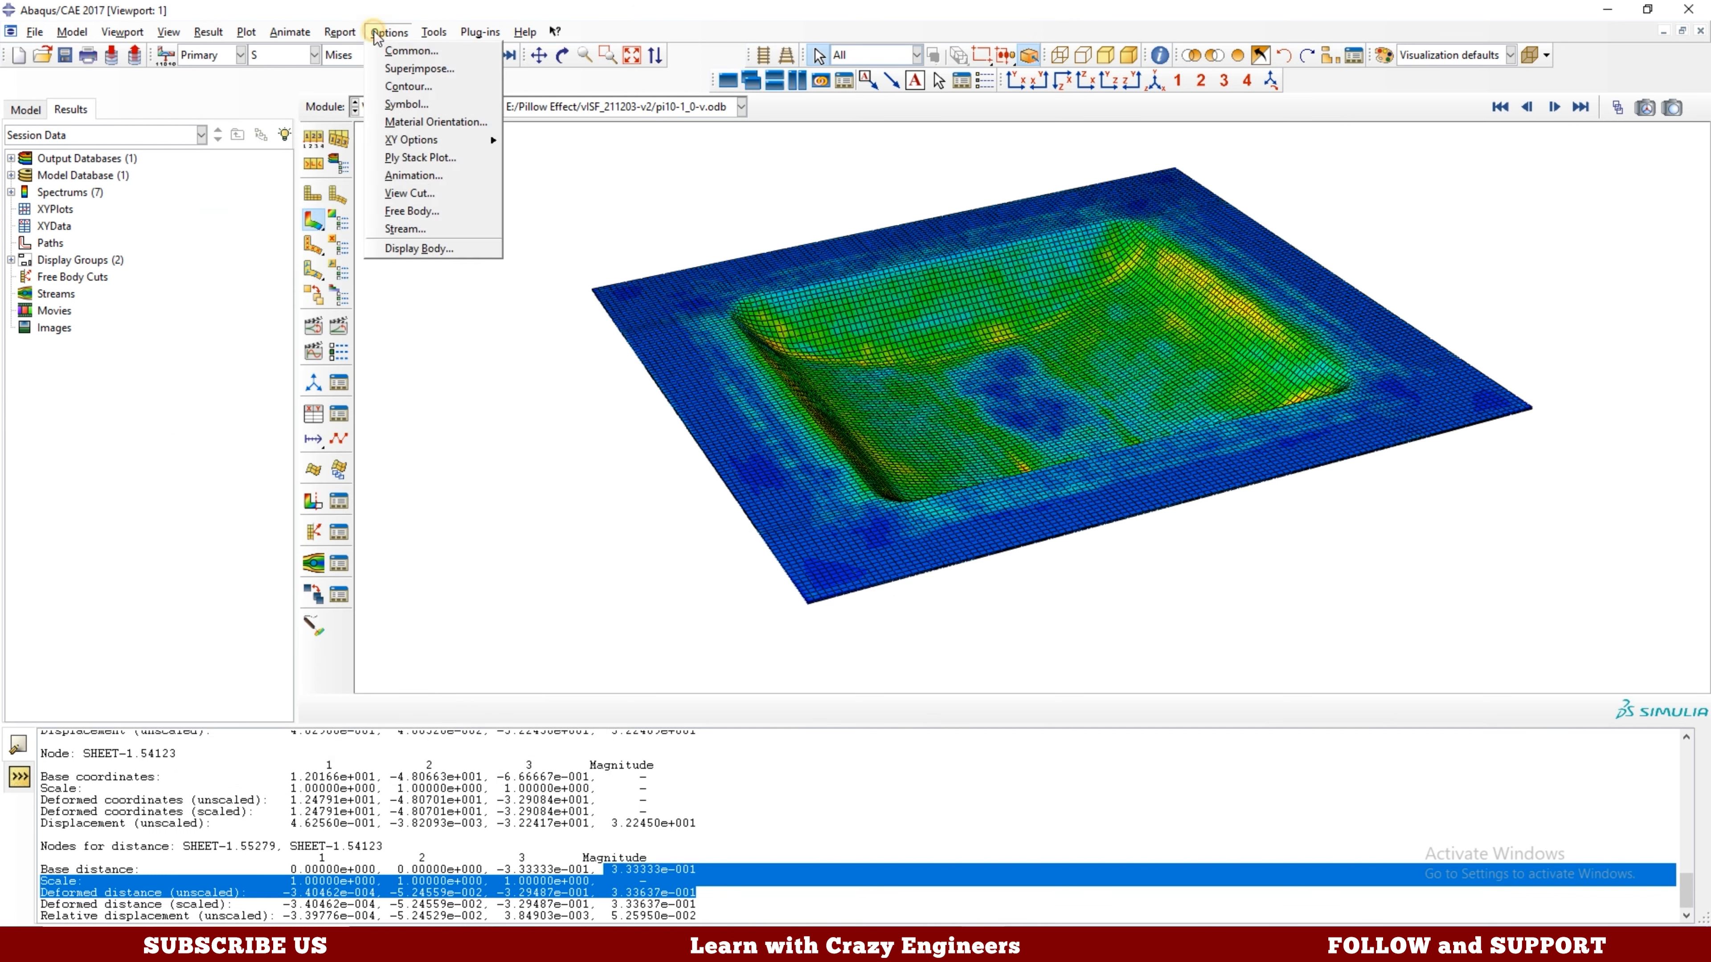
left_click(411, 51)
left_click(342, 266)
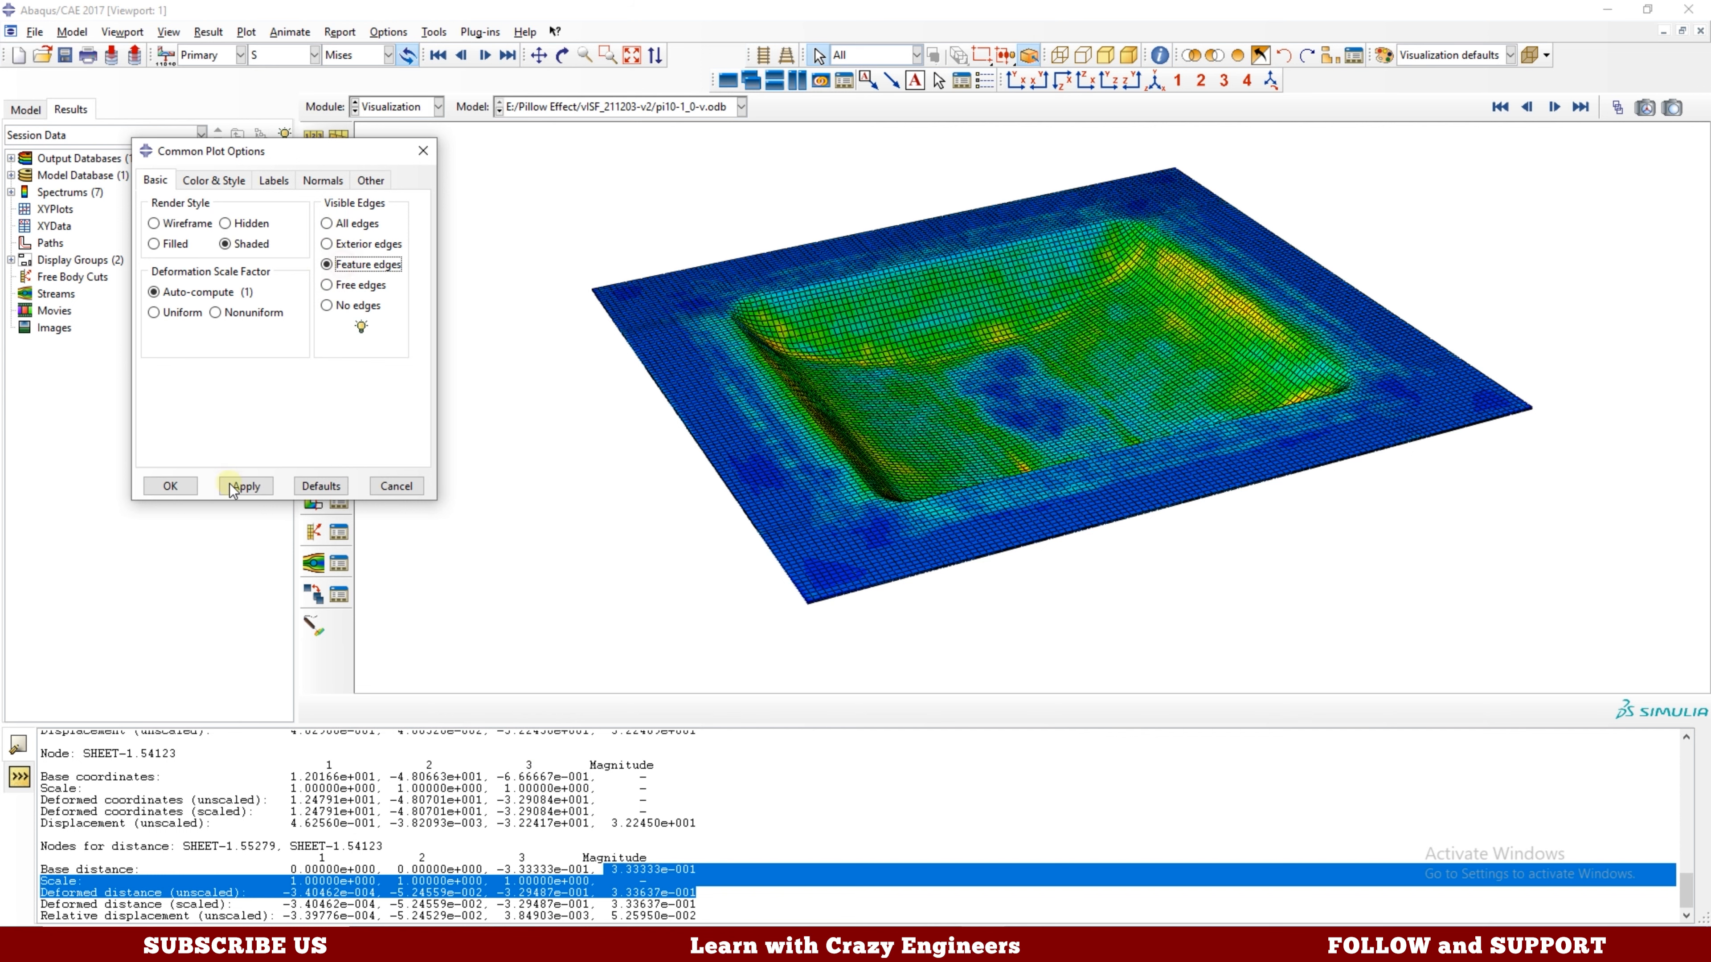
left_click(170, 486)
Set the contour plot to continuous intervals and the texture-mapped contour method.
left_click(388, 32)
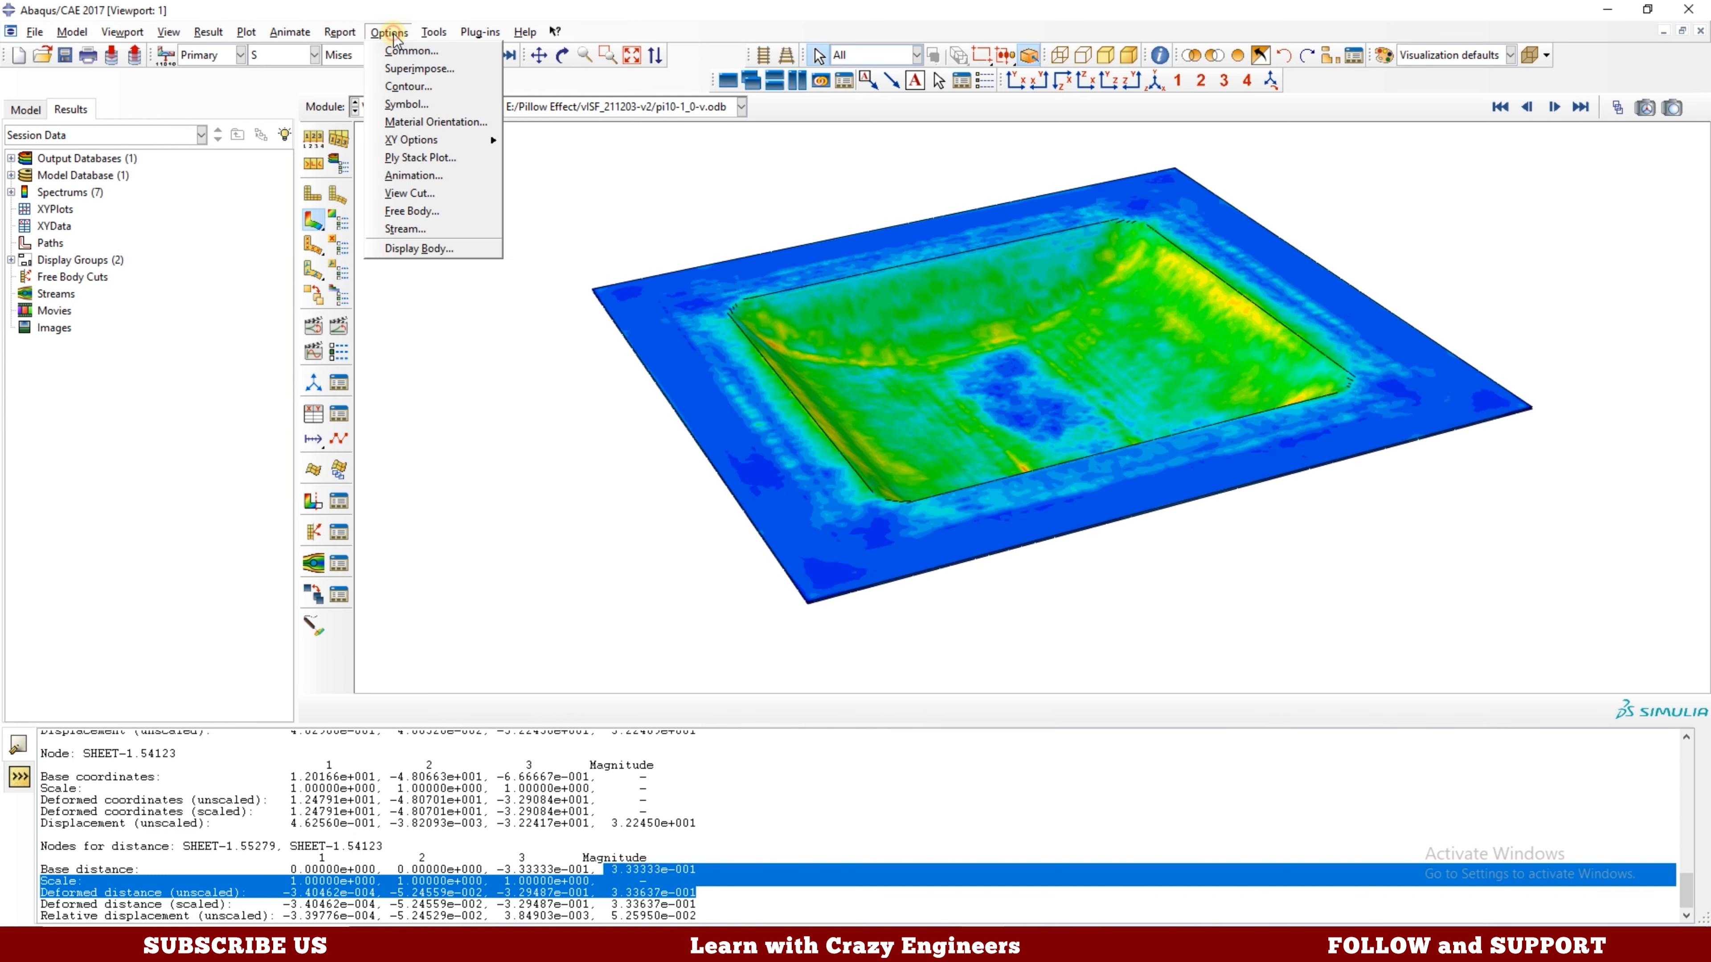
left_click(404, 90)
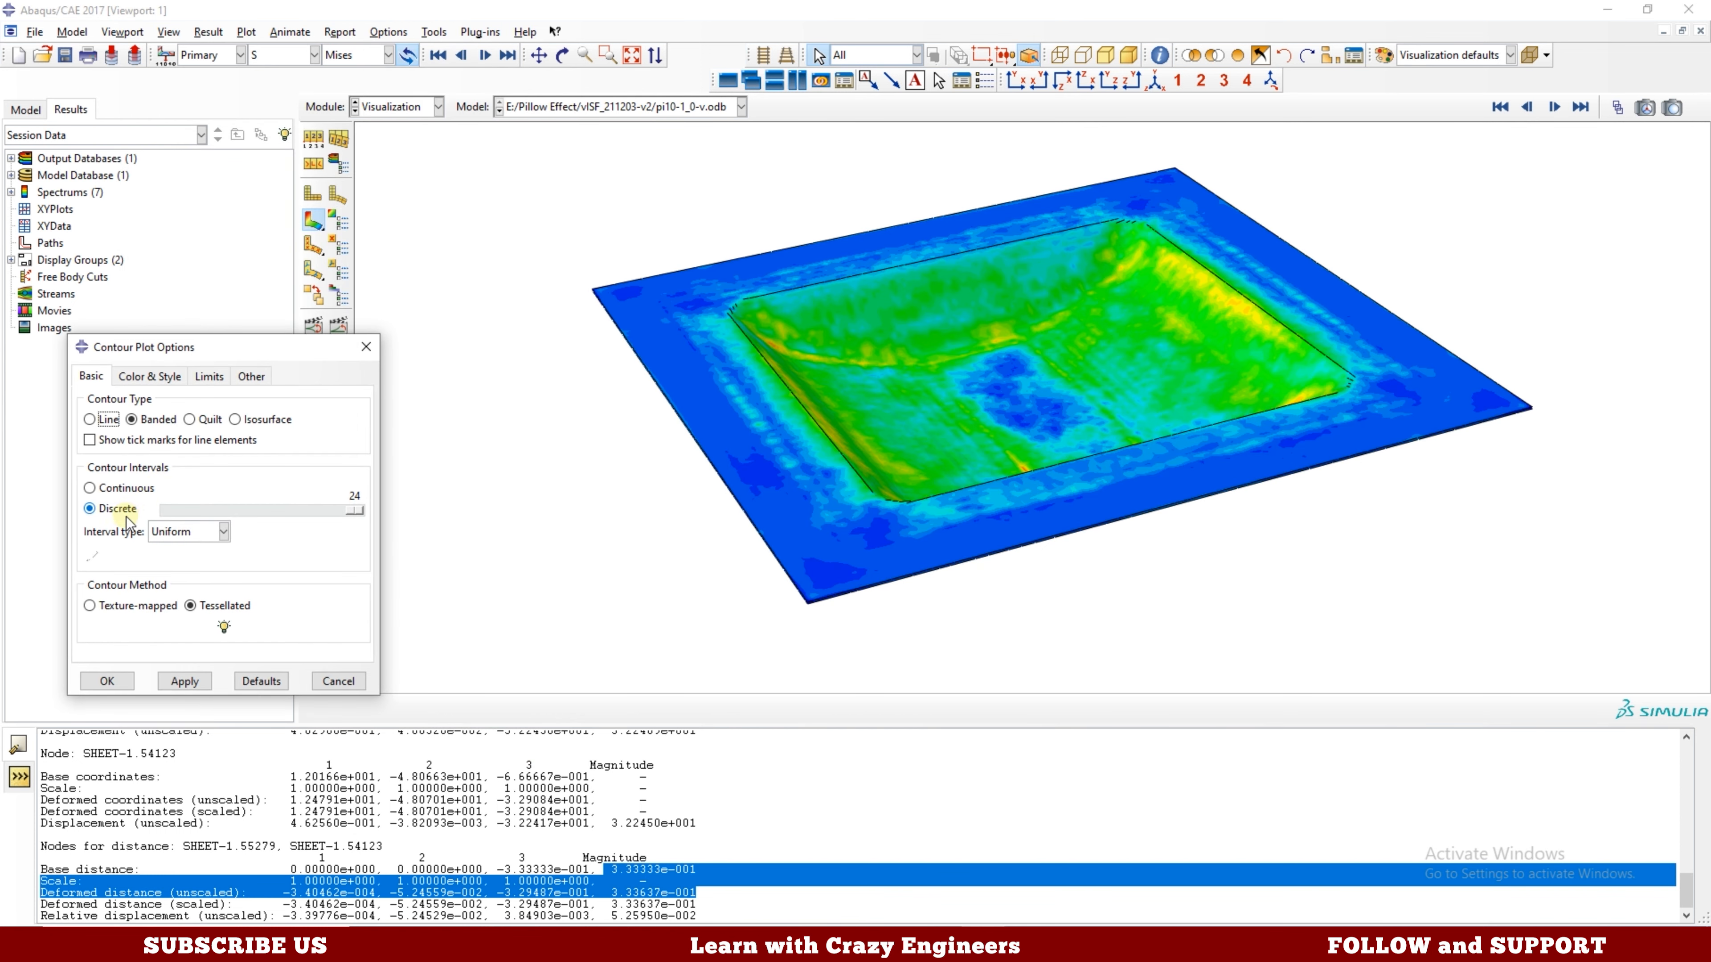
left_click(121, 489)
left_click(184, 682)
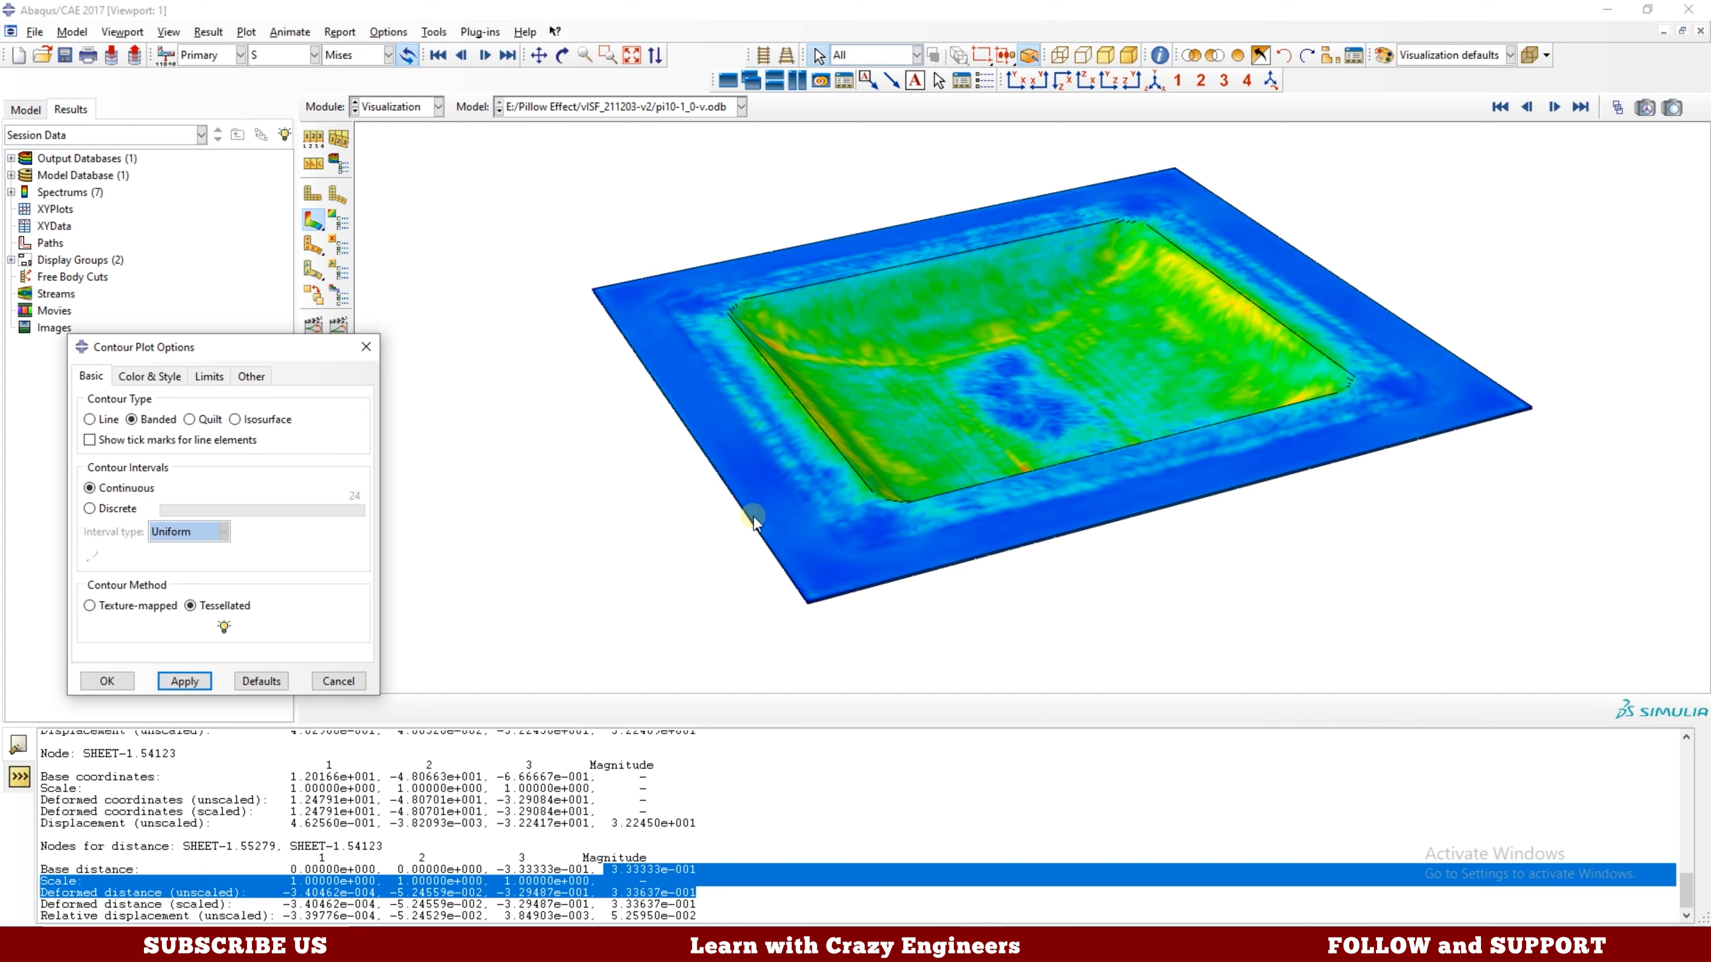
left_click(139, 606)
left_click(112, 680)
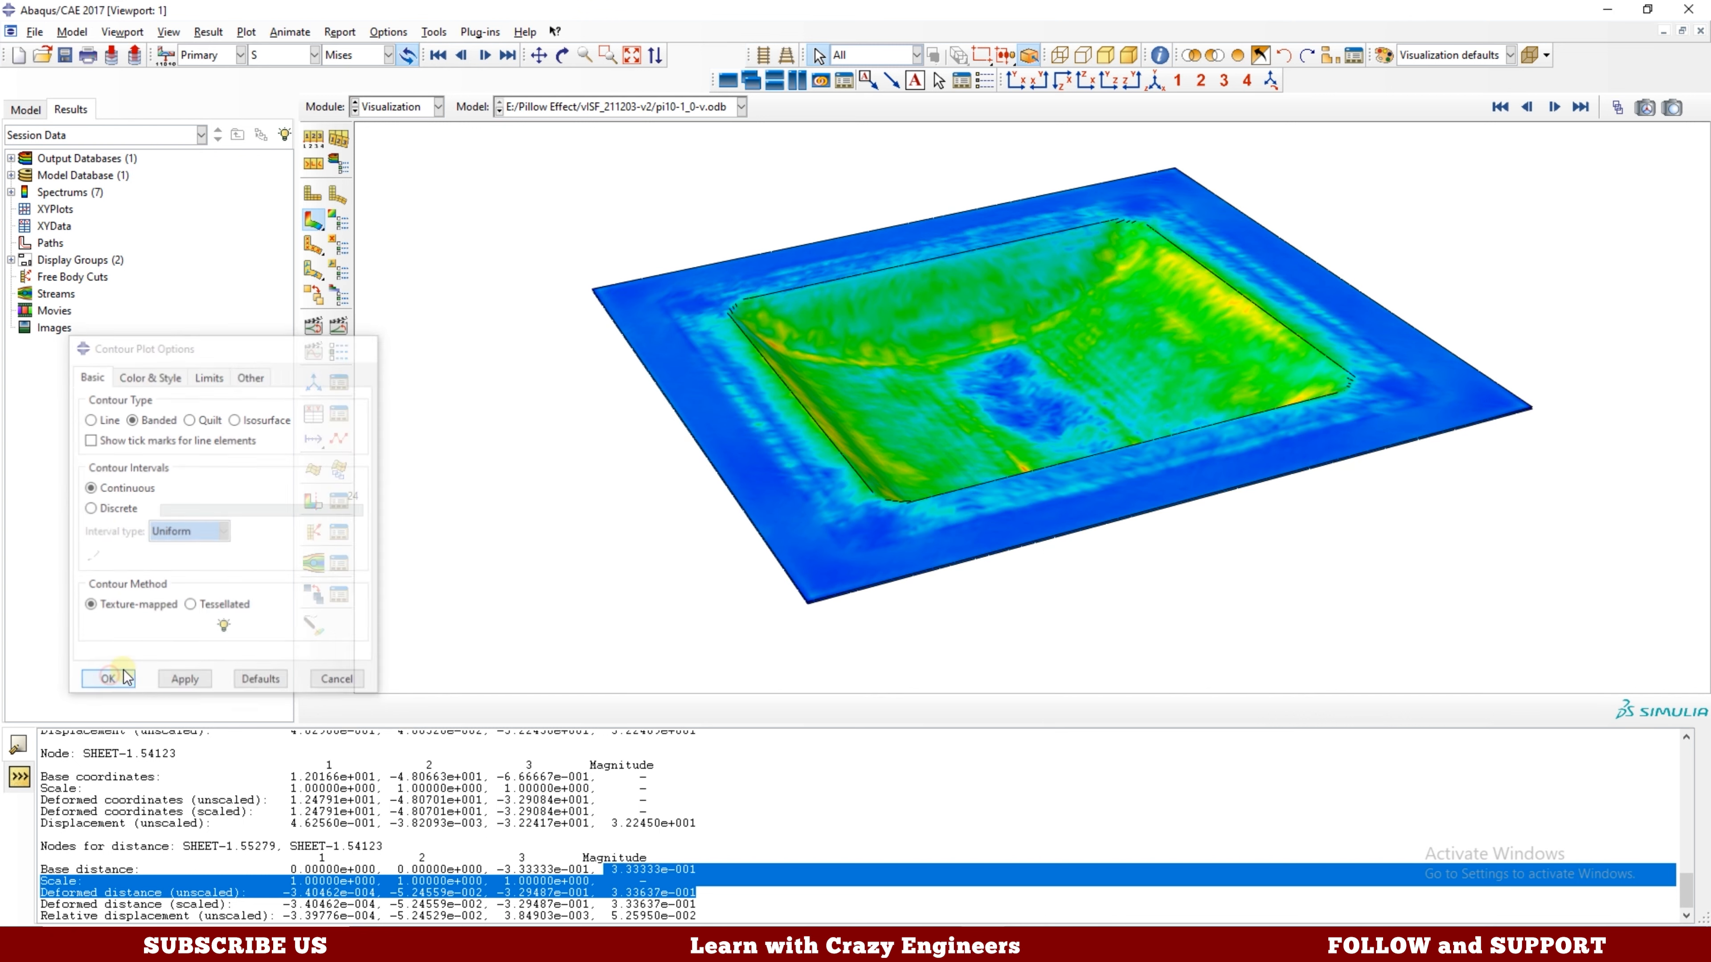
Plot the displacement U magnitude as the primary variable on the deformed sheet.
left_click(307, 54)
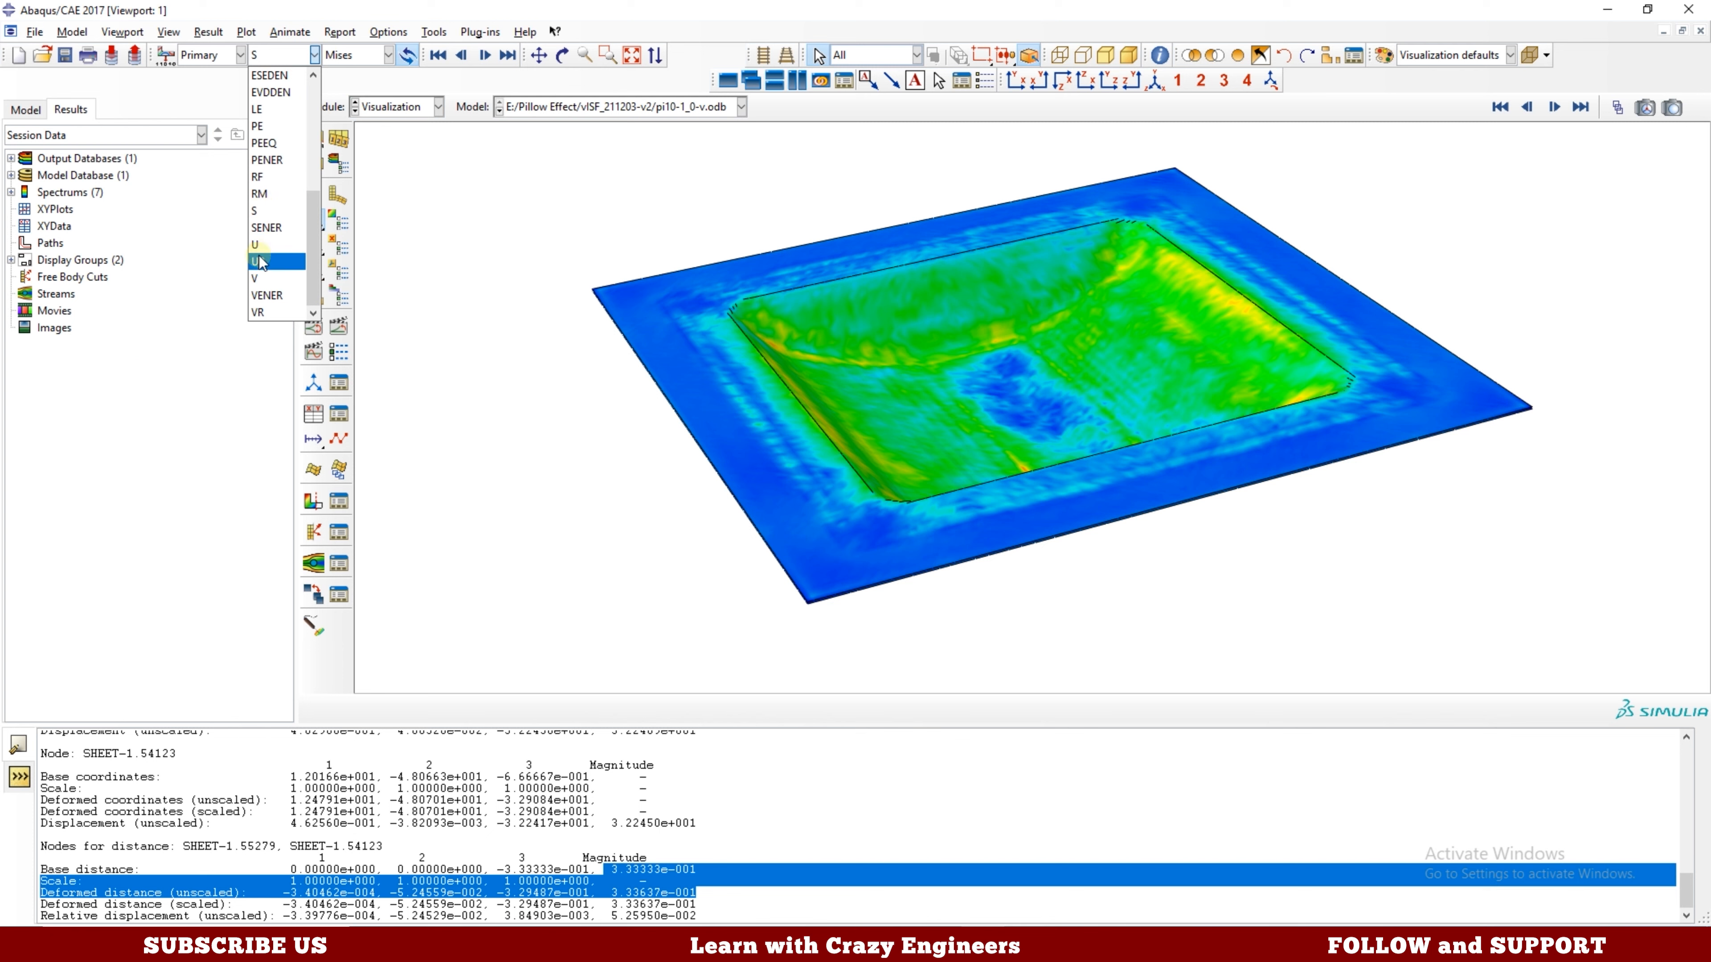
left_click(296, 199)
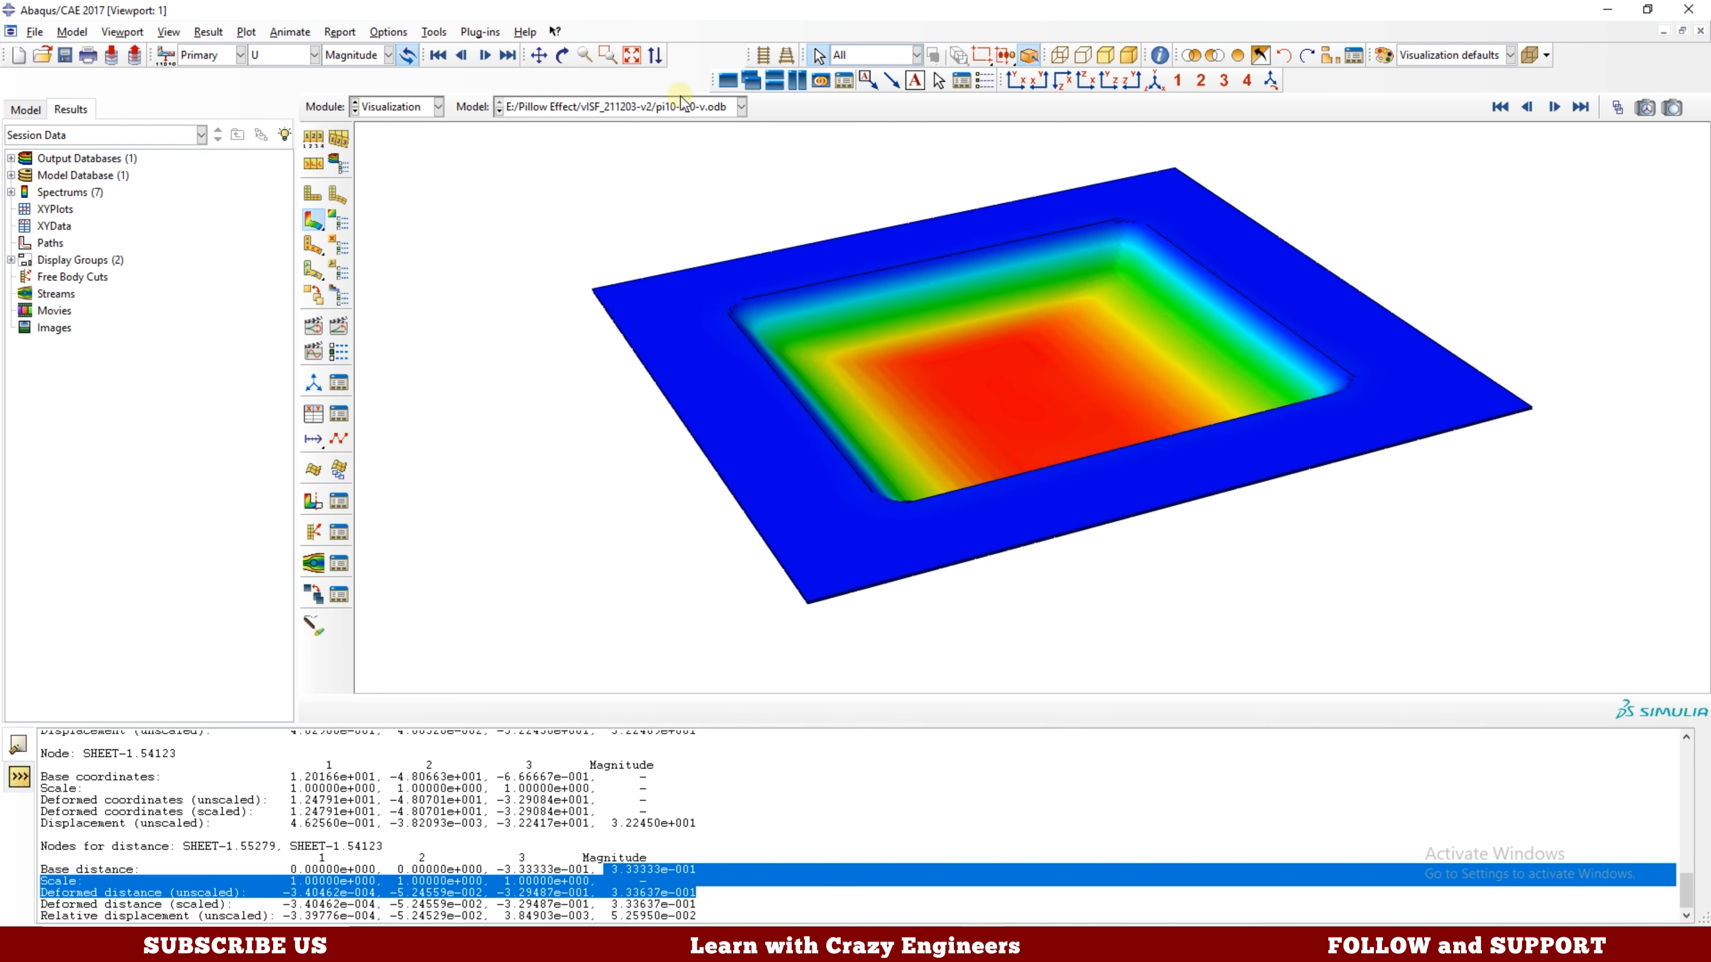
left_click(563, 57)
left_click_drag(992, 387, 888, 355)
scroll(888, 355, "down", 1)
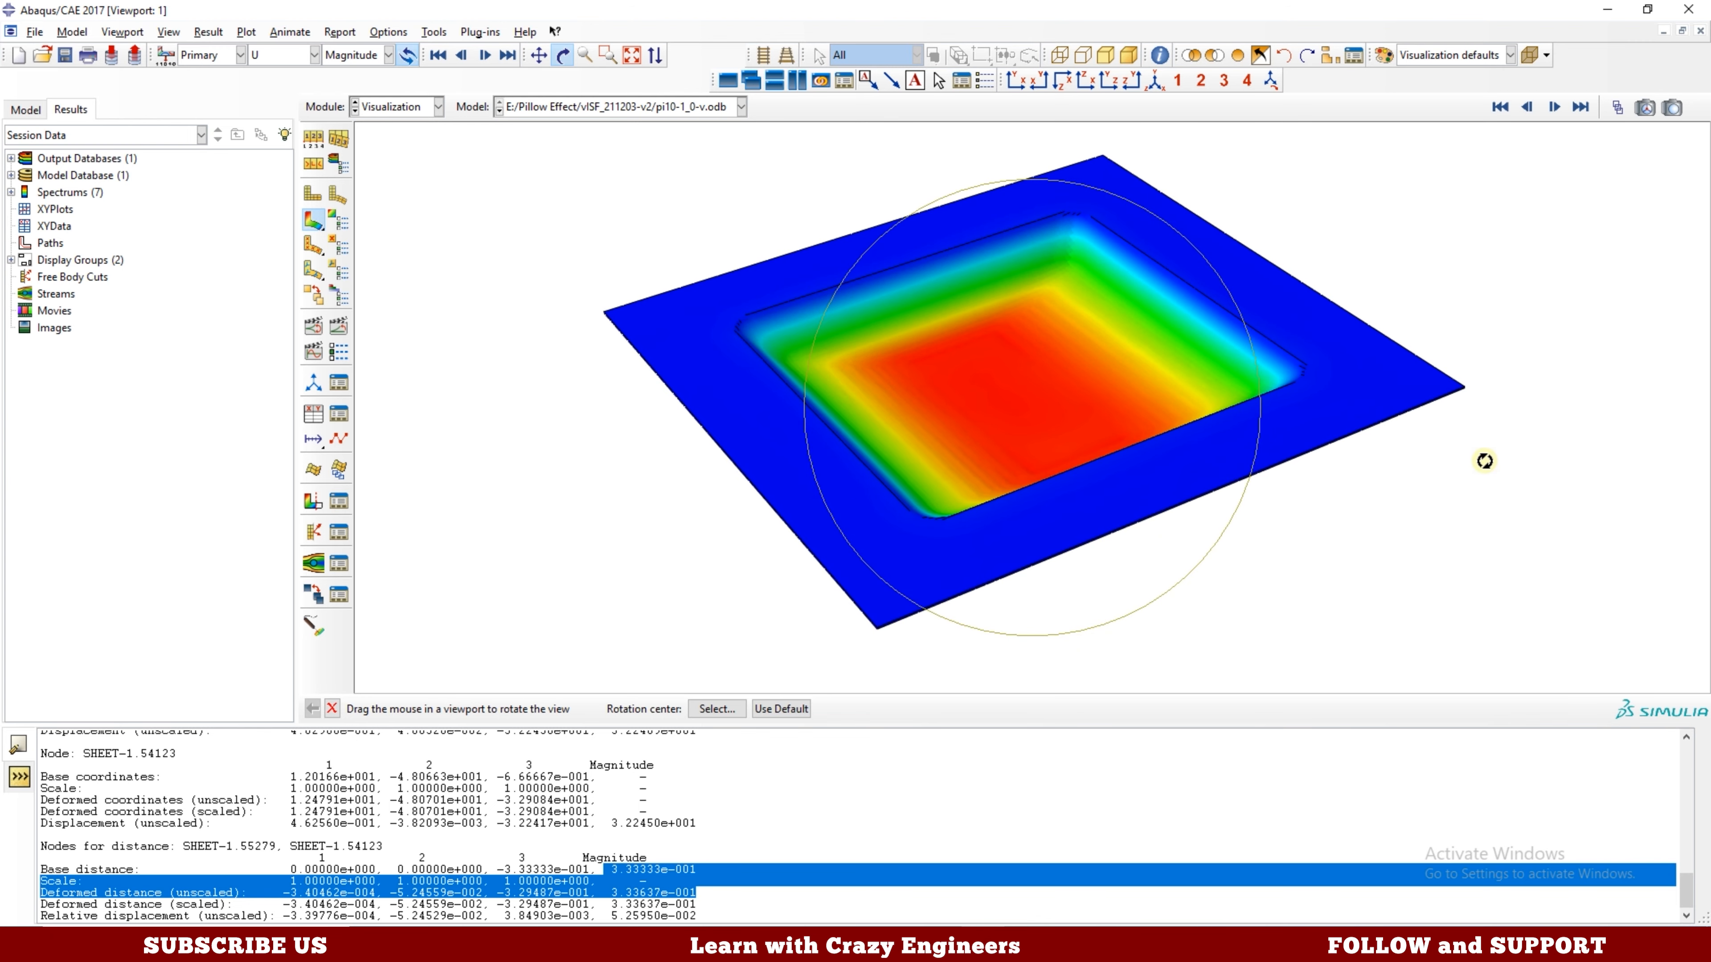
key("Escape")
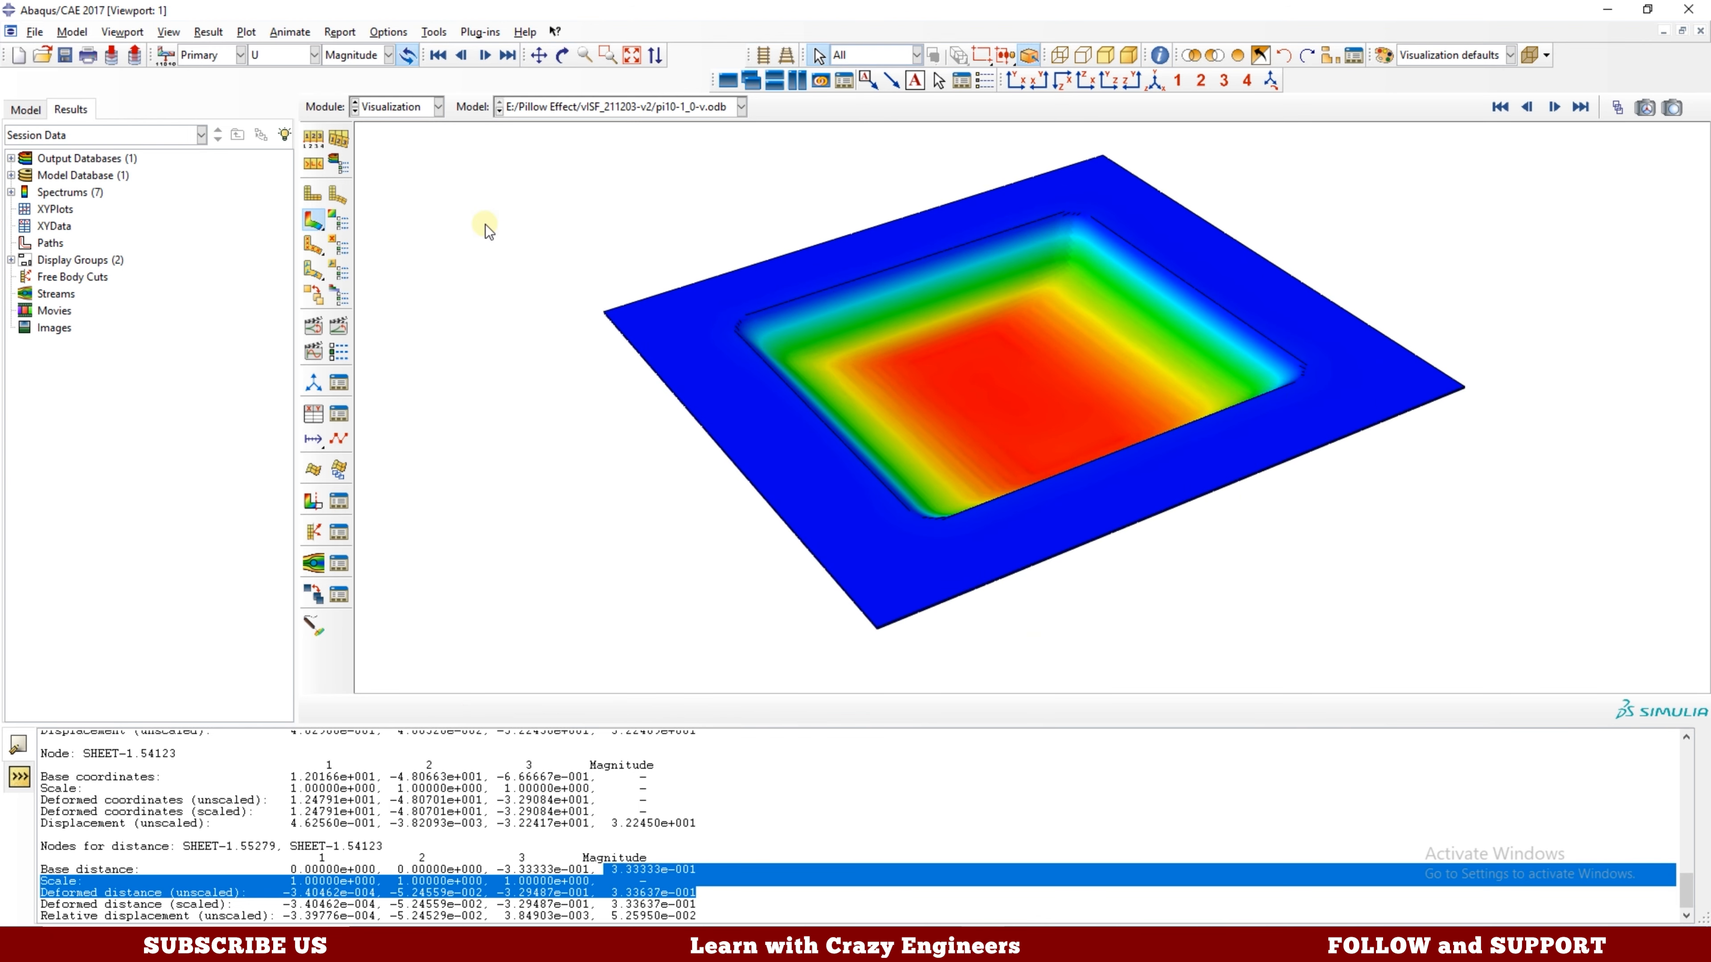
Open the Print dialog for outputting the viewport image and move it over the viewport.
left_click(41, 37)
left_click(67, 269)
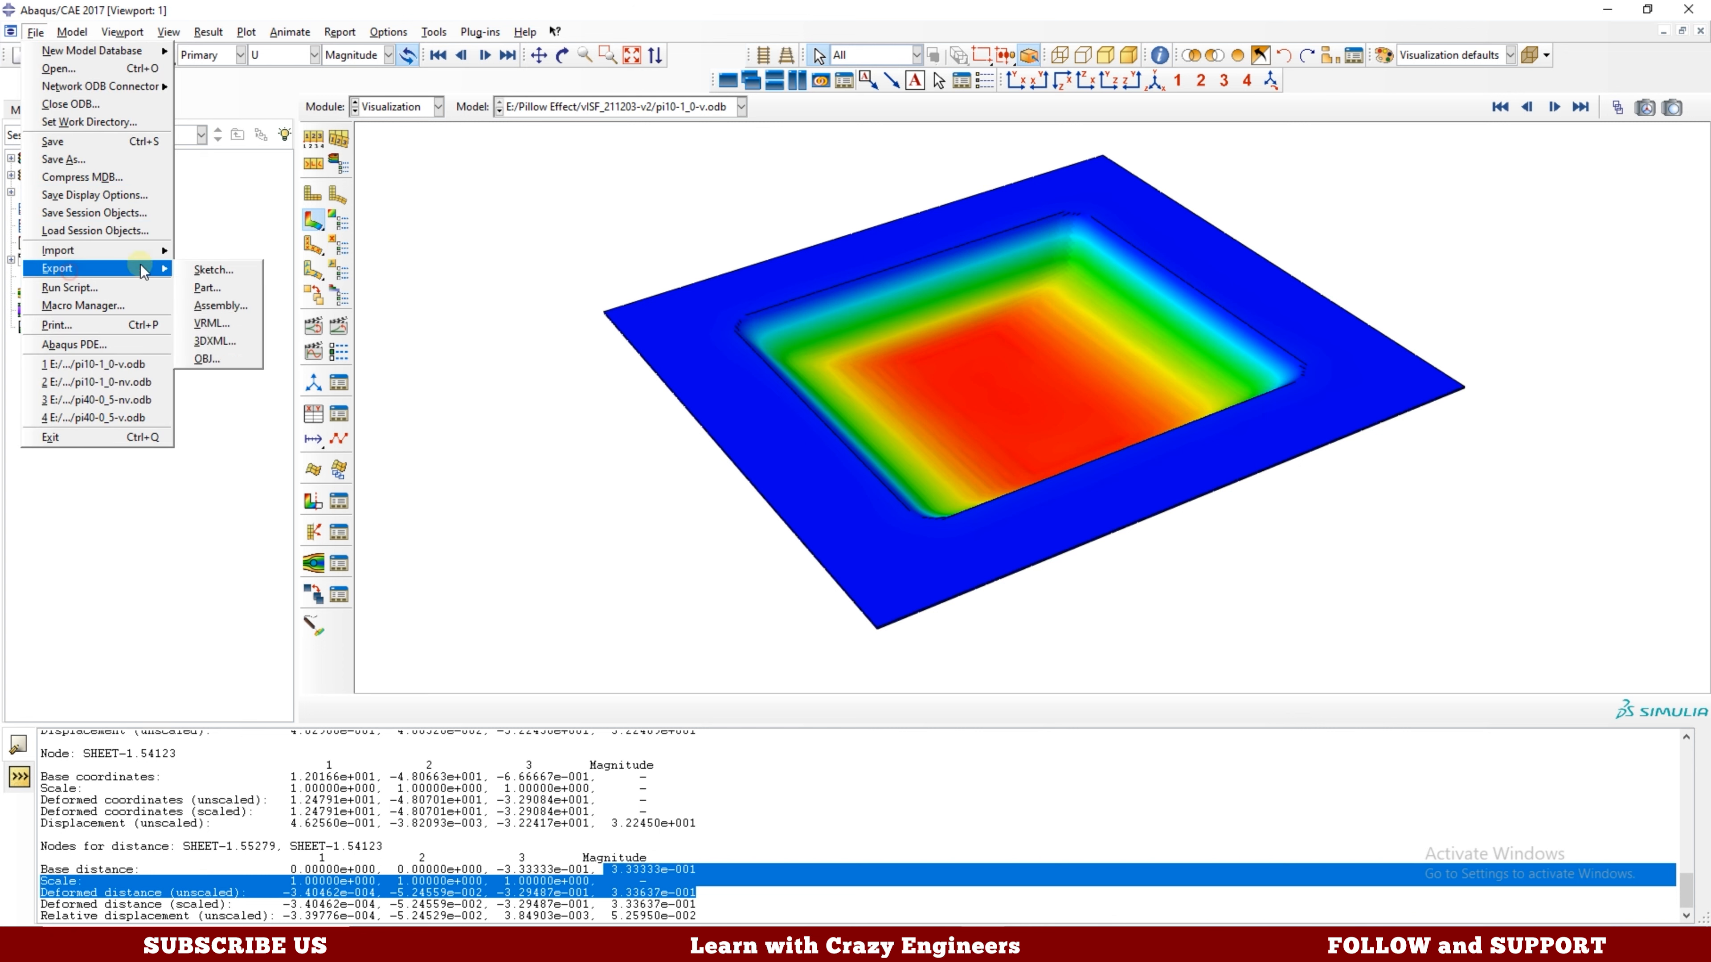
left_click(56, 325)
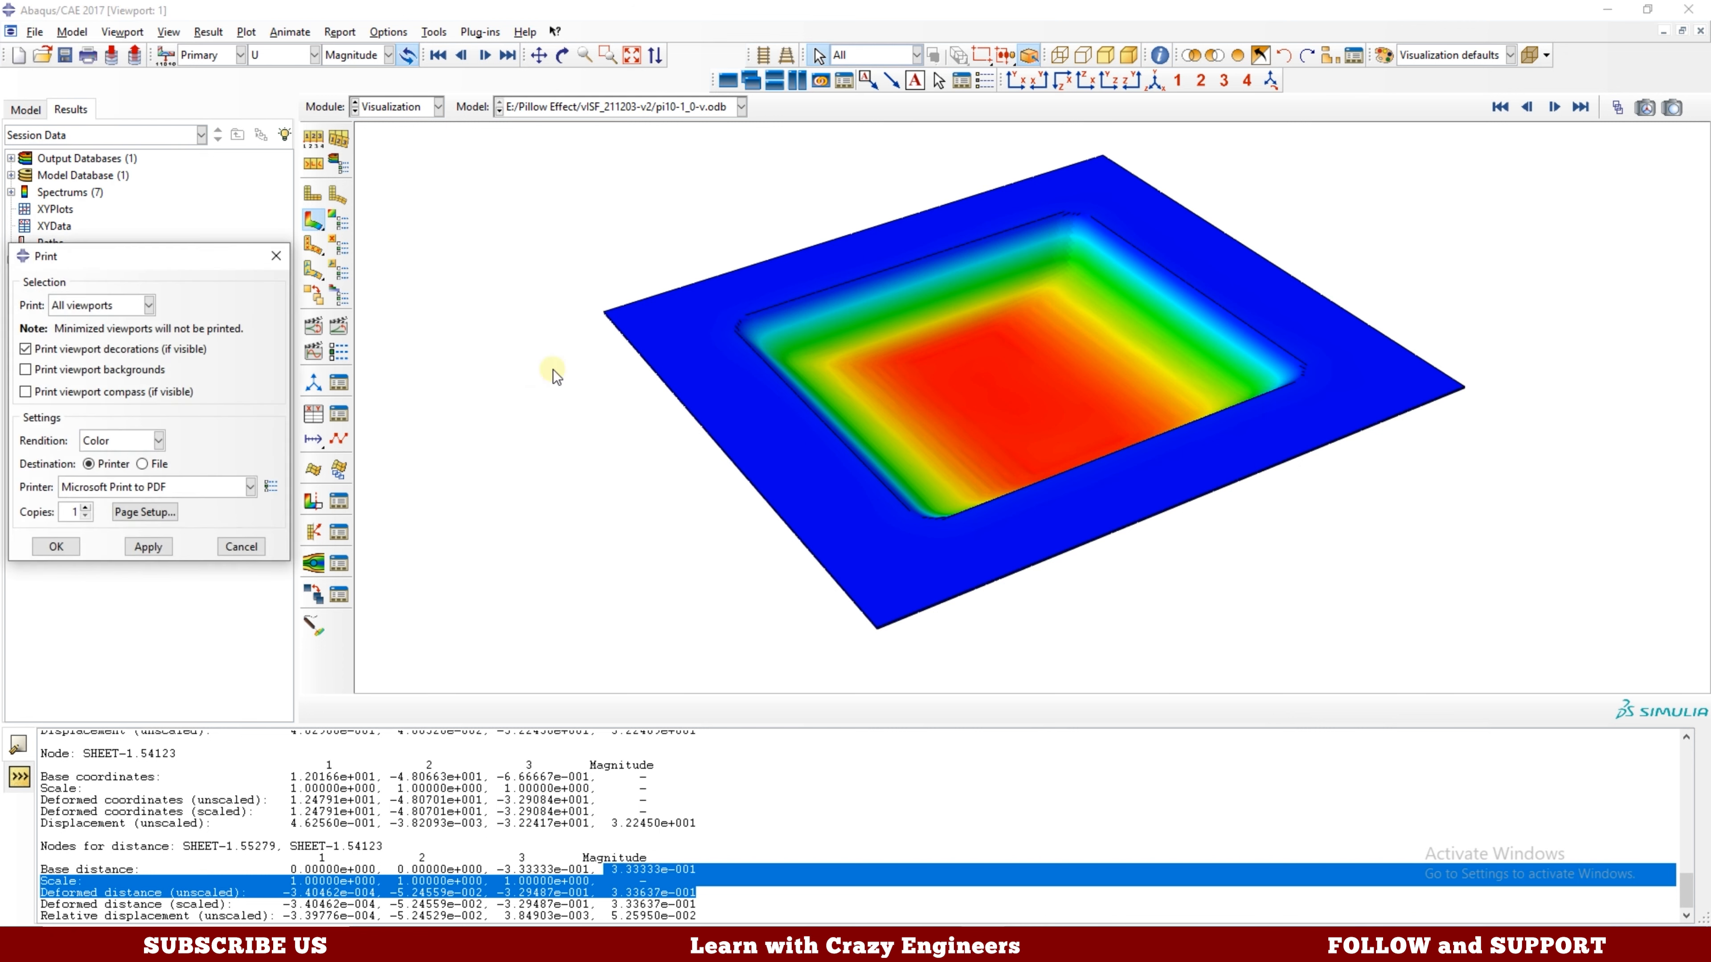
left_click_drag(155, 256, 625, 177)
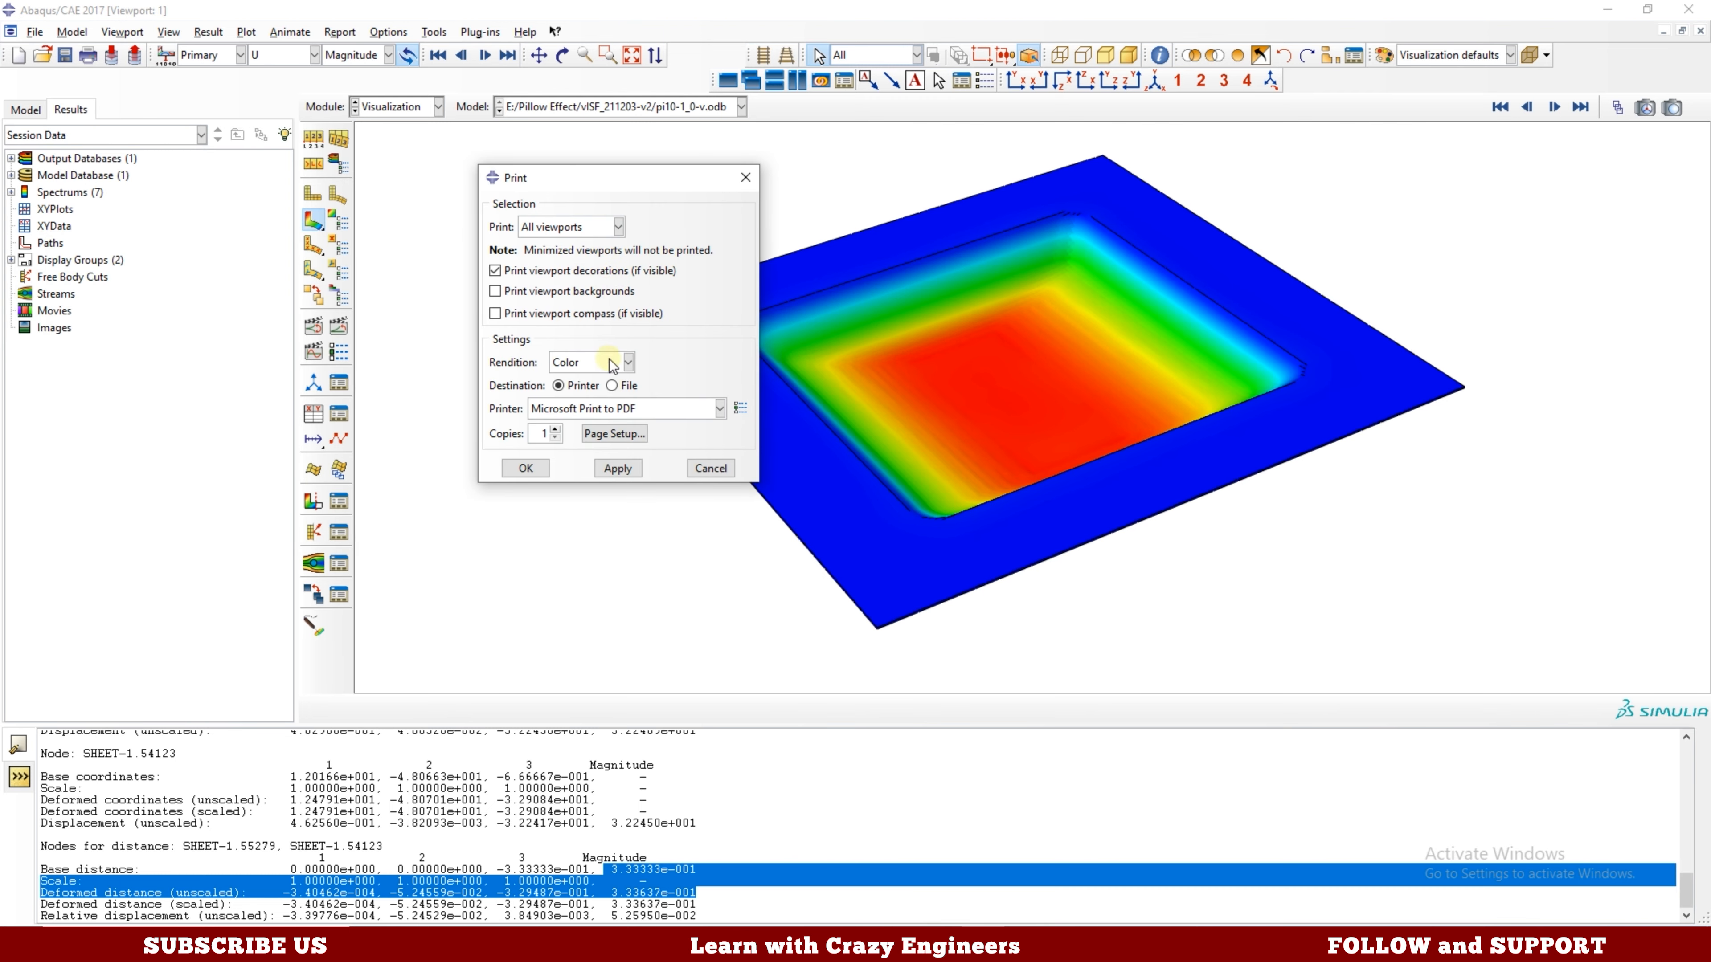